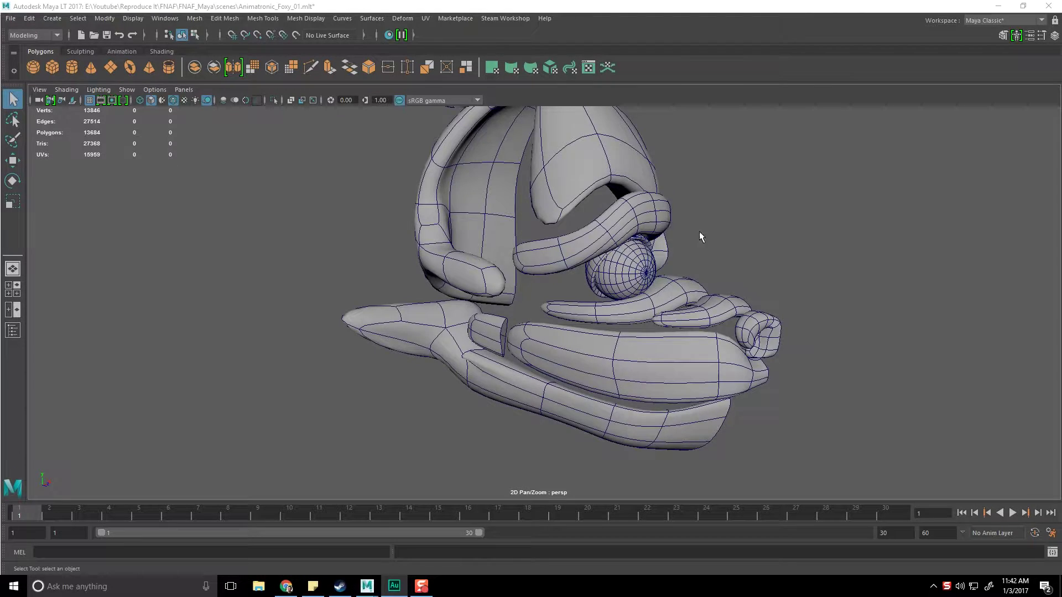
alt+drag(699, 232, 671, 241)
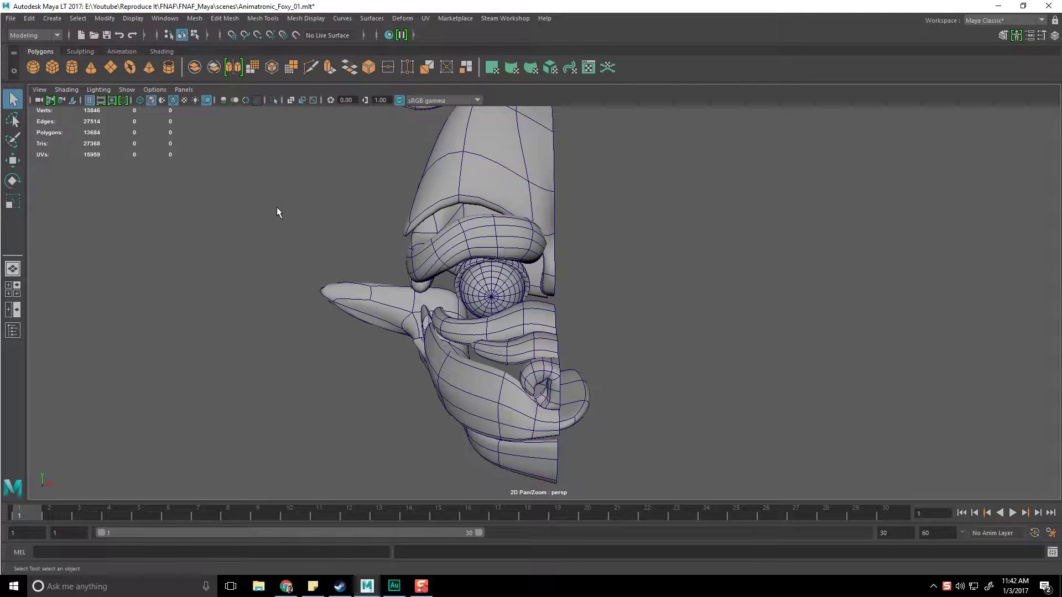
alt+drag(278, 213, 518, 274)
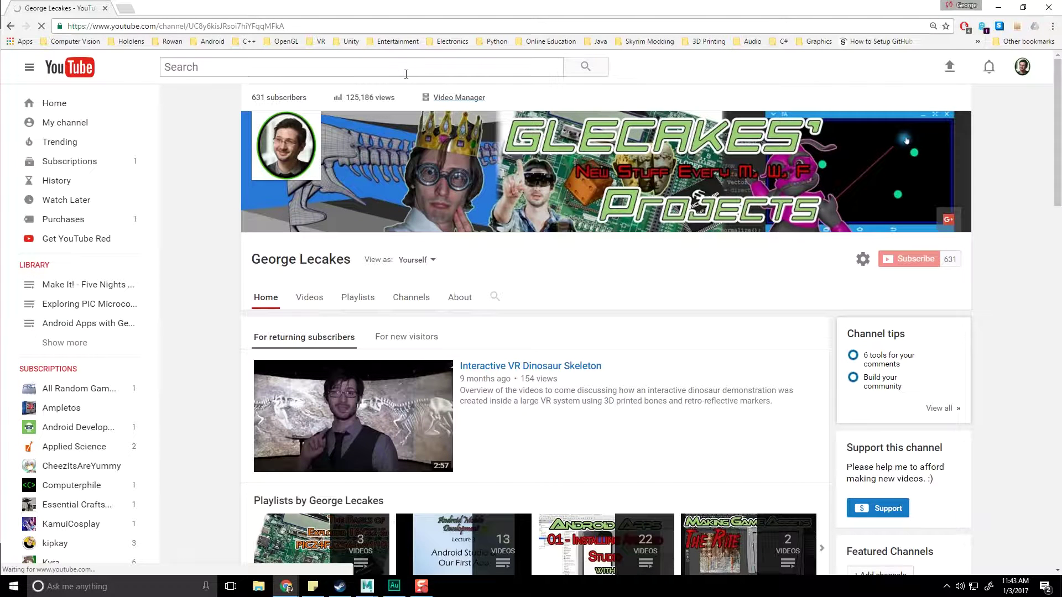
Step: Look through the scheduled FNAF in Unity + Vive videos in YouTube's Video Manager, then close that browser window
click(442, 98)
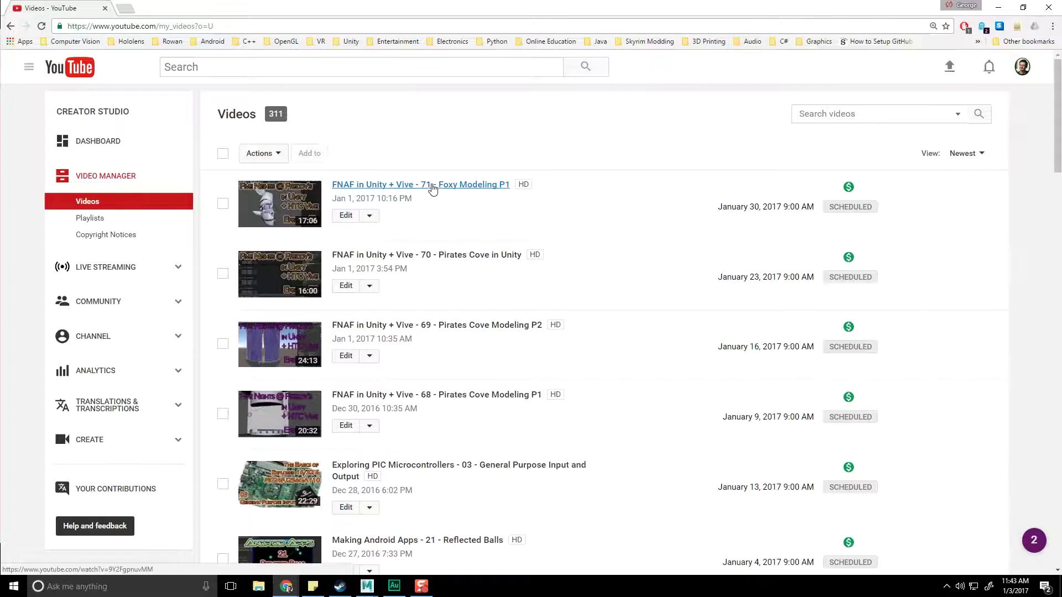
scroll(498, 166, down, 1)
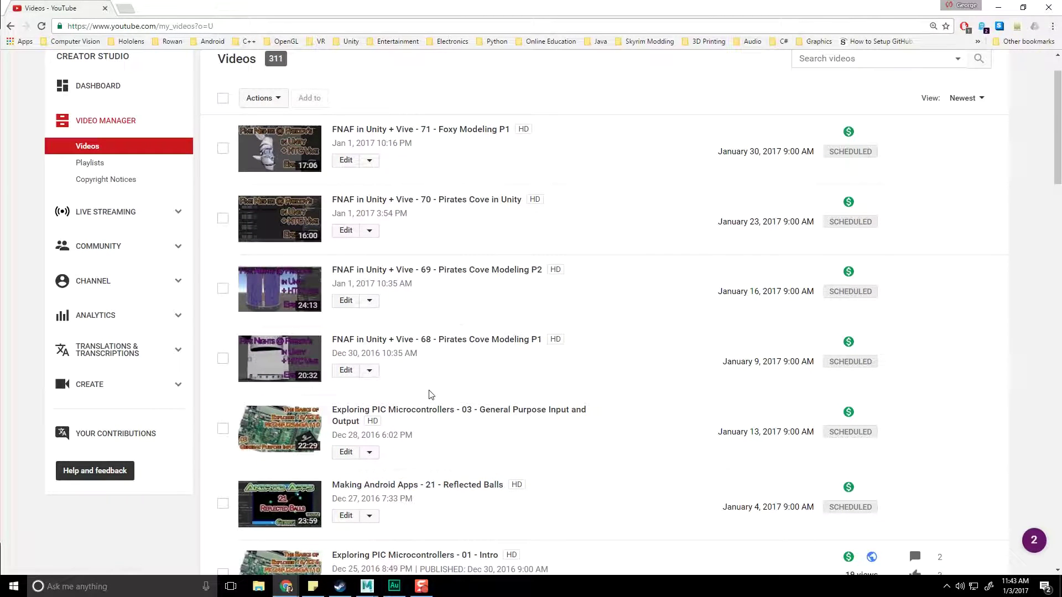
scroll(438, 370, down, 3)
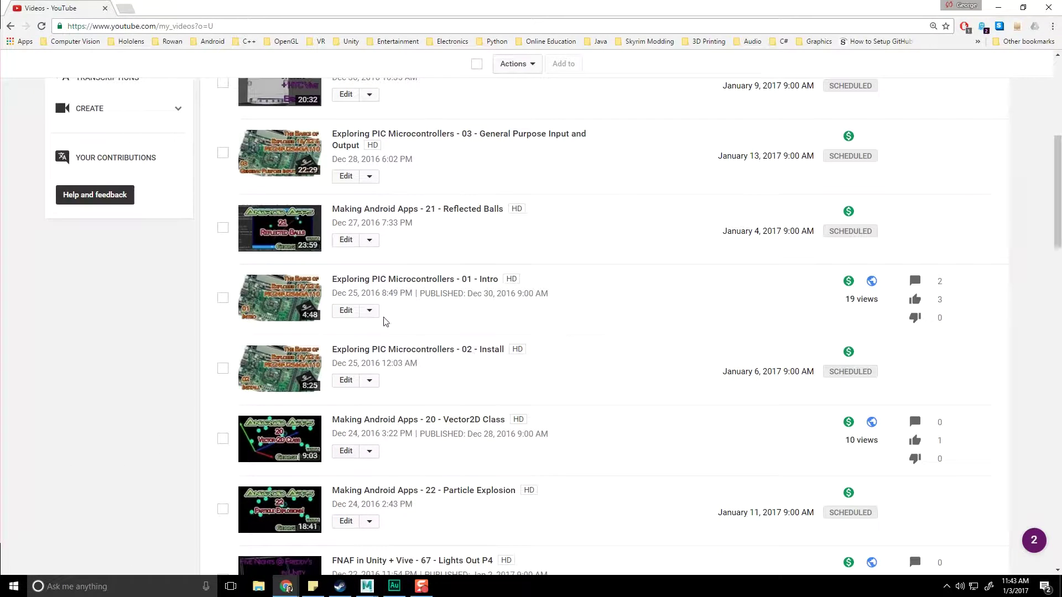
scroll(422, 343, up, 4)
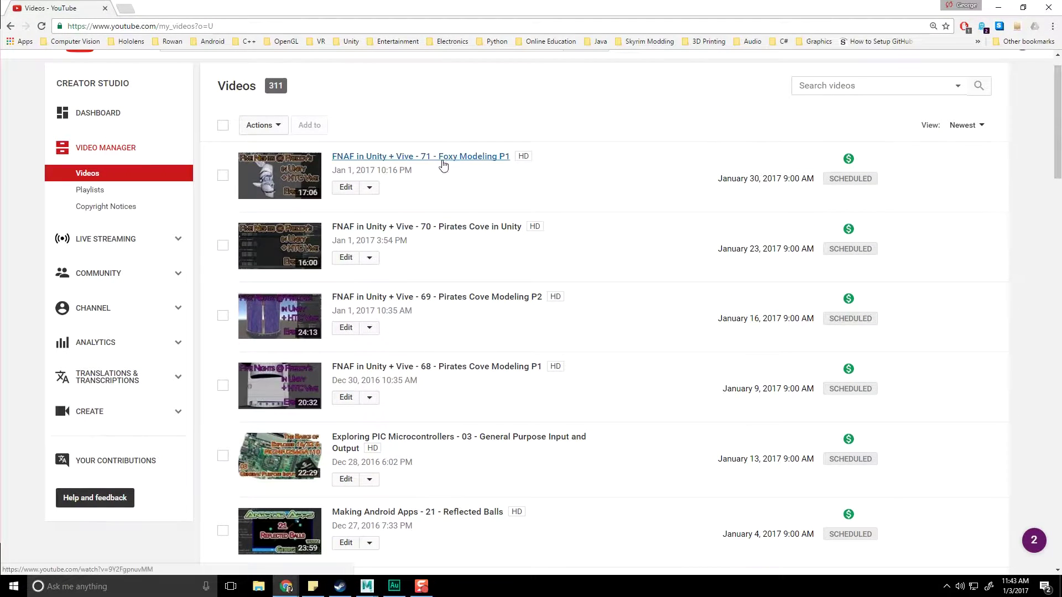
drag(438, 195, 439, 119)
click(442, 119)
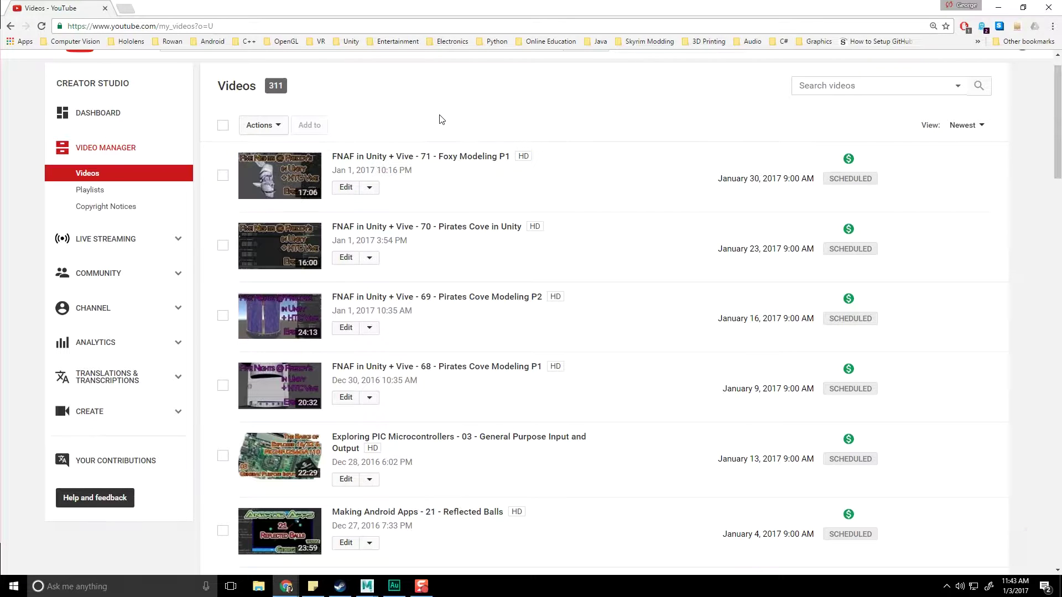
scroll(454, 199, up, 1)
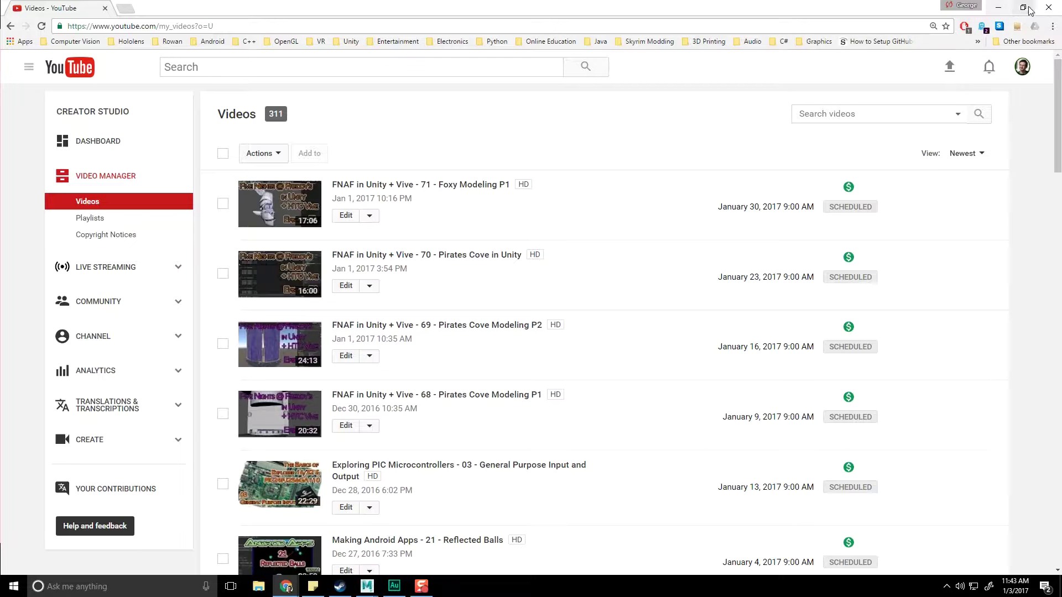
click(1045, 8)
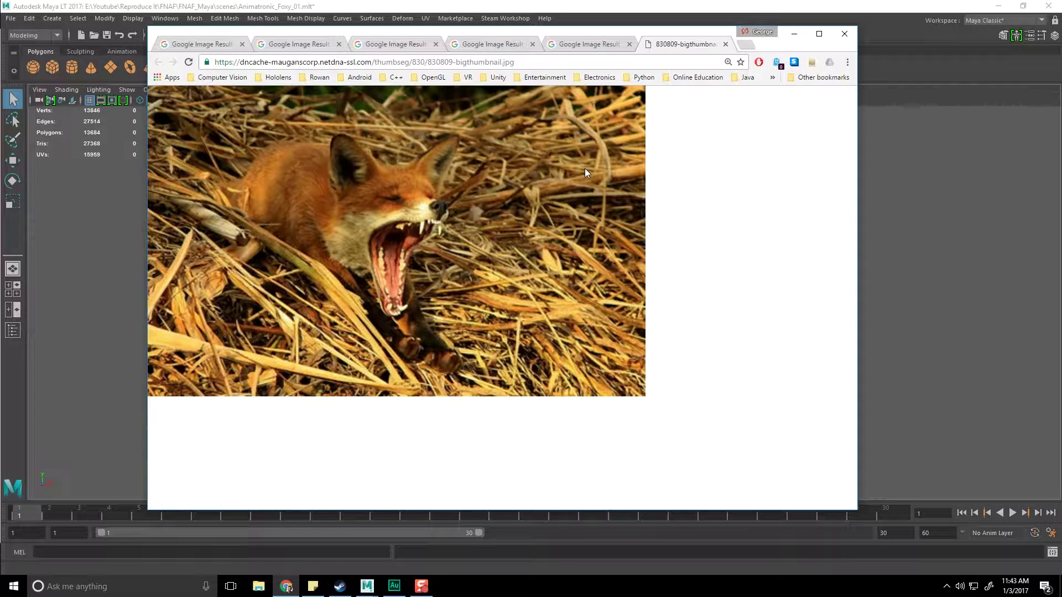
Step: Examine the Foxy reference images in the browser, comparing head and jaw shapes across the different character versions
click(584, 49)
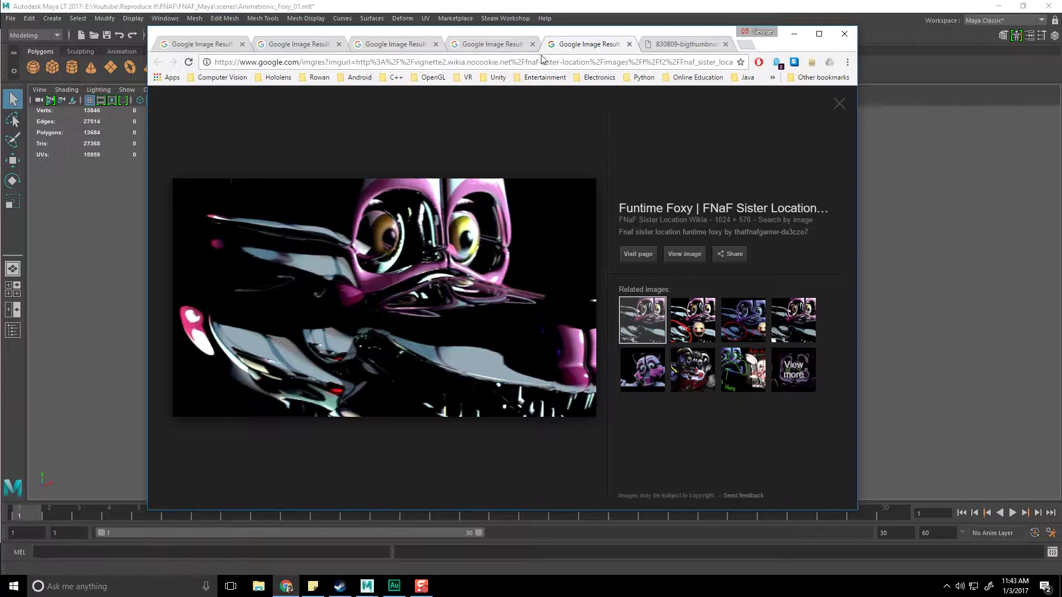
click(509, 46)
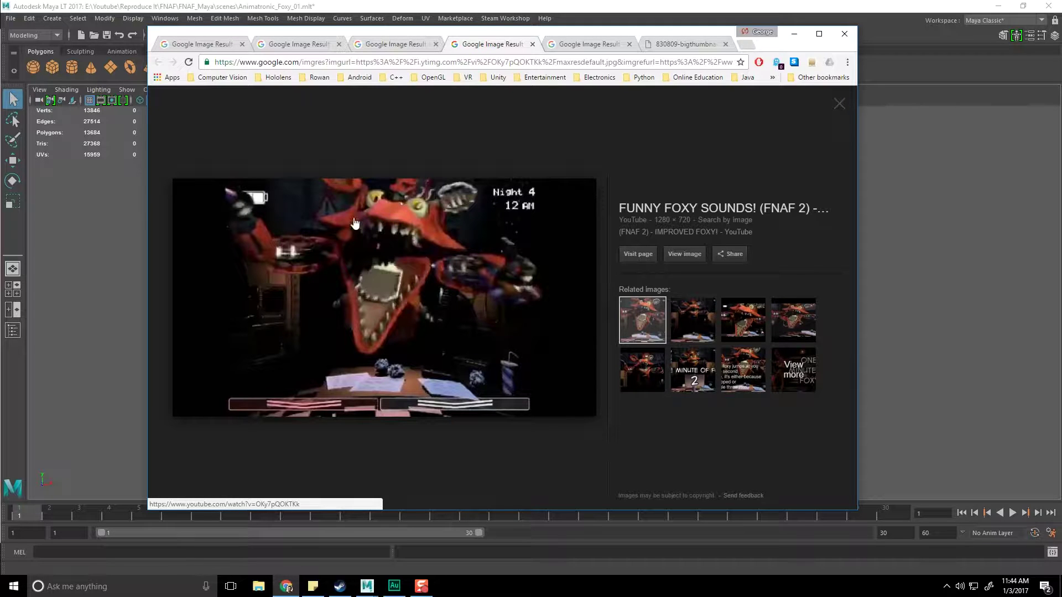
click(395, 46)
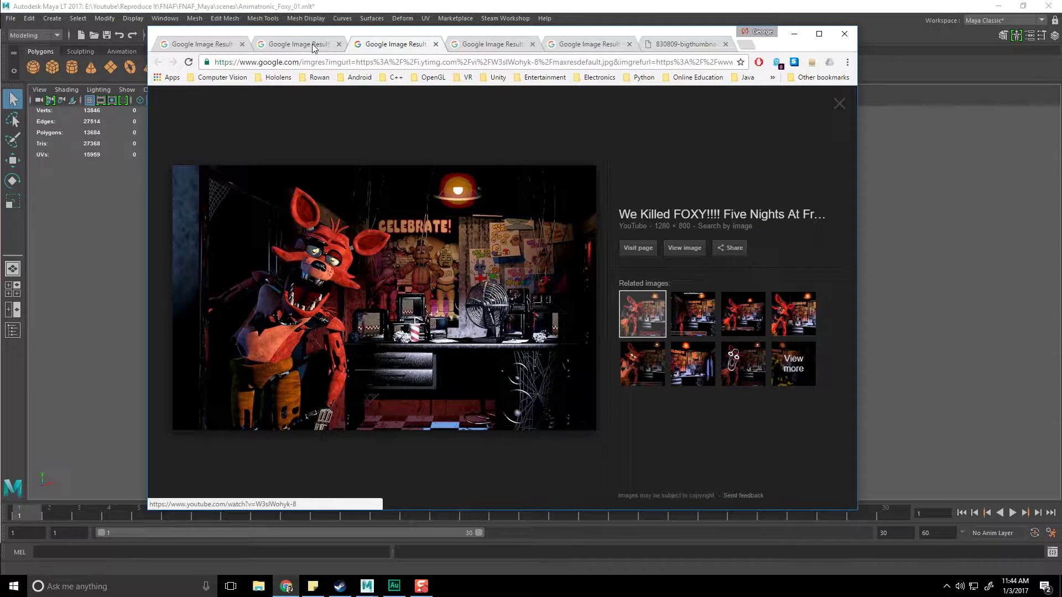
click(314, 47)
click(377, 47)
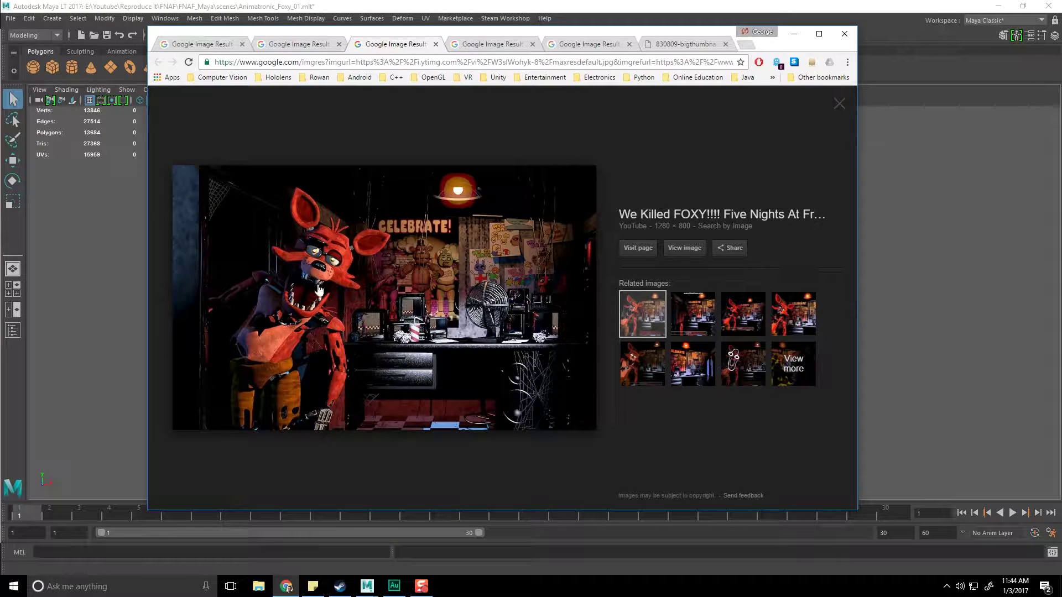
click(298, 44)
click(202, 44)
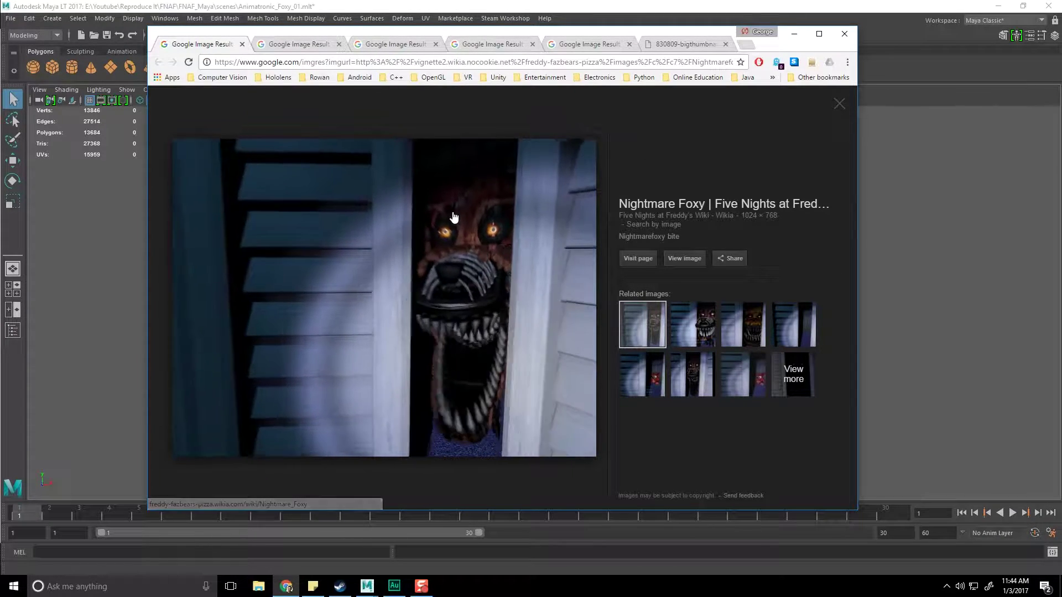
click(307, 43)
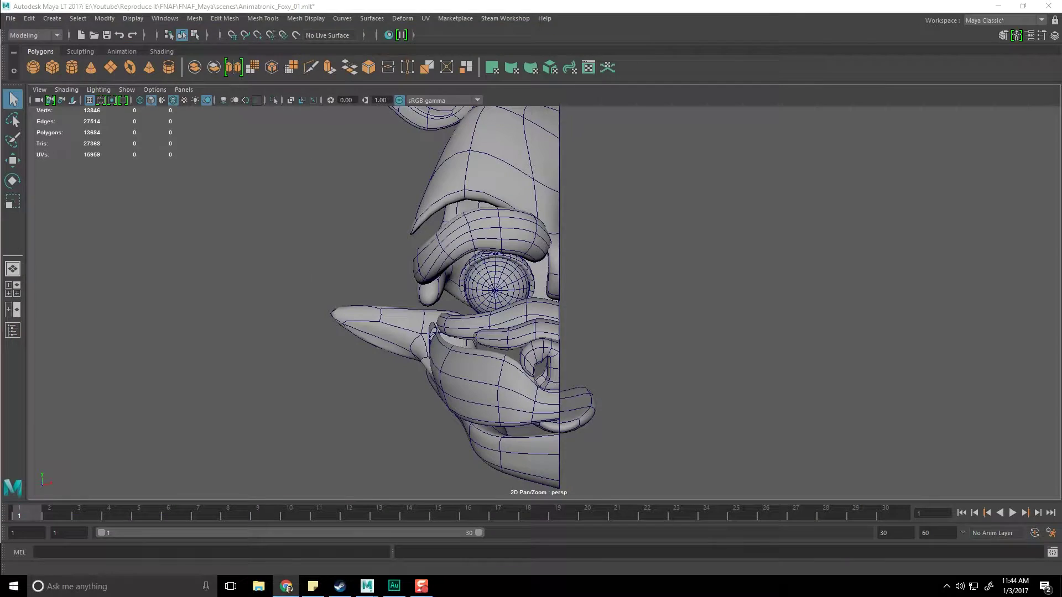
Step: Resize the right ear at the top of the fox head with the Scale tool
alt+drag(626, 299, 563, 255)
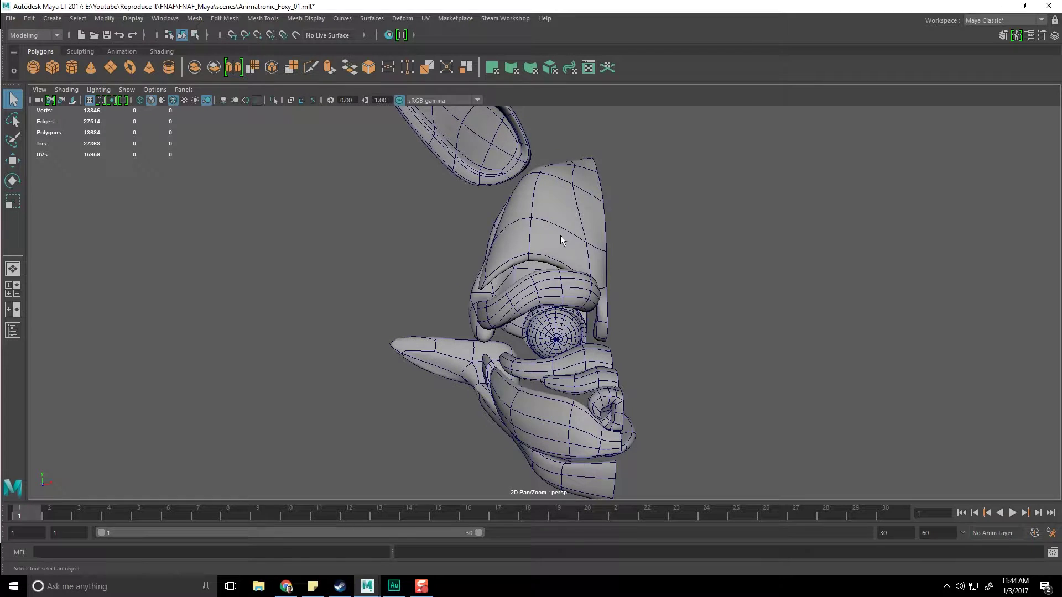
click(563, 255)
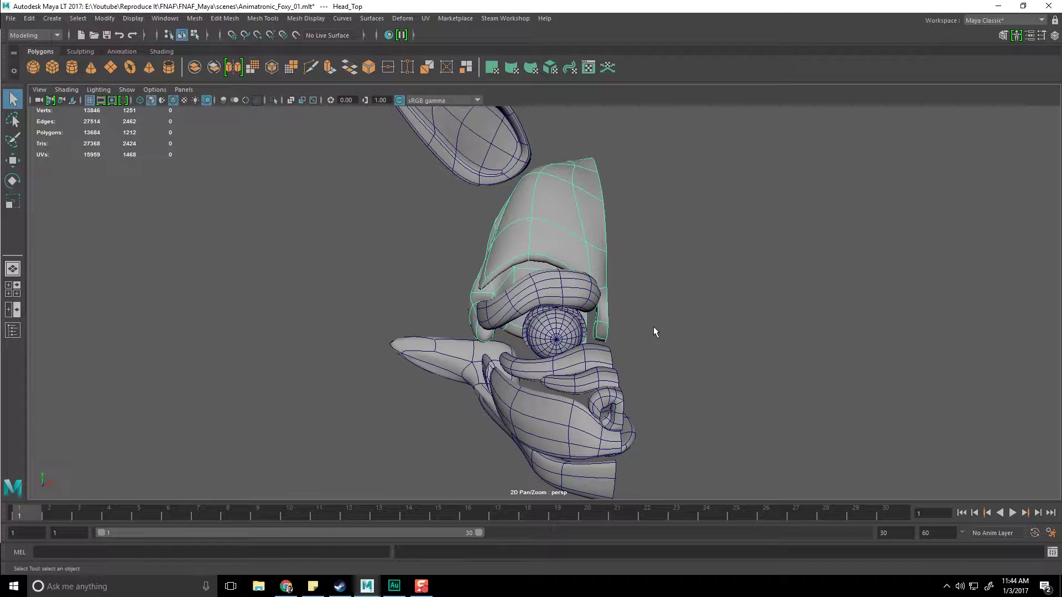
alt+drag(653, 331, 547, 230)
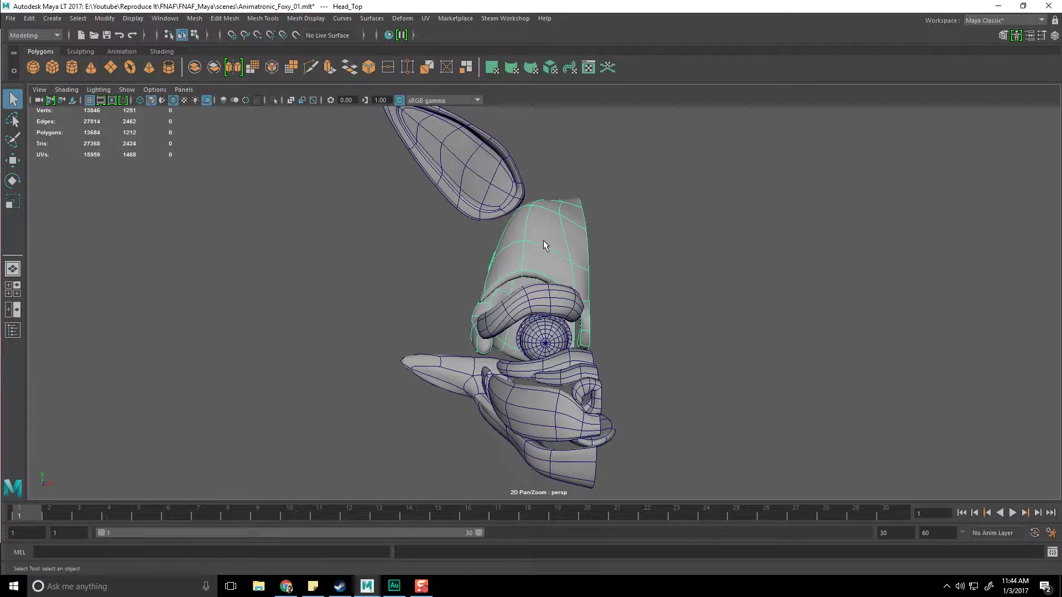
click(477, 195)
alt+drag(476, 195, 576, 238)
key(r)
key(w)
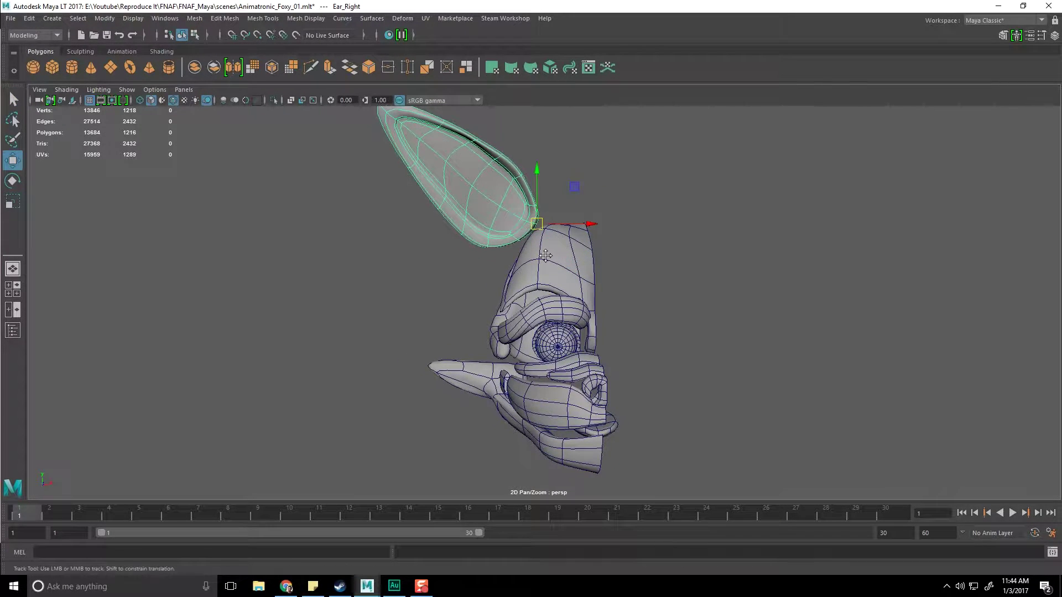
alt+middle_drag(546, 256, 537, 264)
key(r)
drag(529, 231, 519, 264)
key(w)
Step: Move the crown vertices of the head's top shell vertically beneath the ear, using the smooth preview
click(572, 288)
right_drag(556, 260, 503, 259)
scroll(506, 278, up, 2)
alt+drag(506, 278, 552, 279)
key(2)
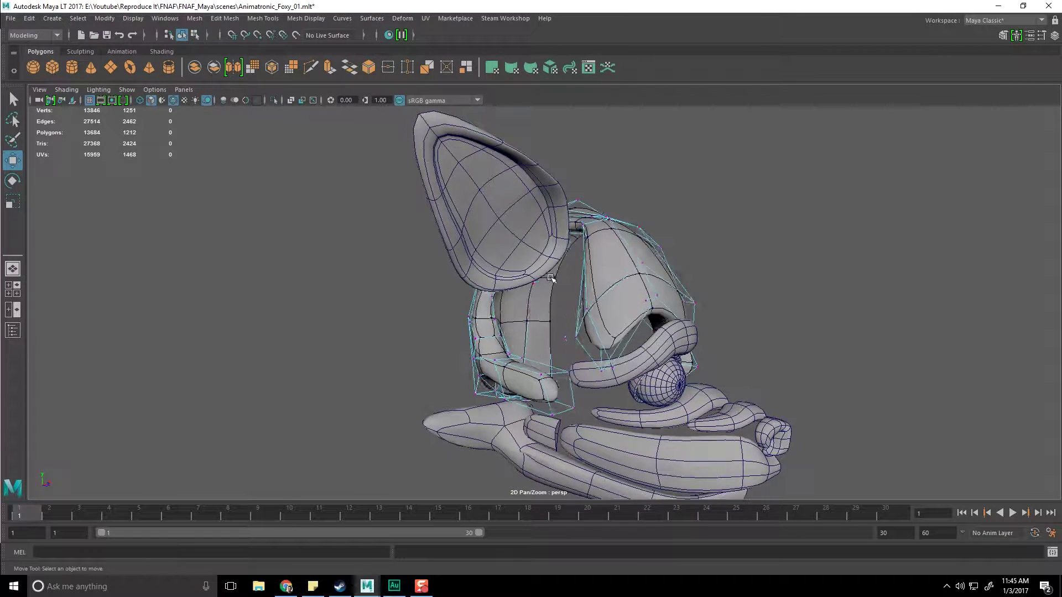
key(1)
alt+drag(642, 275, 619, 227)
key(2)
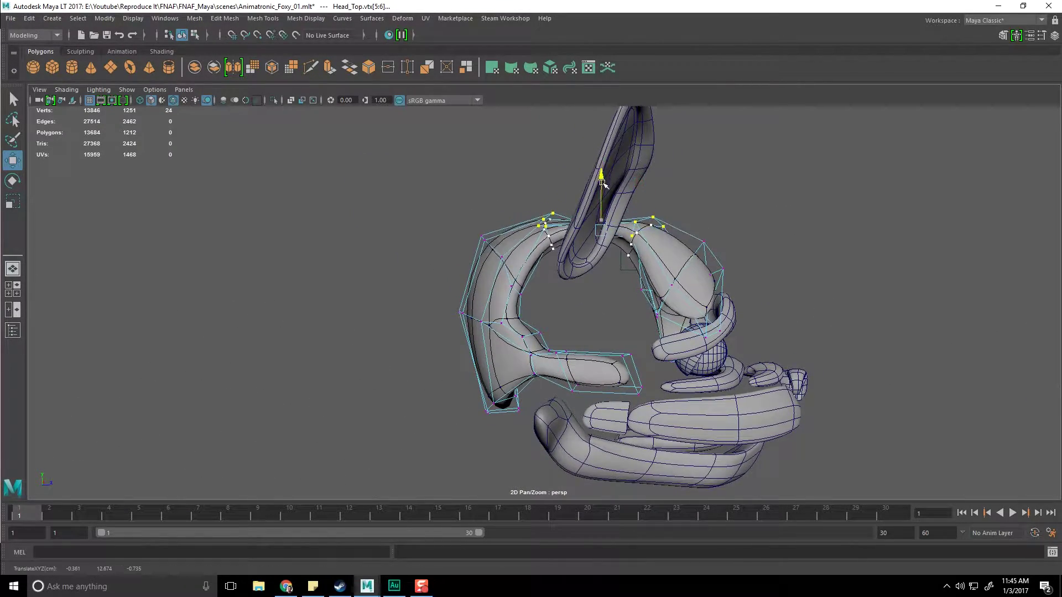
alt+drag(604, 177, 501, 211)
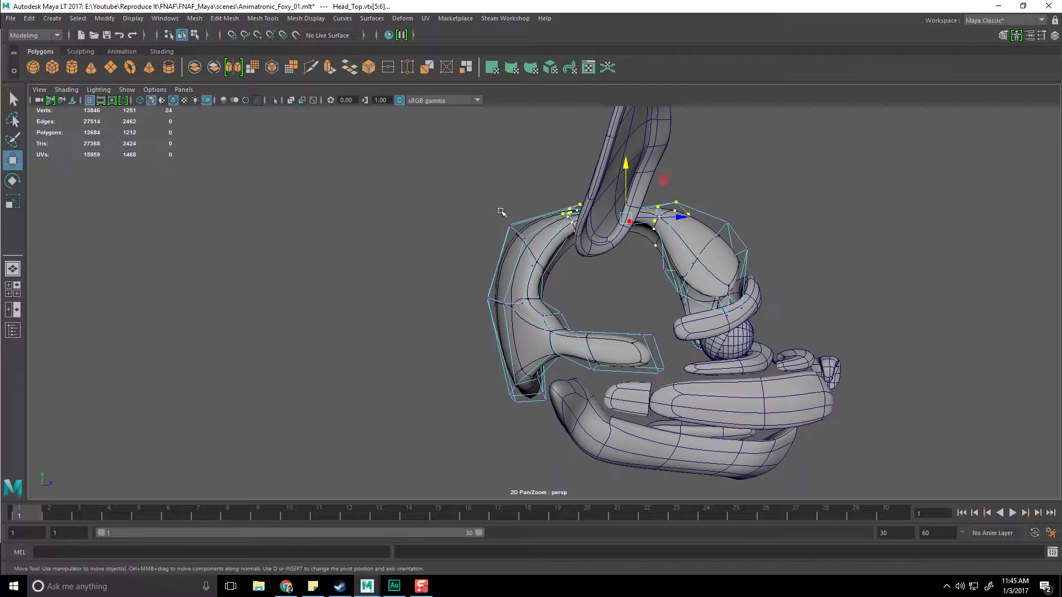
Step: Select the edge loop around the upper back of the head shell and move it to reshape the curve
drag(528, 249, 529, 249)
right_drag(519, 246, 519, 218)
double_click(531, 253)
alt+middle_drag(533, 276, 536, 300)
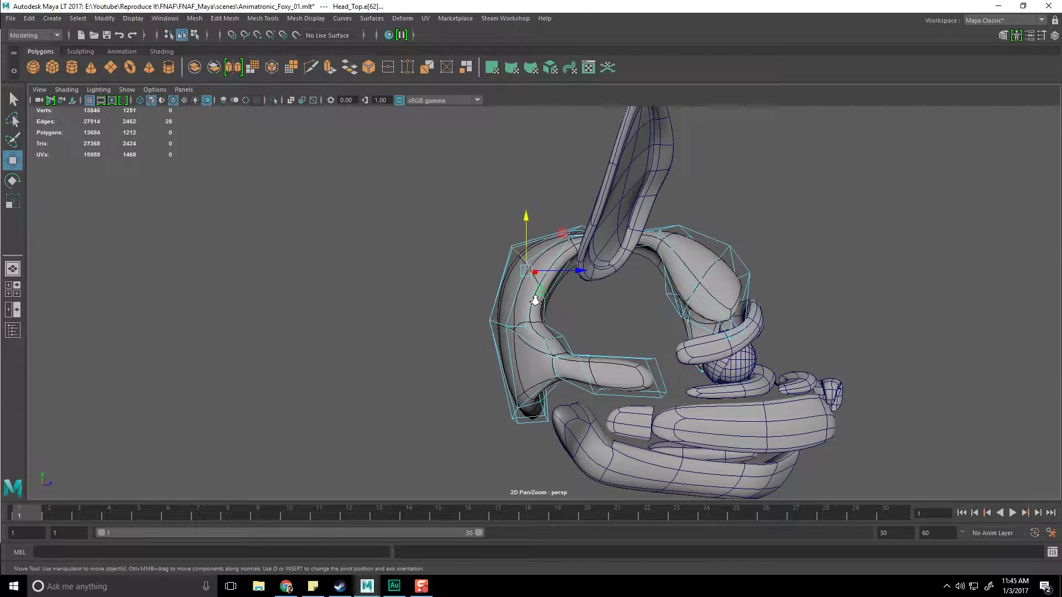
alt+right_drag(536, 300, 554, 302)
drag(558, 234, 545, 337)
alt+middle_drag(537, 342, 508, 281)
alt+drag(508, 283, 483, 271)
alt+drag(579, 257, 598, 278)
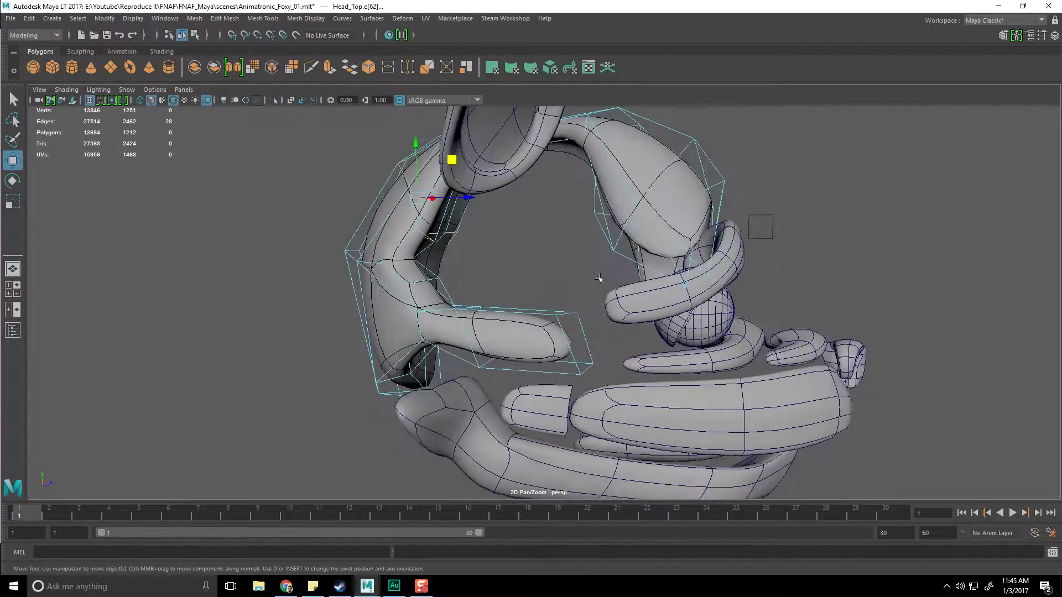
Step: Show the head shell unsmoothed and reposition the four lower corner vertices of the forehead plate near the brow
alt+drag(622, 189, 565, 239)
key(1)
right_drag(581, 237, 531, 233)
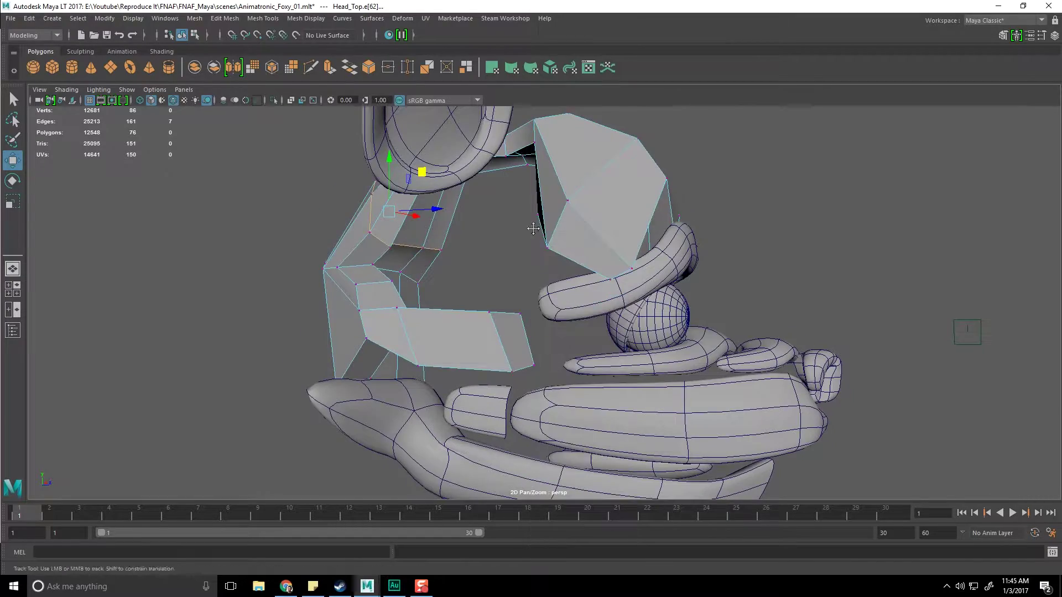
alt+drag(625, 255, 582, 235)
alt+middle_drag(597, 271, 540, 261)
alt+drag(539, 261, 567, 258)
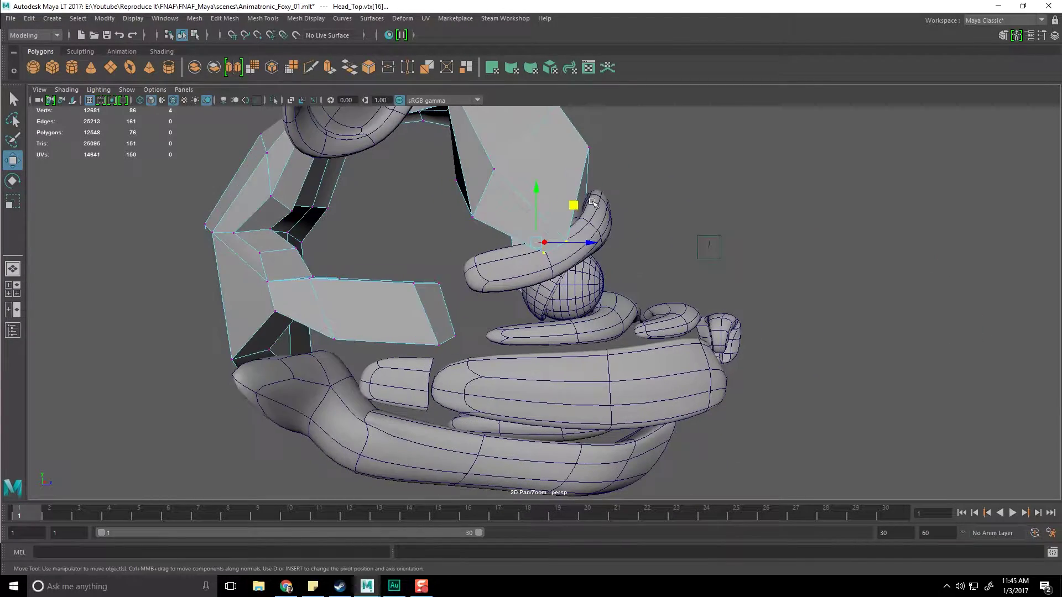
drag(568, 203, 534, 242)
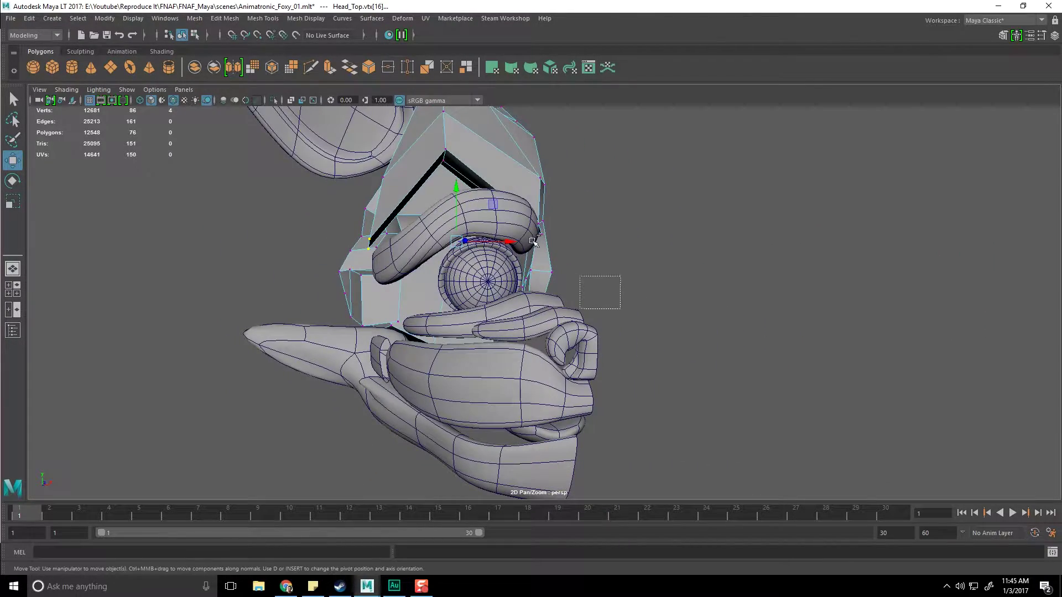
Step: Narrow the selection to the forehead plate's two outer corner vertices, move them, and check the shape in smooth preview
ctrl+drag(475, 145, 473, 140)
alt+drag(473, 166, 500, 235)
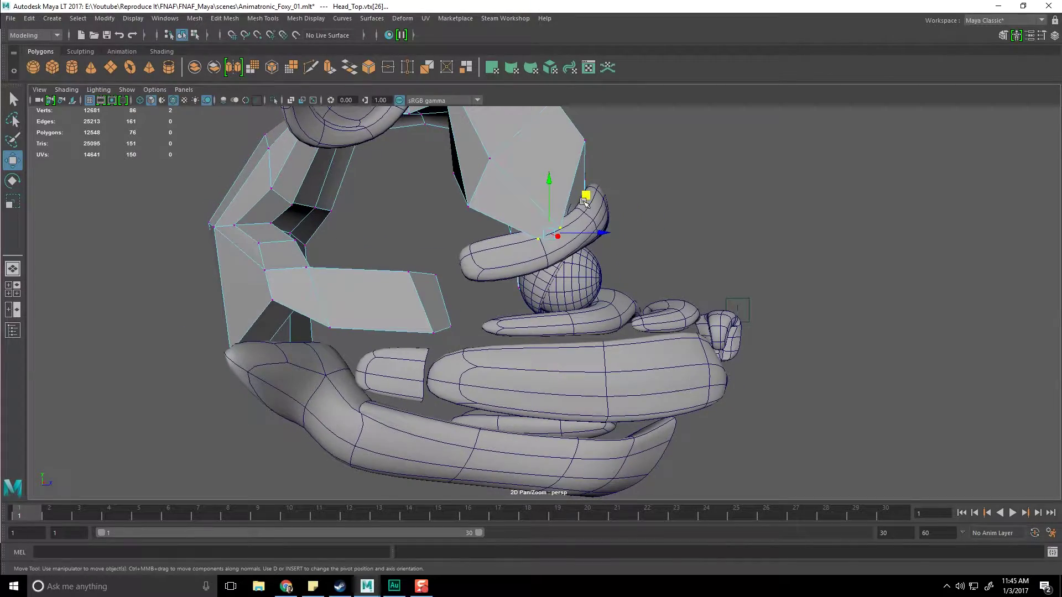
drag(583, 197, 588, 277)
alt+middle_drag(588, 278, 409, 301)
key(2)
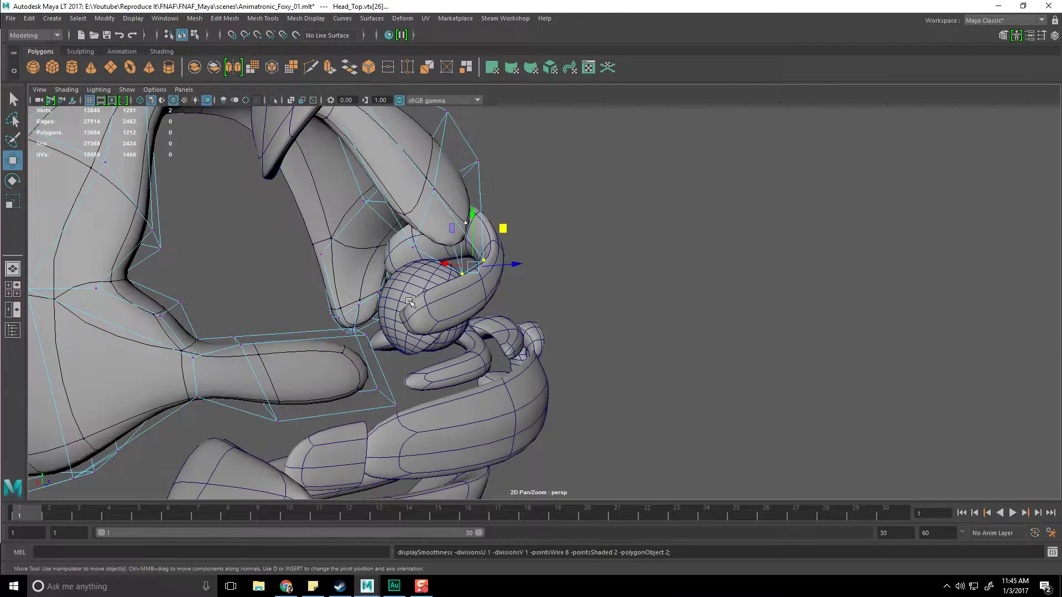
key(1)
Step: Reposition three individual vertices along the rear side of the forehead plate's lower corner, beside the brow
alt+drag(443, 269, 504, 280)
click(492, 254)
drag(524, 204, 519, 184)
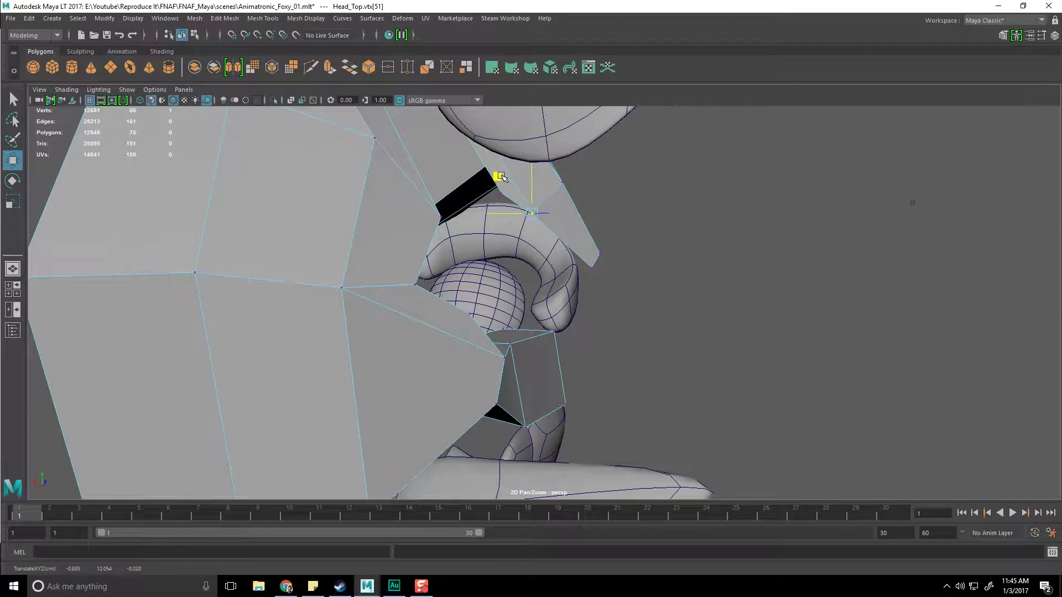
click(586, 265)
click(591, 267)
drag(559, 235, 552, 230)
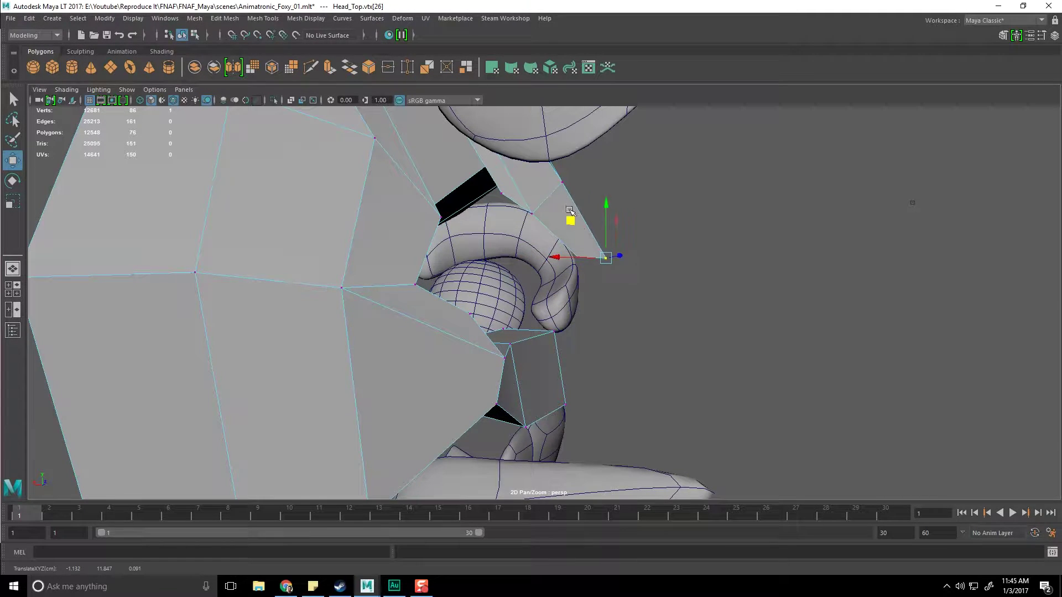
click(562, 182)
alt+drag(553, 205, 598, 206)
drag(573, 150, 581, 154)
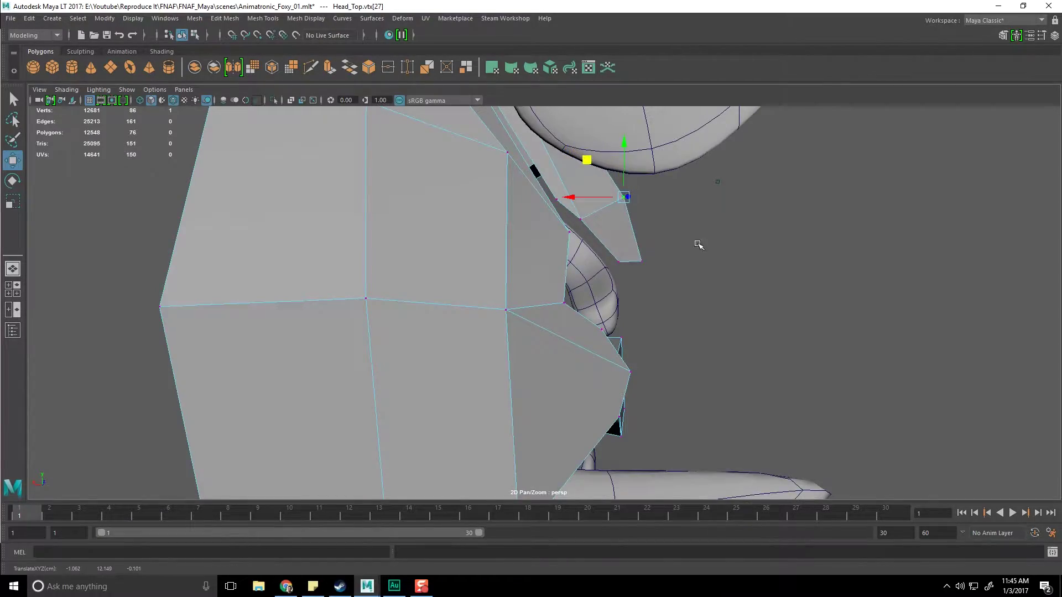
Step: Reposition the two upper end vertices of the head shell's cheek strip and a vertex on the forehead plate's rear edge
alt+drag(698, 245, 493, 332)
drag(427, 282, 441, 299)
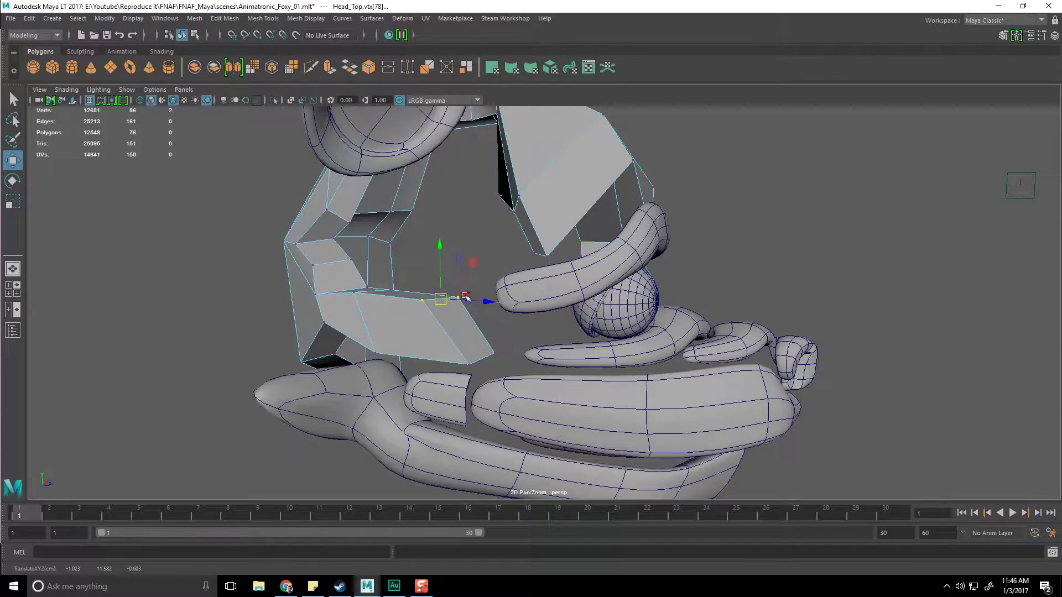
mouse_move(584, 310)
alt+mouse_down()
mouse_move(555, 287)
mouse_move(590, 307)
alt+mouse_up()
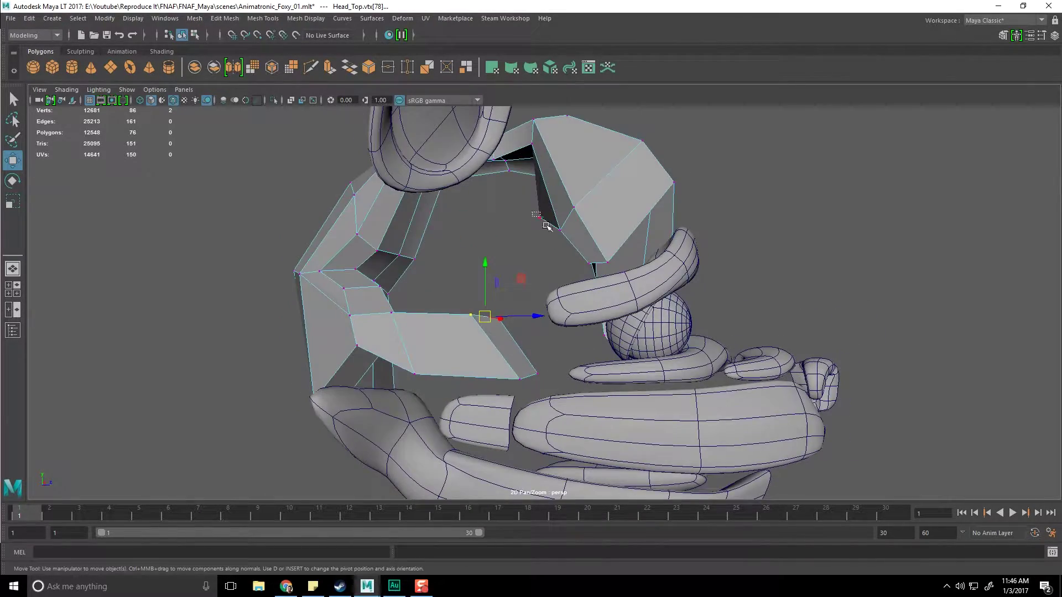
click(549, 224)
mouse_move(550, 224)
alt+mouse_down()
mouse_move(600, 243)
mouse_move(576, 291)
mouse_move(584, 205)
mouse_move(556, 219)
alt+mouse_up()
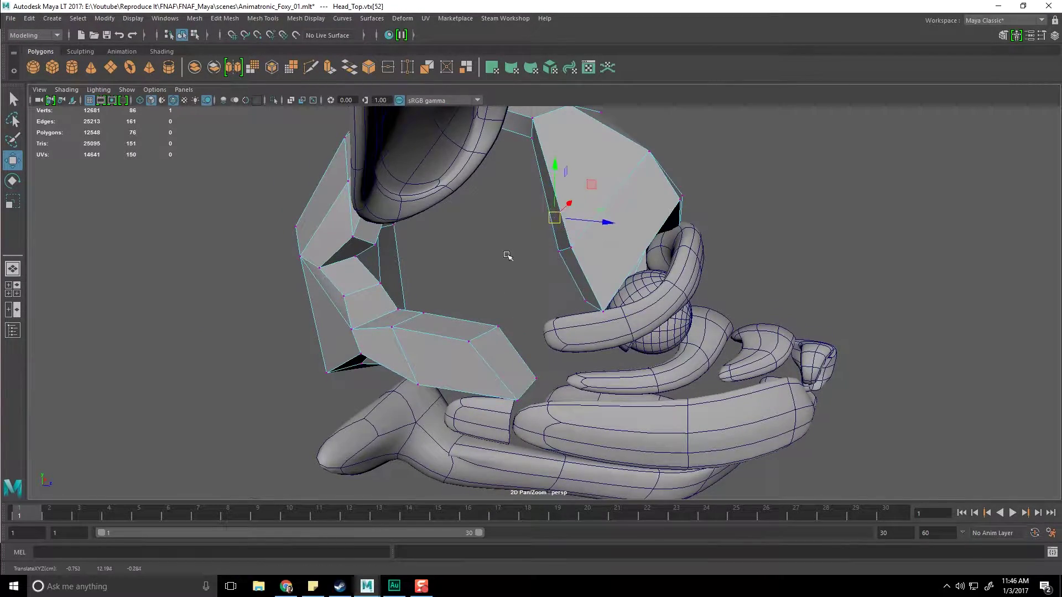
Step: Bridge the facing end faces of the head shell's forehead plate and cheek strip, then check the joined shape in smooth preview
alt+drag(507, 256, 581, 207)
right_drag(501, 244, 509, 277)
shift+click(474, 337)
shift+right_drag(471, 337, 460, 438)
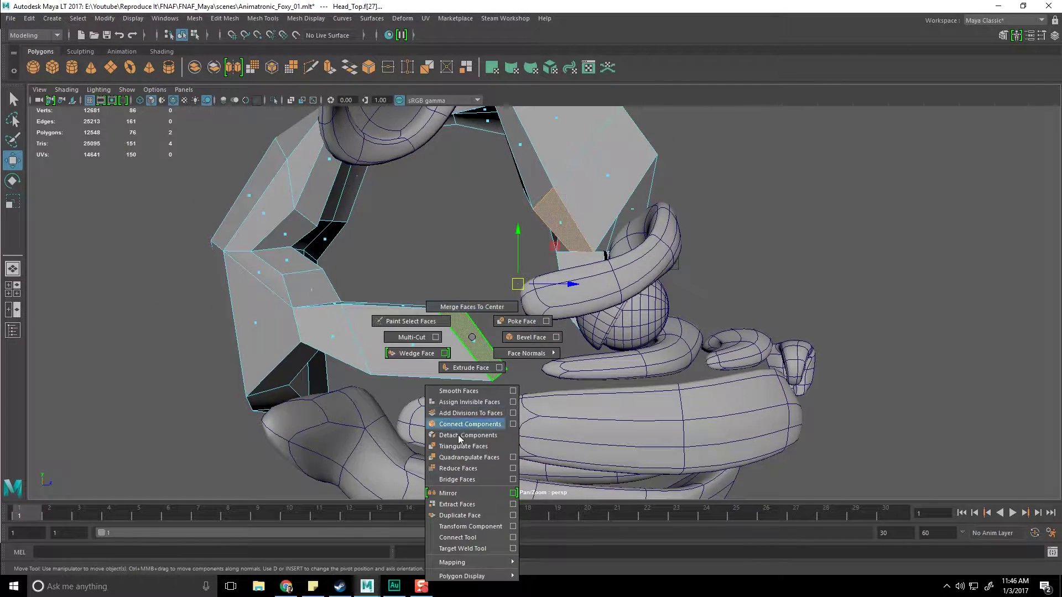
shift+right_drag(467, 481, 466, 481)
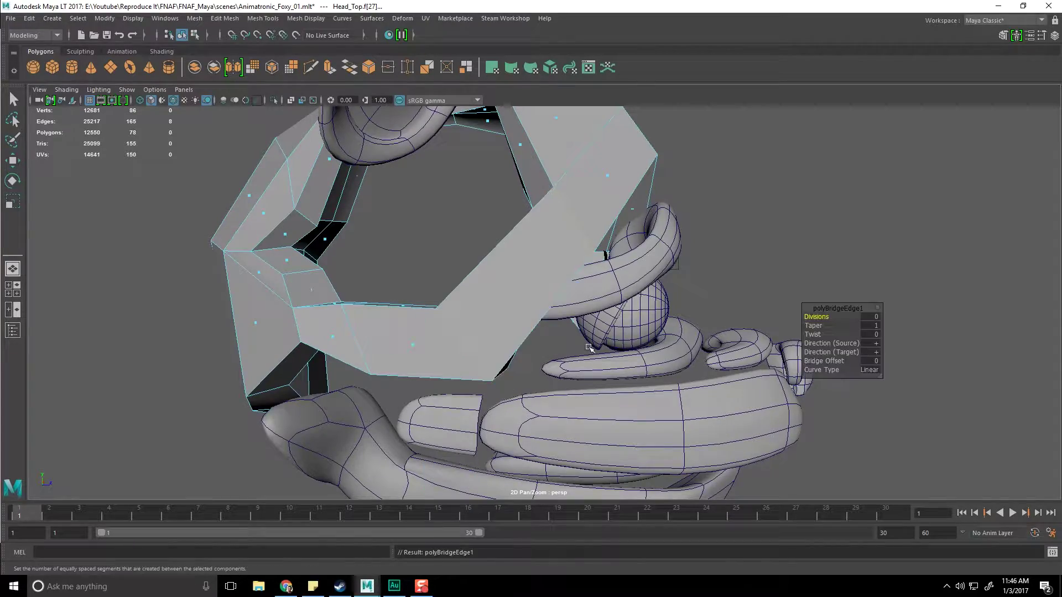
alt+drag(498, 354, 536, 339)
key(3)
key(2)
alt+right_drag(536, 338, 472, 332)
alt+middle_drag(472, 332, 475, 321)
Step: Reposition the inner face of the new bridge along the rim of the head shell's side opening
right_drag(488, 281, 434, 281)
alt+drag(421, 285, 531, 299)
right_drag(574, 281, 572, 313)
click(559, 303)
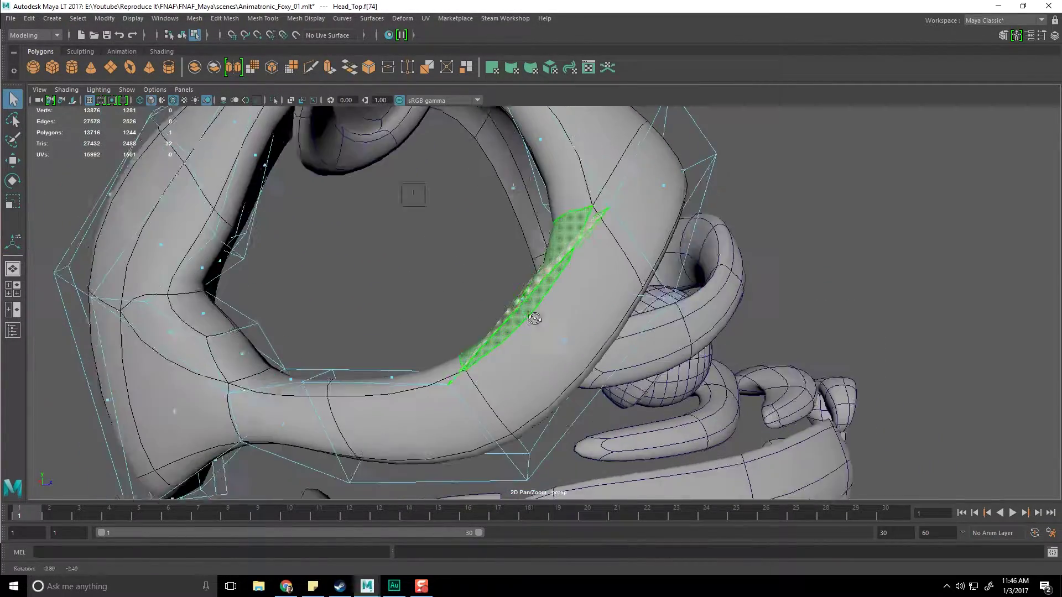
alt+drag(533, 308, 517, 321)
key(w)
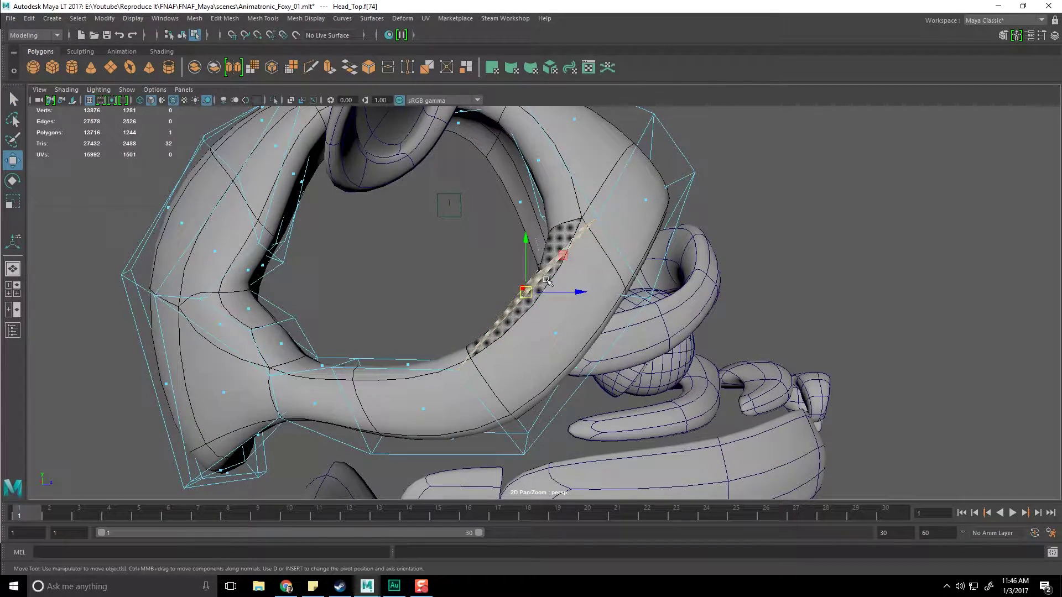
alt+drag(563, 254, 484, 334)
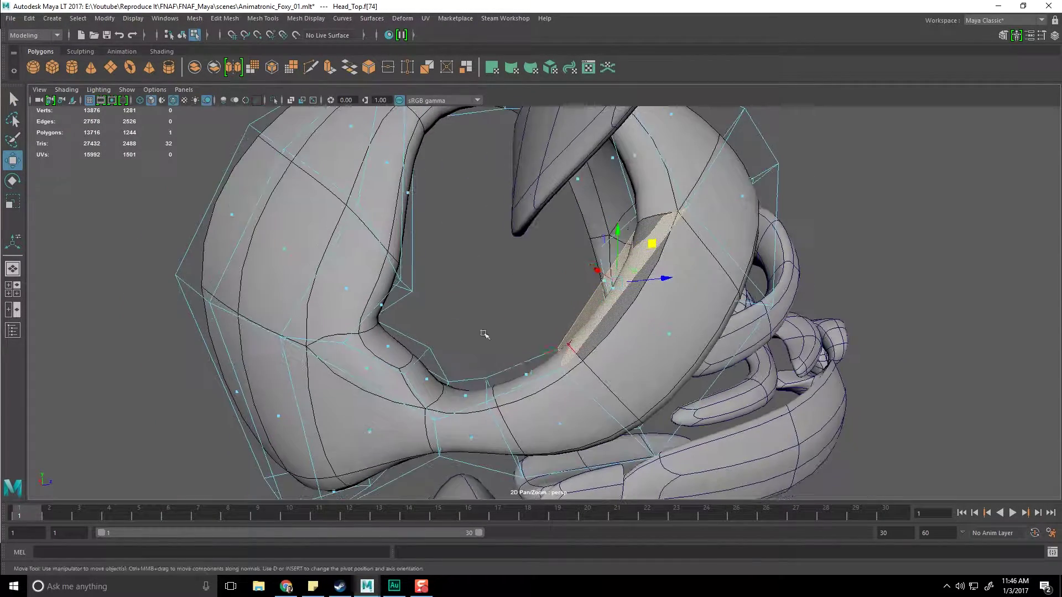
Step: Reposition the two neighbouring inner rim faces along the lower edge of the head shell's side opening
click(523, 371)
alt+drag(523, 371, 544, 277)
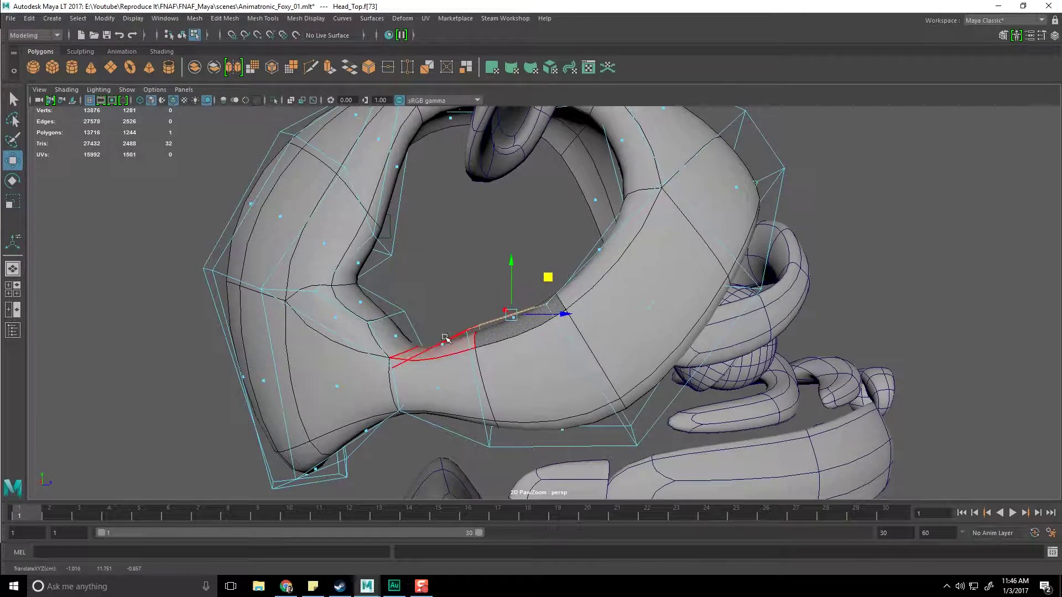
click(446, 343)
alt+drag(445, 343, 441, 352)
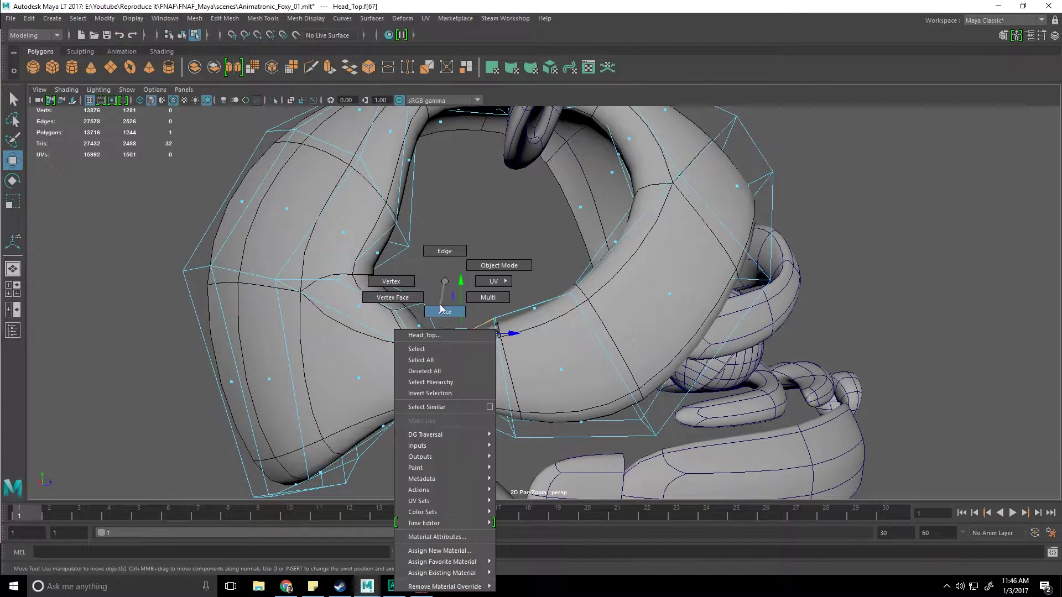
Step: Reposition individual edges along the lower and rear inner rim of the head shell's side opening to smooth its curve
right_drag(442, 263, 443, 253)
alt+drag(443, 264, 442, 379)
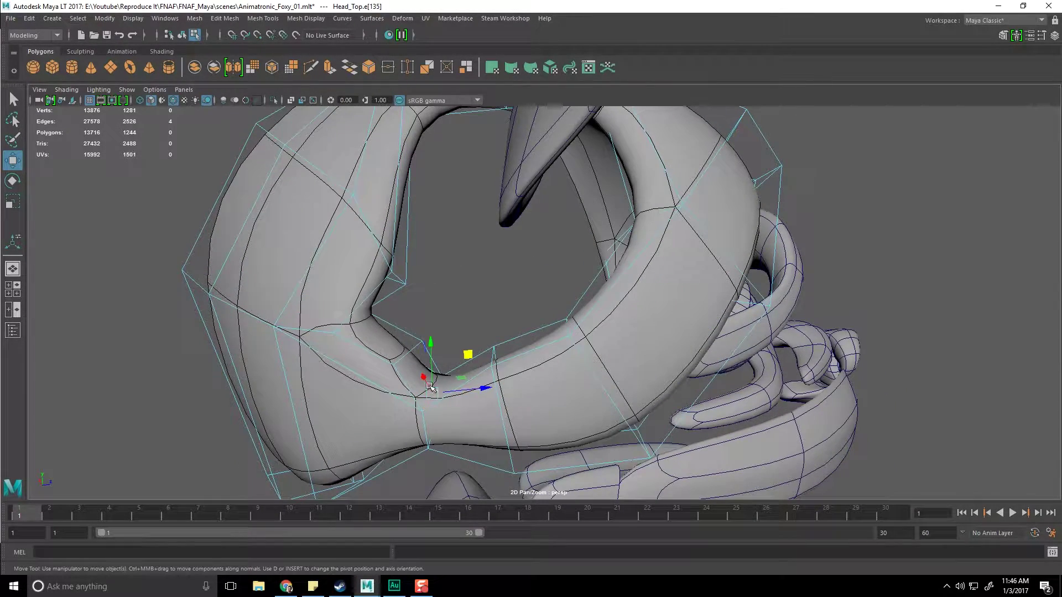
click(434, 393)
alt+drag(435, 425, 443, 397)
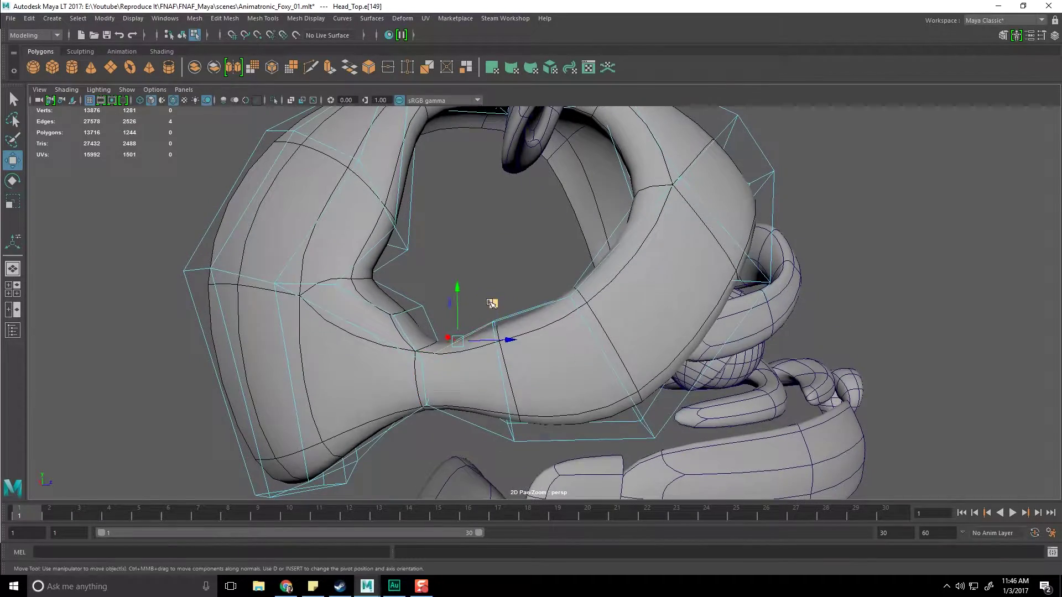
alt+drag(507, 273, 477, 282)
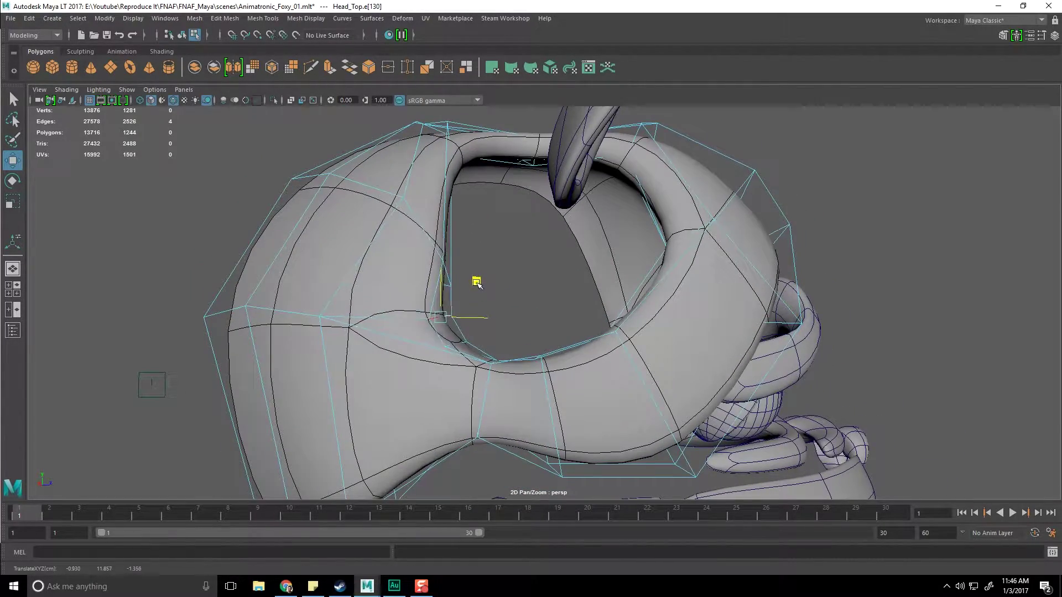
alt+drag(519, 256, 576, 295)
alt+right_drag(575, 299, 636, 310)
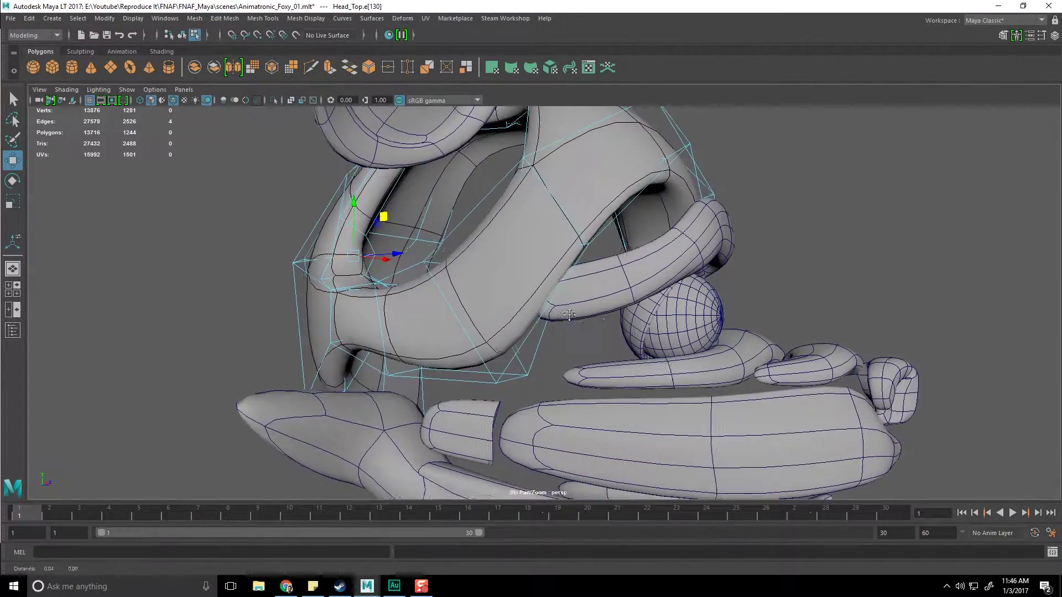
Step: Select four vertices on the sides of the head shell, level with the outer end of the brow
alt+drag(619, 309, 555, 314)
right_drag(539, 257, 492, 250)
alt+middle_drag(506, 250, 487, 275)
alt+drag(486, 275, 526, 282)
drag(540, 301, 588, 273)
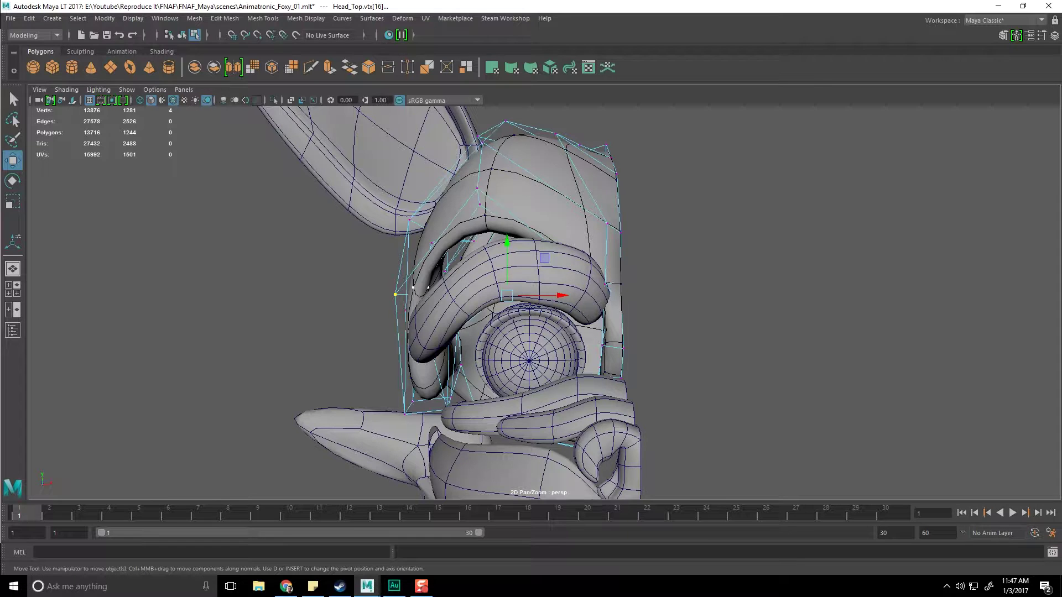
Step: Switch to Chrome to examine the Foxy, Funtime Foxy and real fox reference images, then return to Maya with the head in view
key(alt+Tab)
click(340, 62)
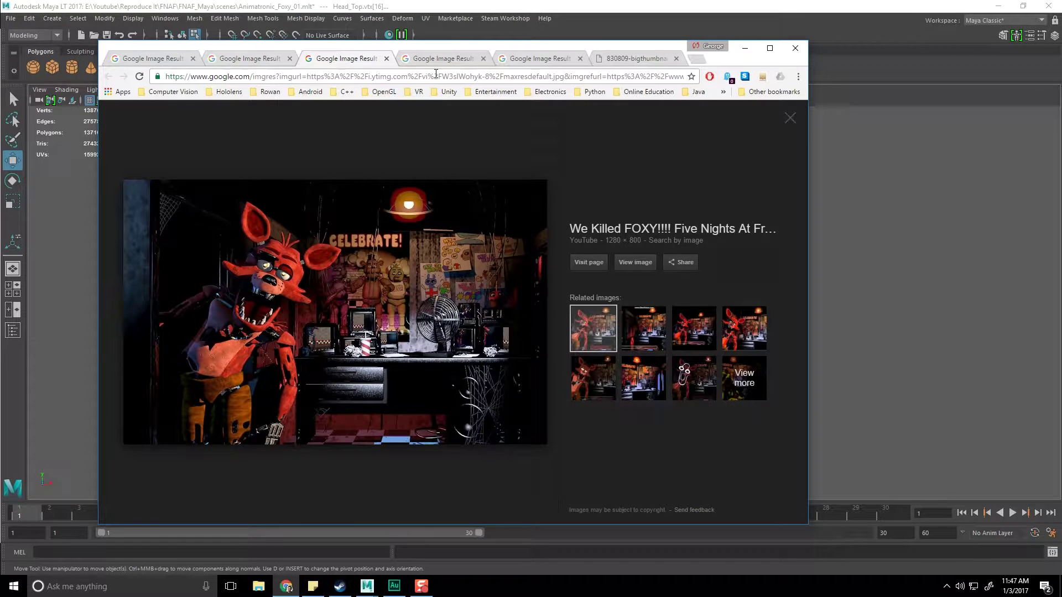
click(437, 61)
click(530, 61)
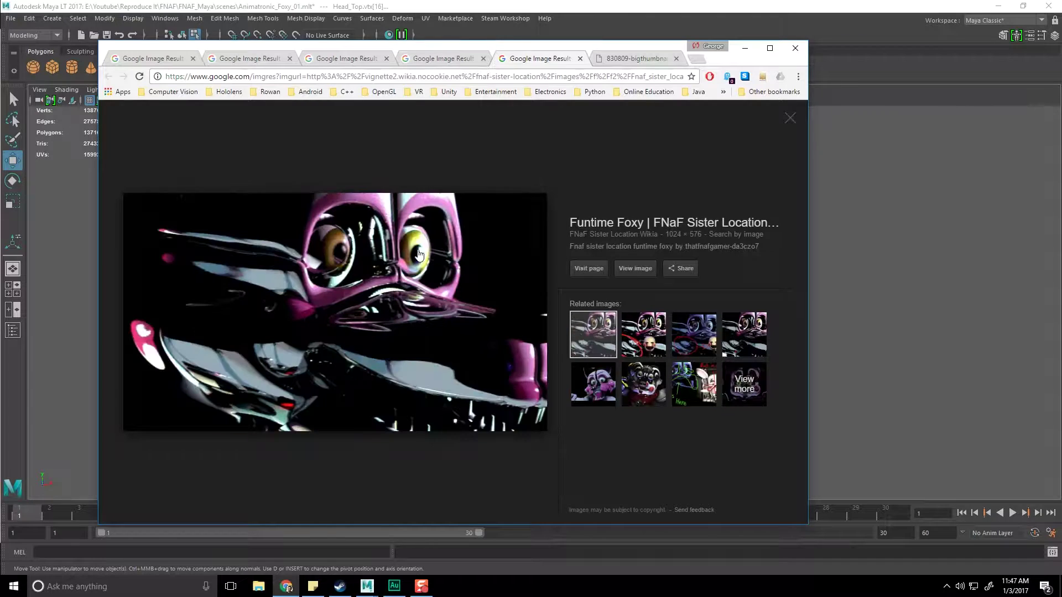
click(628, 58)
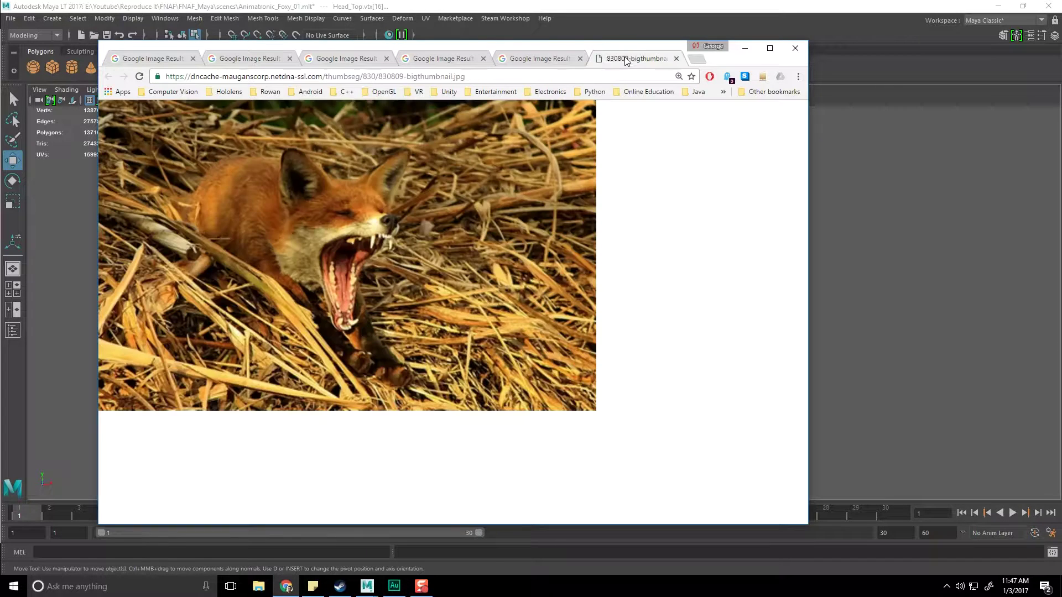
click(540, 58)
click(593, 383)
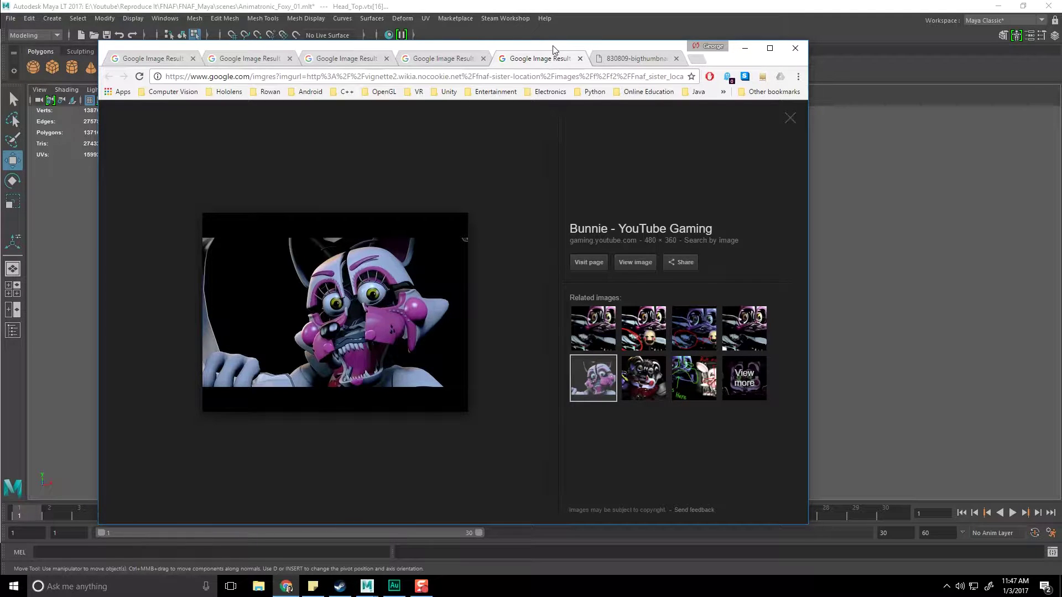
drag(552, 46, 0, 33)
alt+middle_drag(517, 268, 535, 212)
alt+drag(535, 212, 548, 222)
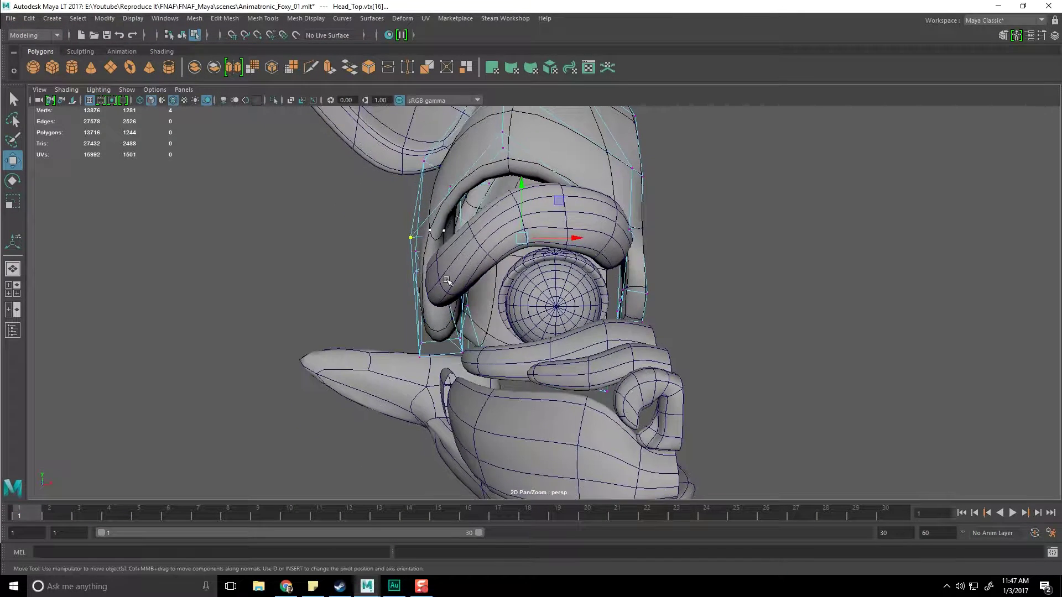
key(alt+Tab)
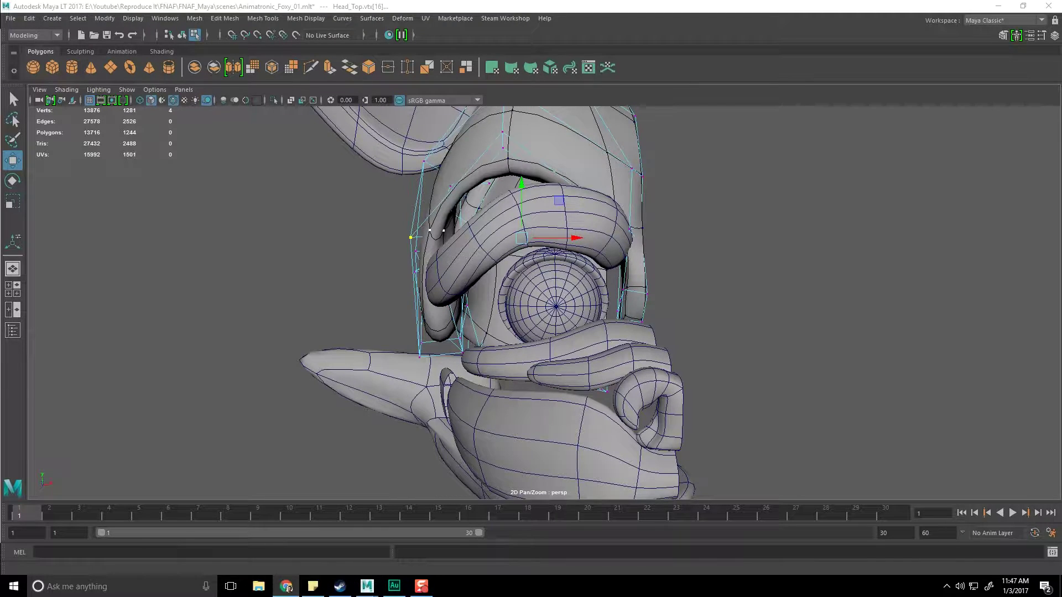
alt+middle_drag(390, 237, 323, 267)
Step: Select the right brow as an object and move the reference browser window out of the way
key(F8)
click(443, 231)
mouse_move(470, 232)
alt+mouse_down()
mouse_move(443, 234)
mouse_move(457, 273)
mouse_move(500, 278)
mouse_move(478, 235)
alt+mouse_up()
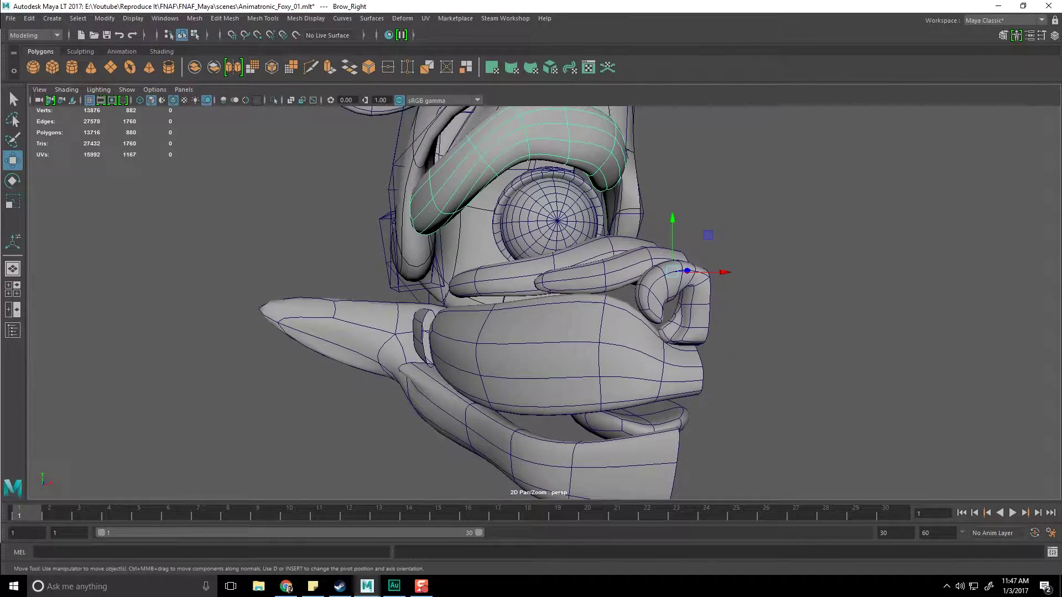
click(286, 586)
drag(390, 113, 0, 78)
Step: Select the vertices at the right brow's outer end and reposition them with the smoothing cage displayed
alt+middle_drag(294, 227, 295, 255)
alt+drag(471, 244, 561, 223)
right_drag(486, 242, 439, 247)
alt+drag(439, 246, 491, 275)
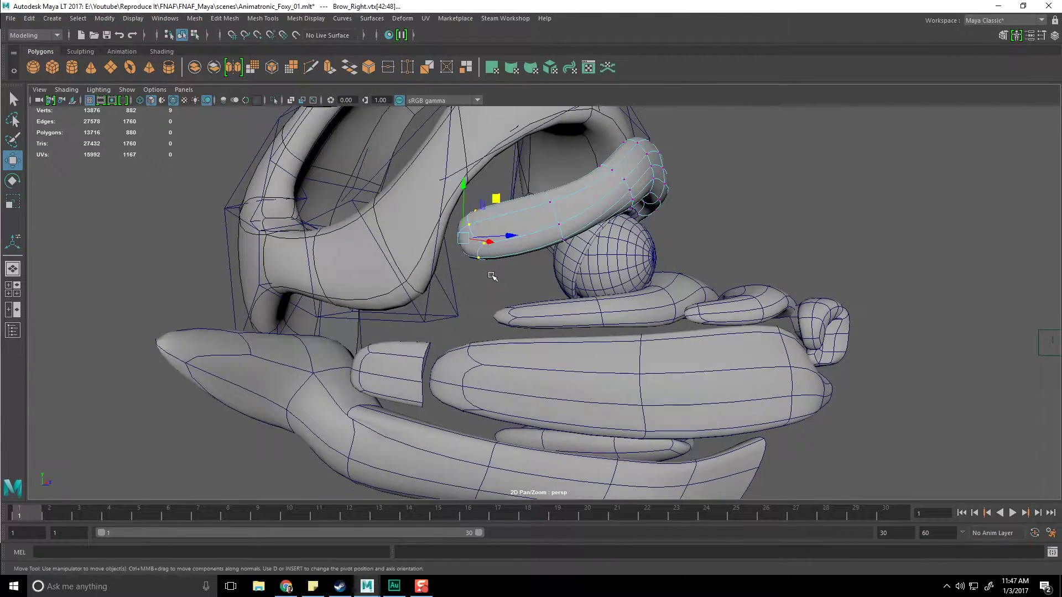
key(1)
key(2)
alt+middle_drag(512, 264, 491, 261)
alt+drag(492, 261, 348, 153)
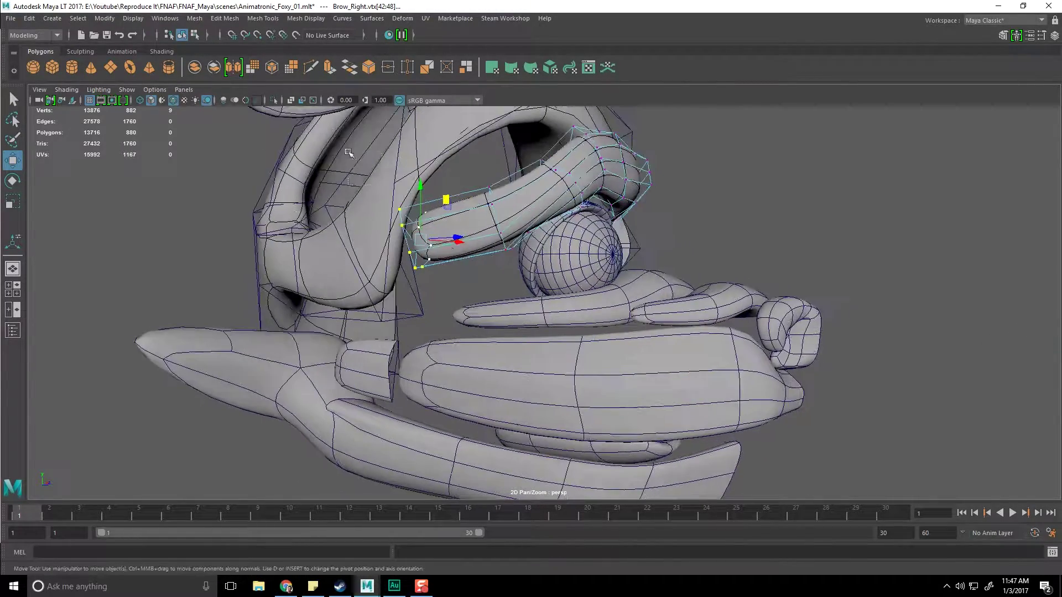
drag(507, 289, 518, 300)
alt+drag(518, 300, 487, 302)
Step: Select the edge loop near the right brow's outer end and rotate it to follow the brow's curve
right_drag(474, 250, 476, 219)
double_click(469, 290)
alt+drag(469, 291, 526, 320)
key(e)
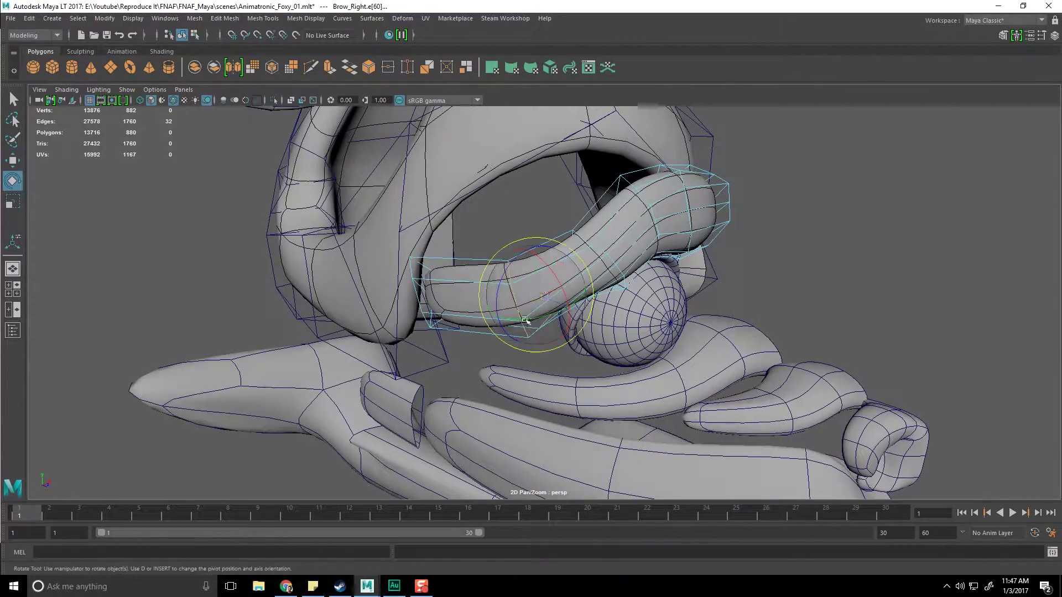
alt+drag(613, 341, 541, 266)
Step: Reselect the vertices at the right brow's outer end, then move and rotate them to angle the tip downward
right_drag(459, 258, 426, 253)
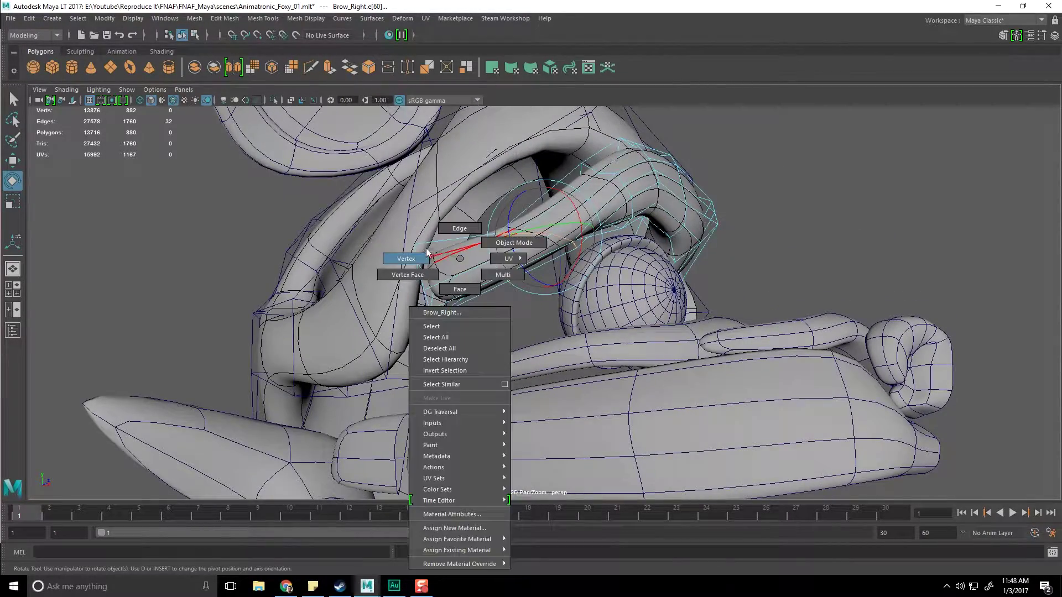
drag(382, 213, 449, 304)
drag(476, 360, 475, 360)
alt+drag(476, 359, 470, 320)
key(w)
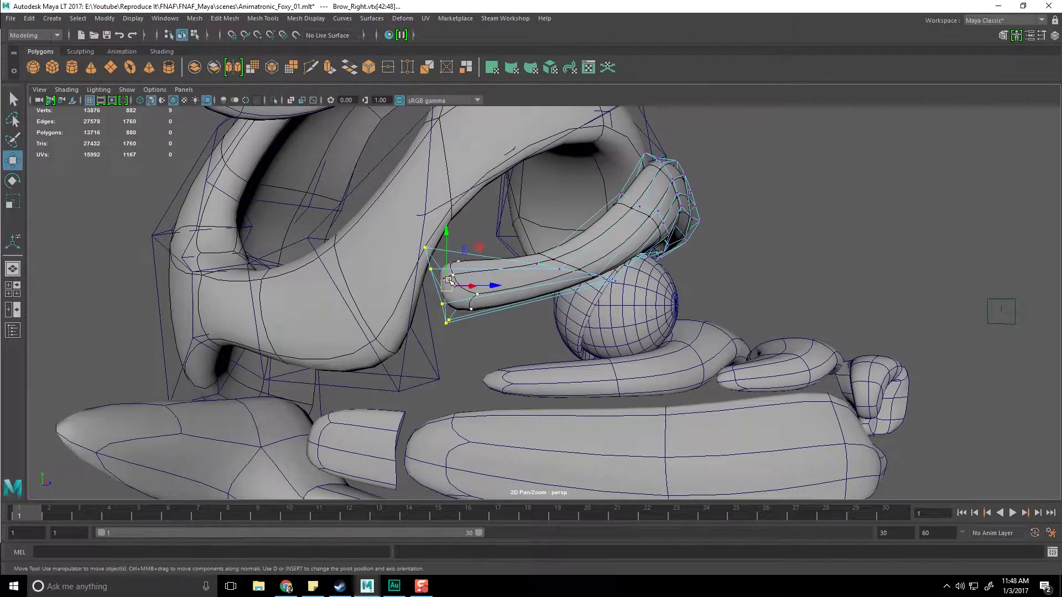
alt+drag(520, 338, 507, 358)
key(e)
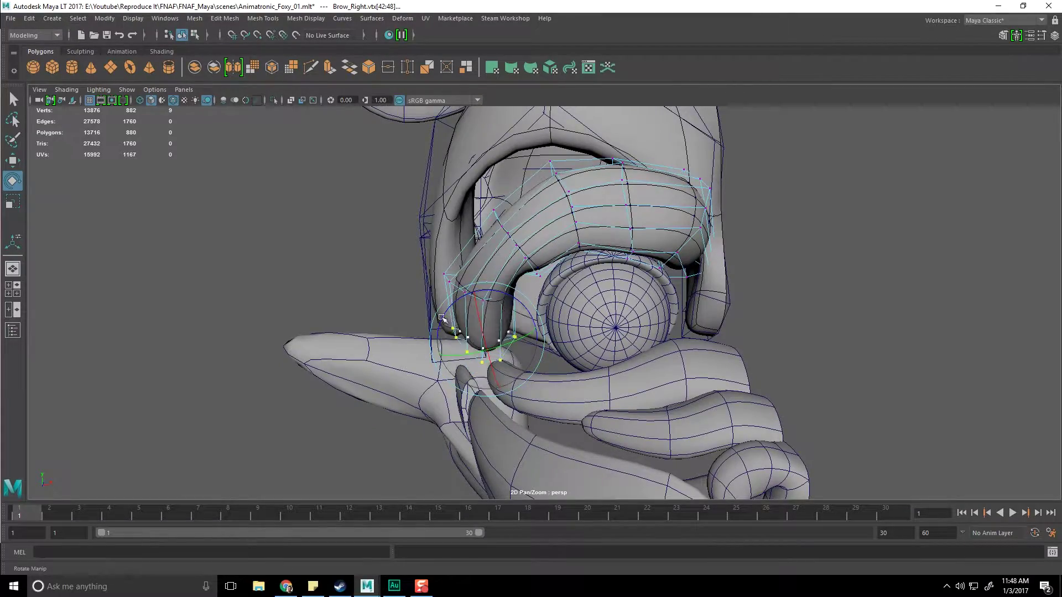
alt+drag(443, 318, 540, 407)
Step: Adjust a single vertex on the inner side of the right brow's outer bend and show the brow unsmoothed
click(555, 273)
key(w)
click(478, 330)
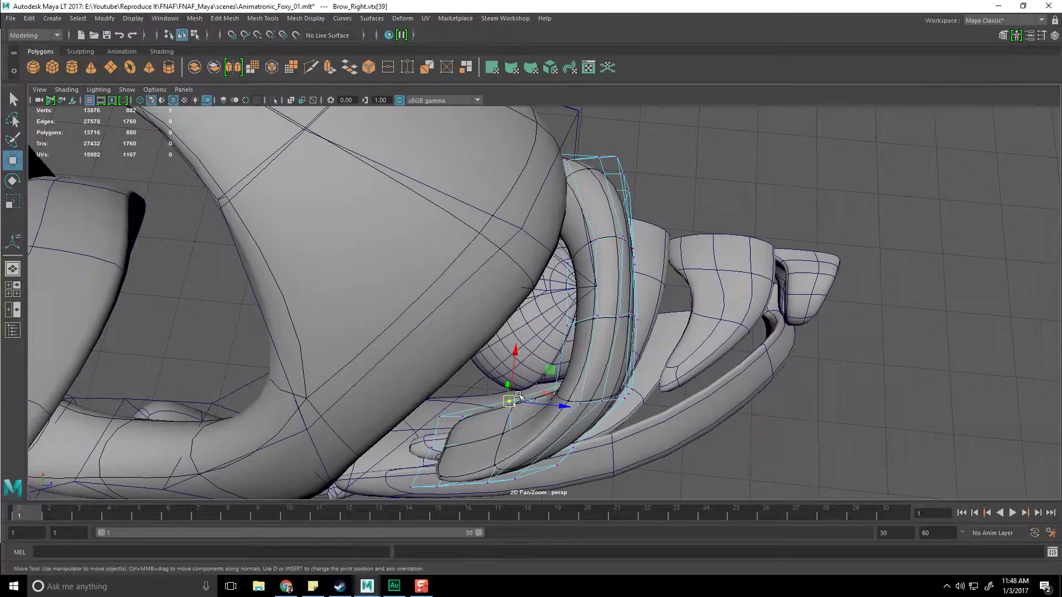
alt+drag(619, 410, 566, 311)
key(1)
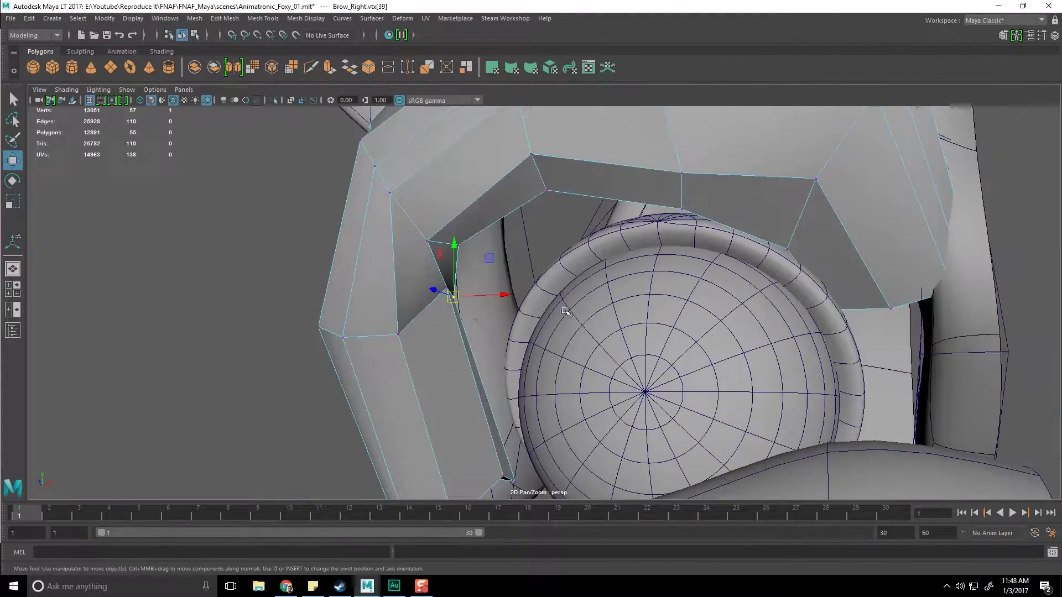
alt+drag(447, 287, 512, 304)
Step: Reposition individual vertices around the right brow's outer bend beside the eye, then check the shape in smooth preview
click(533, 263)
click(448, 306)
alt+drag(448, 307, 441, 352)
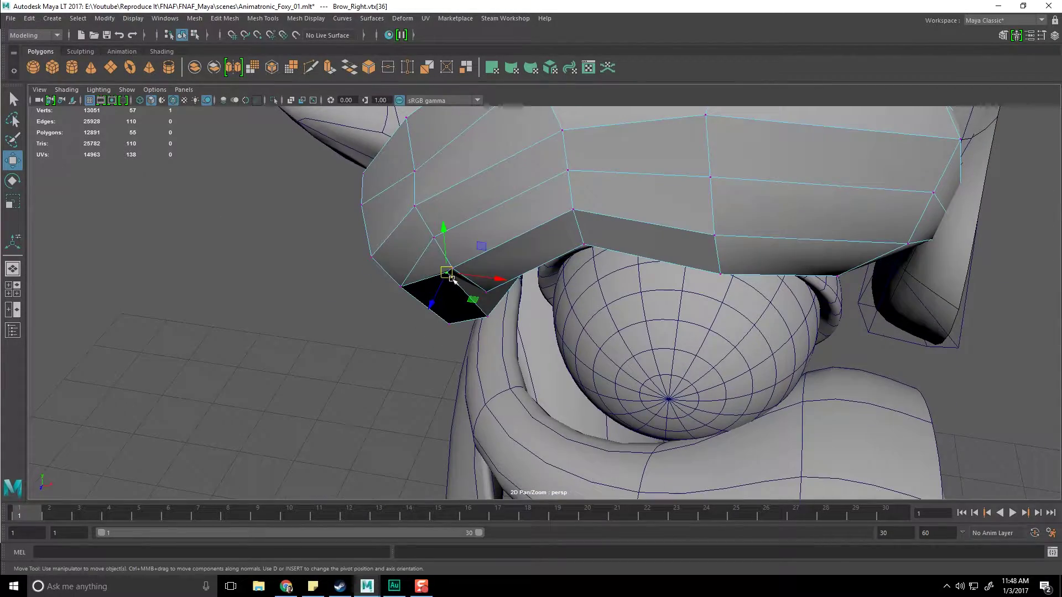
drag(443, 296, 444, 299)
alt+drag(519, 310, 483, 277)
alt+drag(564, 290, 534, 291)
drag(500, 331, 570, 296)
key(2)
key(3)
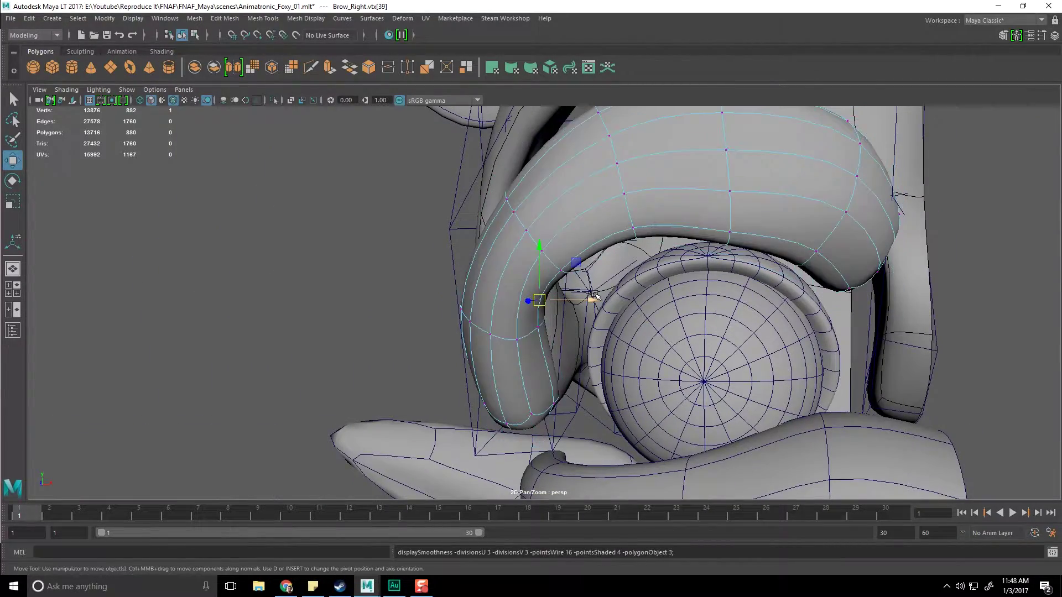
Step: Adjust another vertex on the right brow's outer side in the unsmoothed view and restore the smooth preview
key(1)
click(400, 293)
key(3)
alt+drag(408, 296, 511, 265)
key(q)
key(3)
right_drag(511, 265, 455, 260)
Step: Scale the edge loops across the middle and inner part of the right brow to adjust its thickness
alt+drag(455, 260, 476, 261)
right_drag(476, 260, 481, 235)
click(474, 254)
key(r)
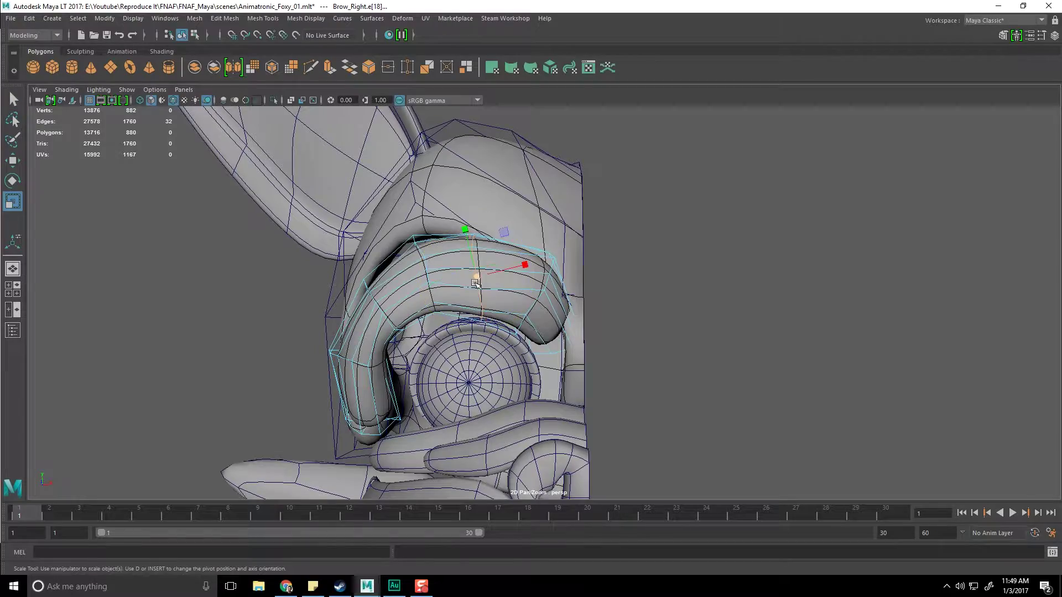
mouse_move(525, 303)
alt+mouse_down()
mouse_move(500, 301)
mouse_move(530, 291)
mouse_move(517, 291)
alt+mouse_up()
double_click(535, 292)
mouse_move(532, 292)
mouse_down()
mouse_move(516, 292)
mouse_move(525, 281)
mouse_up()
Step: Leave component editing on the head shell and reselect the right brow as an object
right_drag(524, 281, 524, 314)
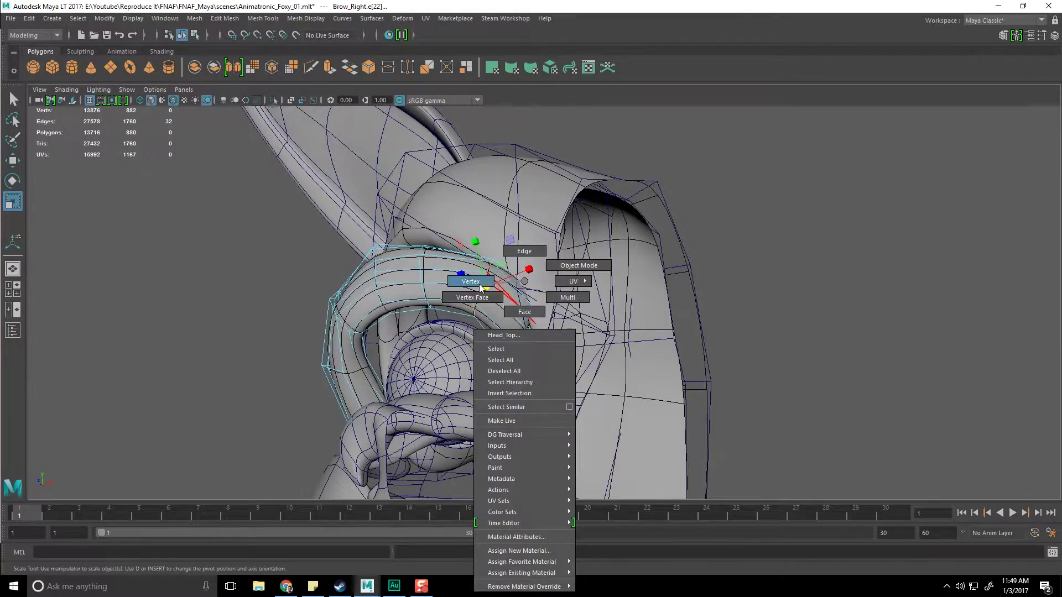
right_drag(480, 288, 470, 282)
alt+drag(480, 287, 503, 244)
scroll(543, 369, up, 3)
alt+drag(503, 310, 440, 297)
click(543, 369)
key(F8)
click(411, 296)
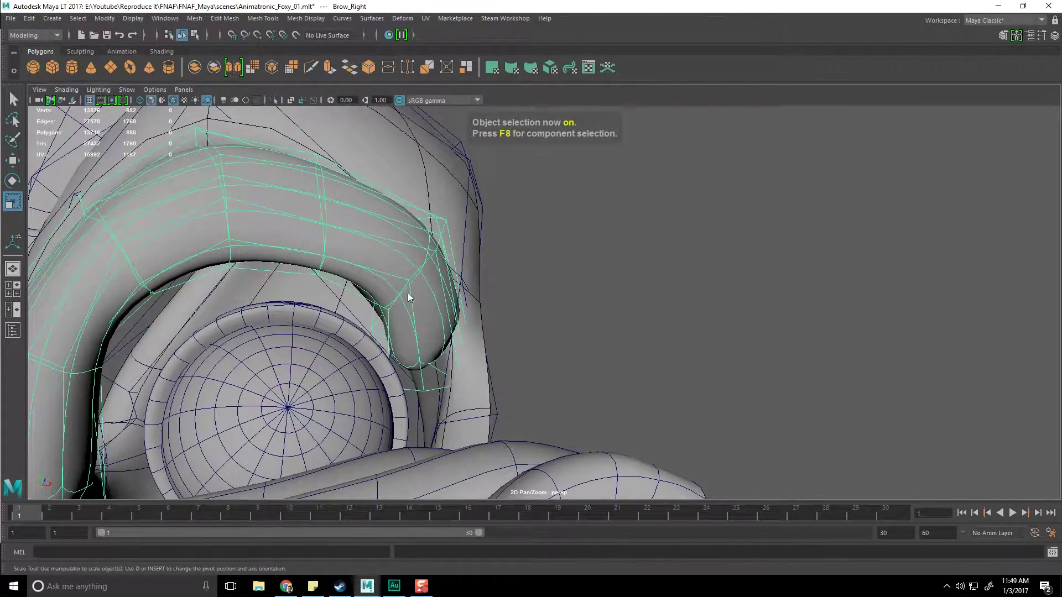
Step: Select the eight vertices at the right brow's inner end and scale them down uniformly to about 0.62
right_drag(408, 280, 365, 280)
alt+drag(437, 376, 497, 238)
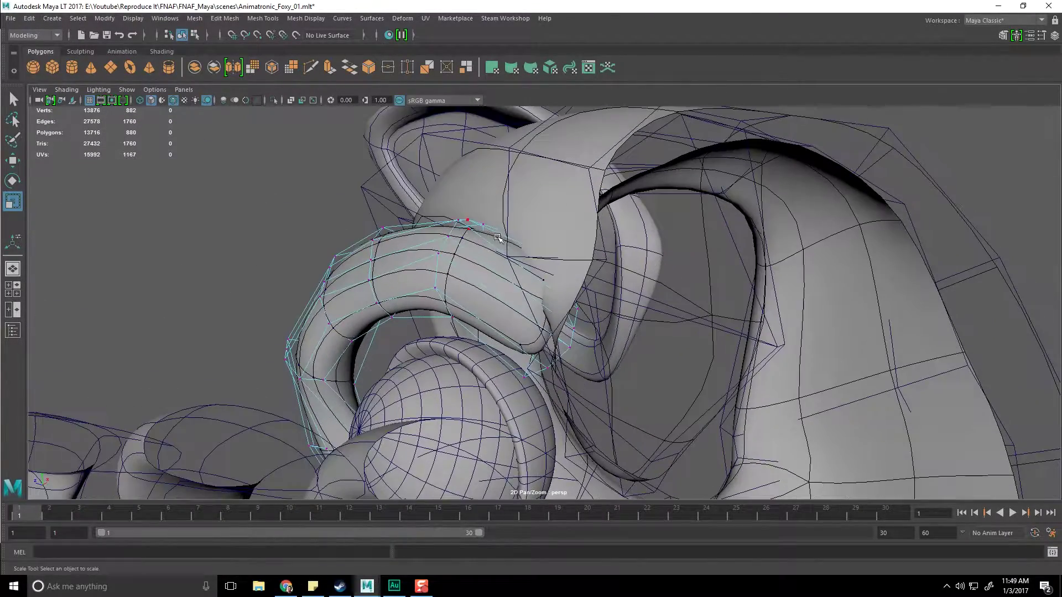
drag(678, 424, 679, 425)
alt+drag(679, 425, 596, 377)
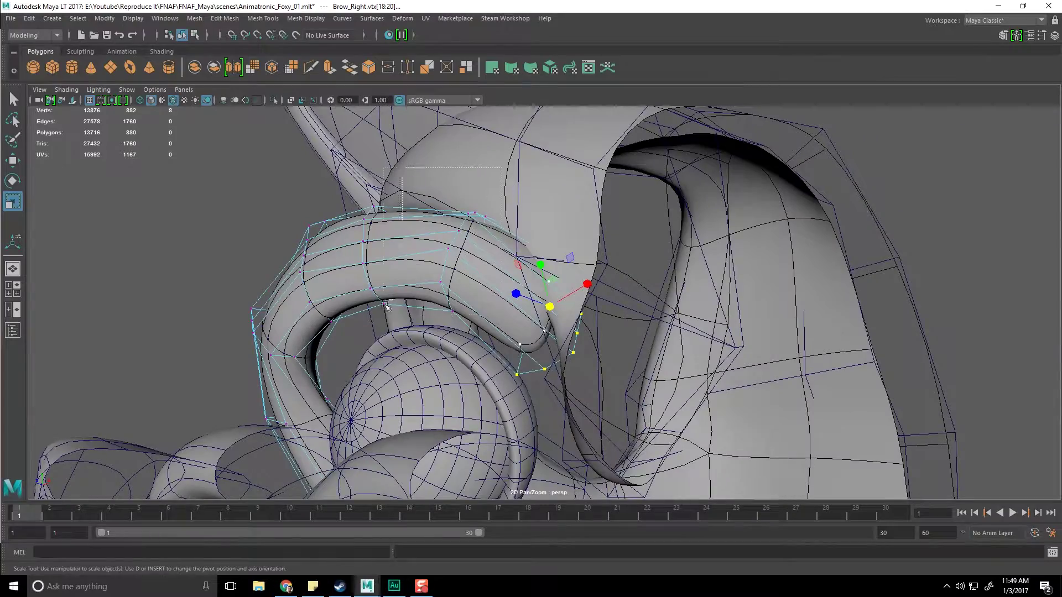
mouse_move(614, 329)
alt+mouse_down()
mouse_move(502, 348)
mouse_move(487, 332)
mouse_move(434, 339)
mouse_move(602, 339)
alt+mouse_up()
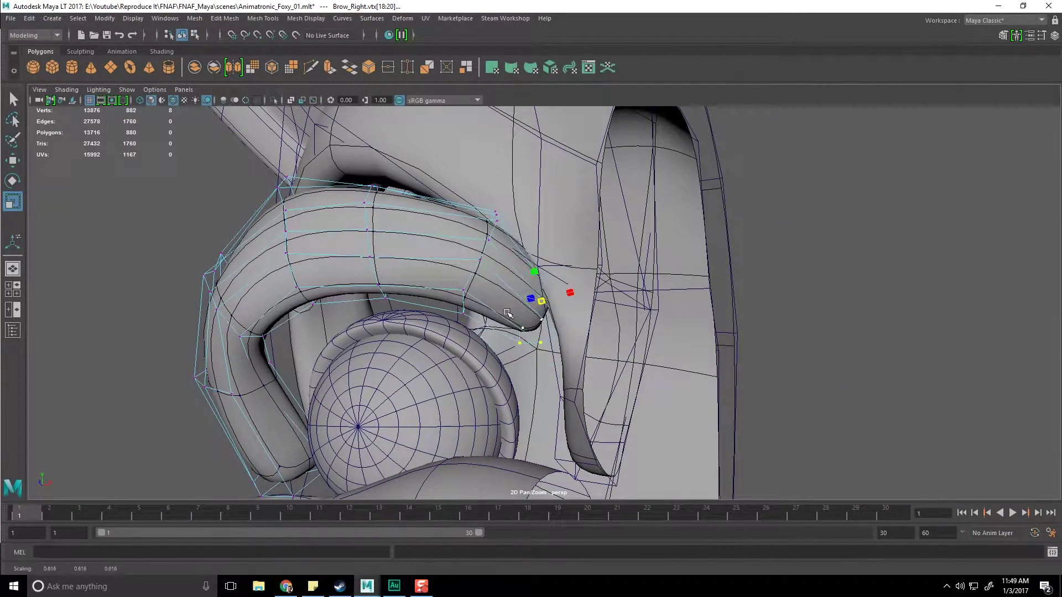
Step: Move the selected vertices at the right brow's inner end to reposition its tip beside the eye
alt+drag(489, 313, 525, 316)
key(w)
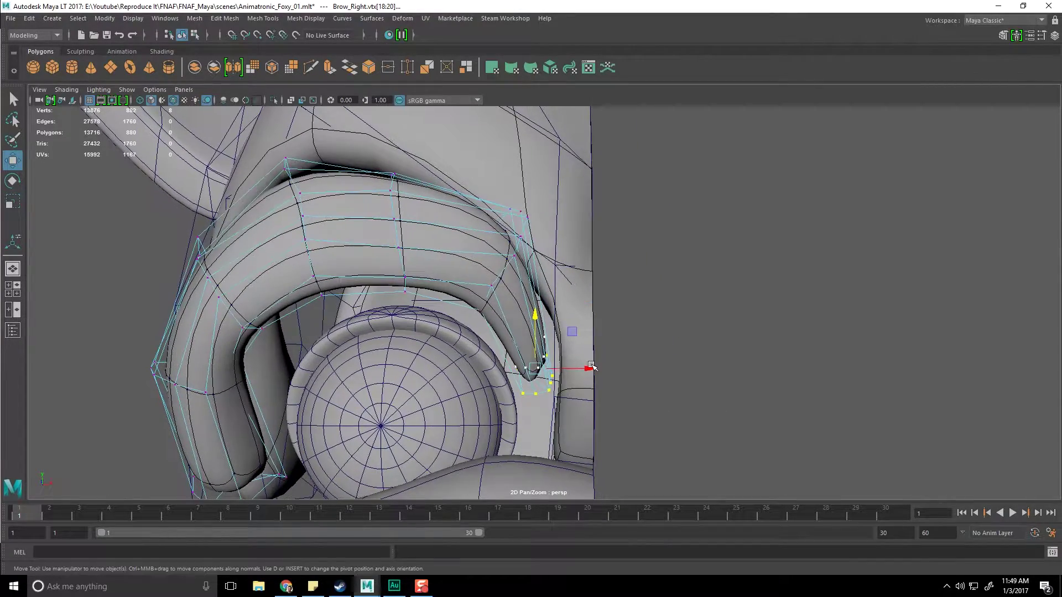
drag(589, 368, 594, 369)
alt+middle_drag(485, 254, 520, 289)
alt+drag(520, 289, 464, 213)
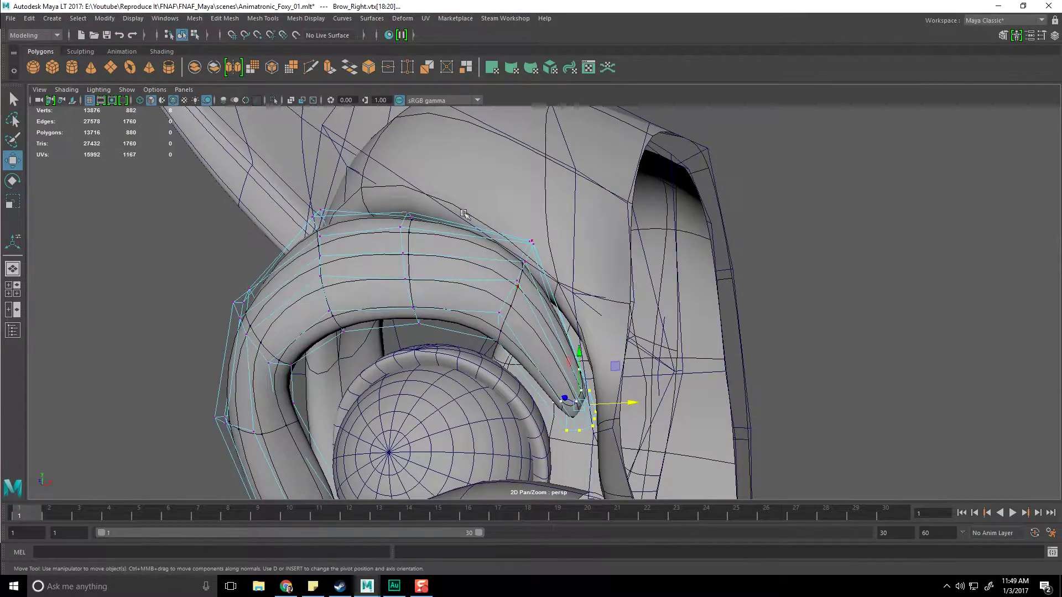
drag(554, 370, 554, 372)
Step: Reposition the vertex loop across the right brow's middle and the neighbouring loop on its outer side
alt+drag(545, 343, 489, 291)
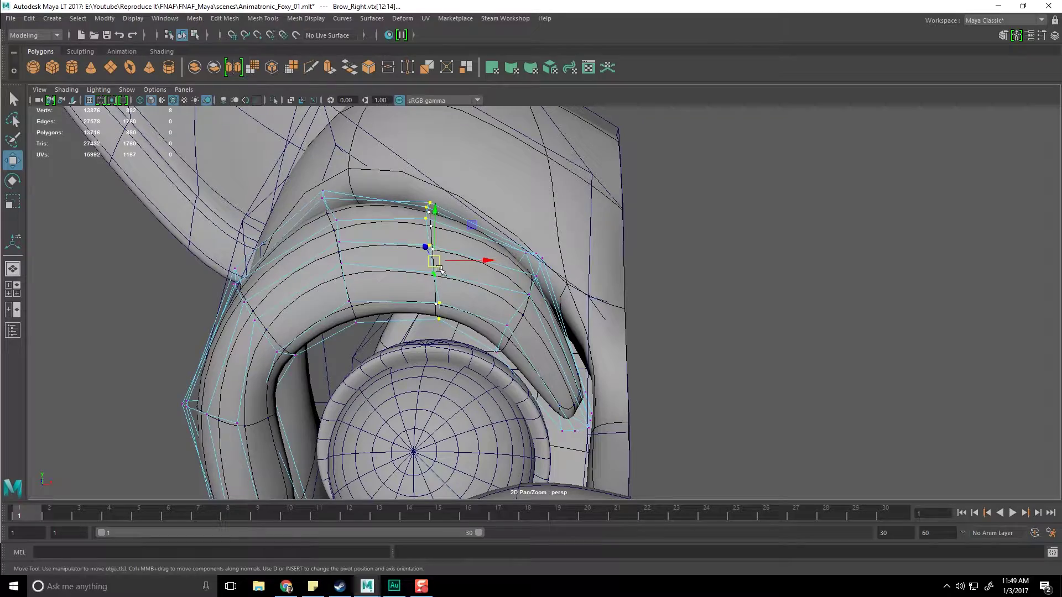
alt+drag(324, 226, 379, 174)
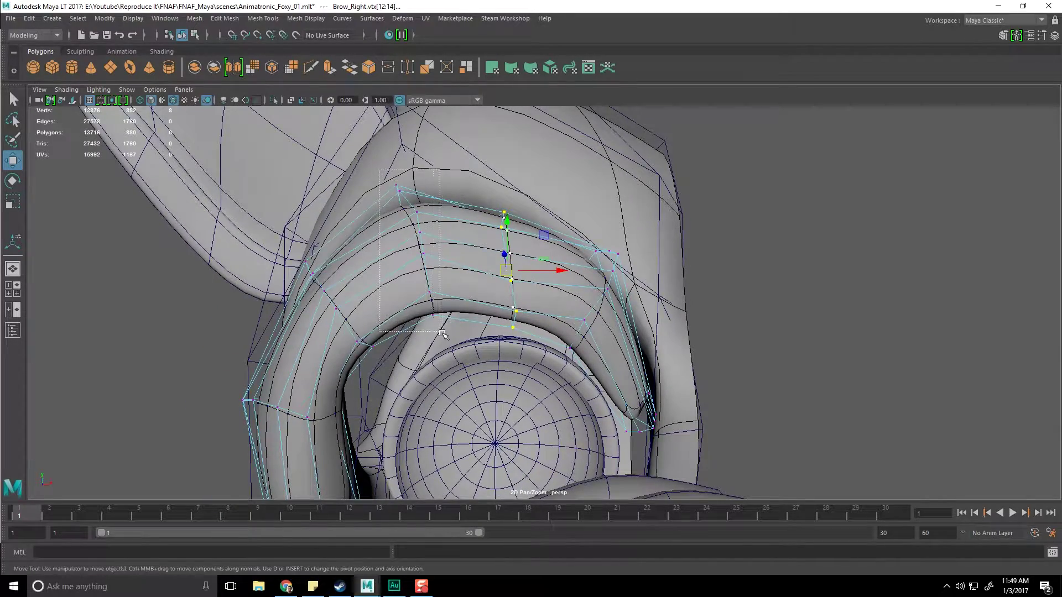
drag(442, 334, 442, 333)
alt+drag(442, 334, 429, 307)
drag(406, 252, 411, 269)
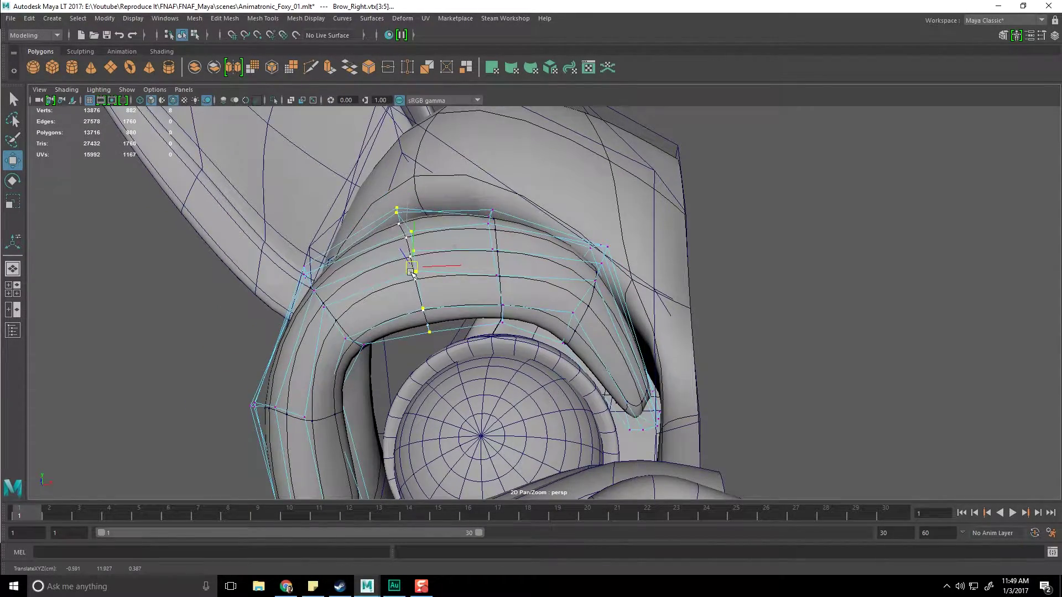
Step: Reposition the vertex loop at the right brow's upper outer corner and select the loop below it
alt+middle_drag(366, 306, 432, 282)
alt+drag(432, 282, 395, 292)
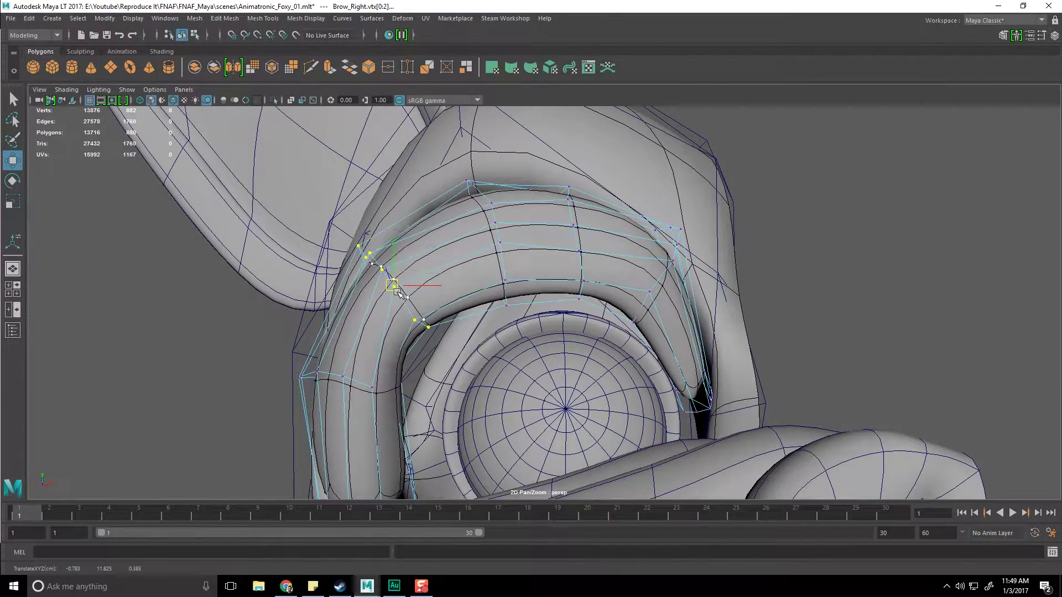
alt+middle_drag(395, 292, 437, 268)
mouse_move(317, 304)
alt+mouse_down()
mouse_move(335, 302)
mouse_move(326, 298)
alt+mouse_up()
drag(272, 320, 445, 386)
mouse_move(437, 382)
alt+mouse_down()
mouse_move(401, 362)
mouse_move(439, 362)
alt+mouse_up()
Step: Adjust the vertices at the right brow's lower outer end and move the loop above them inward
alt+middle_drag(390, 394, 425, 303)
alt+drag(424, 304, 411, 311)
drag(312, 347, 471, 404)
alt+drag(451, 370, 298, 235)
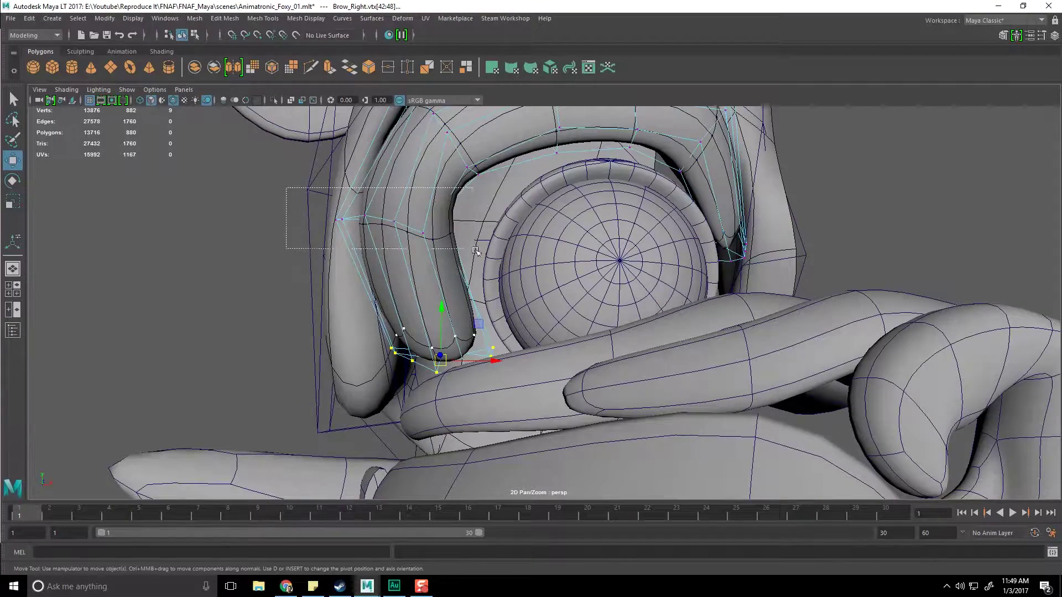
drag(390, 231, 411, 236)
alt+middle_drag(459, 145, 449, 289)
Step: Rotate the edge loop at the right brow's upper outer corner to follow the brow's curve
right_drag(450, 265, 453, 238)
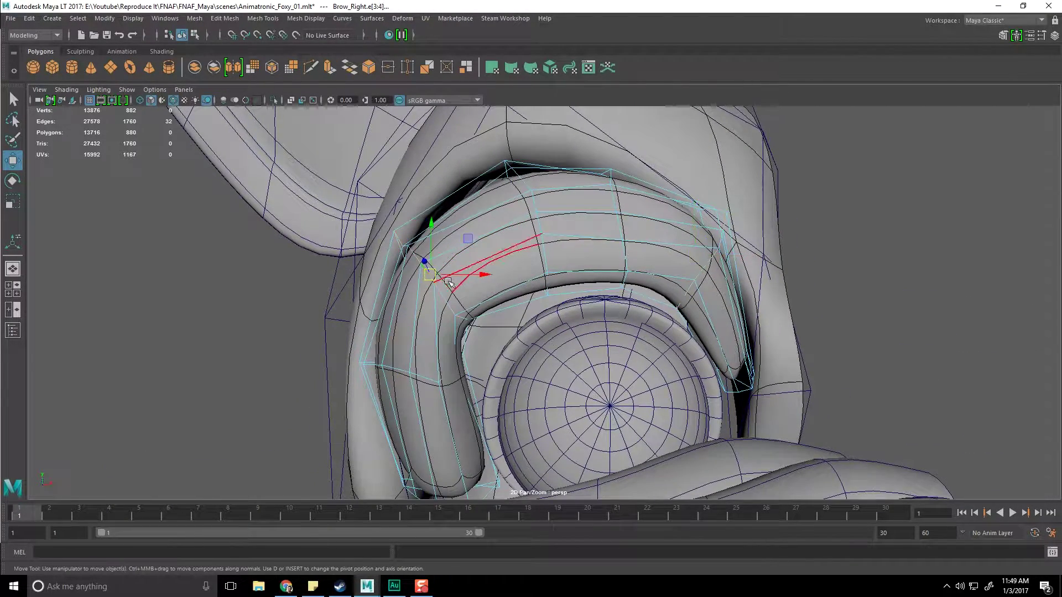
key(e)
drag(487, 264, 481, 246)
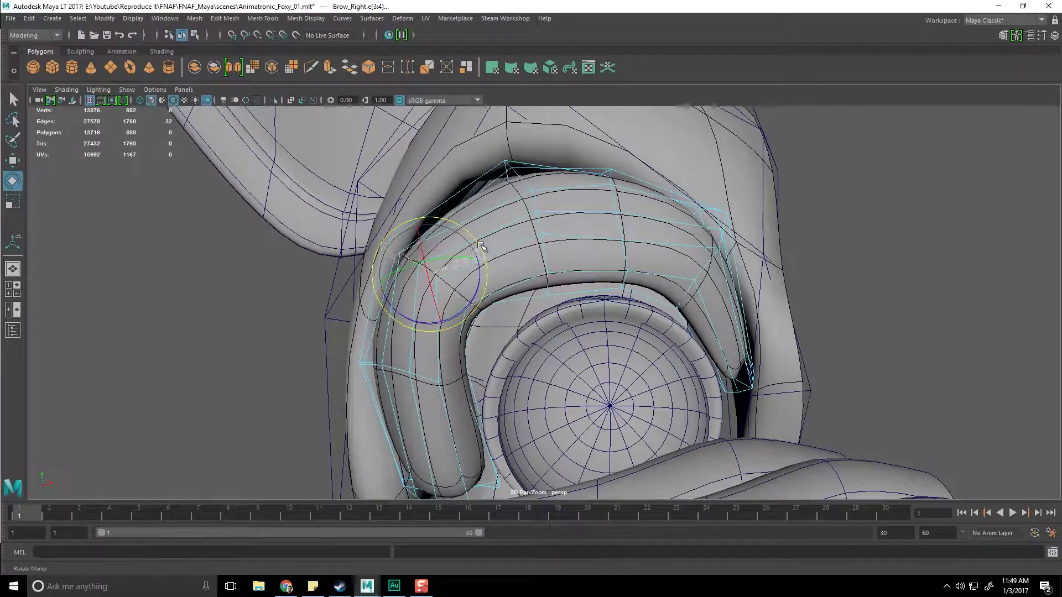
alt+drag(559, 303, 449, 270)
Step: Scale up the edge loop between the right brow's middle and outer corner, using a pivot on its lower edge
key(w)
right_drag(442, 245, 440, 218)
double_click(441, 231)
alt+drag(463, 264, 479, 261)
scroll(479, 261, up, 1)
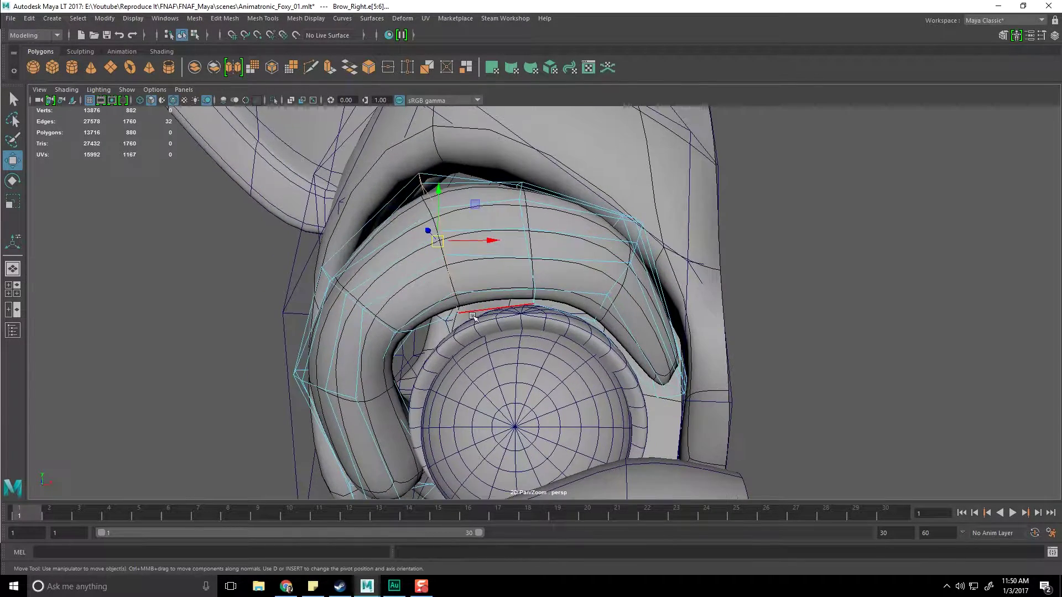
key(d)
click(463, 313)
key(r)
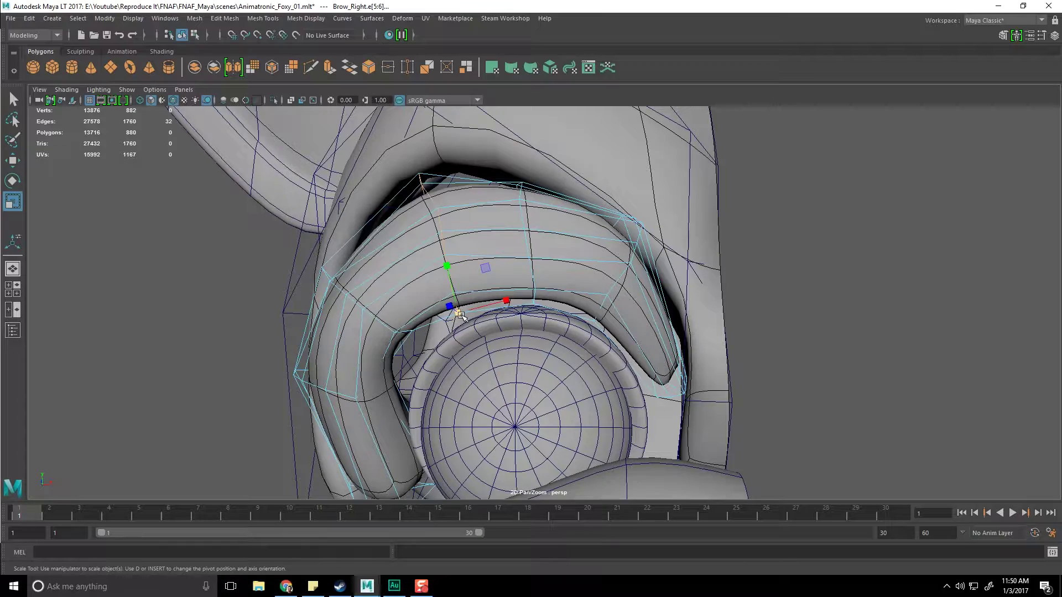
drag(459, 314, 518, 309)
alt+middle_drag(521, 265, 499, 257)
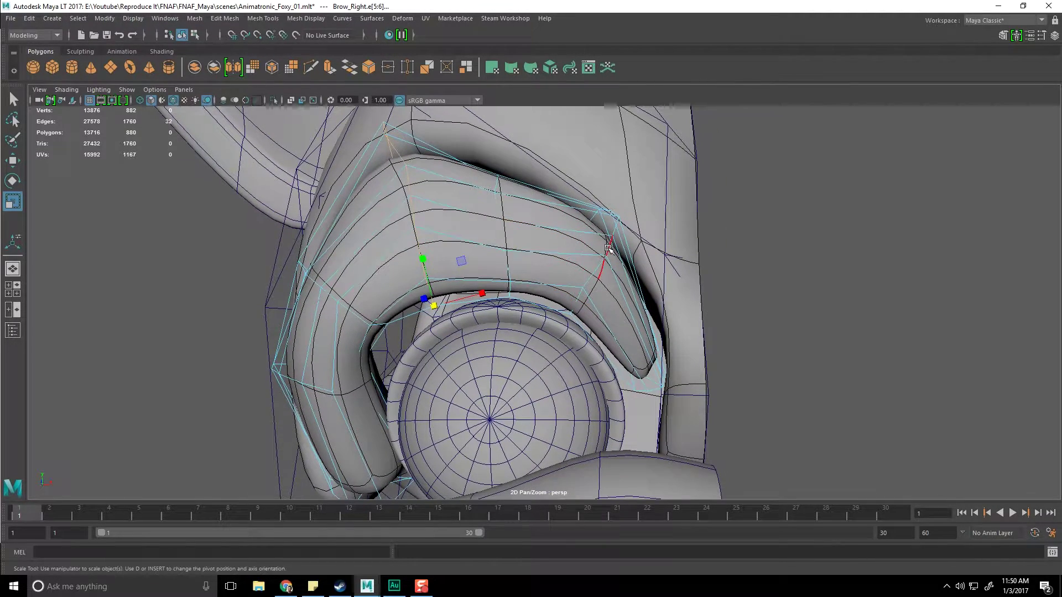
Step: Scale the edge loop near the right brow's inner end from a pivot snapped to its lower vertex
alt+drag(602, 275, 584, 293)
key(d+v)
middle_drag(578, 294, 569, 294)
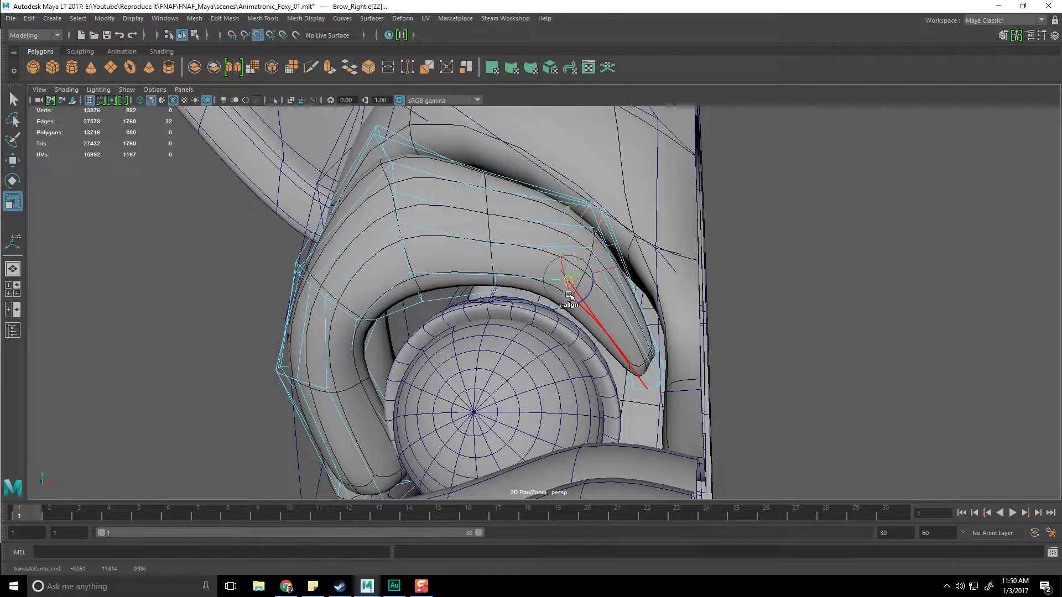
drag(557, 310, 549, 309)
mouse_move(479, 297)
alt+mouse_down()
mouse_move(495, 297)
mouse_move(481, 297)
alt+mouse_up()
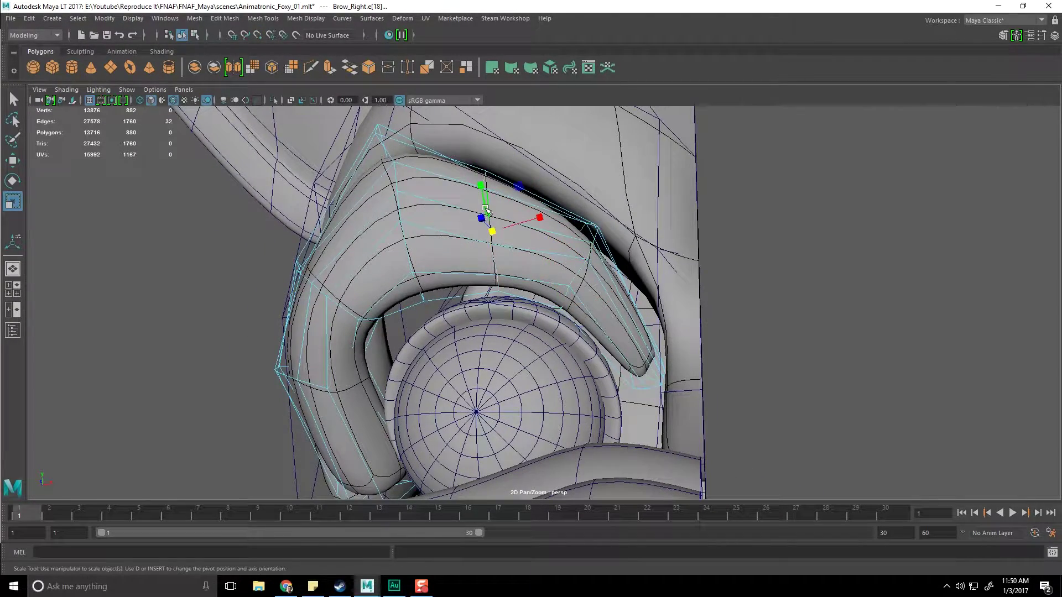
Step: Scale up the edge loop across the right brow's middle from a pivot snapped to its lower vertex
click(498, 274)
key(d)
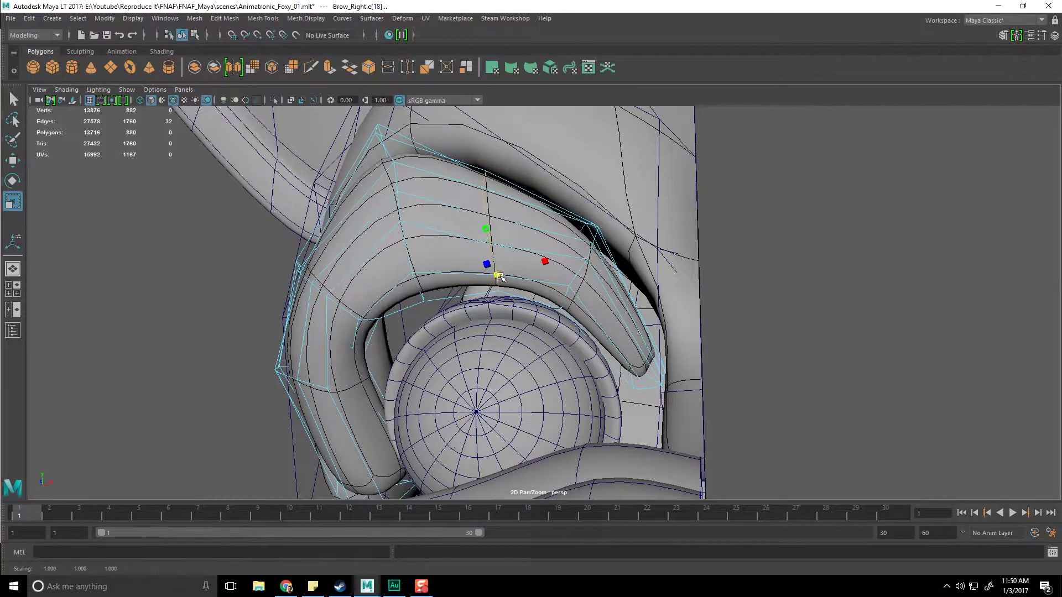
alt+drag(509, 290, 579, 310)
key(w)
key(v)
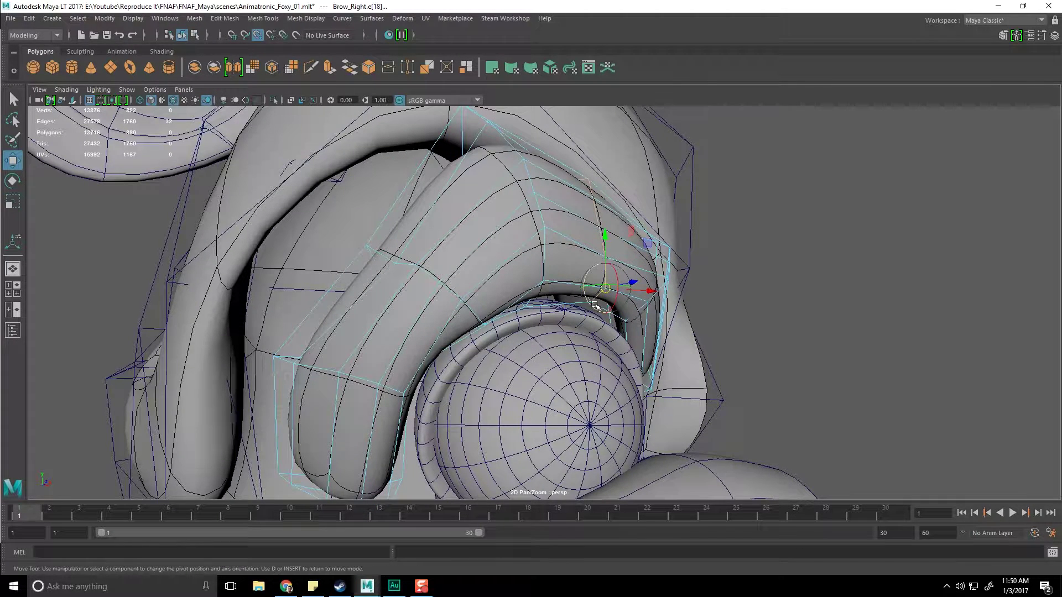
drag(590, 304, 541, 305)
key(d)
key(e)
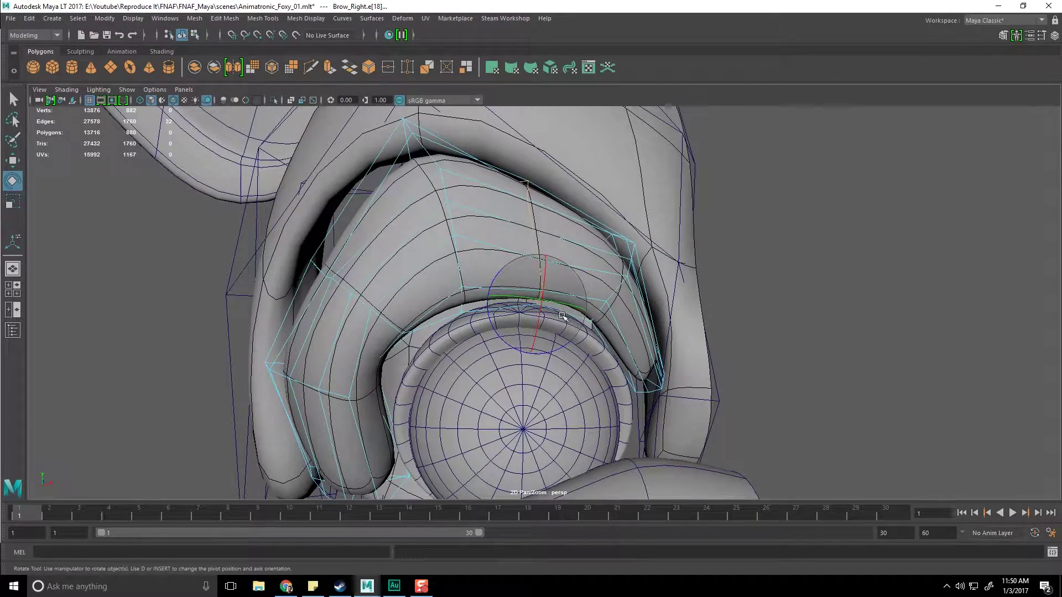
key(r)
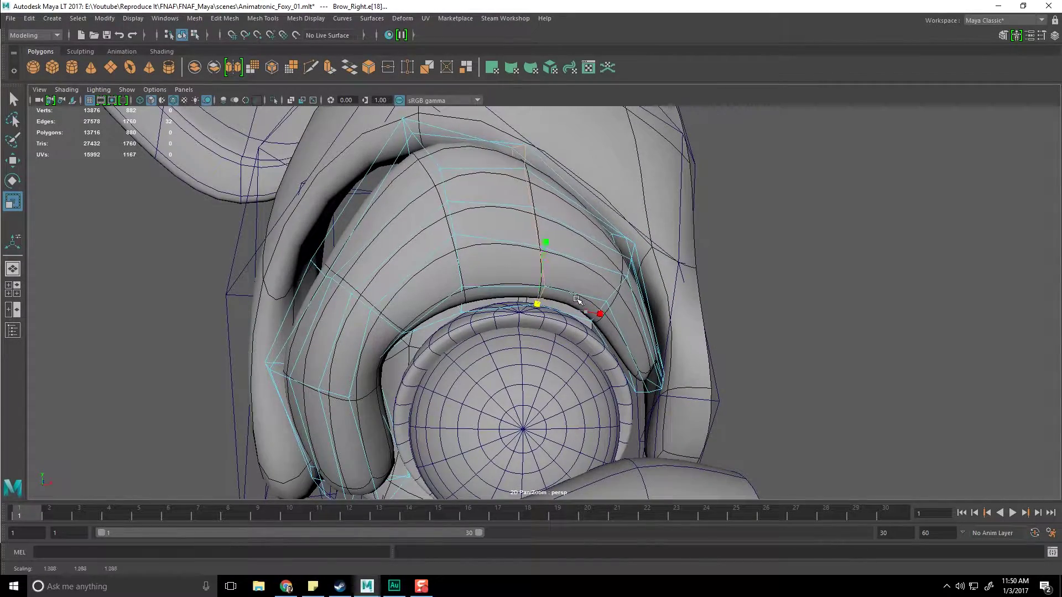
alt+drag(542, 305, 556, 331)
Step: Leave component editing on the right brow and select the whole brow as an object
scroll(556, 331, down, 2)
key(q)
click(765, 341)
mouse_move(764, 341)
alt+mouse_down()
mouse_move(736, 337)
mouse_move(747, 334)
alt+mouse_up()
scroll(525, 327, down, 3)
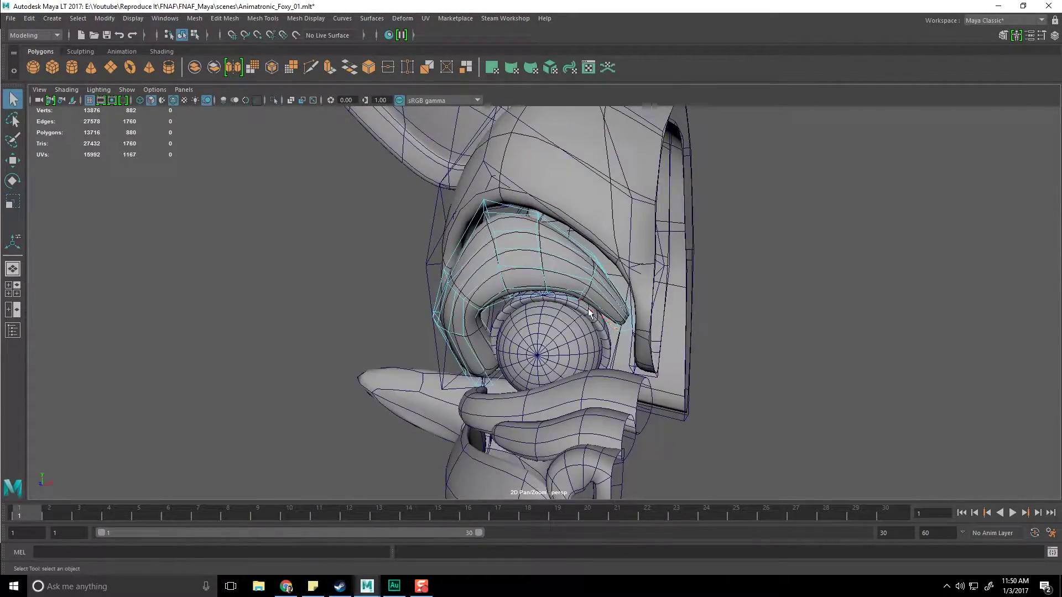
alt+drag(522, 321, 534, 242)
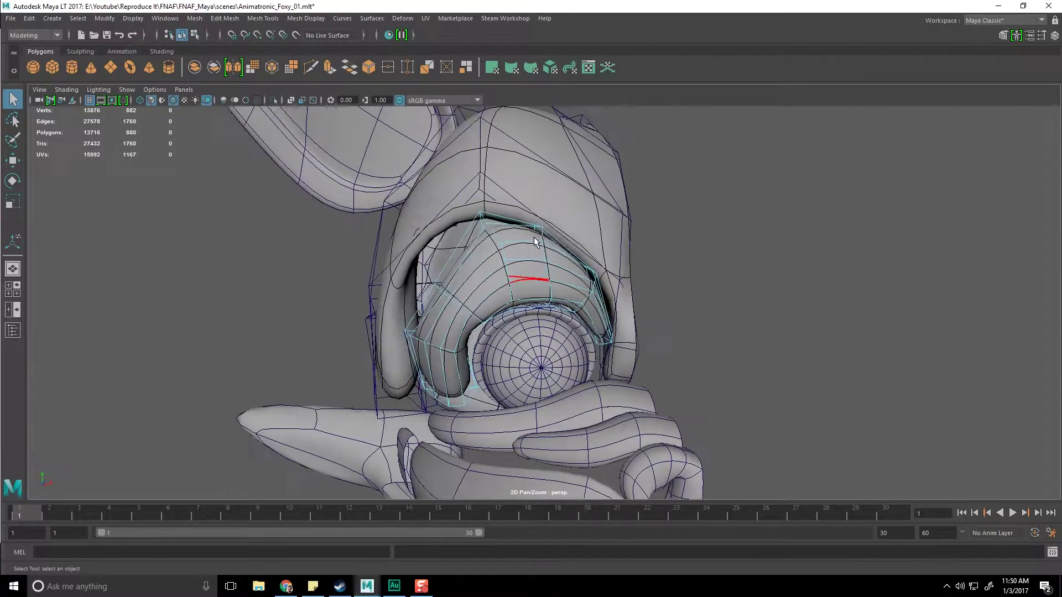
click(535, 201)
alt+drag(457, 248, 483, 280)
click(552, 294)
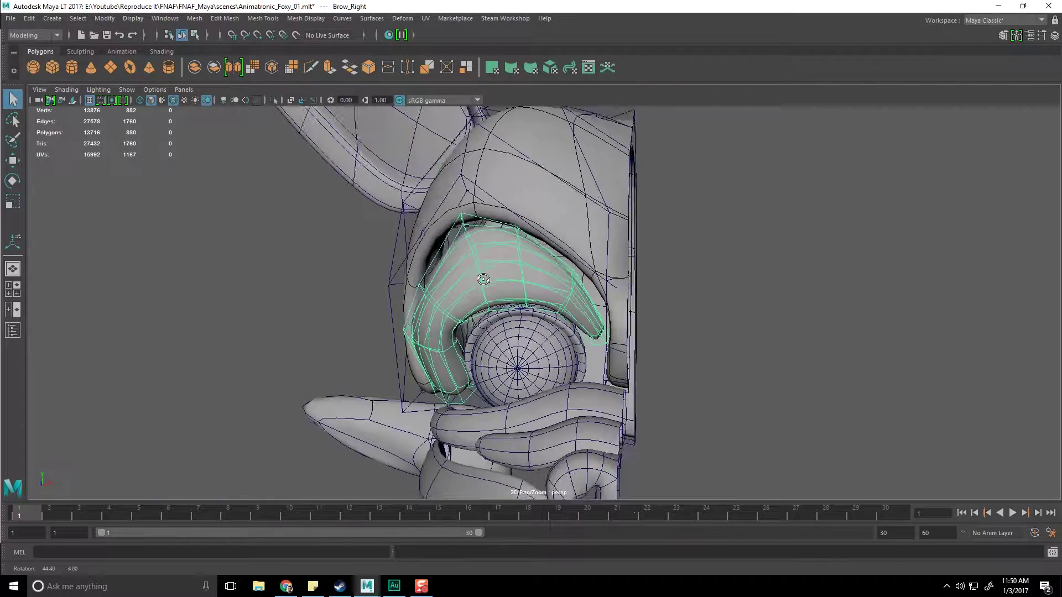
Step: Select the small open block between the upper snout and the back of the lower jaw
key(e)
drag(671, 430, 685, 324)
key(q)
alt+drag(480, 246, 453, 303)
click(463, 300)
Step: Switch to Chrome, compare the Foxy reference images for the cheek and jaw area, and return to Maya
key(alt+Tab)
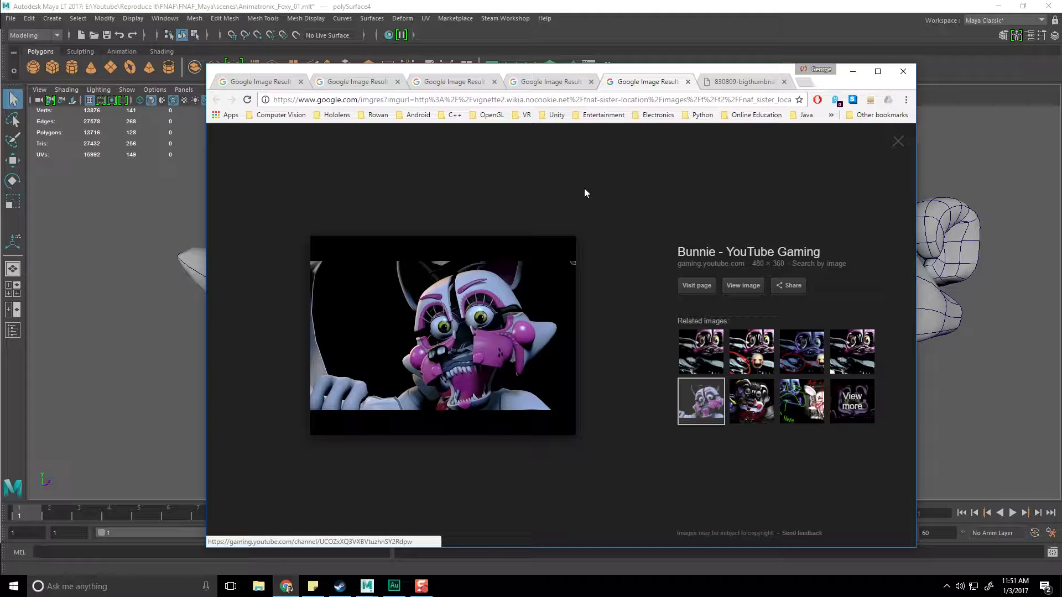
key(ctrl+shift+Tab)
click(464, 88)
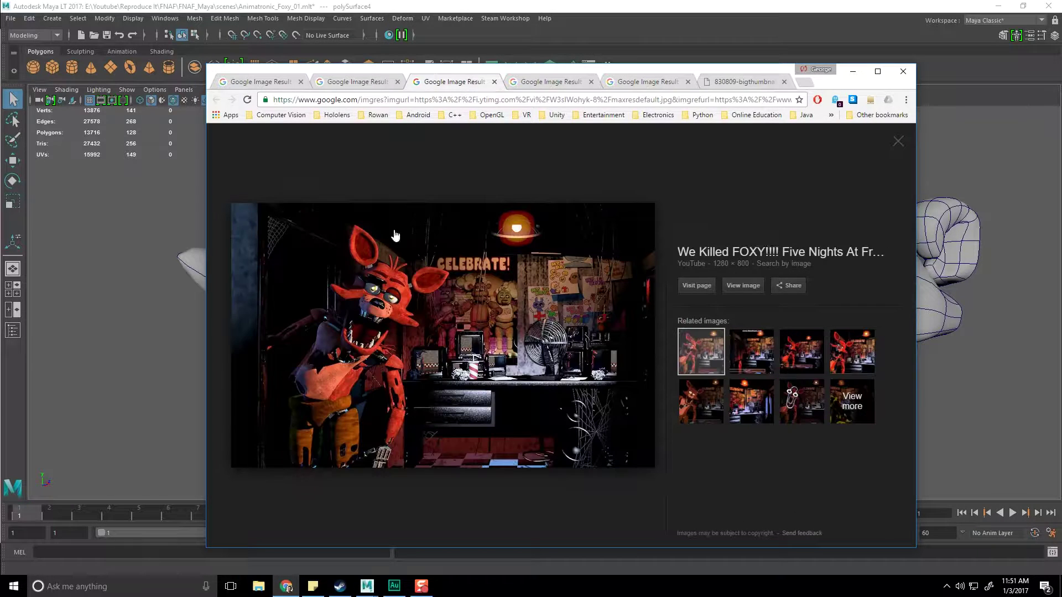
click(638, 83)
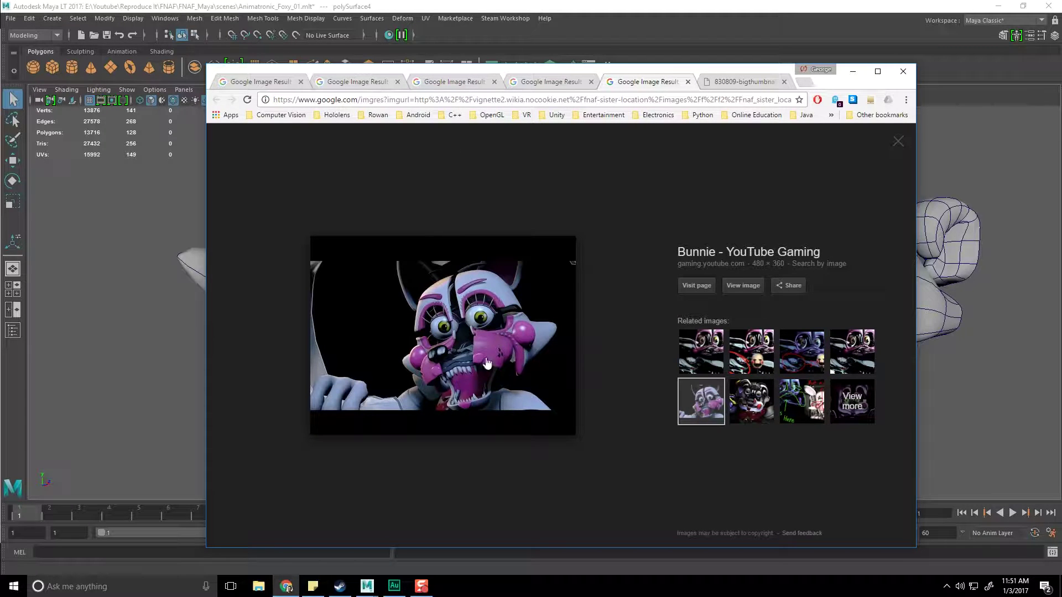
click(854, 73)
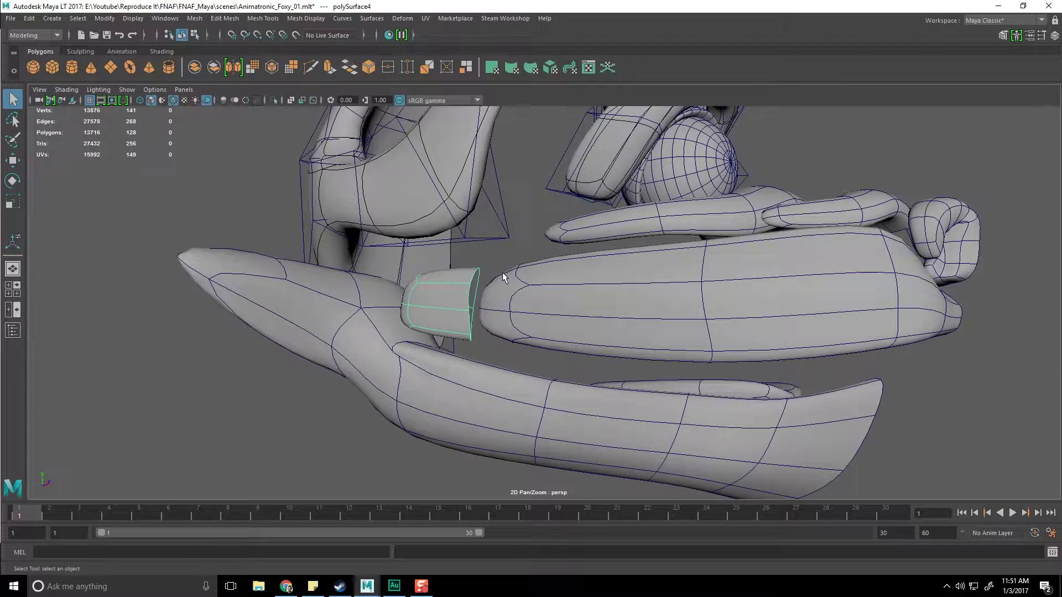
Step: Reselect the small block behind the upper snout and show it unsmoothed for edge editing
scroll(430, 327, up, 1)
alt+middle_drag(431, 307, 502, 303)
alt+drag(502, 303, 525, 303)
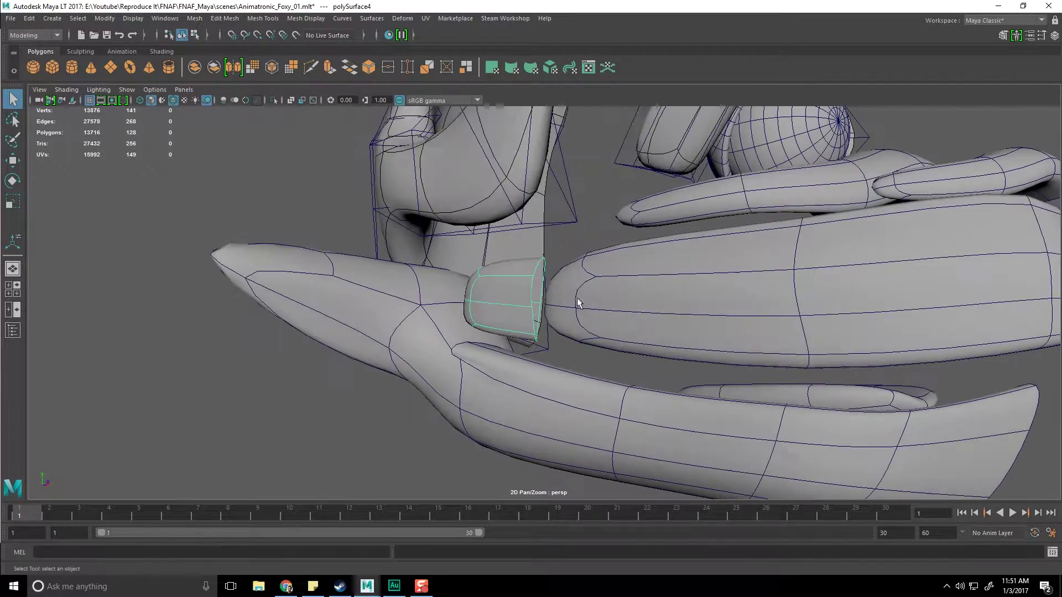
click(577, 308)
click(495, 281)
scroll(506, 318, up, 2)
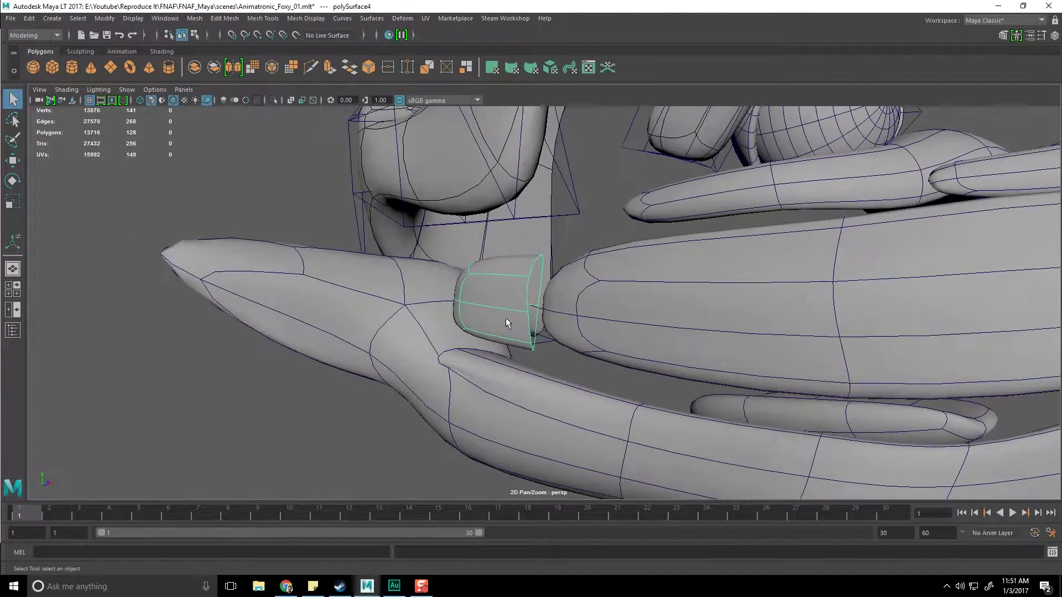
alt+drag(506, 321, 521, 281)
mouse_move(521, 281)
right_down()
mouse_move(524, 301)
mouse_move(514, 271)
right_up()
alt+drag(514, 271, 550, 314)
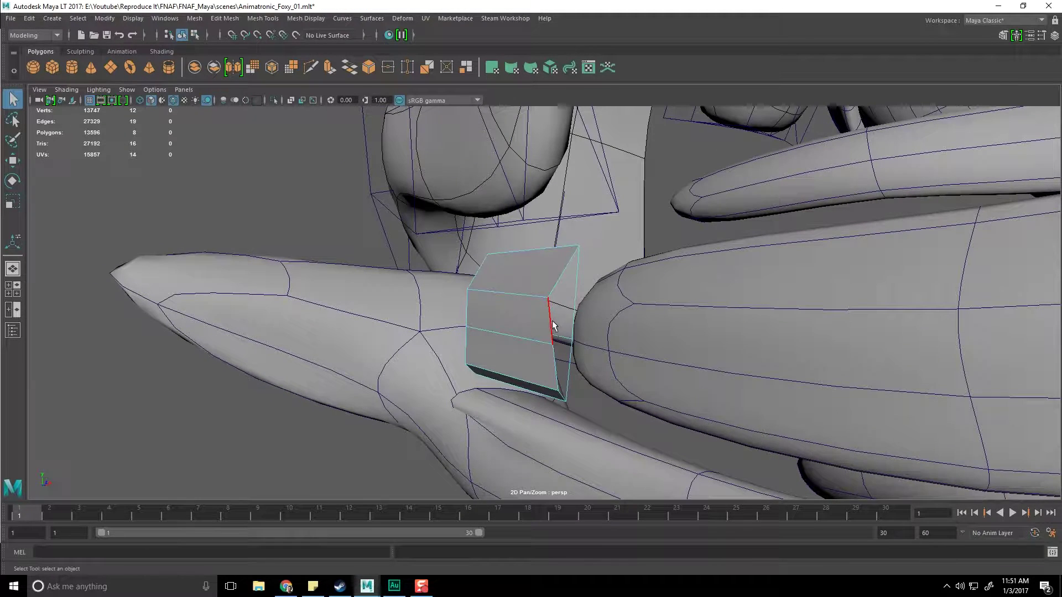
Step: Bridge the two opposite edge pairs on the small block's open end to close it
click(575, 303)
shift+right_click(575, 290)
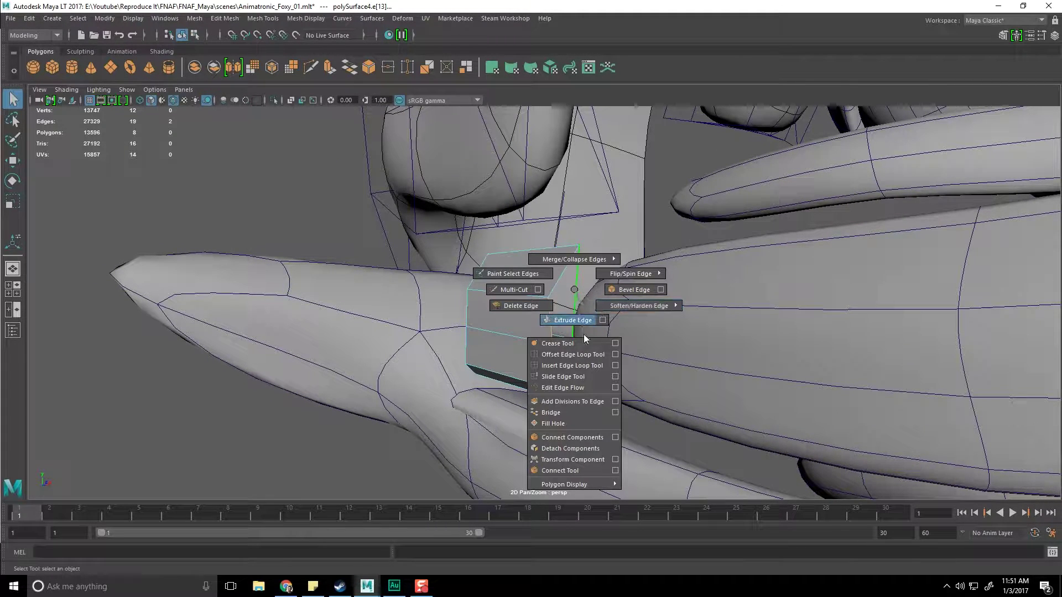
click(552, 413)
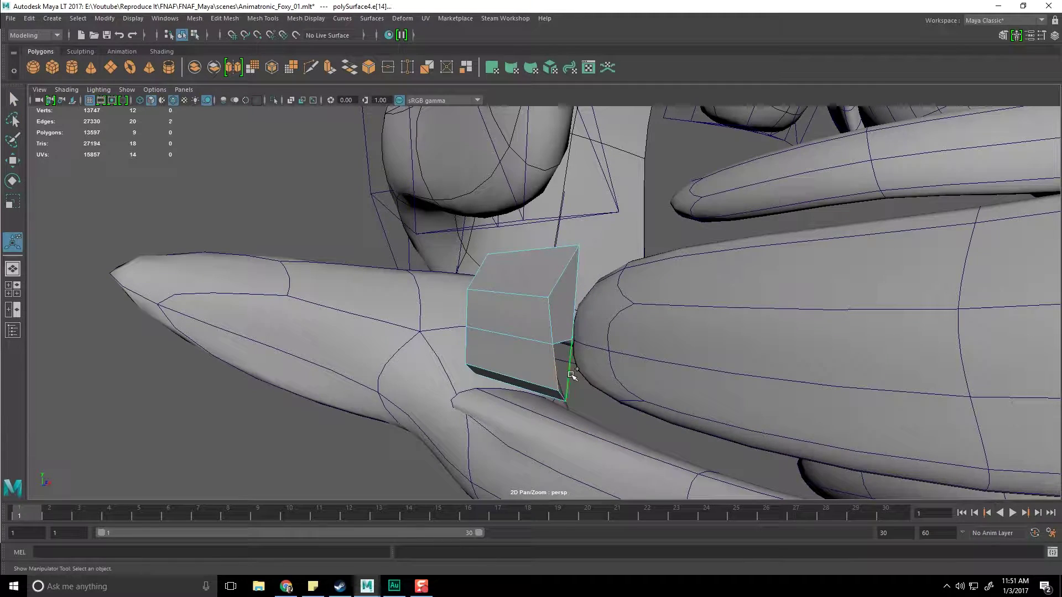
key(g)
scroll(564, 371, down, 1)
key(q)
alt+drag(530, 368, 560, 288)
Step: Select the two adjacent faces on the small block's outer side and restore the smooth preview
right_drag(556, 283, 561, 318)
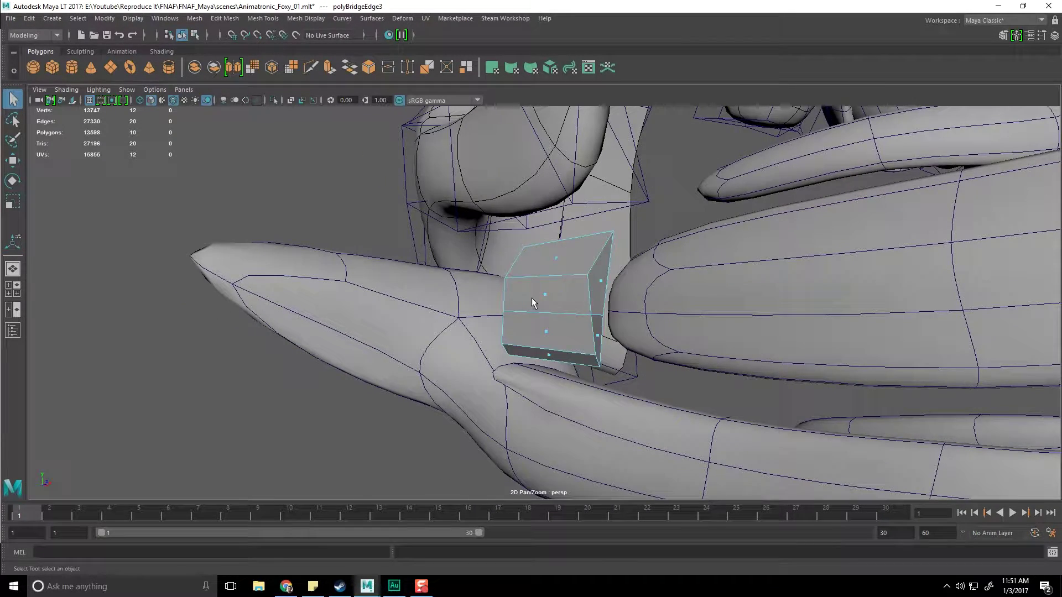
click(545, 327)
shift+click(545, 327)
key(3)
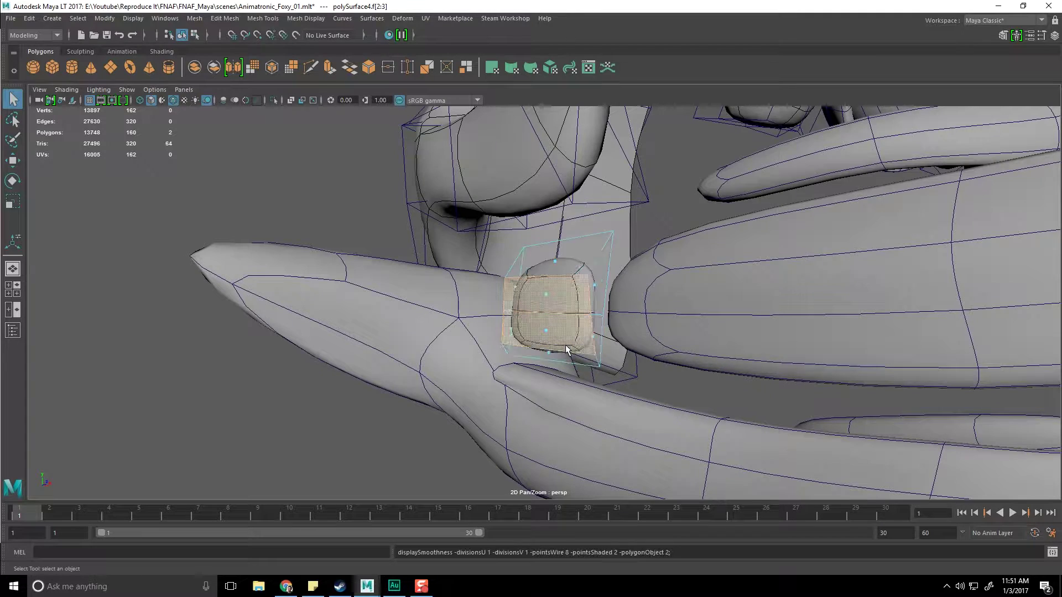
alt+drag(565, 344, 551, 314)
key(w)
double_click(565, 258)
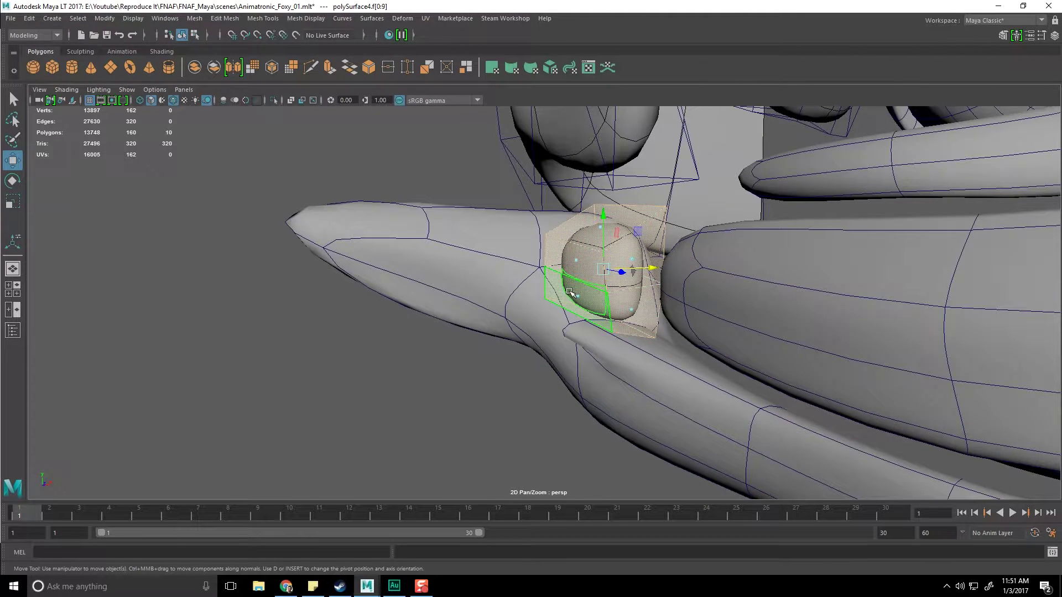
key(ctrl+z)
Step: Extrude the two selected faces of the small block outward with a local translate Z of 0.974
shift+right_click(586, 270)
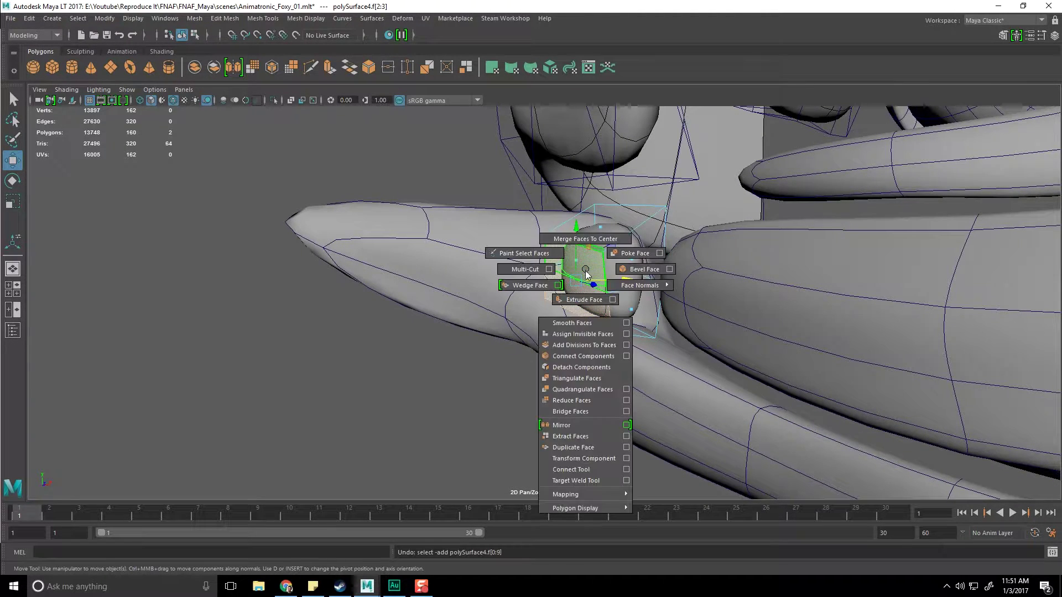
shift+right_drag(585, 301, 584, 300)
alt+drag(664, 202, 613, 198)
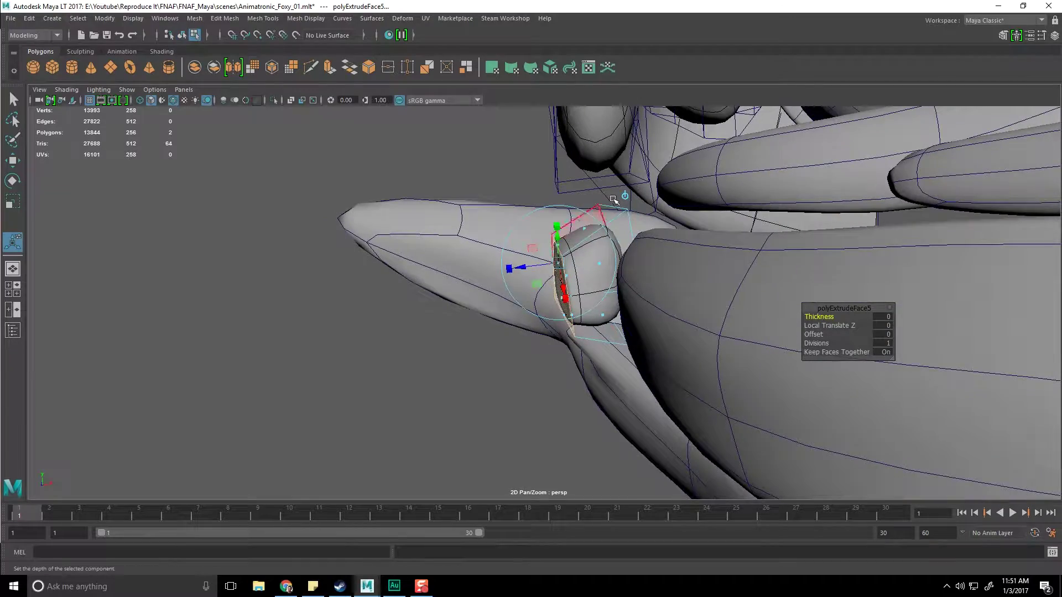
drag(514, 268, 434, 395)
alt+right_drag(594, 421, 560, 417)
alt+drag(559, 418, 545, 417)
alt+right_drag(546, 417, 540, 391)
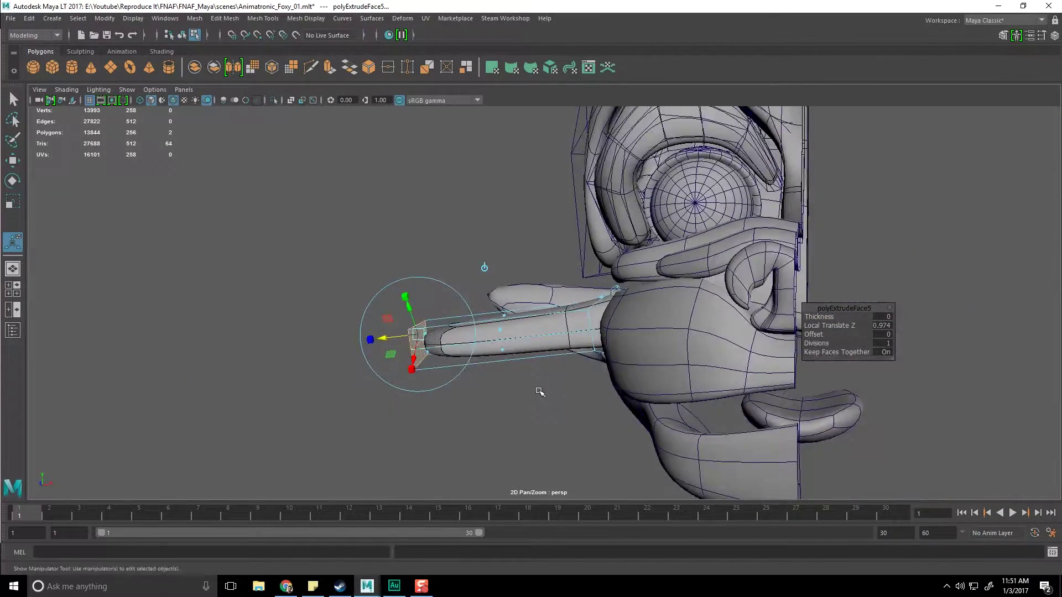
alt+drag(537, 399, 536, 403)
Step: Raise the extruded end faces slightly and scale them down so the block tapers toward its outer end
drag(412, 323, 411, 314)
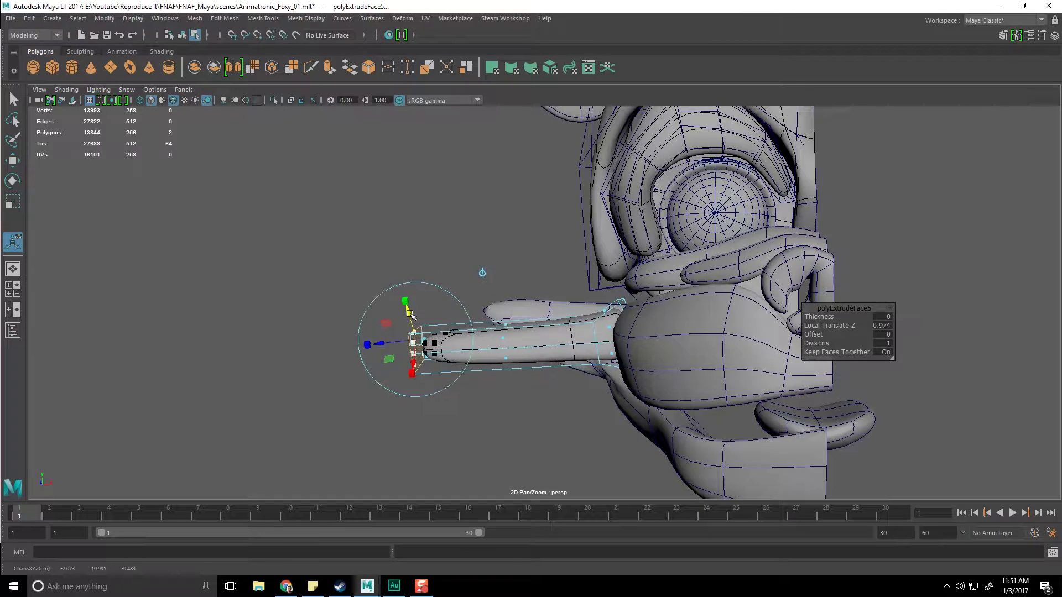
click(483, 274)
alt+drag(614, 298, 602, 321)
alt+right_drag(431, 373, 457, 372)
alt+drag(458, 373, 497, 373)
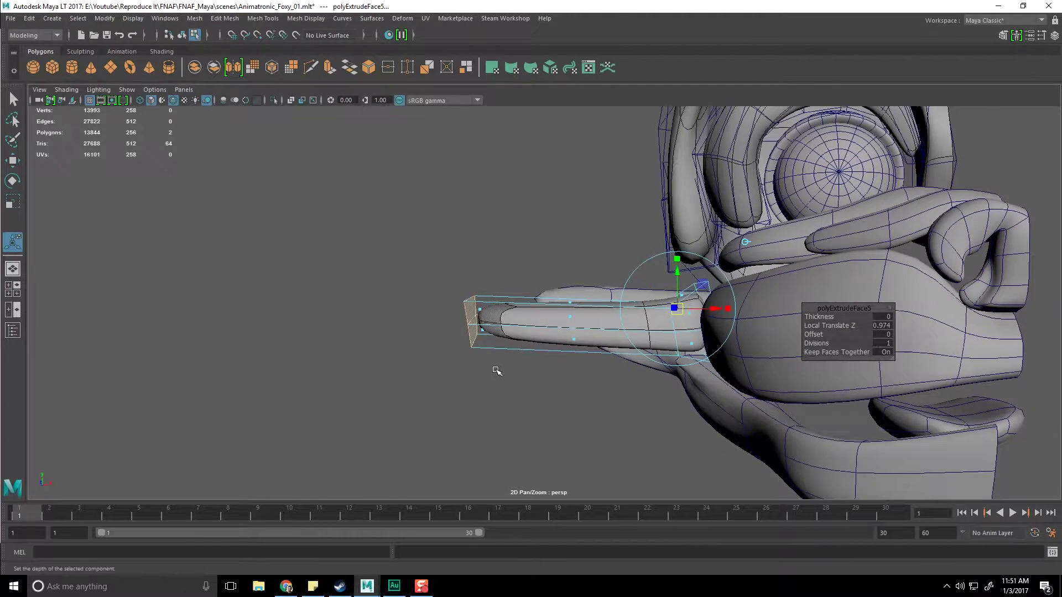
key(r)
drag(479, 321, 498, 361)
alt+right_drag(499, 360, 526, 391)
alt+drag(526, 391, 509, 360)
alt+right_drag(509, 360, 507, 377)
alt+drag(508, 378, 764, 176)
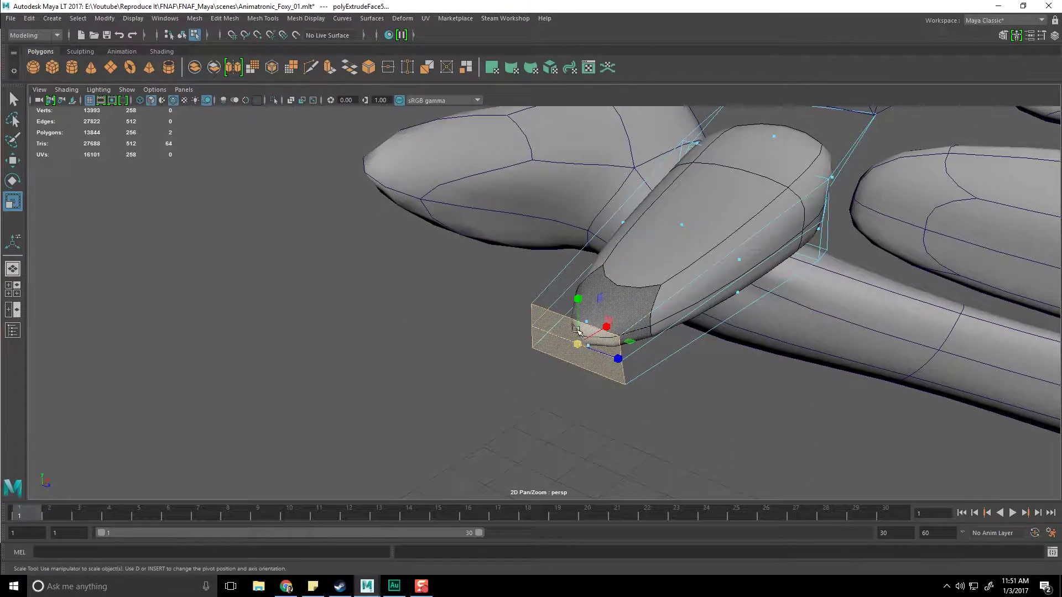
Step: Insert an edge loop lengthwise through the middle of the tapered block, keeping a relative distance from edge
key(F8)
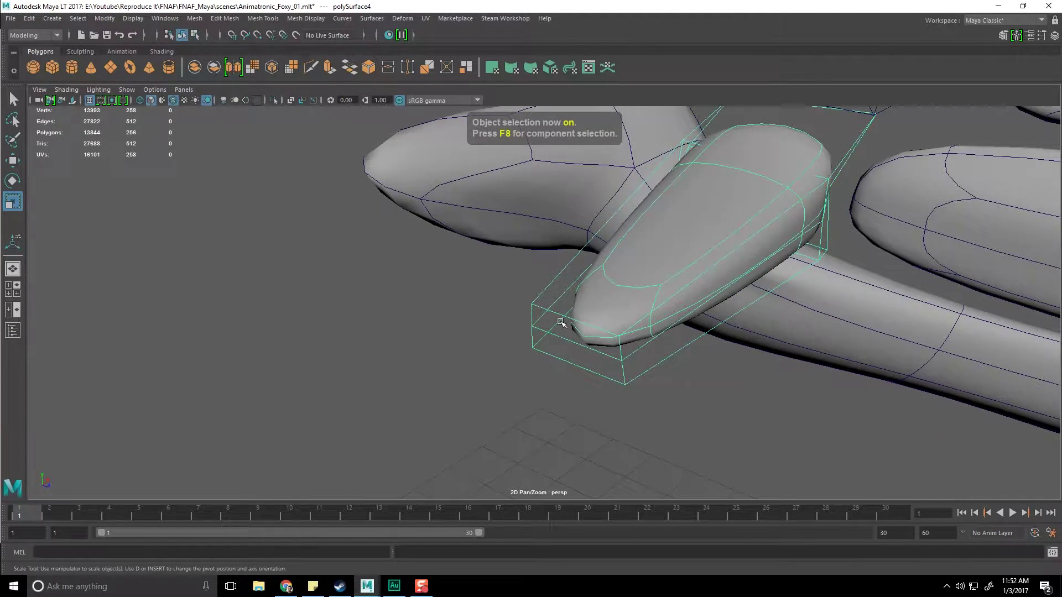
shift+right_drag(560, 322, 546, 329)
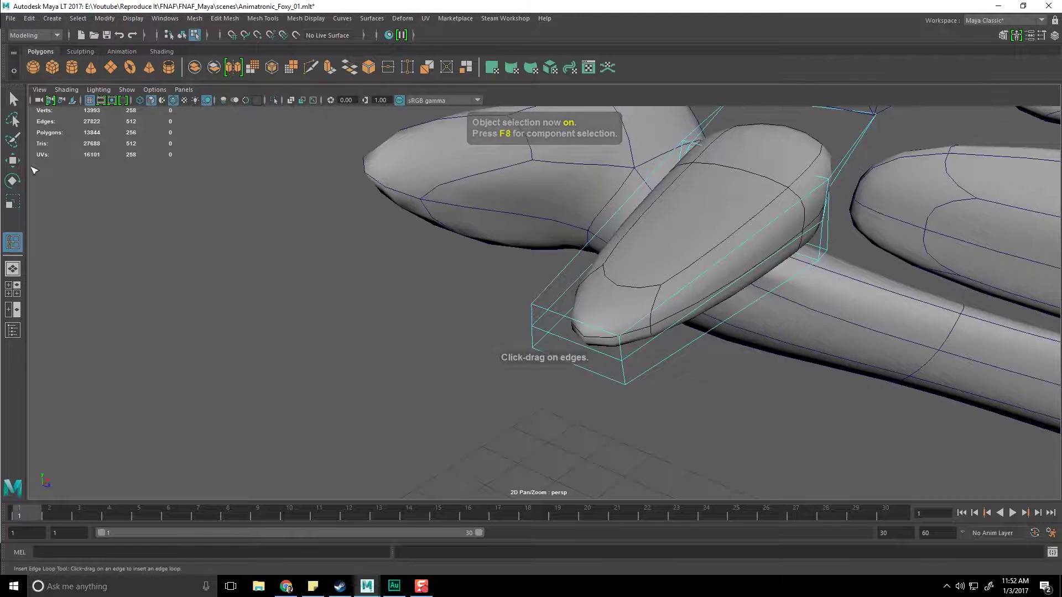
double_click(13, 241)
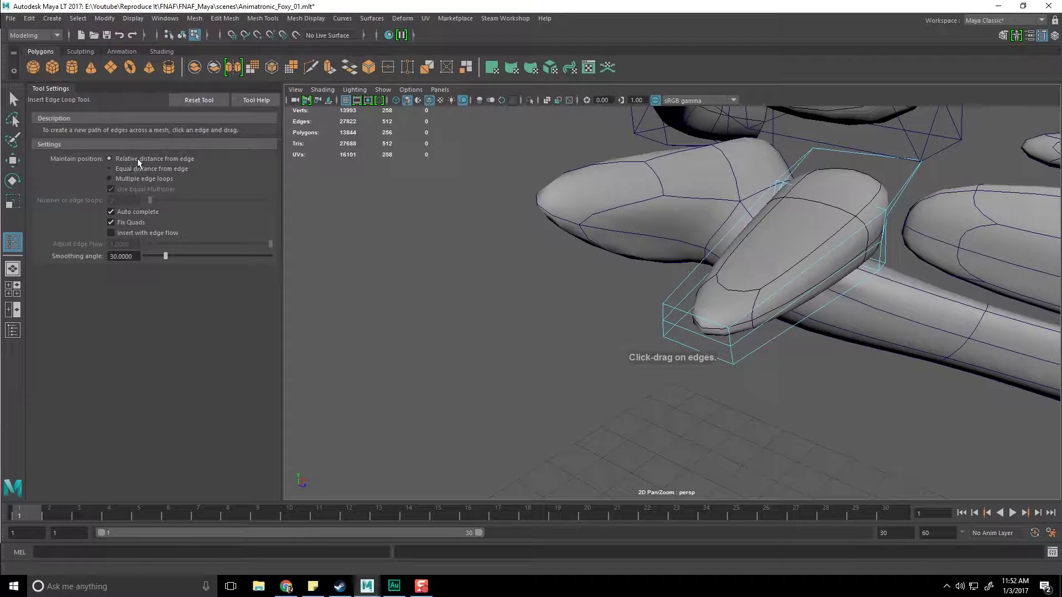
click(696, 317)
alt+drag(722, 358, 693, 373)
key(ctrl+z)
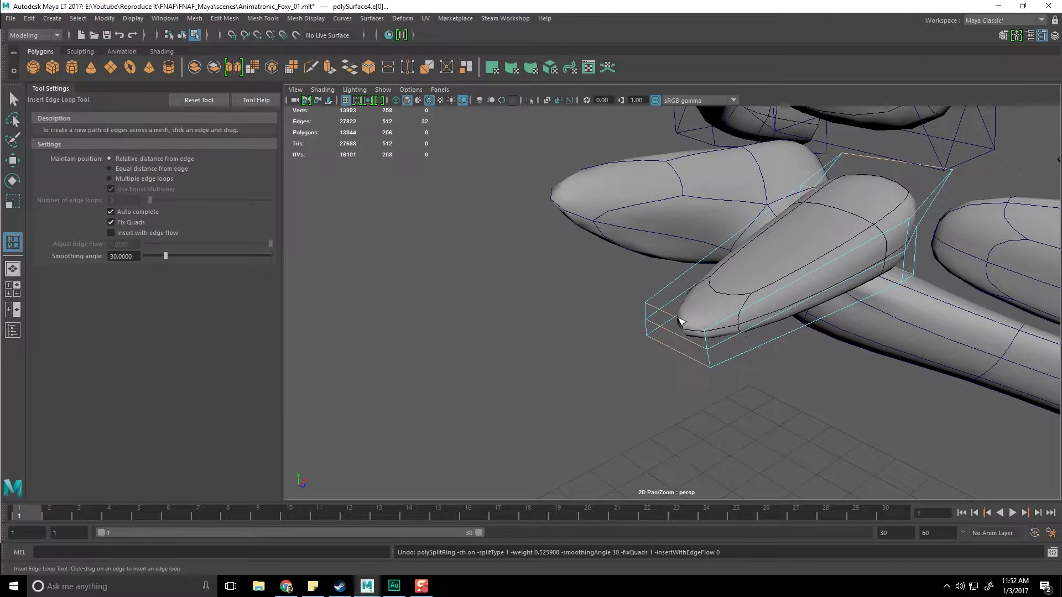
click(675, 320)
key(q)
key(w)
scroll(673, 332, up, 1)
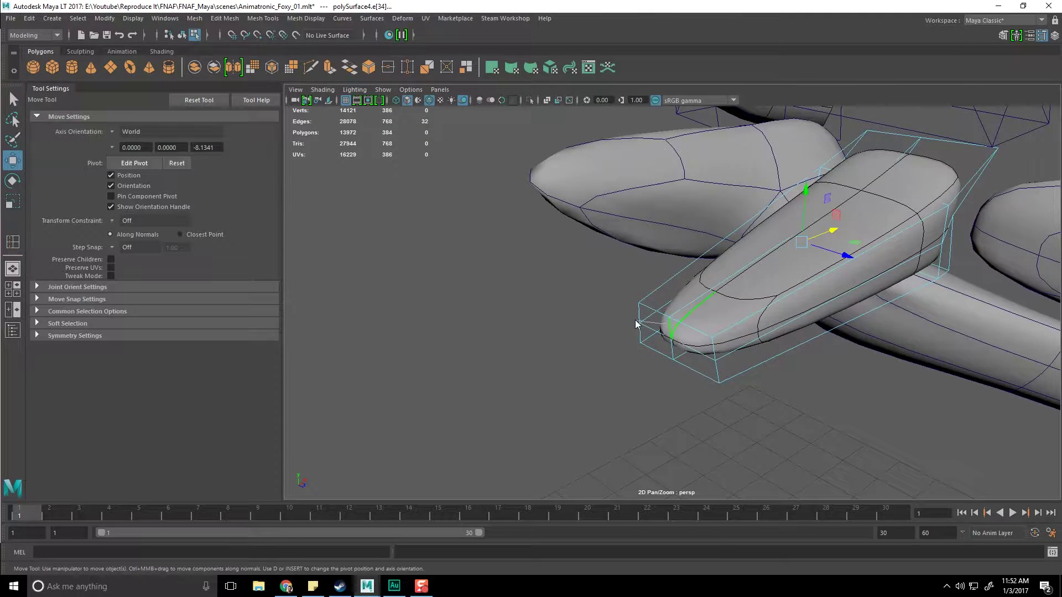
Step: Move the corner vertices at the tapered block's outer end inward and back to form a pointed tip
right_drag(665, 281, 614, 294)
drag(683, 379, 683, 379)
alt+drag(684, 349, 718, 415)
alt+middle_drag(718, 415, 612, 404)
drag(587, 334, 642, 424)
drag(671, 359, 664, 368)
drag(698, 362, 729, 412)
alt+middle_drag(749, 373, 731, 409)
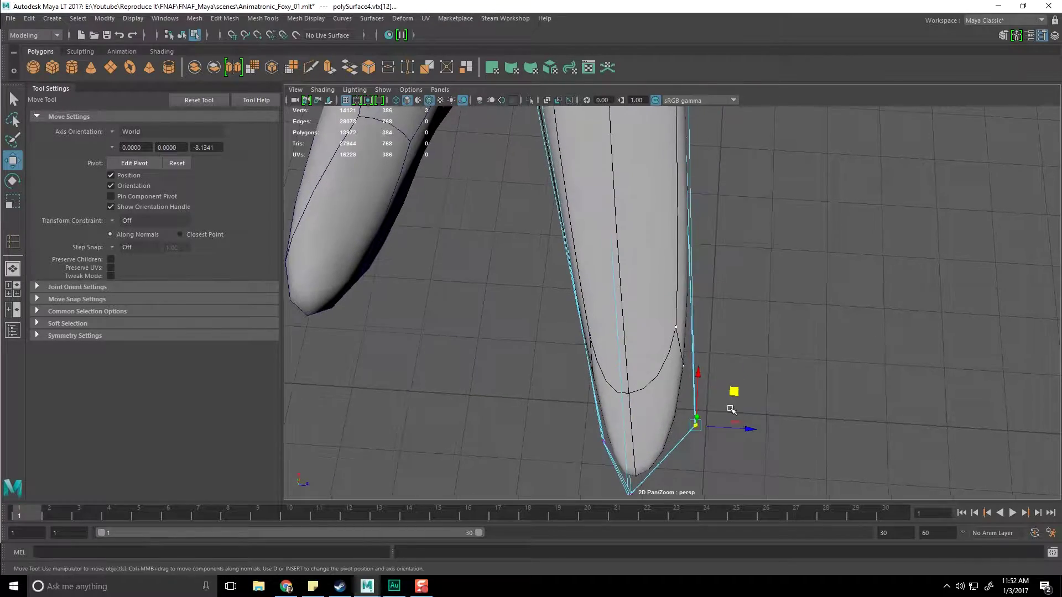
drag(734, 391, 714, 397)
Step: Reposition single vertices on the sides of the tapered block's base and on the tip's lower corners to round its profile
scroll(723, 346, down, 3)
alt+middle_drag(723, 347, 738, 440)
alt+drag(737, 441, 741, 310)
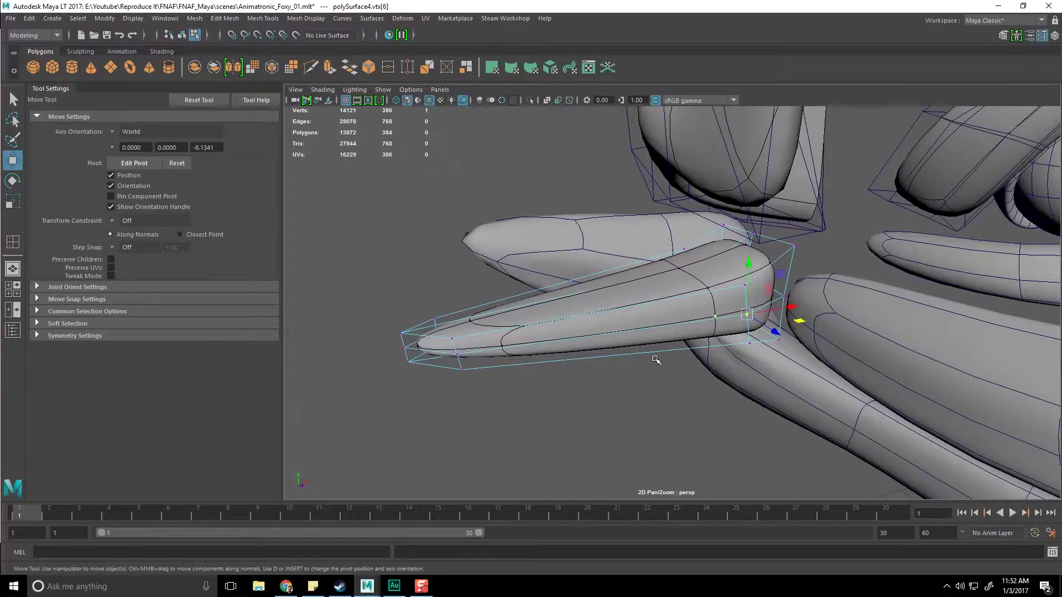
alt+drag(653, 357, 693, 356)
click(675, 297)
alt+drag(675, 297, 726, 297)
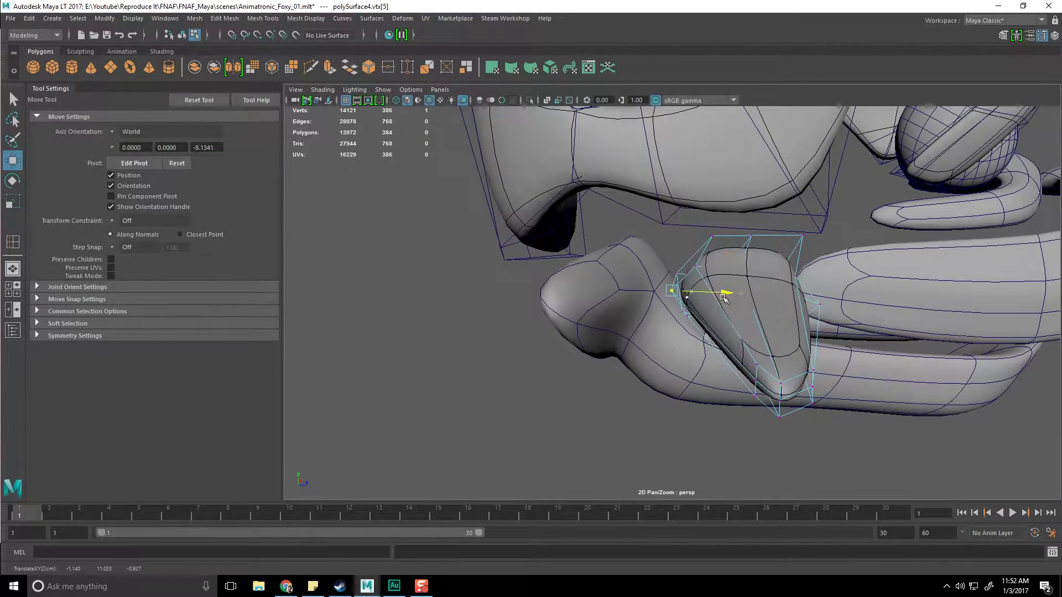
click(745, 376)
alt+drag(745, 376, 771, 382)
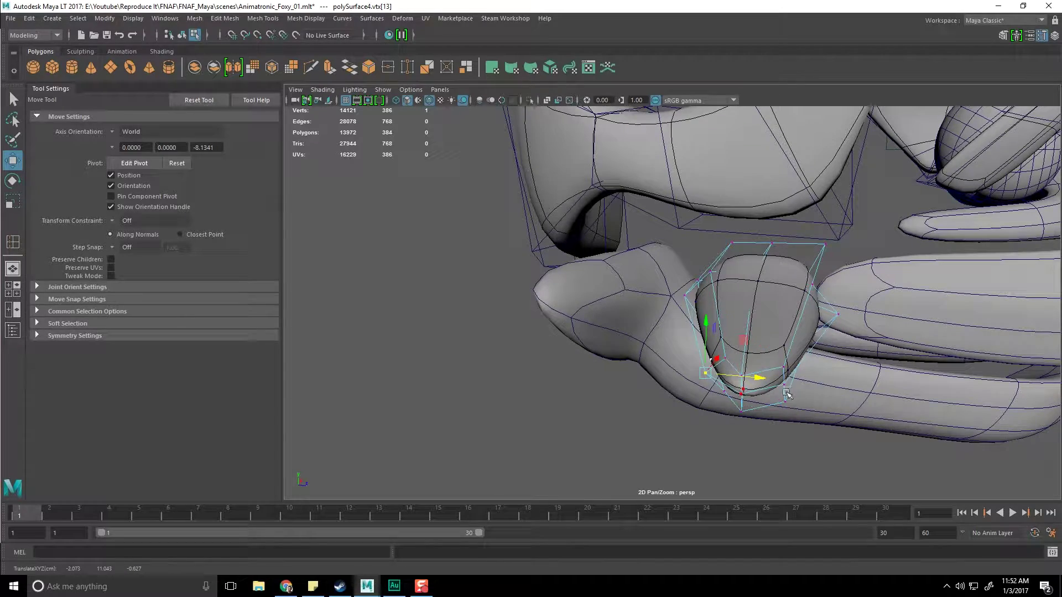
alt+drag(857, 404, 735, 387)
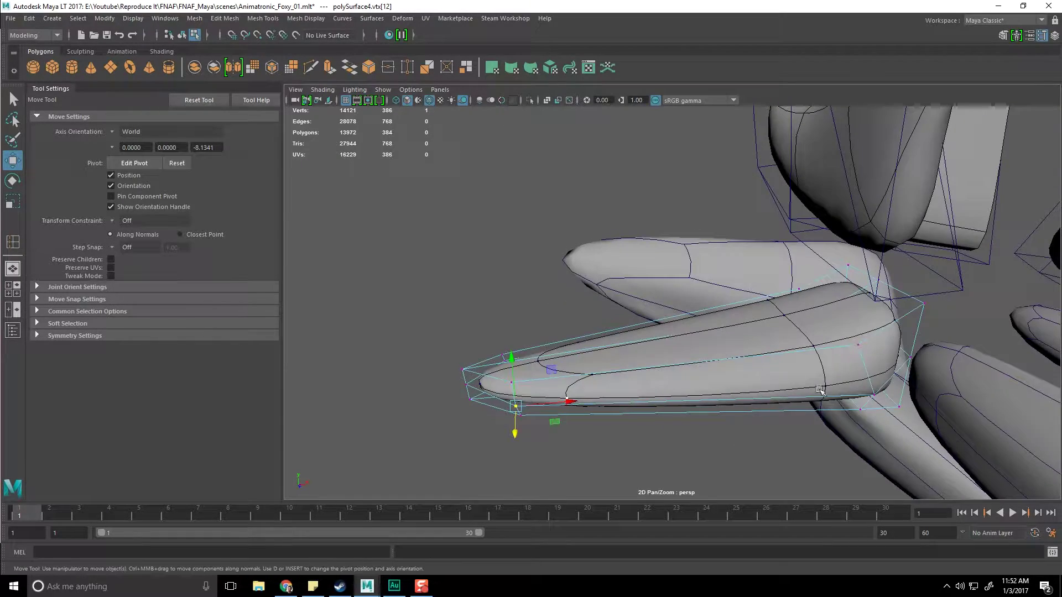
alt+drag(885, 367, 818, 345)
click(816, 338)
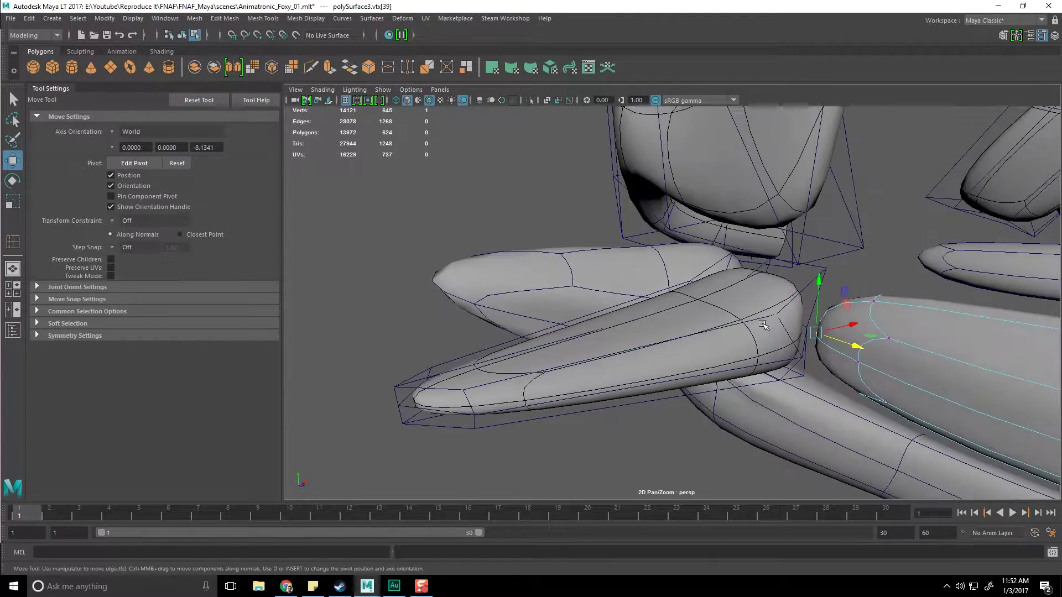
Step: Raise the upper vertex near the tapered block's base and adjust the height of the matching underside vertex
right_drag(751, 282, 702, 283)
alt+drag(826, 345, 742, 233)
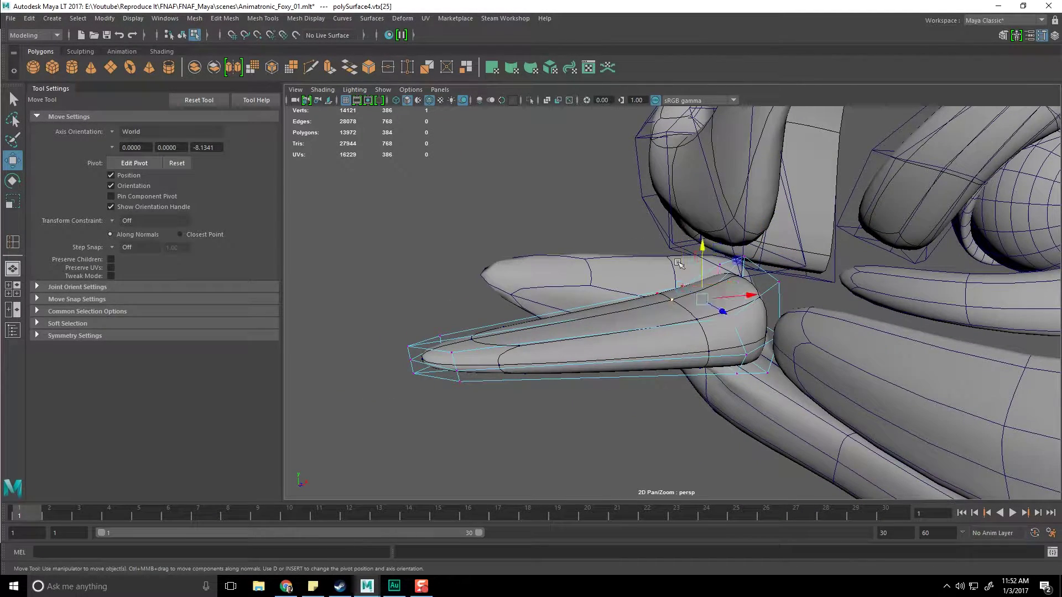
drag(700, 245, 700, 228)
alt+drag(443, 342, 475, 298)
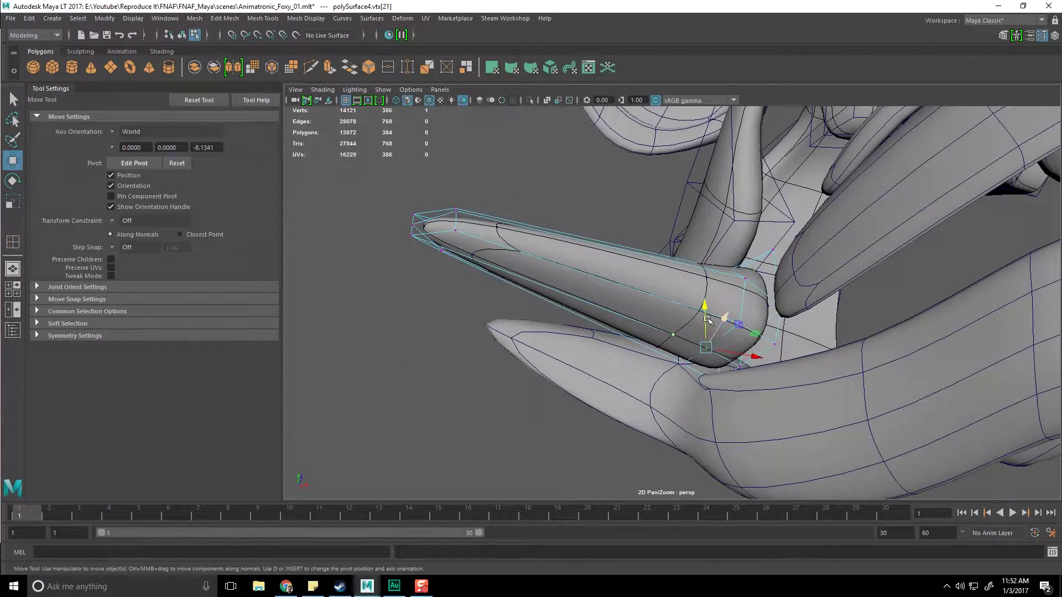
drag(708, 320, 706, 326)
Step: Select the 18 vertices at the rear end of the lower jaw and shift them to a new position
alt+drag(495, 280, 622, 387)
scroll(625, 376, up, 3)
key(F8)
click(613, 382)
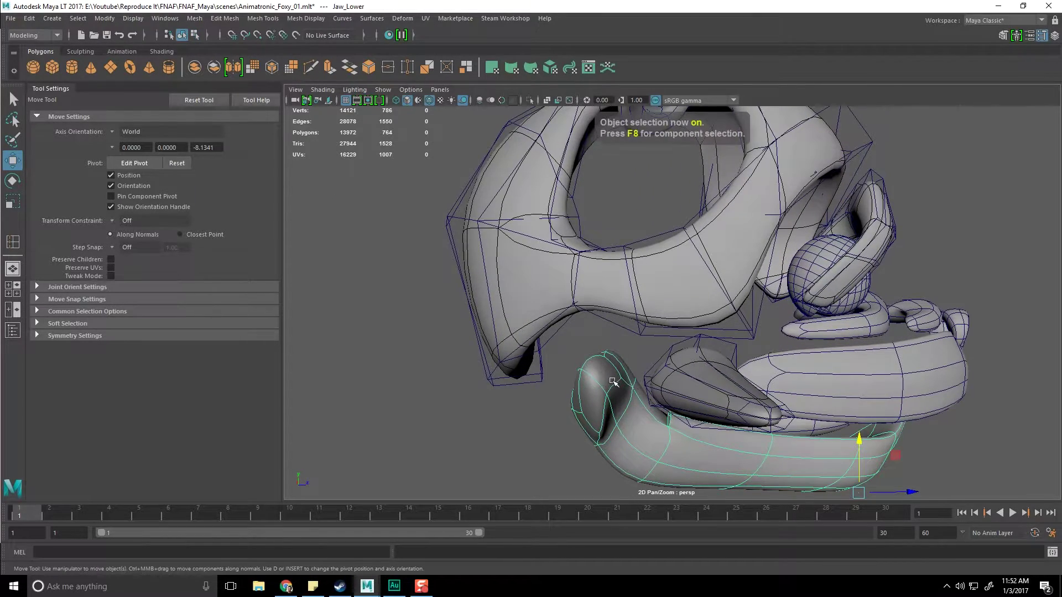
right_click(608, 281)
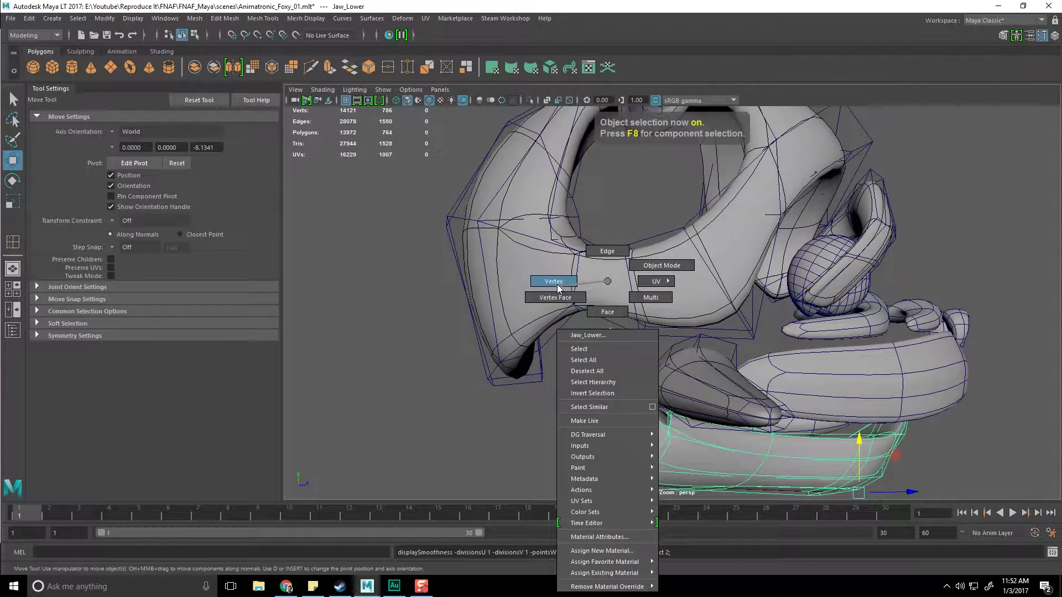
right_drag(558, 287, 554, 282)
alt+drag(553, 282, 419, 225)
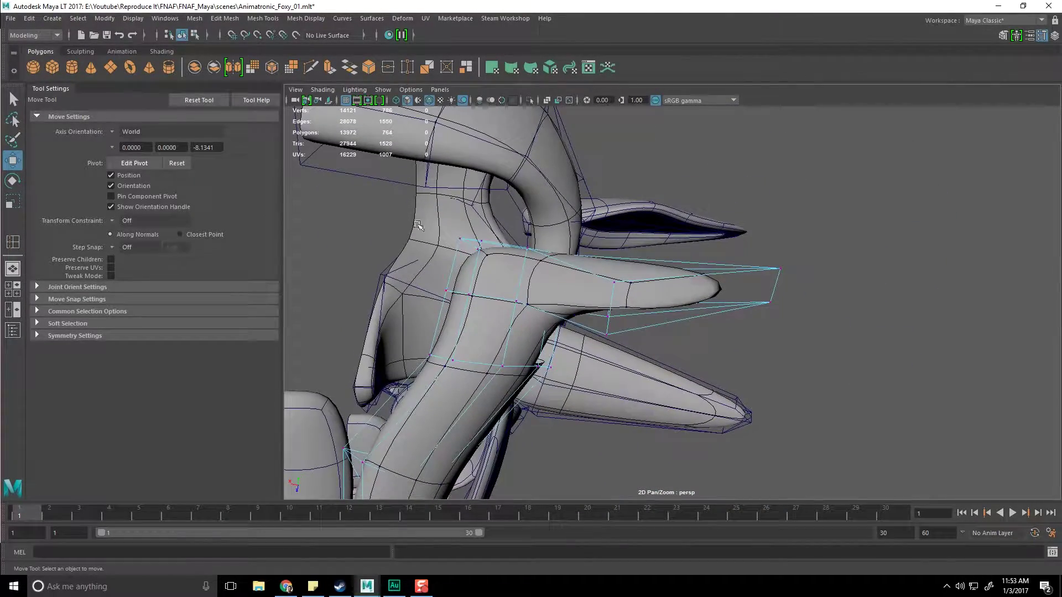
drag(818, 336, 693, 411)
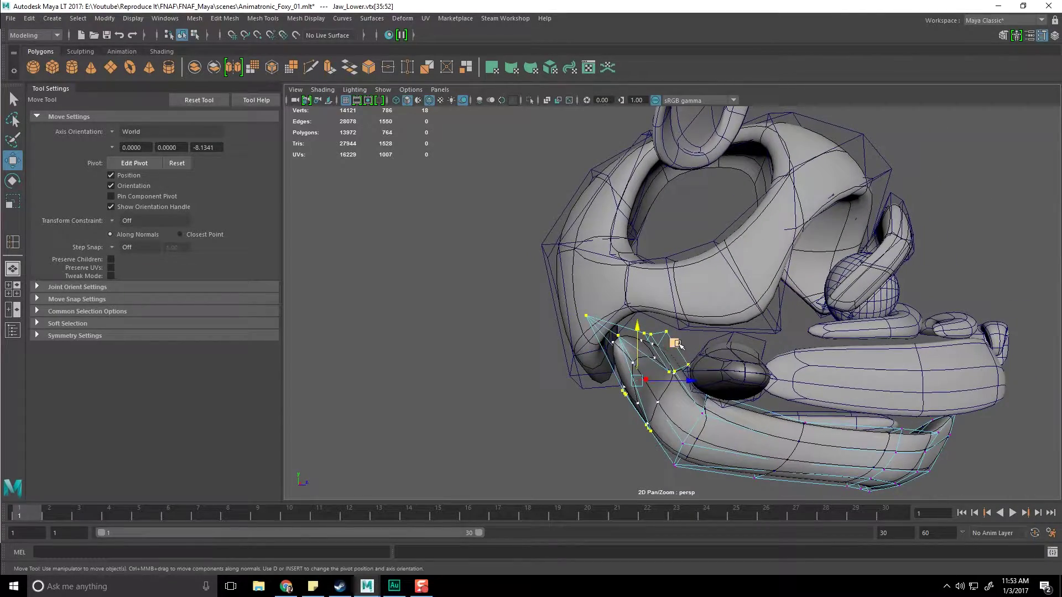
drag(678, 344, 590, 338)
Step: Scale up the lower jaw's rear vertices from a pivot placed at their inner edge, and return to object selection
key(r)
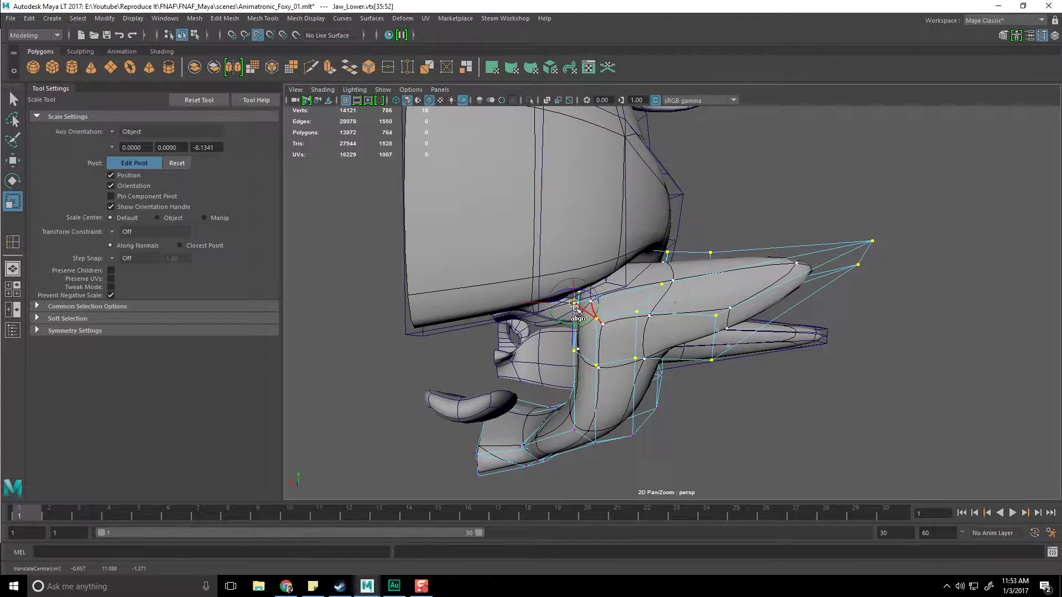
key(d)
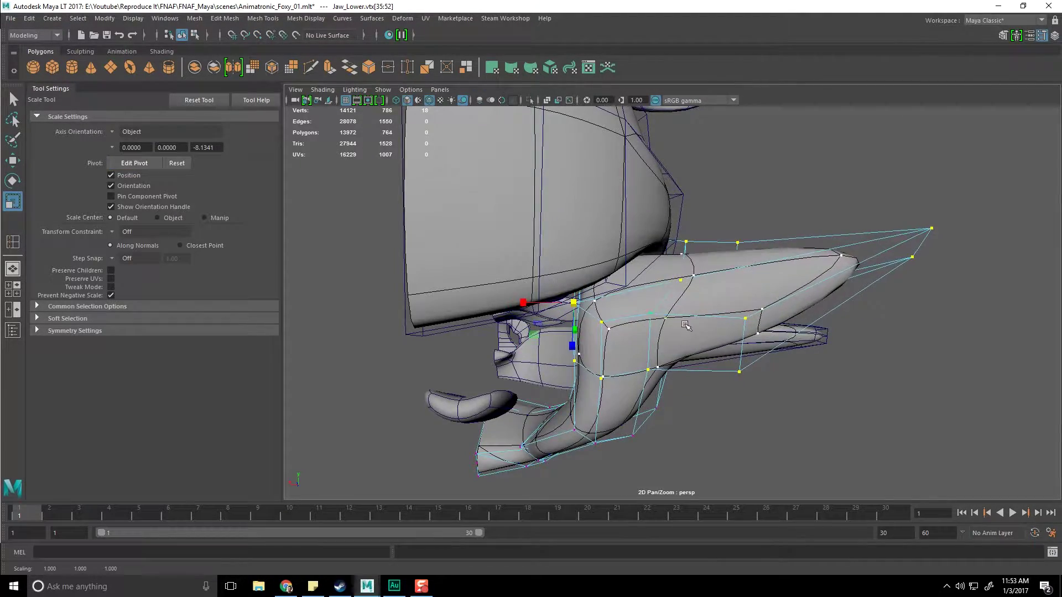
alt+drag(579, 303, 651, 297)
key(w)
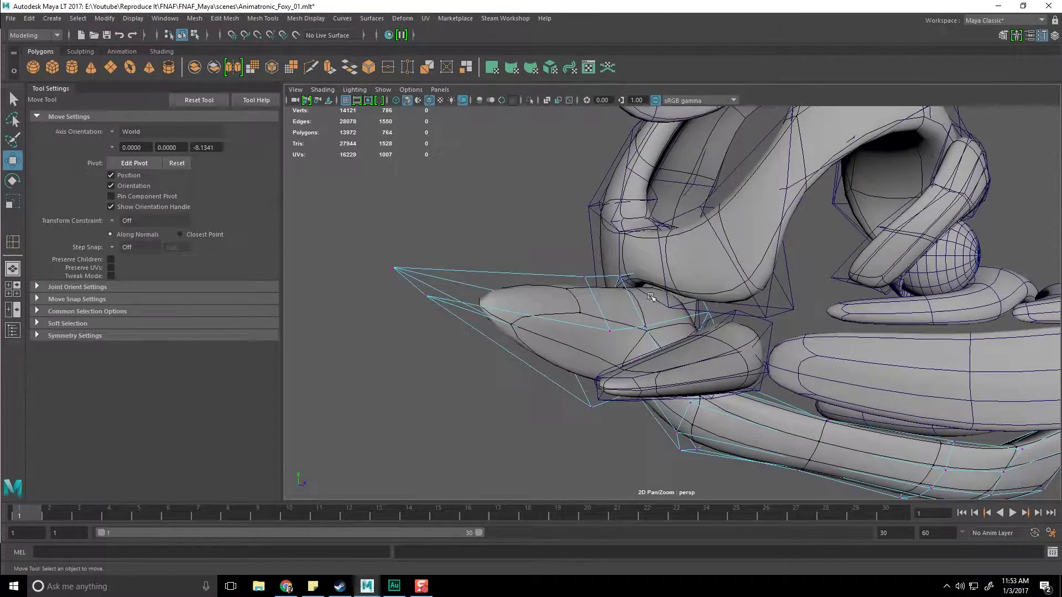
alt+drag(689, 334, 719, 386)
click(668, 355)
key(F8)
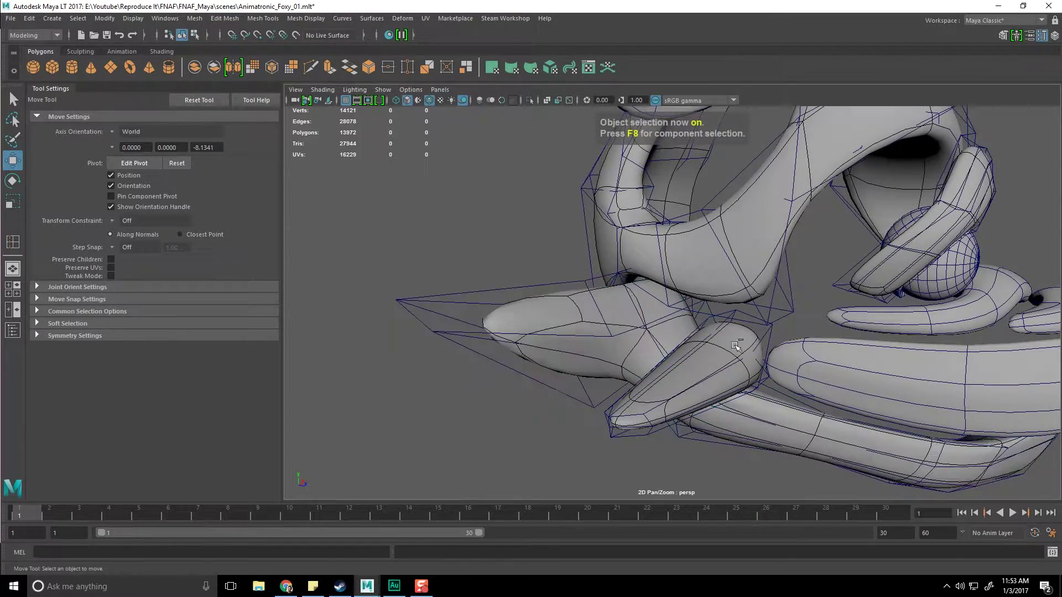
Step: Select the tapered block, place its pivot at the outer tip, and rotate the block about its length
alt+drag(754, 402, 676, 321)
click(669, 363)
click(719, 338)
shift+click(664, 326)
click(575, 365)
click(605, 346)
key(e)
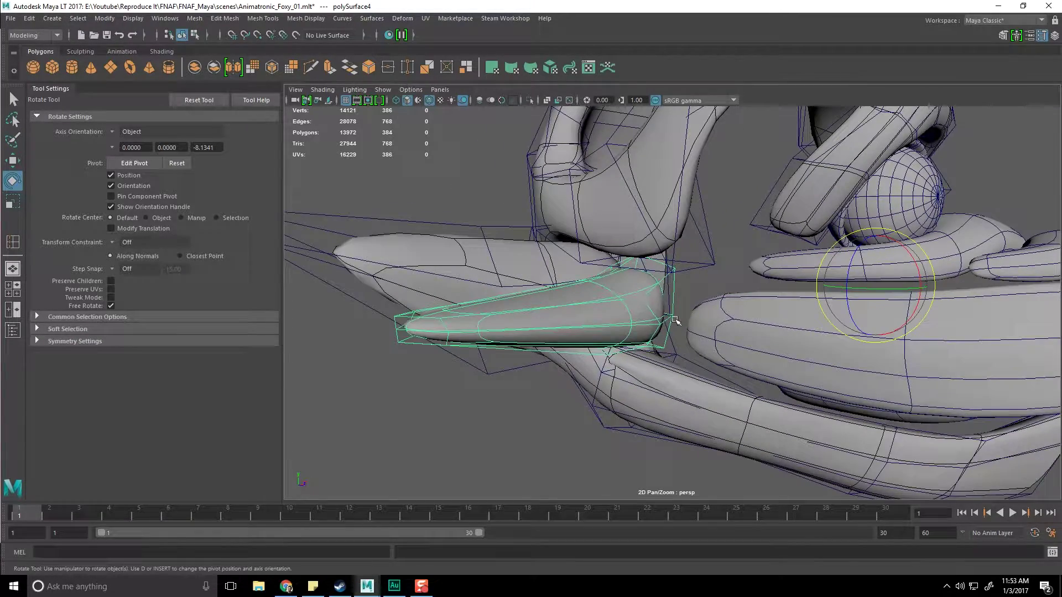
key(f)
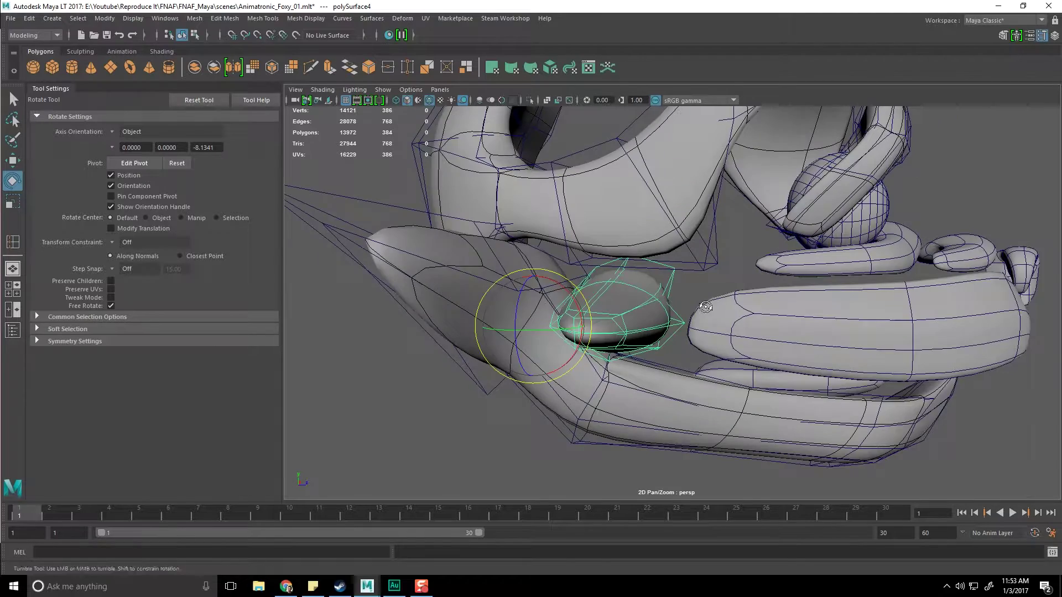
key(d)
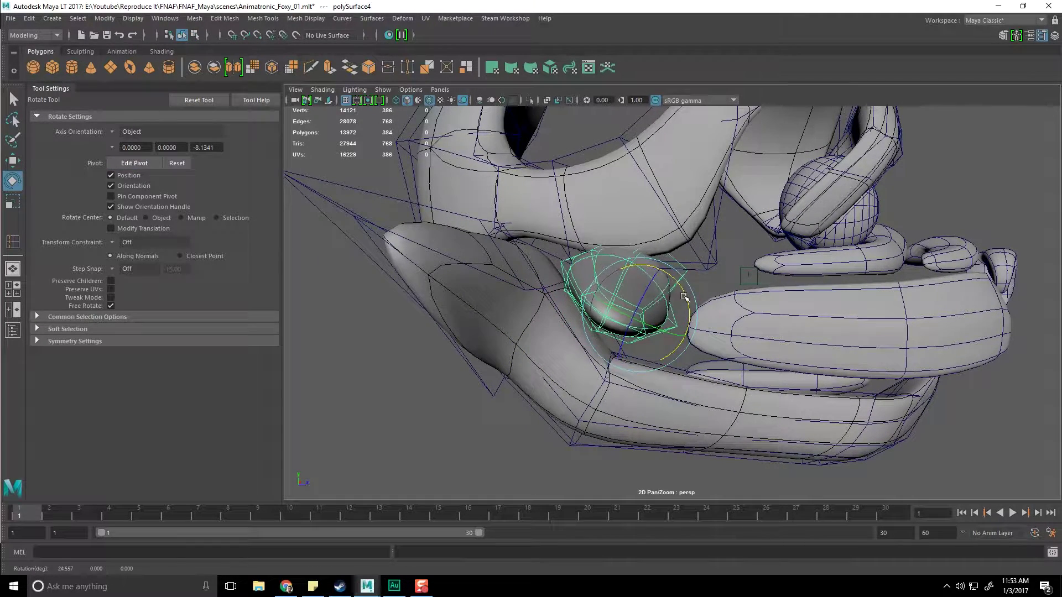
Step: Move the rotated tapered block into the gap between the upper snout and the lower jaw's rear spike
key(w)
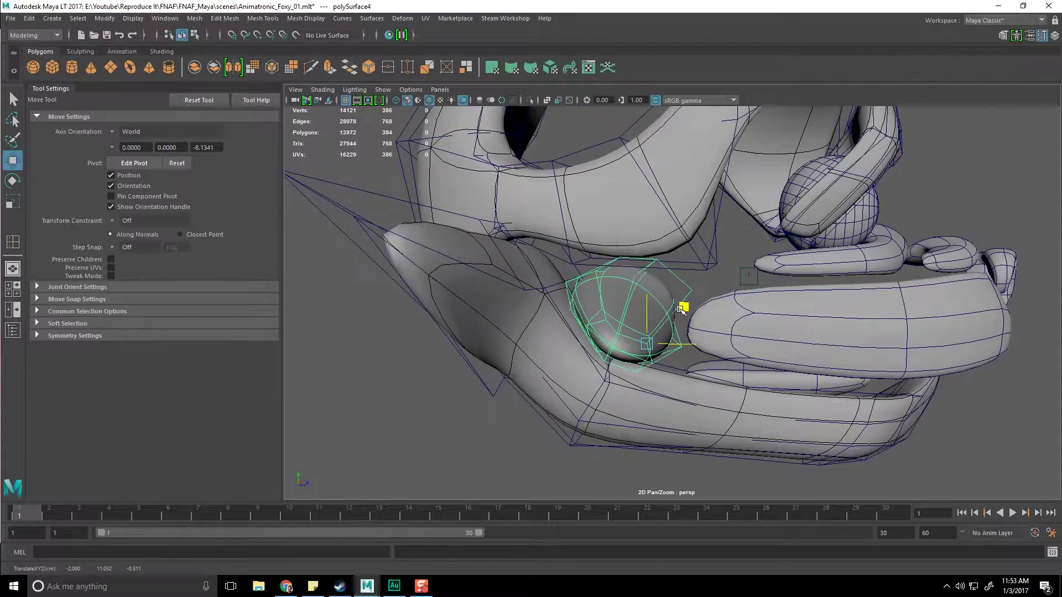
drag(680, 310, 682, 310)
alt+drag(799, 347, 684, 348)
drag(479, 320, 522, 350)
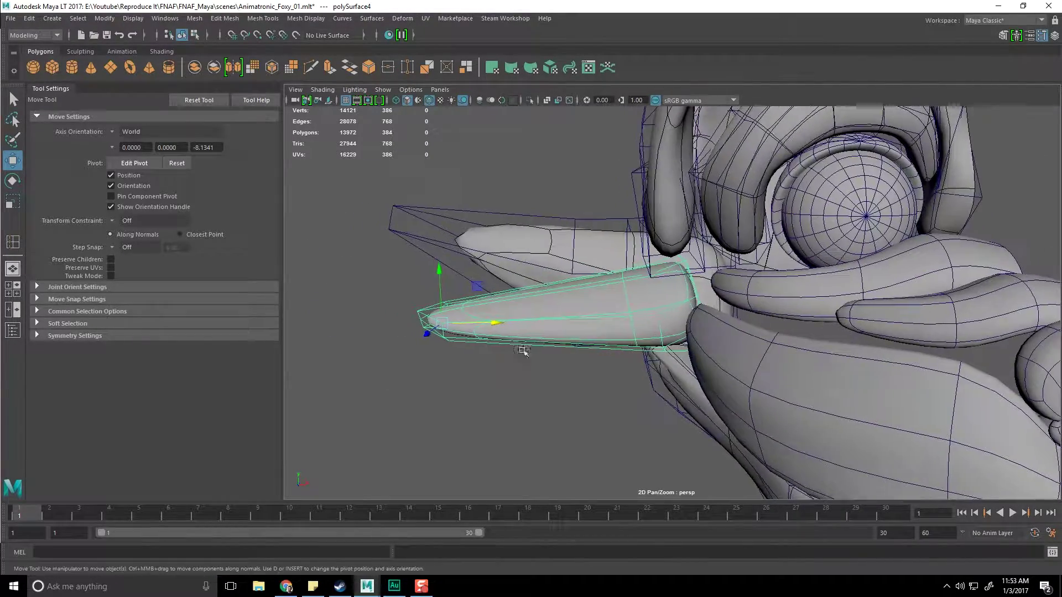
Step: Pull the two outermost vertices of the lower jaw's rear spike farther outward to lengthen it
click(531, 259)
alt+drag(531, 260, 550, 278)
right_drag(549, 277, 490, 278)
drag(304, 179, 444, 287)
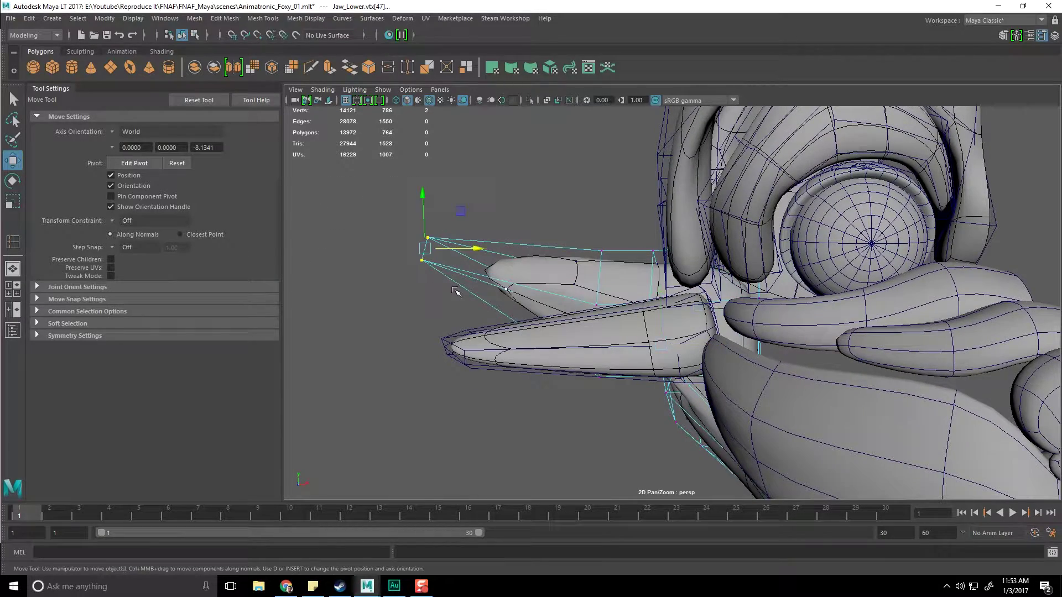
drag(460, 211, 386, 201)
Step: Select the tapered cheek block, place its pivot at the wider inner end, and deselect it
click(493, 360)
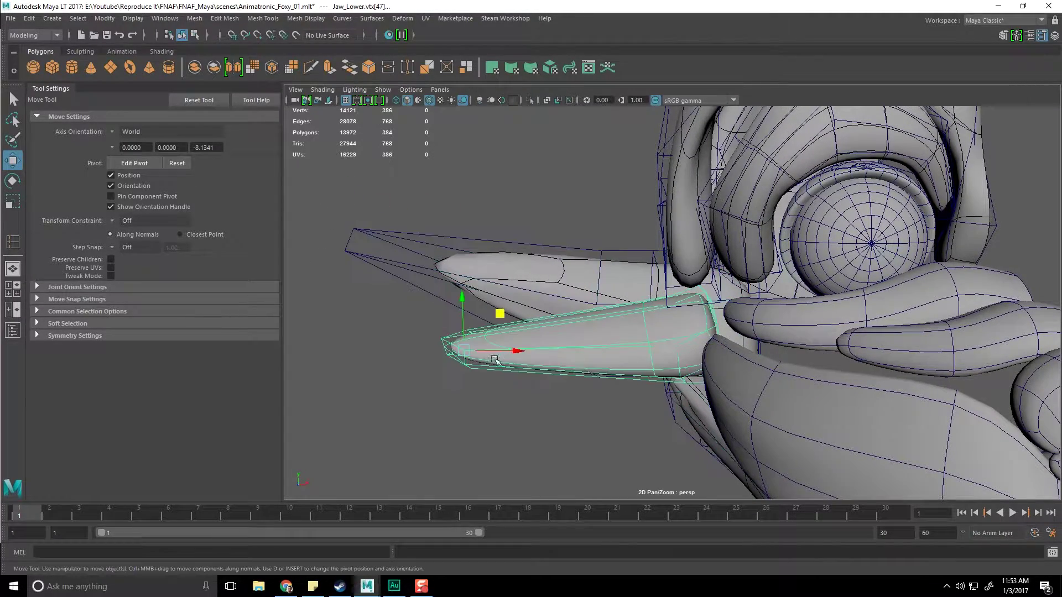
alt+drag(581, 365, 661, 330)
key(e)
key(r)
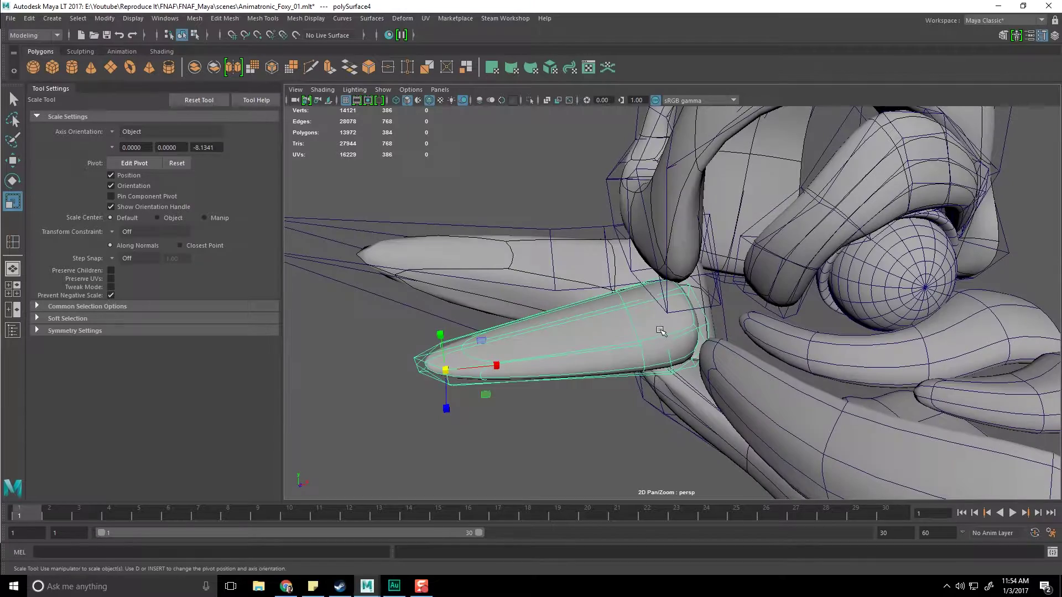
key(d)
click(692, 334)
alt+drag(689, 365, 736, 365)
key(w)
key(q)
click(536, 471)
scroll(561, 444, down, 3)
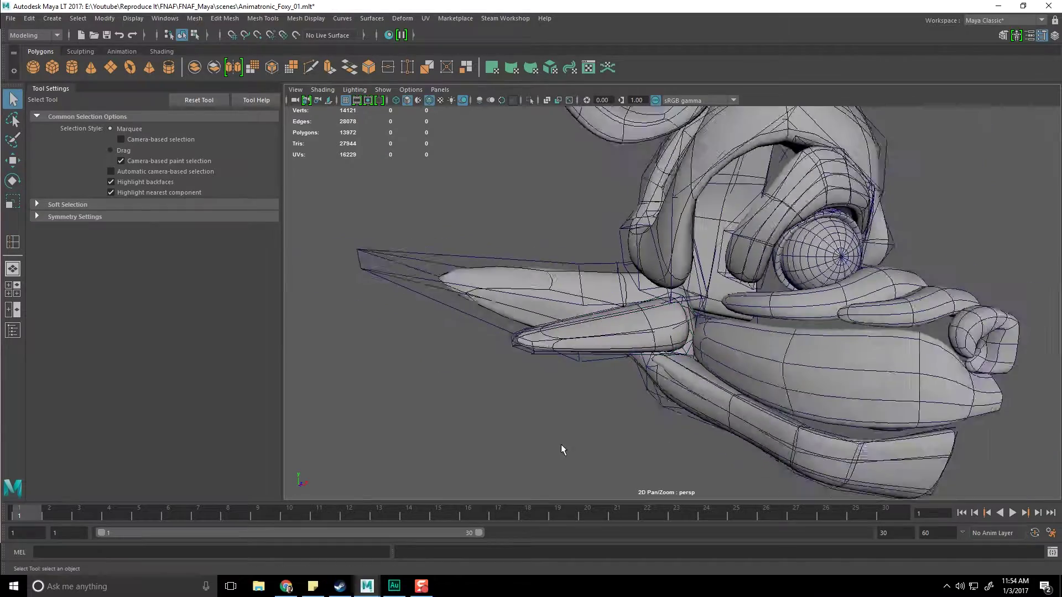
Step: Rotate the tapered block about its inner end and adjust its position in the gap between the snout and lower jaw
alt+drag(561, 444, 634, 420)
click(648, 348)
scroll(662, 373, up, 3)
key(e)
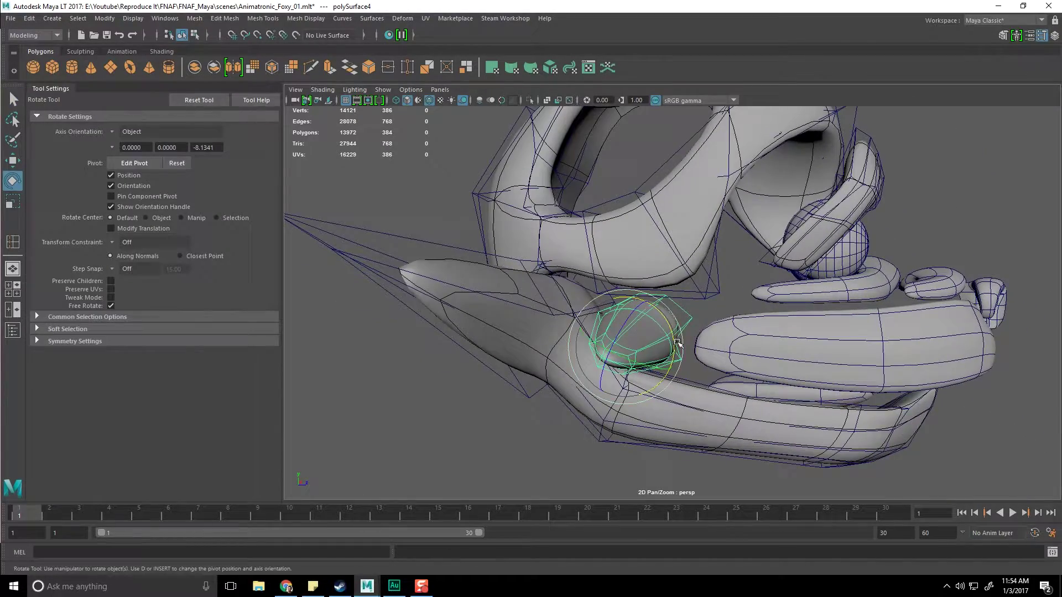
scroll(668, 326, down, 1)
key(w)
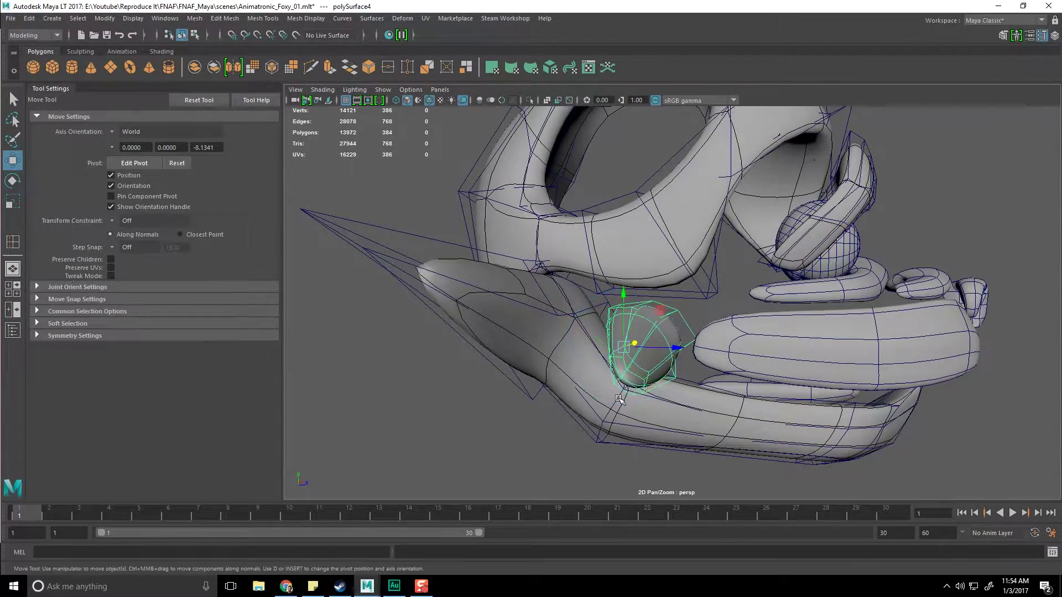
alt+drag(675, 334, 675, 304)
key(e)
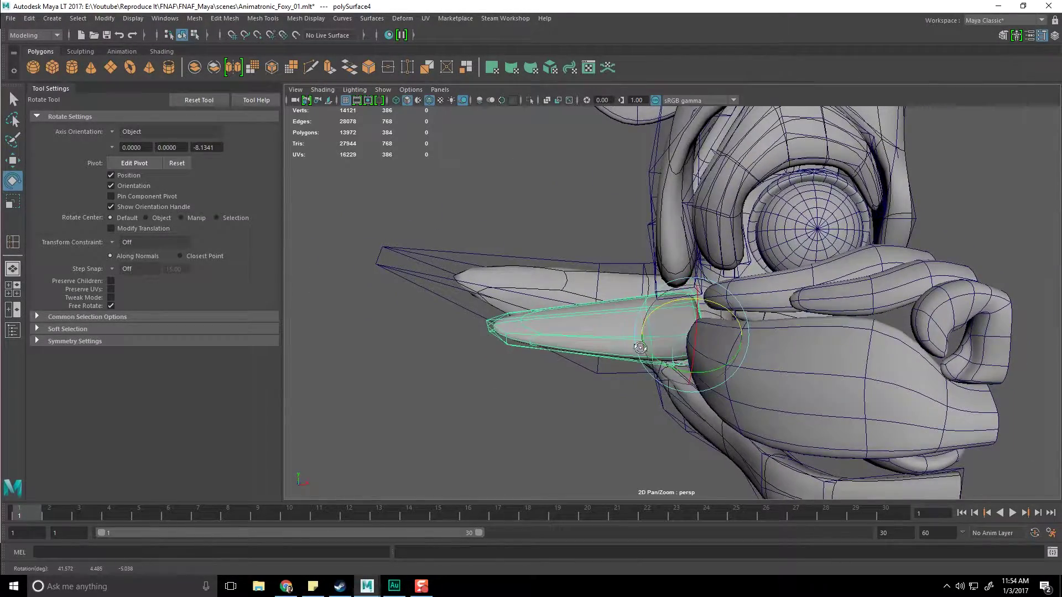
alt+drag(640, 348, 619, 332)
key(q)
click(607, 290)
Step: Inspect the cheek block from several angles and switch to Chrome to examine the open-mouthed fox reference photo
alt+right_drag(607, 289, 576, 380)
alt+drag(576, 379, 520, 384)
alt+middle_drag(520, 385, 514, 384)
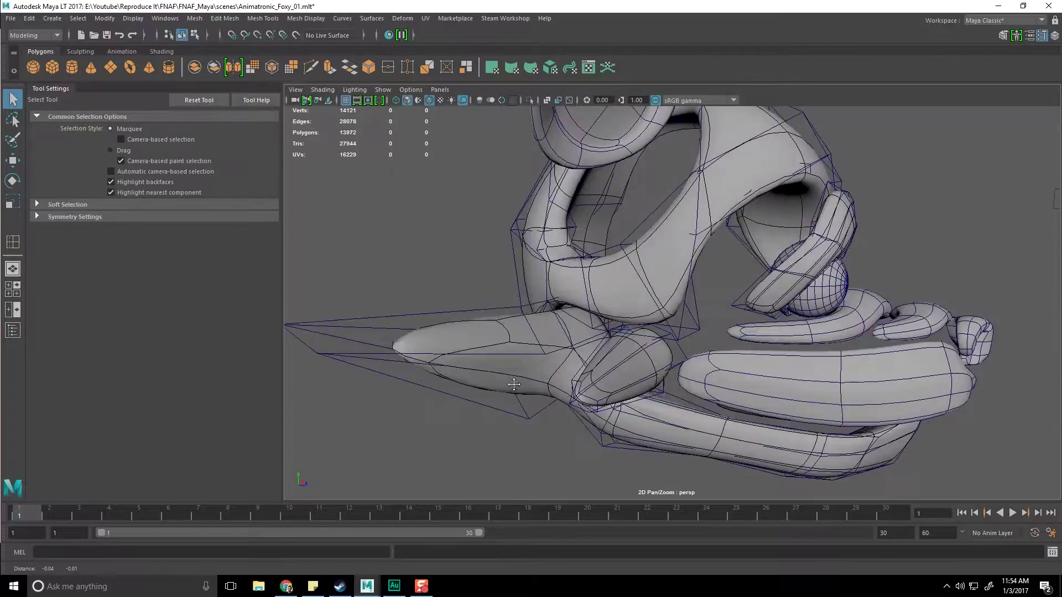
alt+drag(514, 384, 631, 374)
alt+right_drag(630, 374, 621, 391)
alt+drag(622, 391, 636, 354)
click(286, 586)
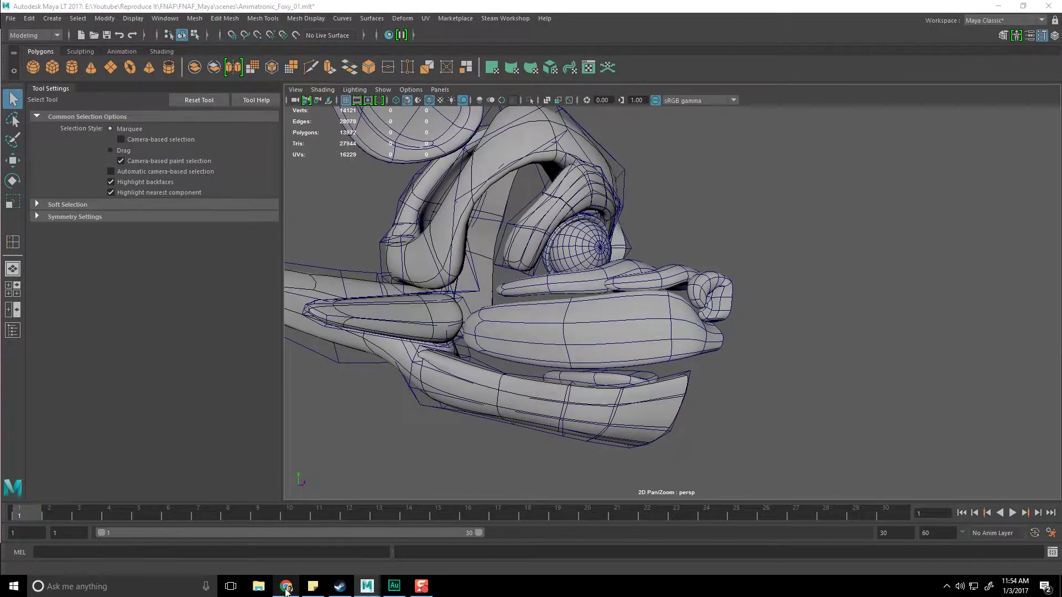
click(736, 81)
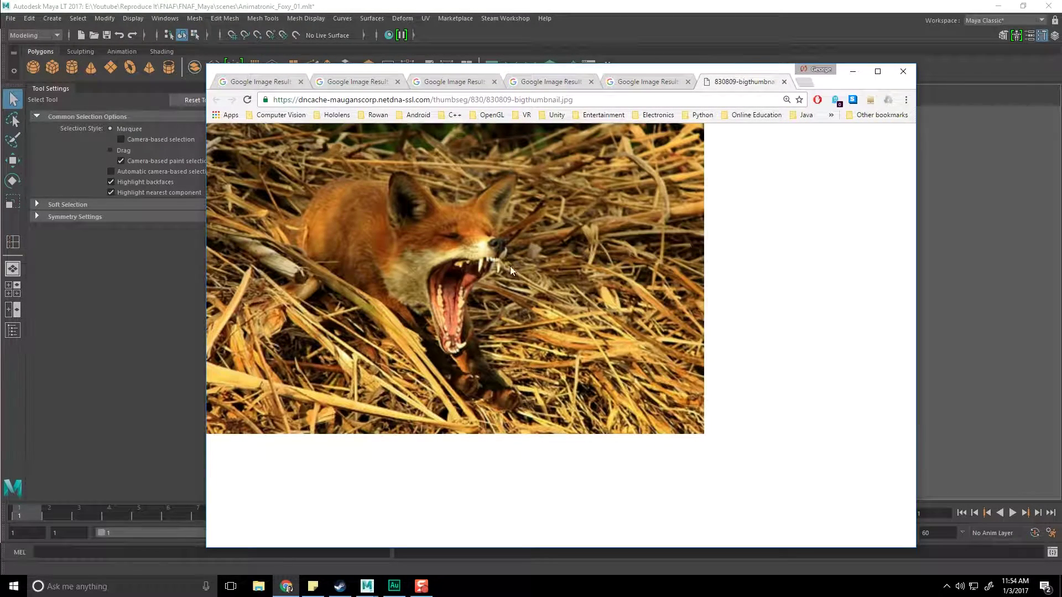
click(634, 81)
click(725, 82)
drag(579, 72, 1061, 74)
Step: Select the nose mesh, switch it to vertex editing, and turn off its smooth preview
alt+drag(802, 266, 665, 319)
scroll(665, 319, up, 6)
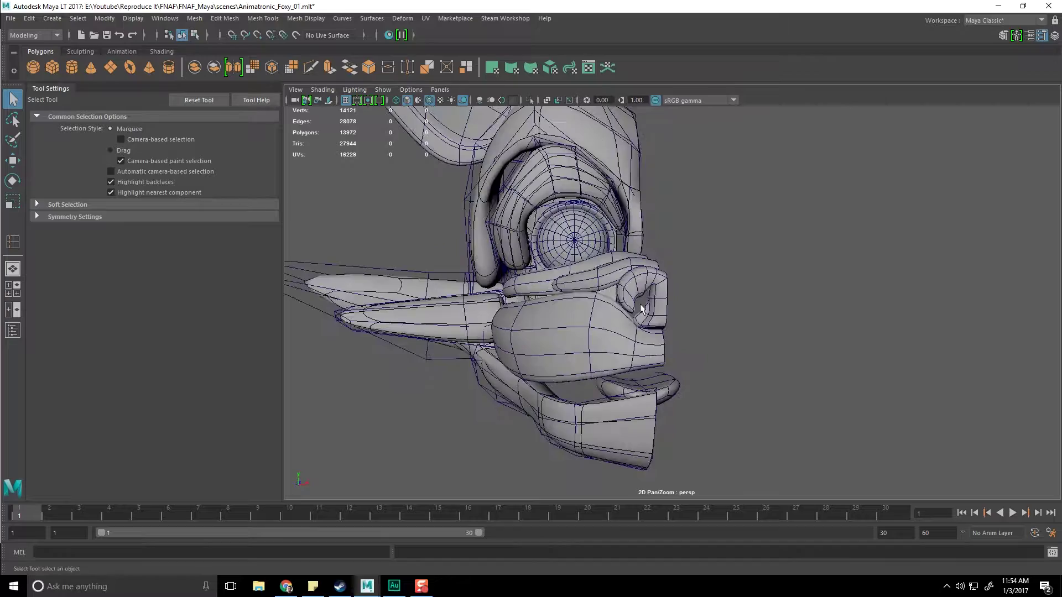
click(657, 325)
alt+drag(657, 325, 636, 266)
right_drag(636, 262, 599, 251)
alt+drag(599, 251, 542, 222)
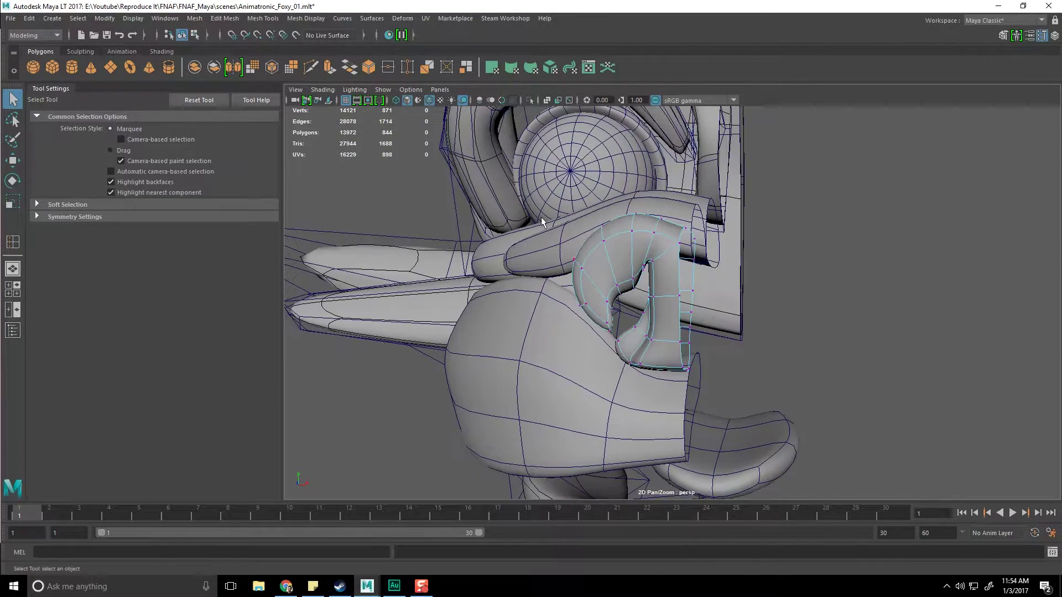
key(1)
Step: Switch the nose to face editing and select all faces of the nostril's outer curl
alt+drag(626, 311, 656, 324)
right_drag(632, 275, 630, 307)
alt+drag(646, 298, 623, 313)
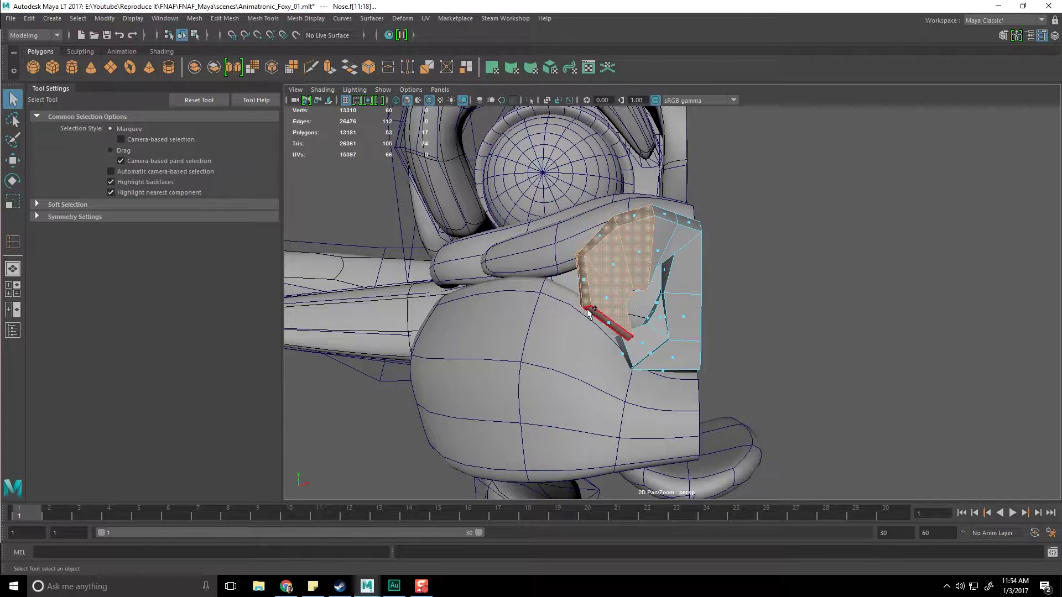
shift+drag(616, 332, 618, 332)
alt+drag(641, 344, 766, 354)
shift+click(588, 330)
ctrl+click(613, 290)
key(w)
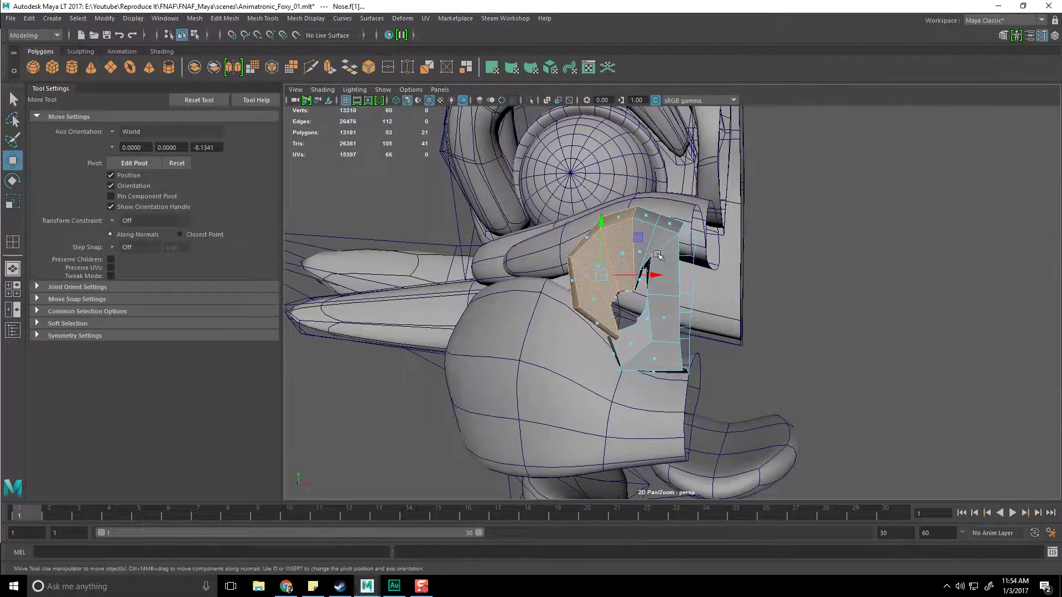
Step: Move the nostril curl's faces upward, scale them down slightly, and restore the nose's smooth preview
drag(638, 237, 640, 238)
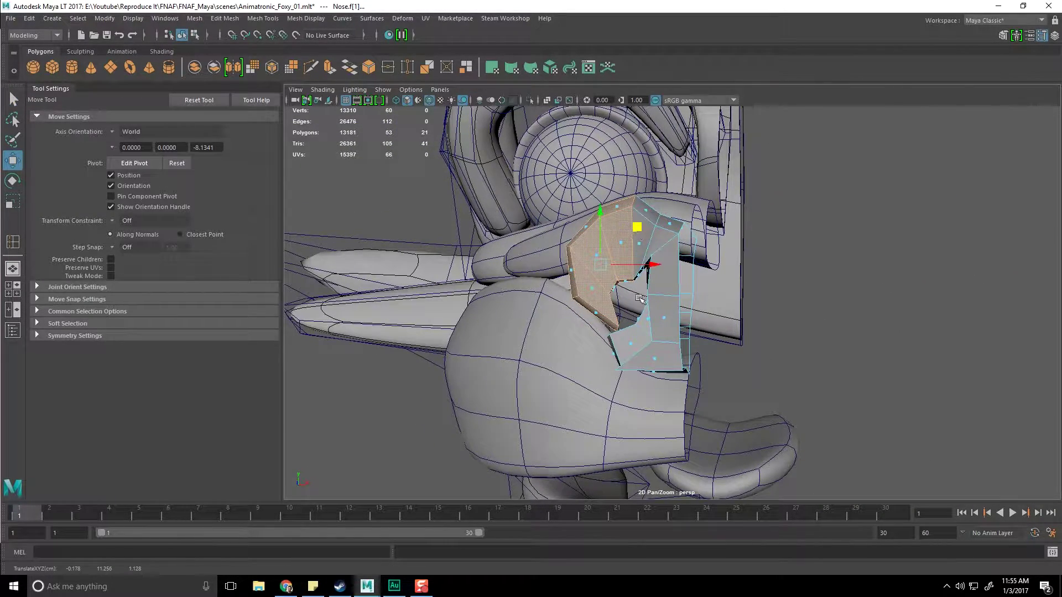
key(r)
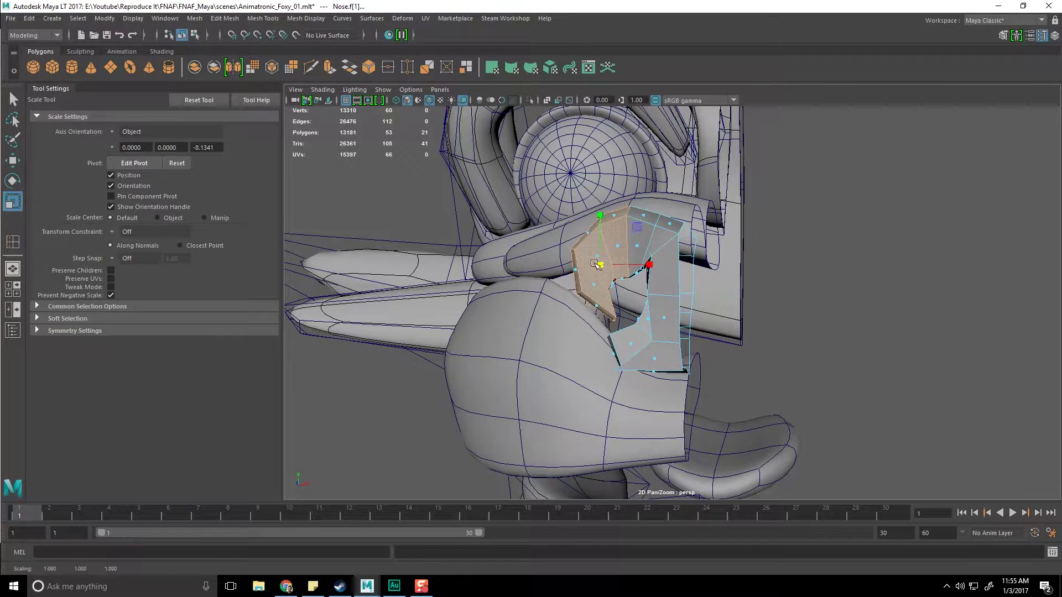
key(w)
click(635, 229)
alt+right_drag(636, 255, 640, 356)
key(3)
alt+drag(640, 356, 600, 338)
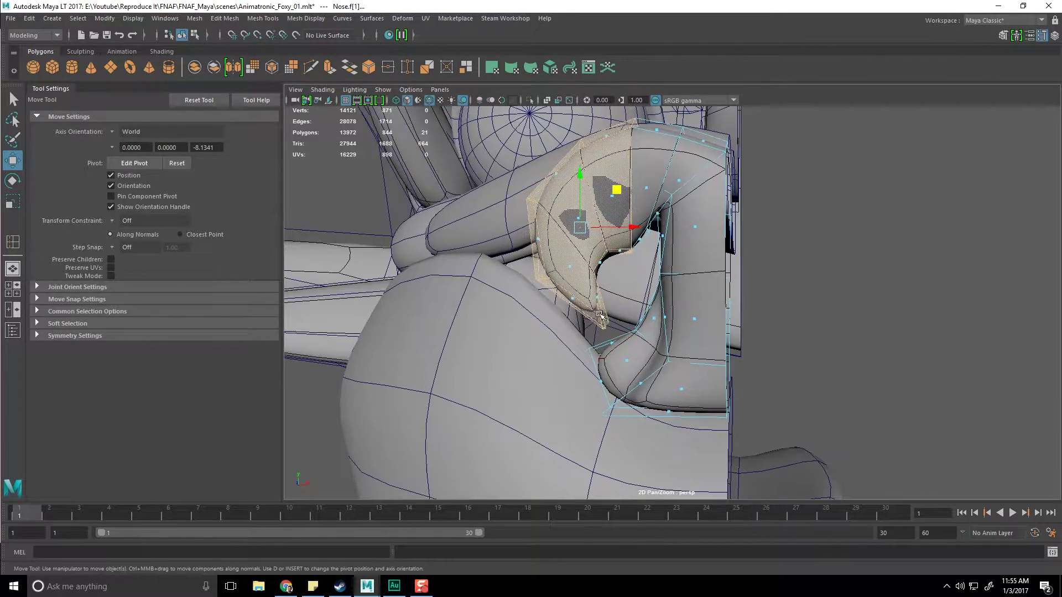
Step: Switch the nose to vertex editing and reposition the vertices around the lower end of the nostril curl
right_drag(597, 282, 542, 282)
drag(568, 304, 610, 336)
alt+drag(609, 336, 651, 301)
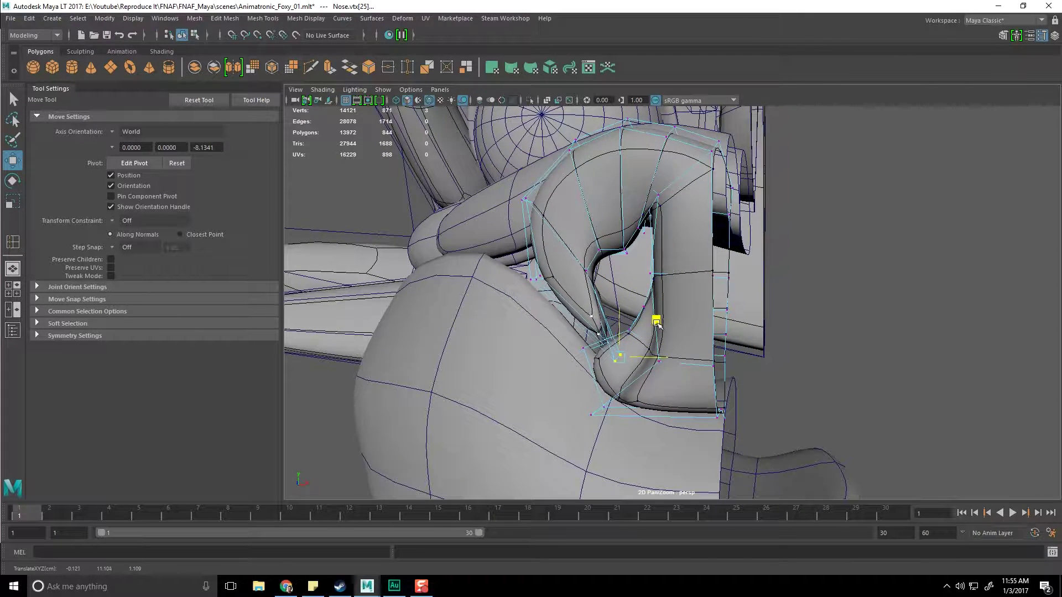
Step: Select the nose's lower vertices, excluding the curl's tip vertex, and move them upward
alt+drag(656, 326, 677, 339)
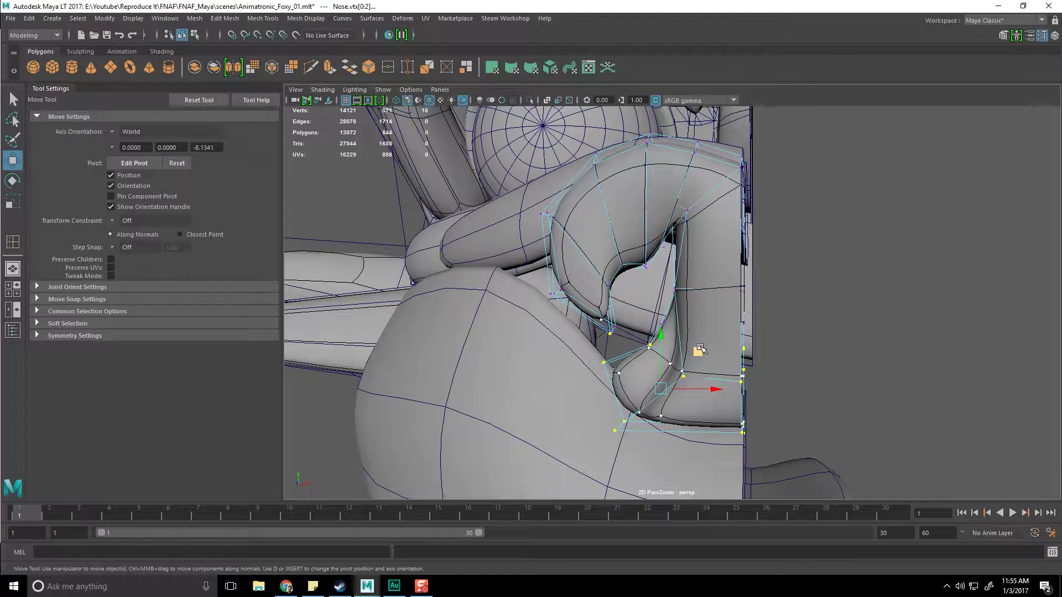
drag(660, 337, 663, 319)
key(ctrl+z)
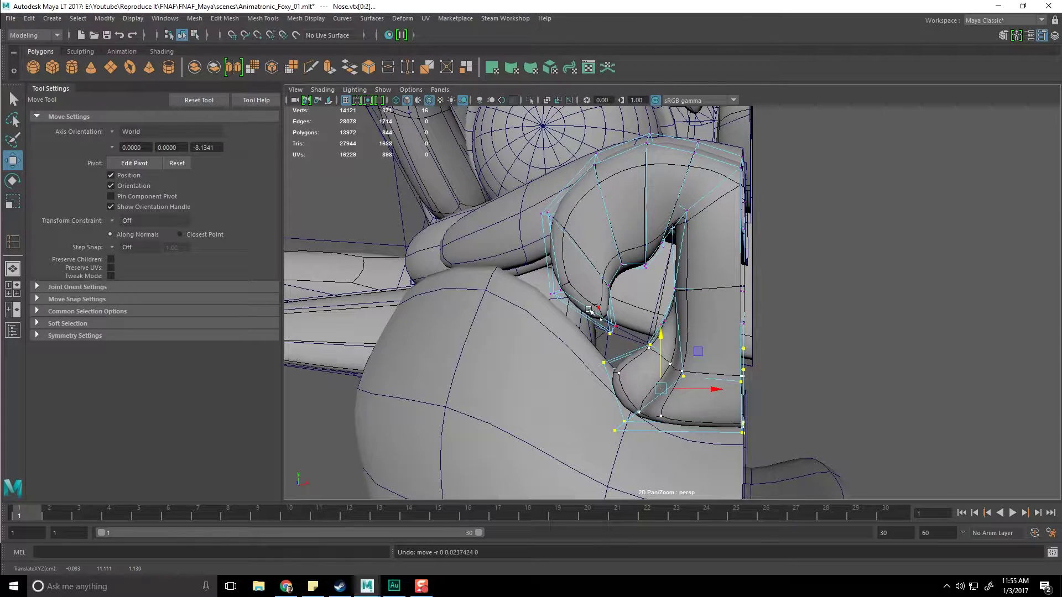
ctrl+click(610, 334)
middle_drag(676, 343, 664, 314)
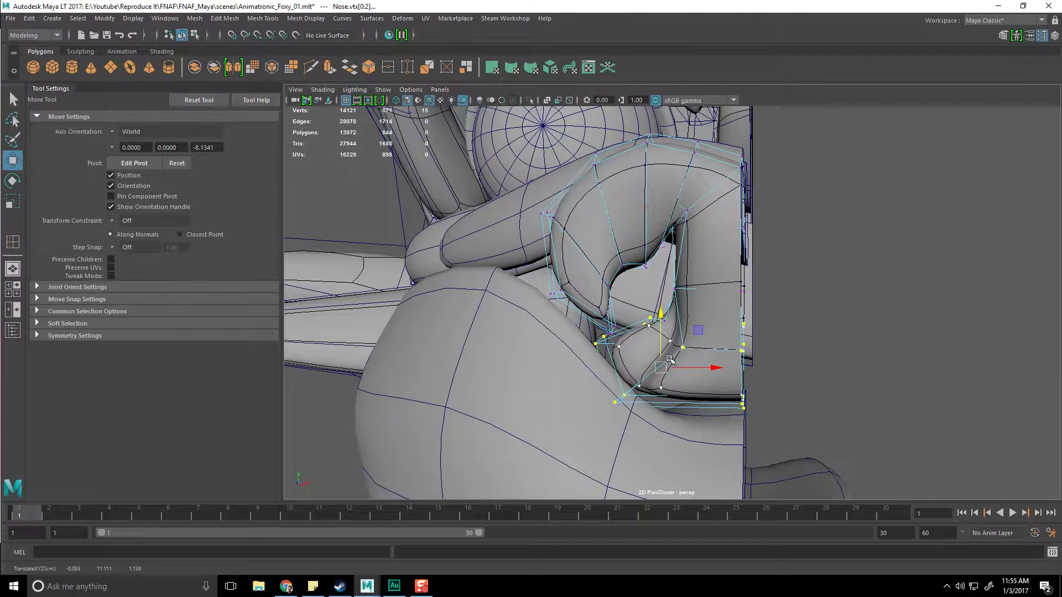
Step: Add the missing underside vertices to the lower nose selection and snap its pivot to a vertex on the centre seam
alt+drag(742, 369, 619, 334)
alt+drag(619, 335, 661, 350)
ctrl+shift+drag(762, 410, 593, 341)
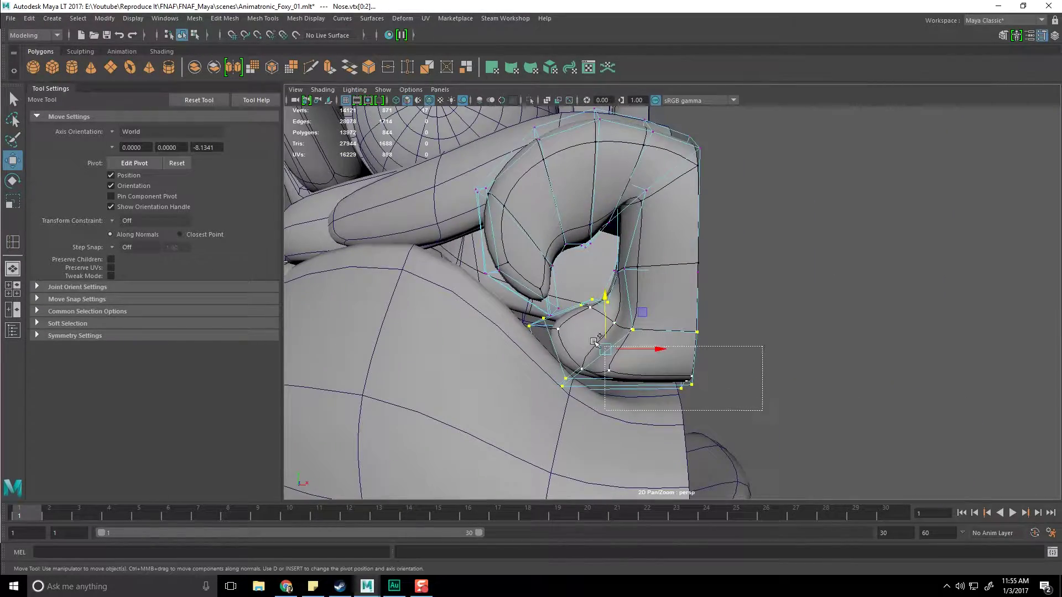
ctrl+shift+drag(577, 303, 576, 300)
alt+drag(754, 353, 722, 365)
key(d)
key(v)
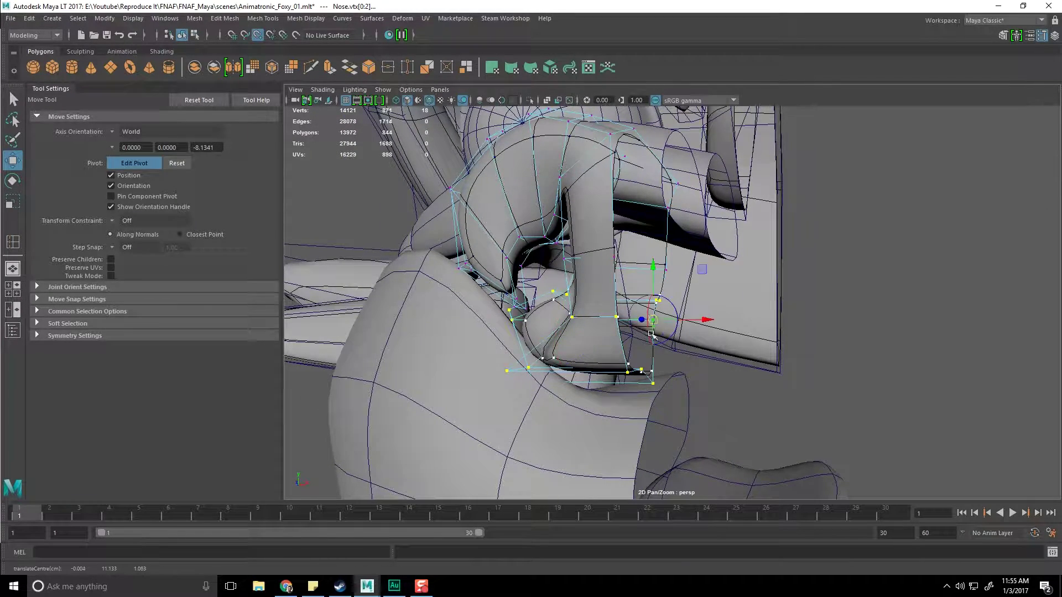
Step: Try to scale the lower nose vertices vertically from the centre-seam pivot
click(614, 356)
alt+drag(614, 357, 604, 359)
key(ctrl+z)
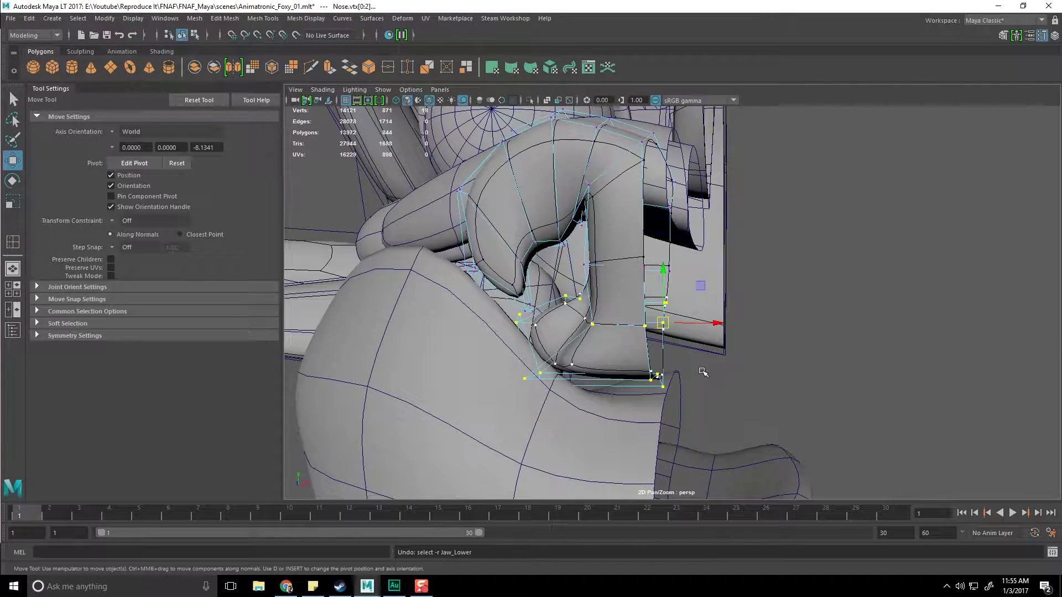
key(r)
alt+drag(655, 329, 677, 327)
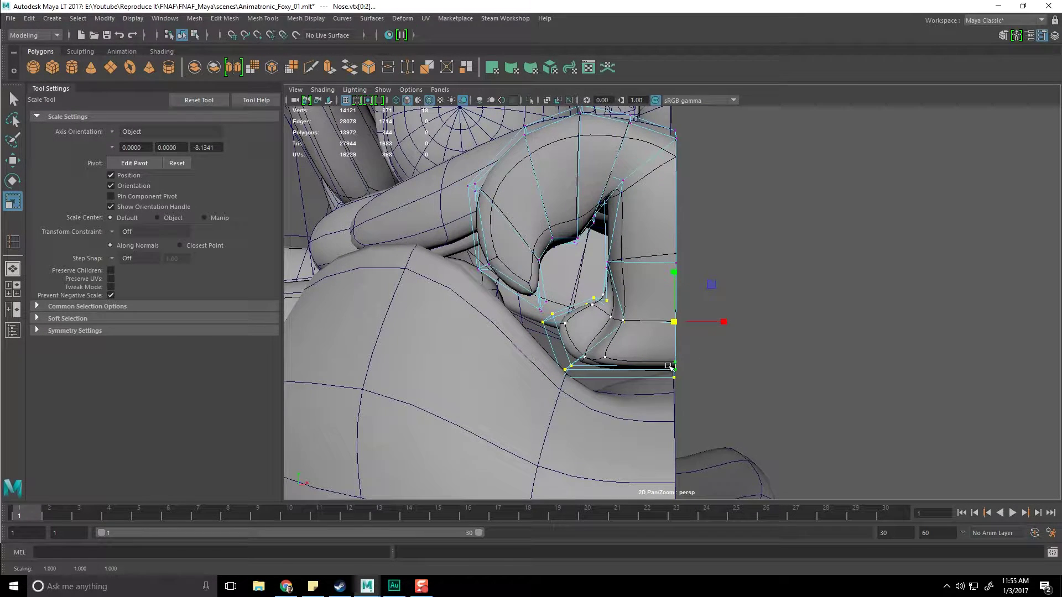
alt+drag(669, 366, 669, 255)
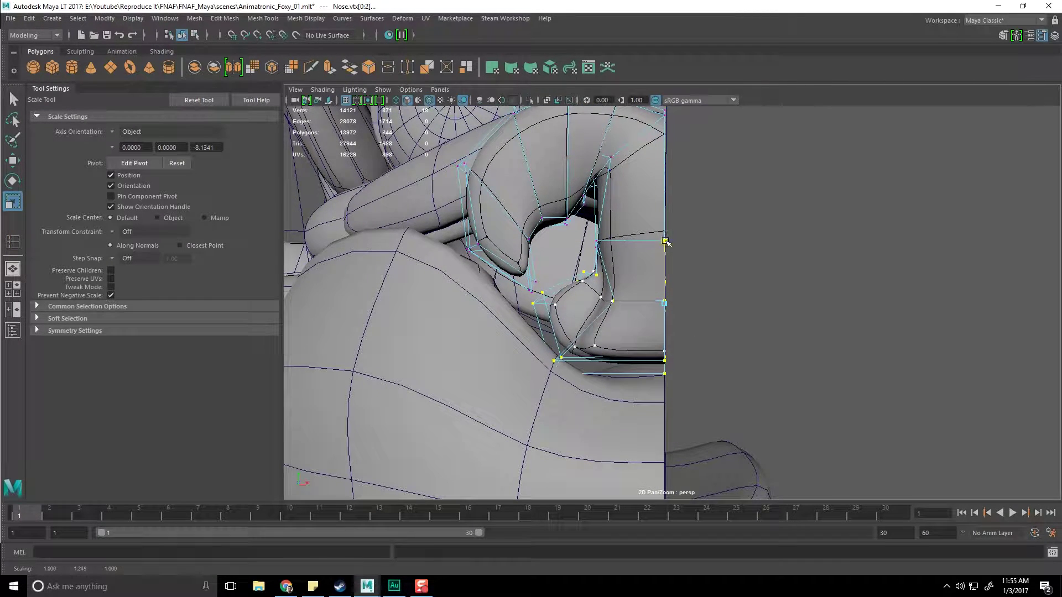
alt+drag(664, 254, 670, 267)
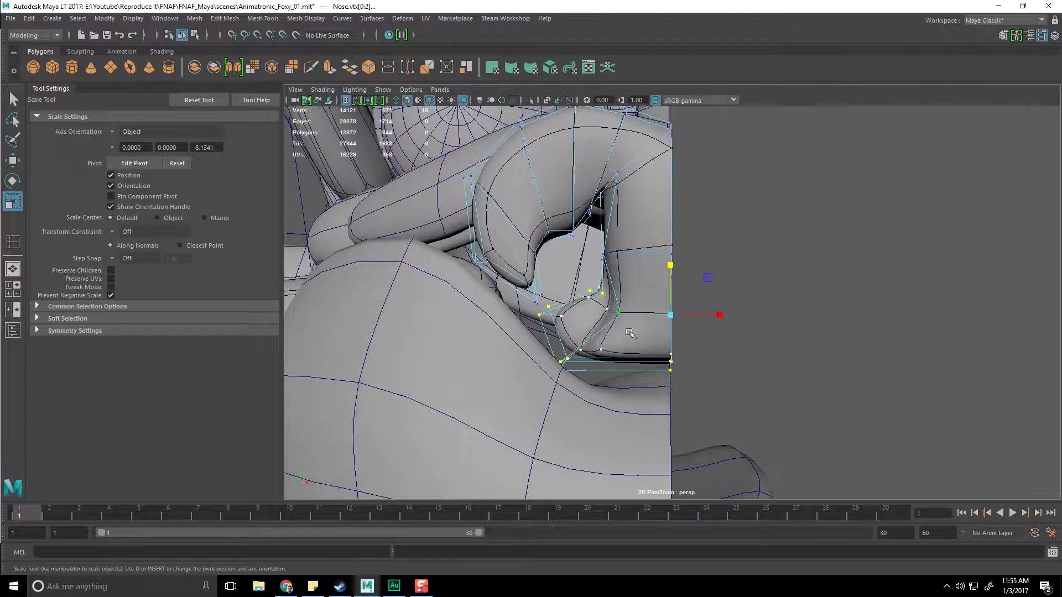
Step: Move the nose's bottom seam vertices downward and its outer bottom corner vertices inward toward the seam
alt+drag(629, 332, 635, 286)
right_drag(638, 281, 588, 281)
drag(632, 317, 665, 348)
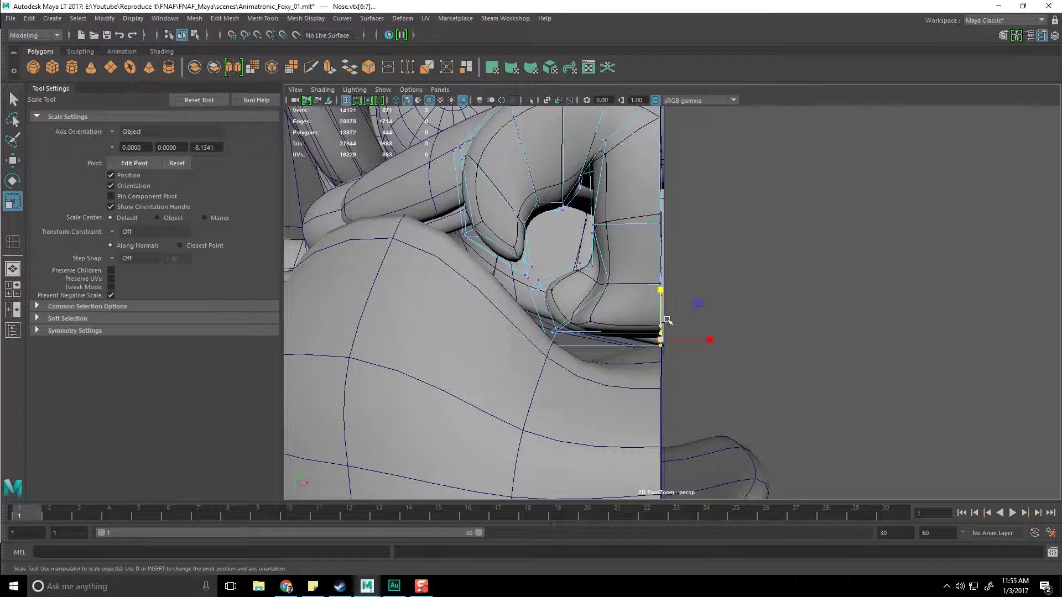
key(w)
alt+drag(599, 381, 606, 398)
drag(536, 394, 629, 315)
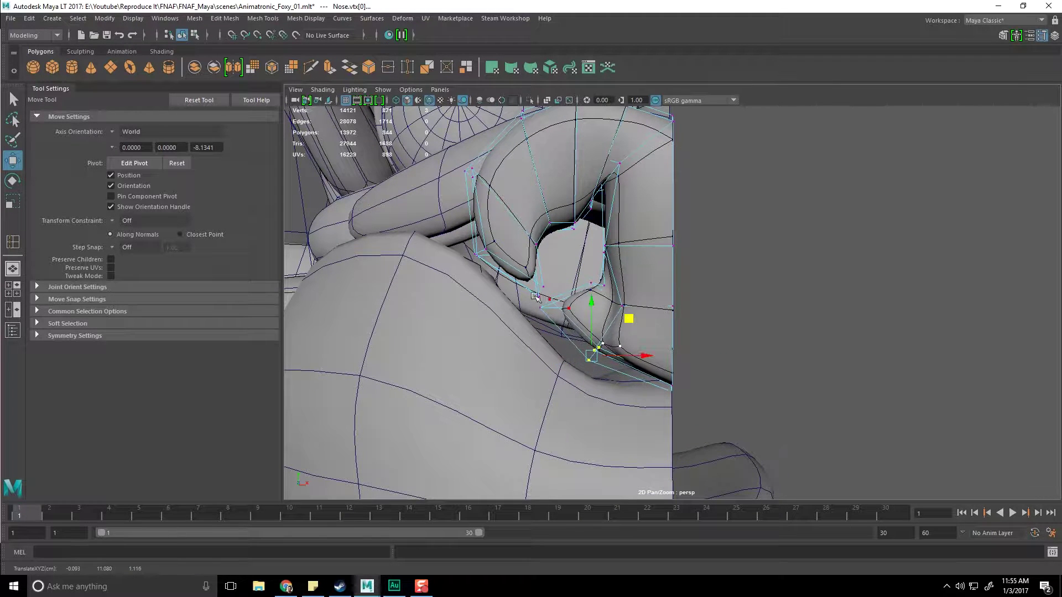
Step: Reposition the outer tip vertices of the nose's lower lobe, leaving the nostril curl's vertex out of the selection
drag(517, 294, 550, 312)
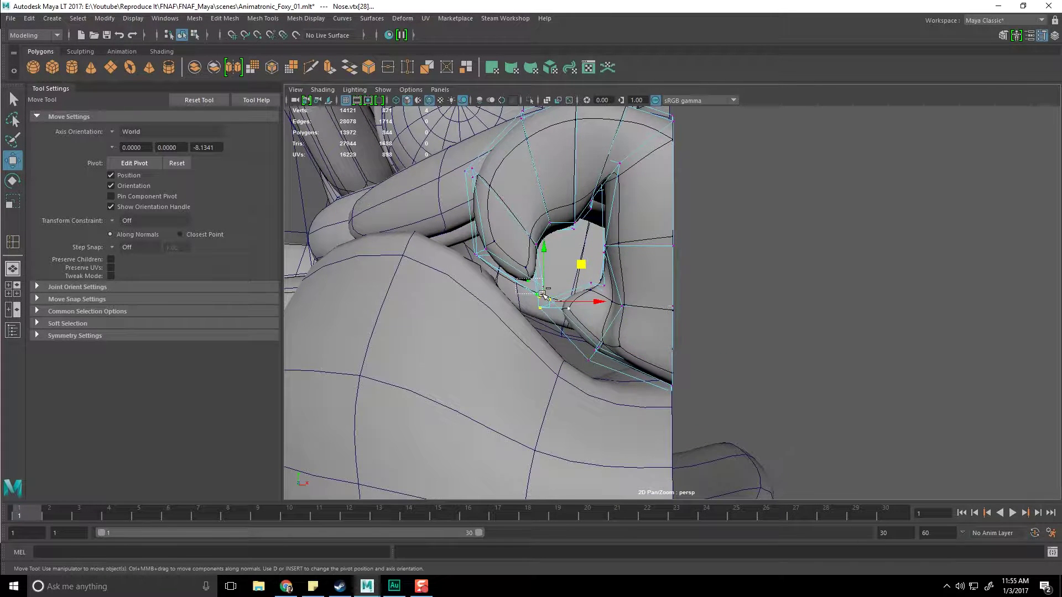
drag(589, 266, 596, 262)
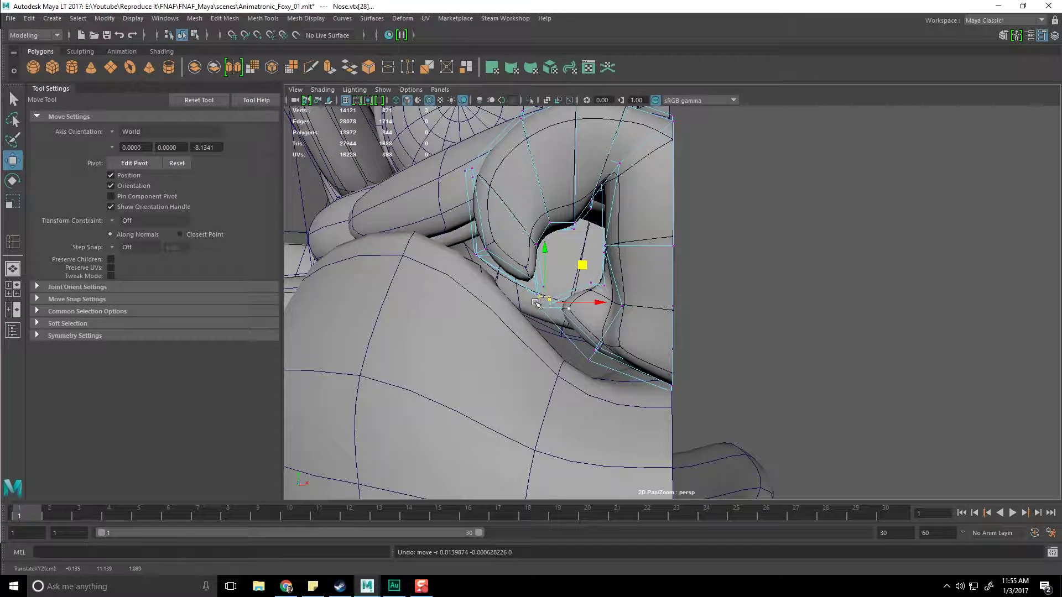
drag(529, 289, 546, 299)
drag(580, 268, 651, 276)
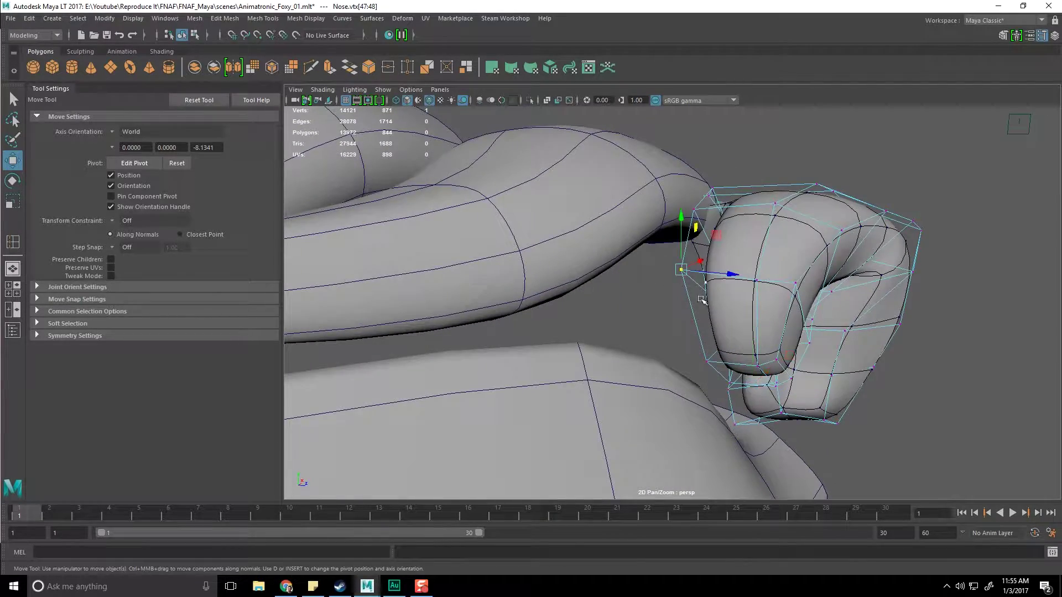
Step: Pull the rear vertices of the nostril curl and its lower lobe back toward the snout
alt+drag(701, 300, 616, 252)
alt+drag(628, 255, 672, 299)
click(654, 335)
drag(703, 250, 667, 261)
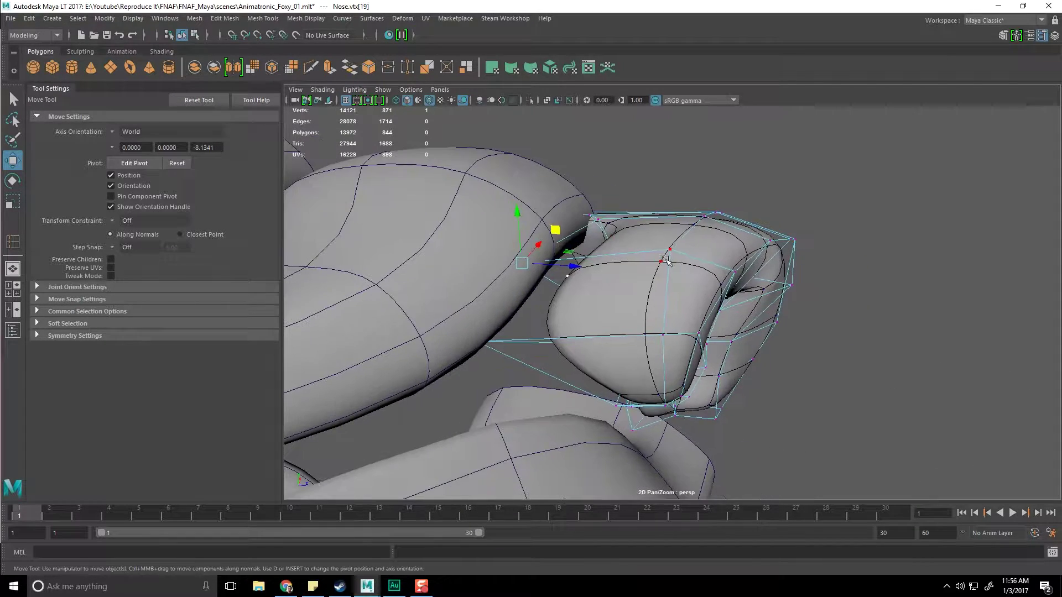
shift+click(663, 332)
alt+drag(664, 332, 677, 303)
drag(729, 221, 576, 370)
scroll(611, 401, up, 5)
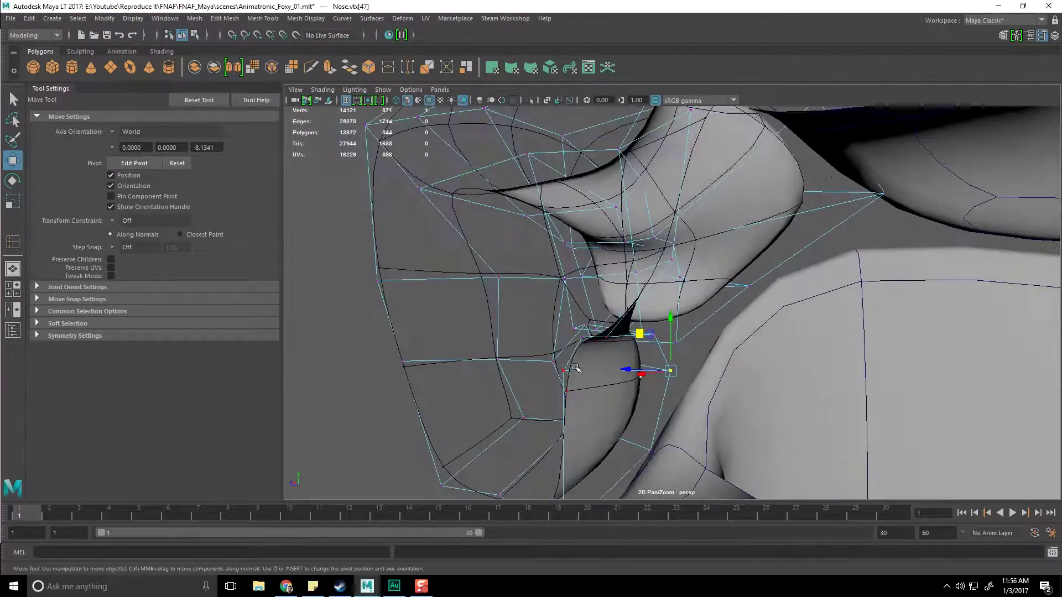
Step: Switch the nose to face editing, select the two rear faces of its lower lobe, and move them
right_drag(569, 281, 568, 317)
alt+drag(604, 414, 628, 418)
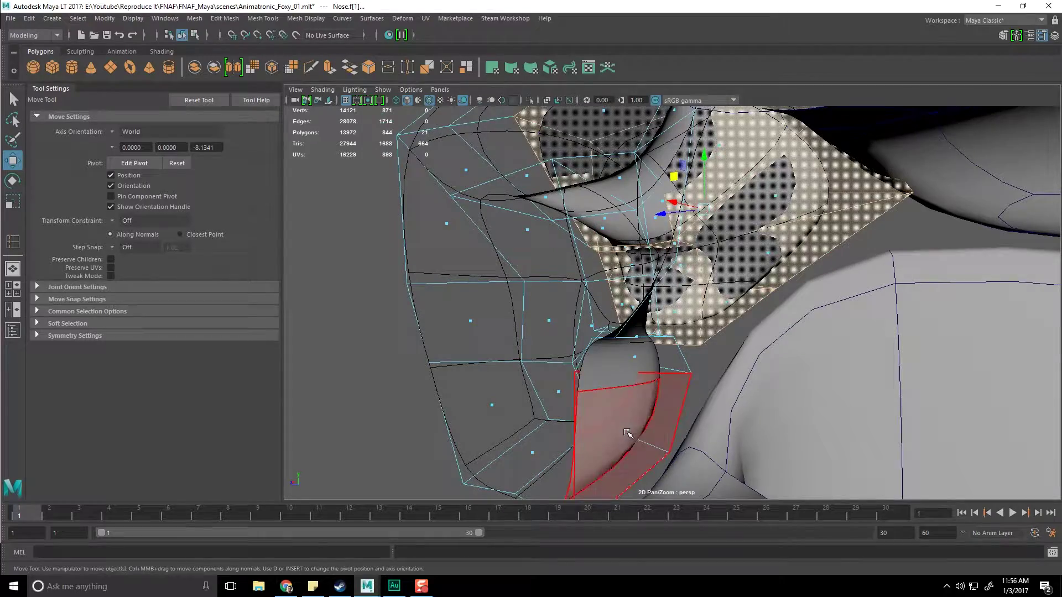
click(627, 432)
shift+click(634, 365)
alt+drag(630, 368, 554, 369)
scroll(547, 378, down, 3)
drag(482, 302, 513, 303)
alt+drag(672, 372, 673, 281)
right_drag(673, 281, 670, 337)
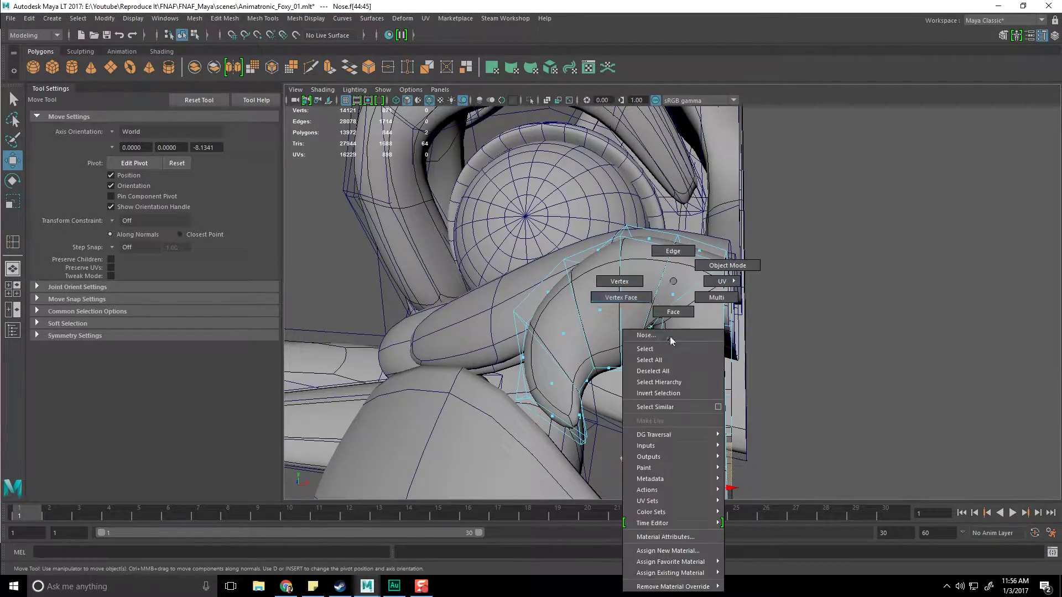
Step: Switch the nose to vertex editing without smoothing and adjust the vertices along the nostril curl's inner edge
right_drag(628, 293, 620, 282)
key(1)
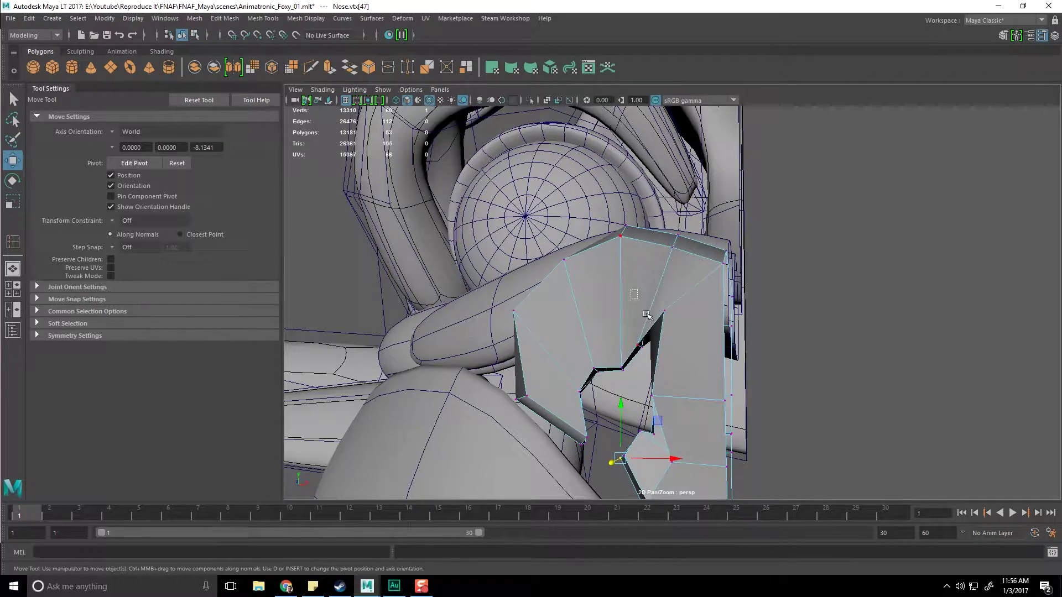
alt+drag(680, 372, 684, 324)
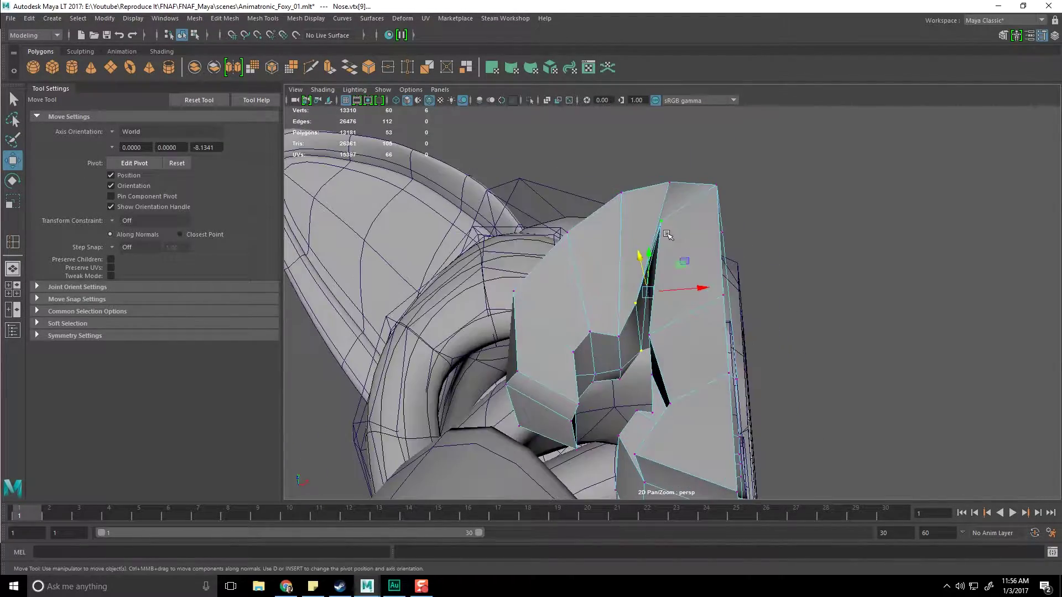
click(662, 231)
mouse_move(674, 266)
alt+mouse_down()
mouse_move(664, 267)
mouse_move(671, 254)
mouse_move(666, 311)
mouse_move(671, 249)
mouse_move(684, 270)
mouse_move(655, 267)
mouse_move(687, 276)
alt+mouse_up()
shift+click(657, 269)
Step: Reposition the individual vertices along the underside of the nostril curl to even out its inner edge
alt+drag(661, 354, 812, 313)
click(713, 339)
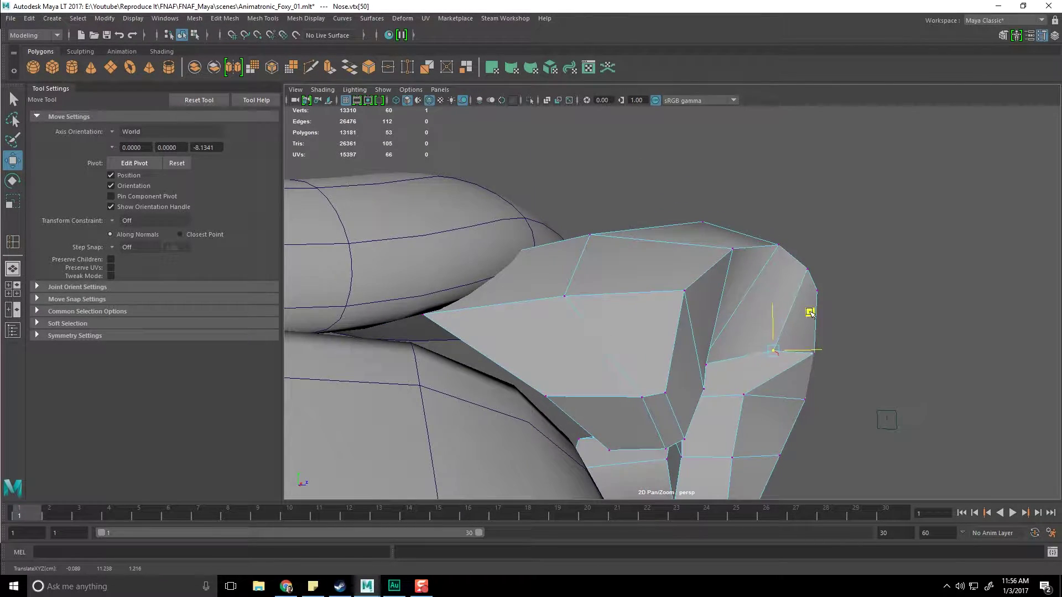
mouse_move(769, 343)
alt+mouse_down()
mouse_move(716, 352)
mouse_move(757, 347)
alt+mouse_up()
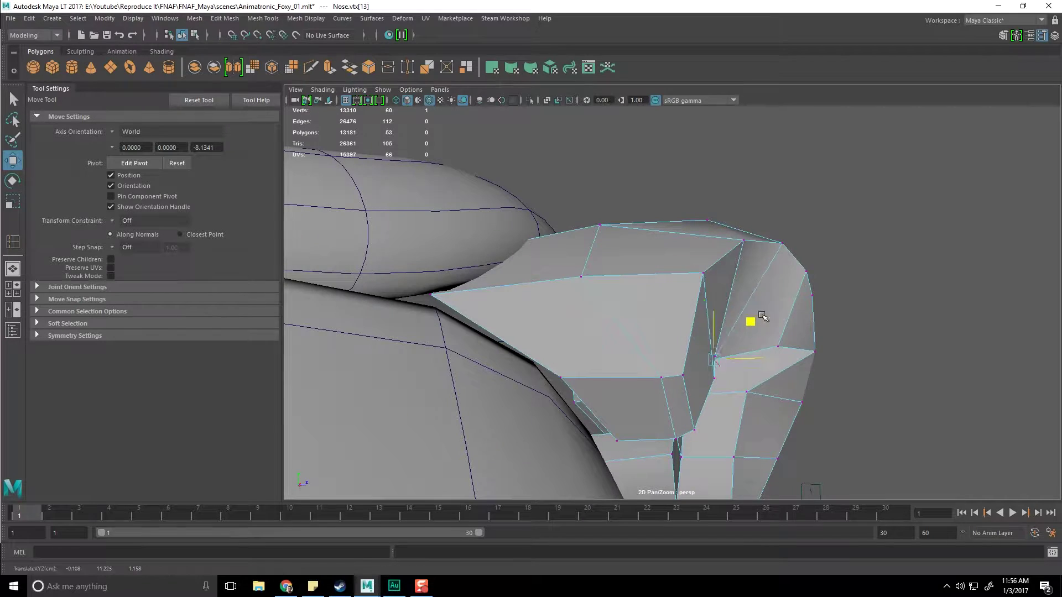
alt+drag(785, 312, 737, 314)
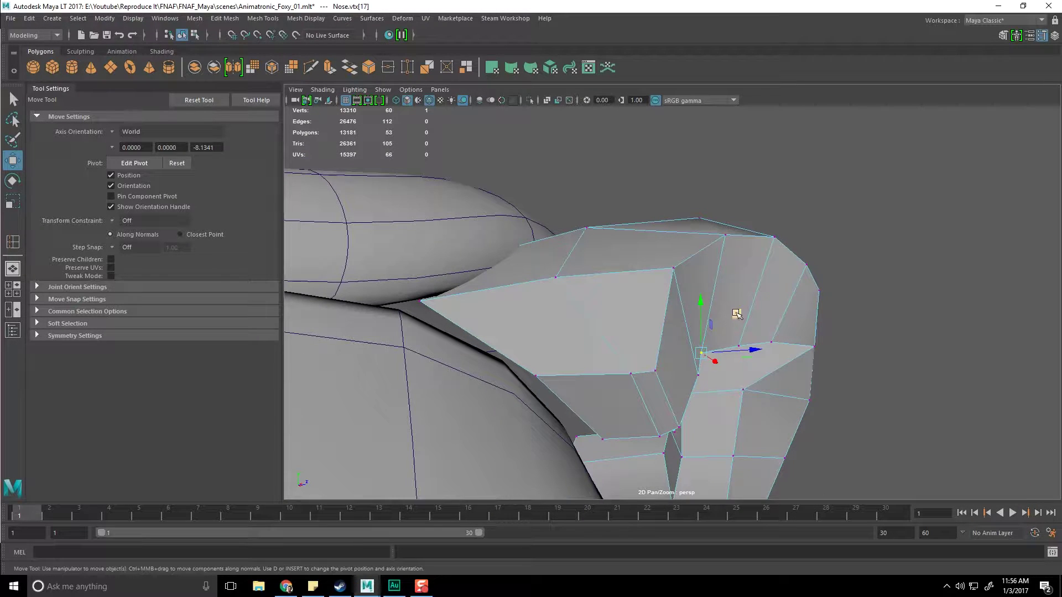
Step: Show the nose with smoothing and reposition the vertices at its upper front corner
key(2)
alt+drag(795, 339, 715, 254)
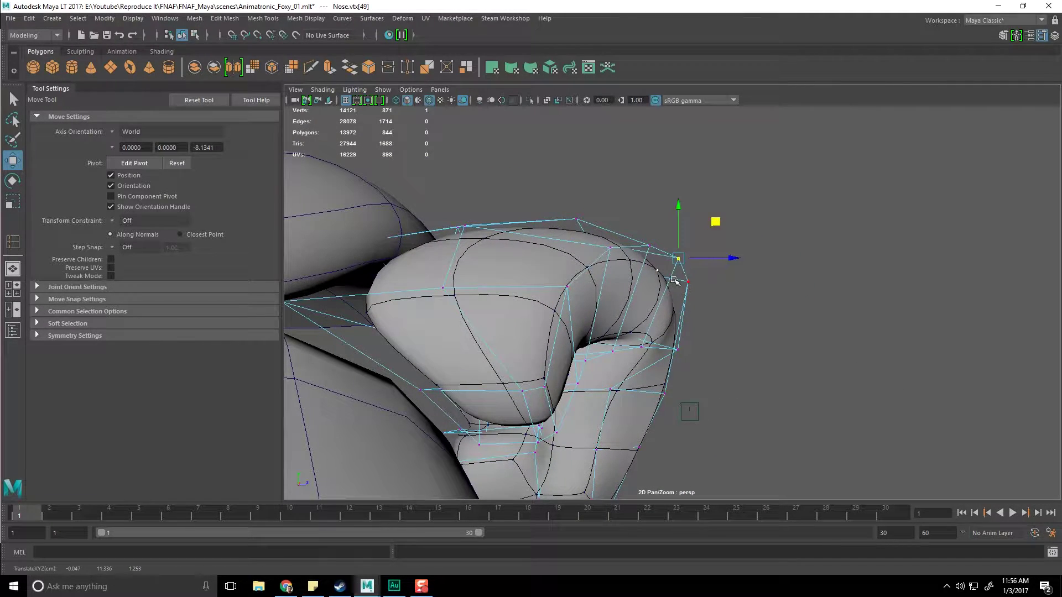
mouse_move(717, 237)
alt+mouse_down()
mouse_move(707, 270)
mouse_move(671, 269)
mouse_move(711, 238)
mouse_move(680, 289)
mouse_move(749, 315)
mouse_move(722, 297)
mouse_move(741, 311)
mouse_move(582, 275)
alt+mouse_up()
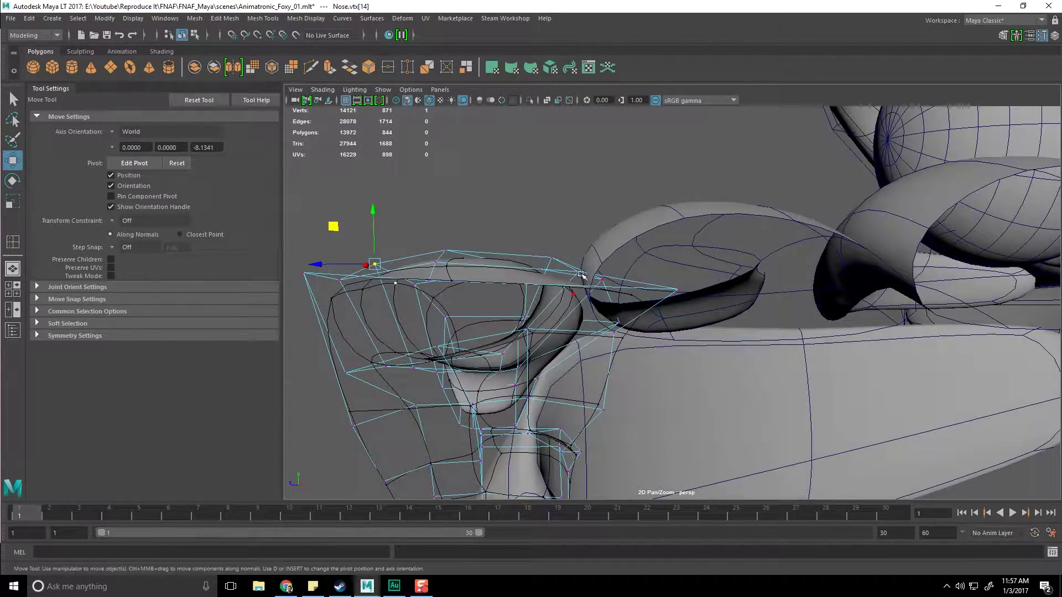
Step: Move the group of vertices at the nose's upper rear and return to object mode
alt+drag(689, 312, 664, 296)
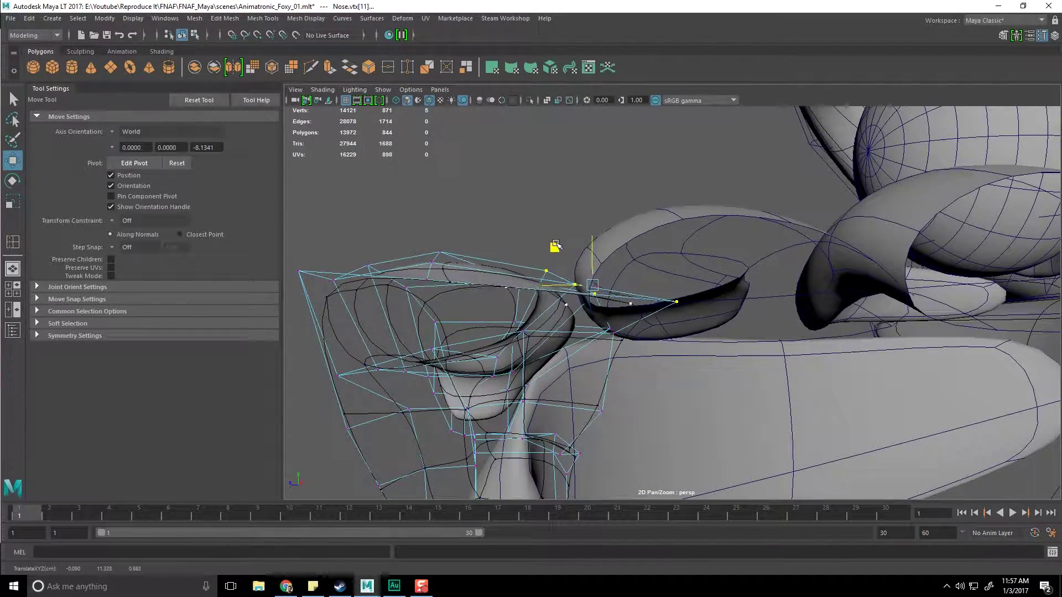
alt+drag(555, 245, 717, 385)
alt+drag(653, 344, 737, 292)
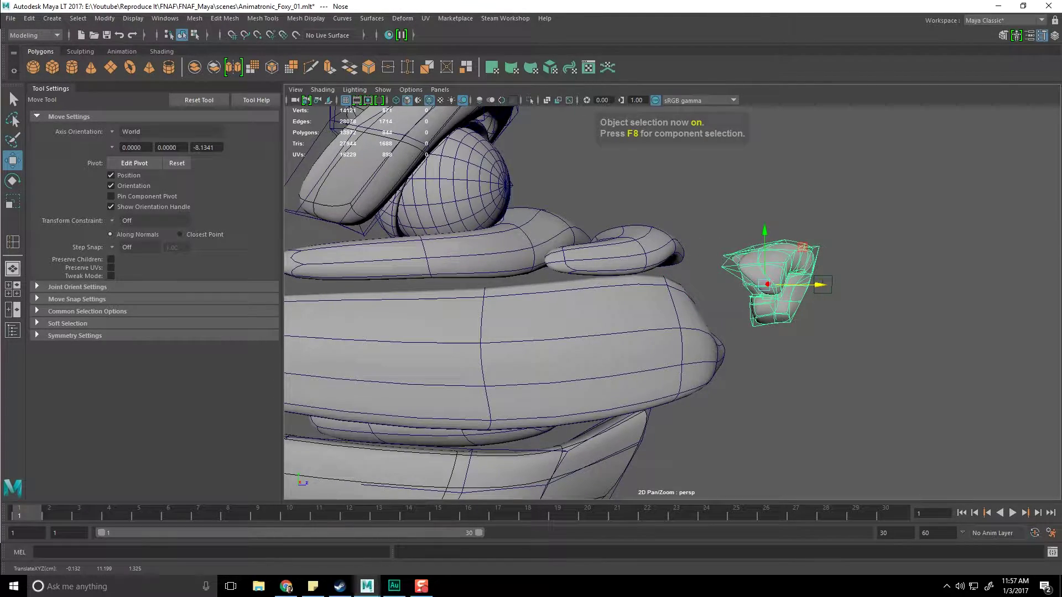
Step: Select the large muzzle piece below the nose and switch it to vertex editing
alt+drag(726, 270, 670, 298)
click(659, 258)
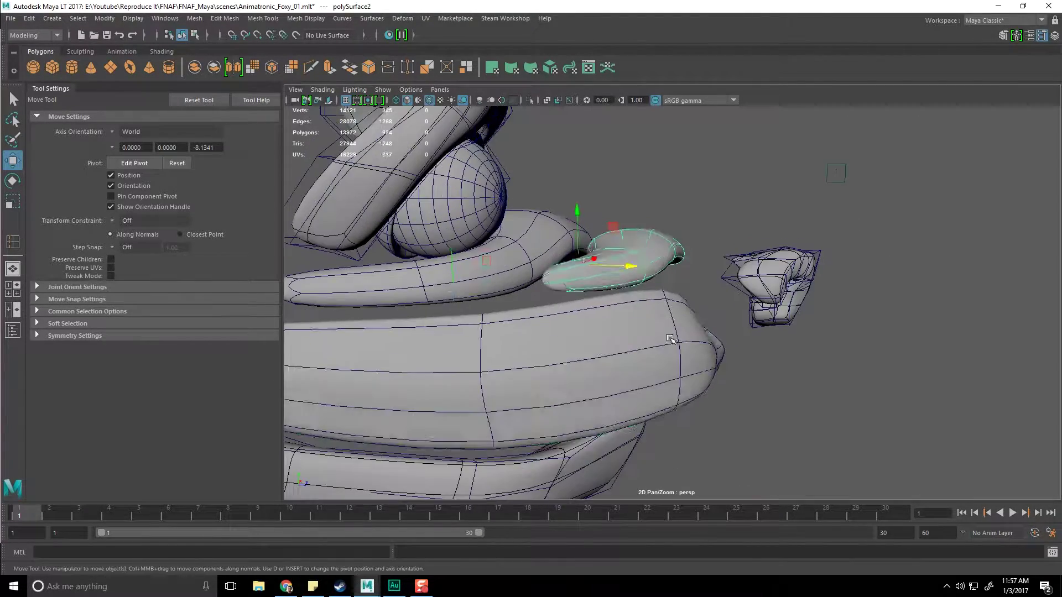
click(714, 352)
alt+middle_drag(716, 354, 672, 327)
alt+drag(673, 326, 601, 343)
right_drag(614, 281, 570, 283)
alt+drag(636, 299, 619, 306)
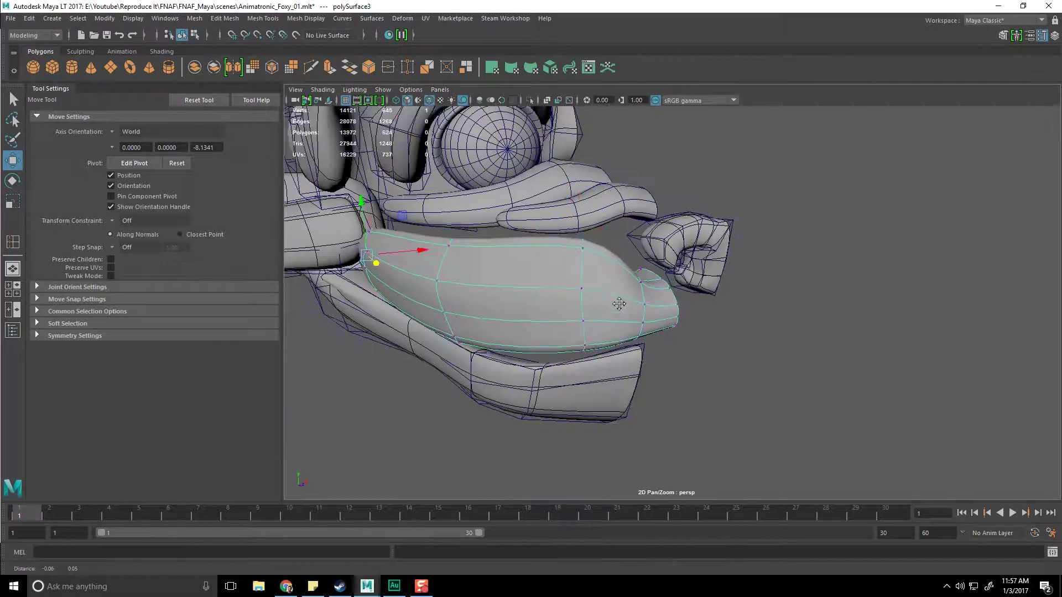
alt+middle_drag(622, 307, 741, 346)
alt+drag(747, 346, 600, 282)
Step: Switch the muzzle to edge editing and raise the edge loop just behind its front end
right_drag(600, 281, 602, 344)
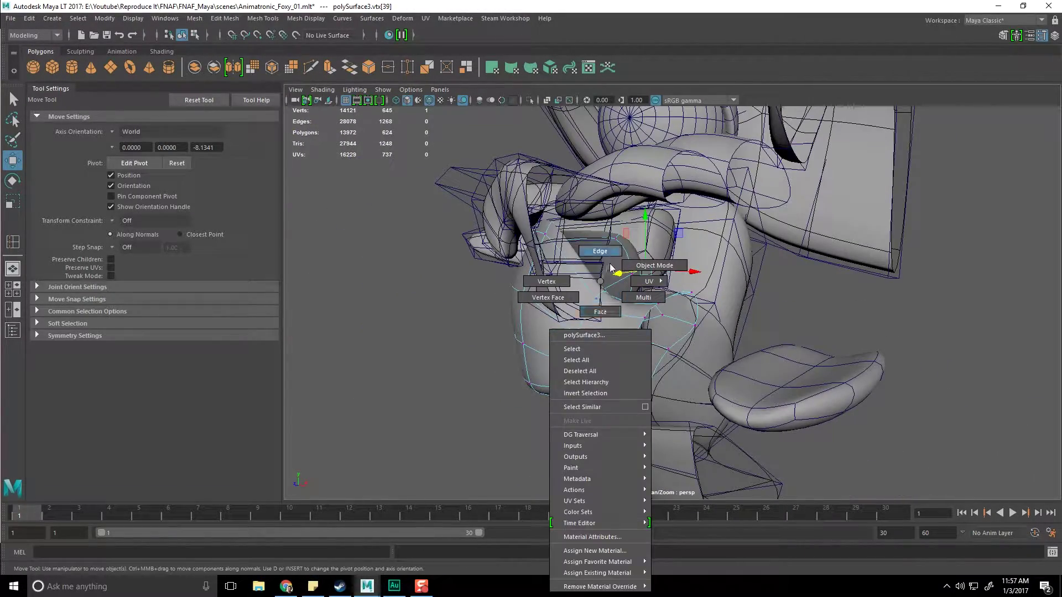
right_drag(610, 264, 604, 252)
key(r)
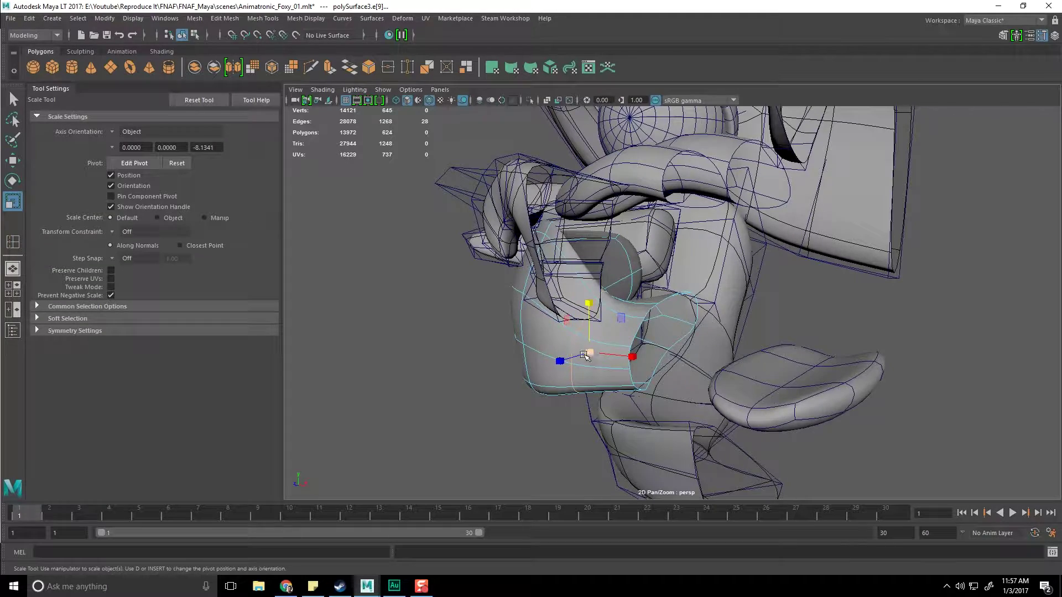
key(w)
alt+drag(611, 354, 595, 309)
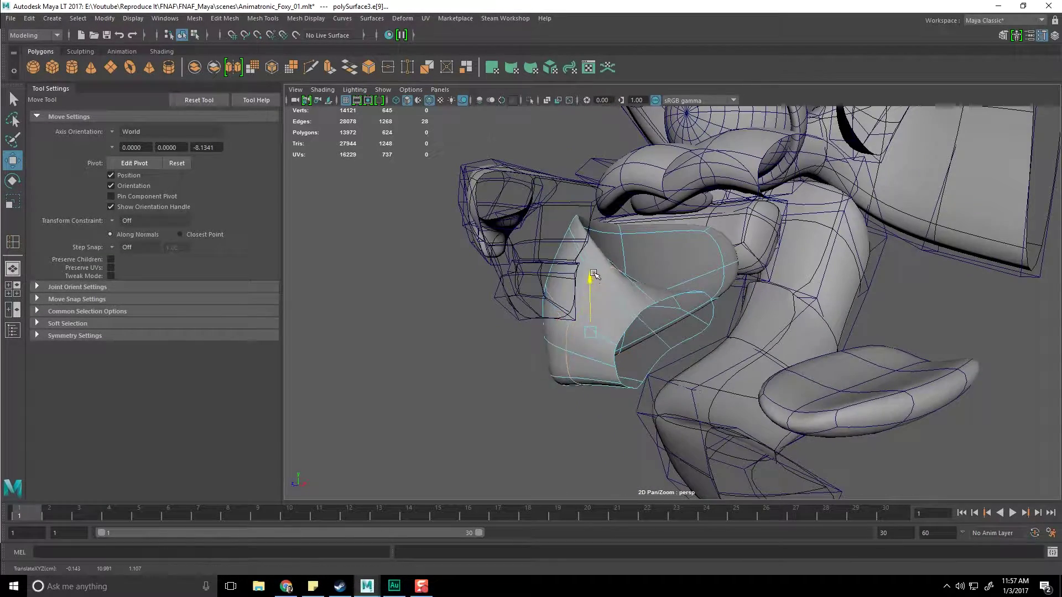
alt+drag(598, 241, 633, 328)
Step: Scale the edge loop at the muzzle's open front end along its depth and move it forward below the nose
right_drag(634, 329, 632, 332)
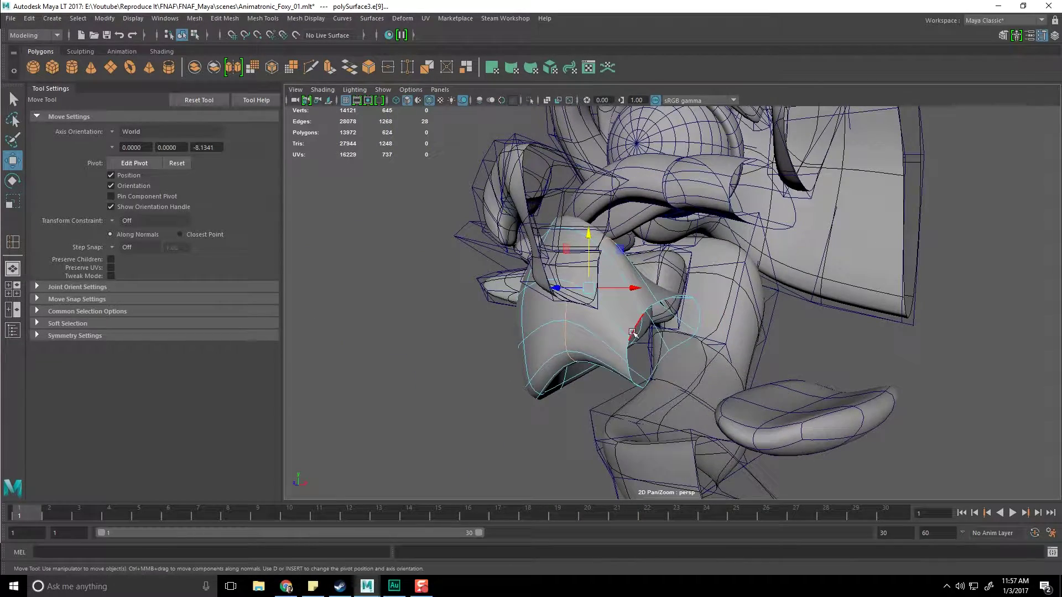
alt+drag(679, 348, 698, 329)
key(r)
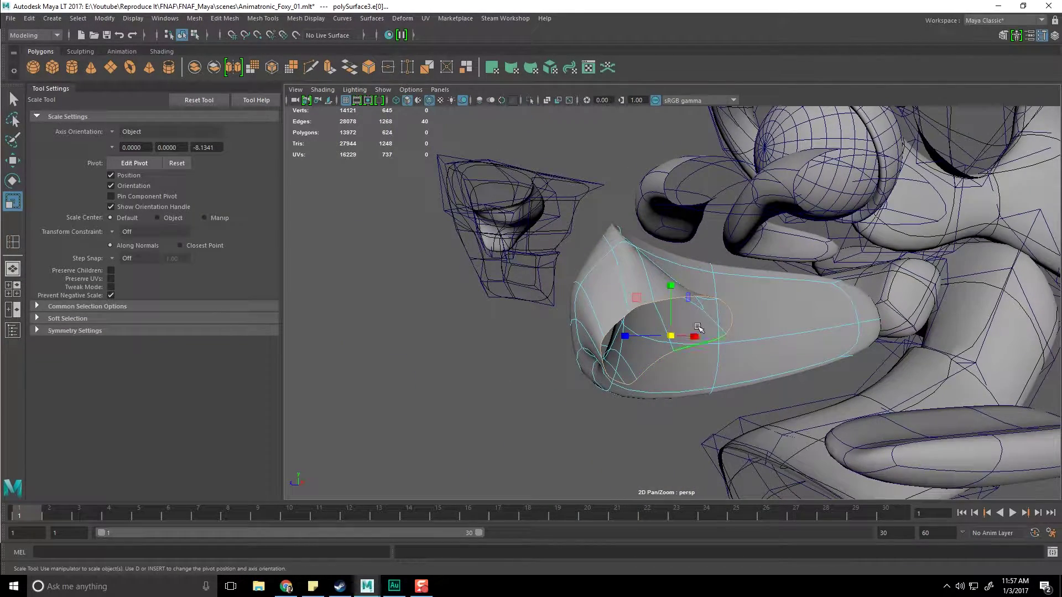
drag(624, 335, 635, 291)
key(w)
drag(558, 264, 555, 266)
alt+drag(547, 307, 702, 313)
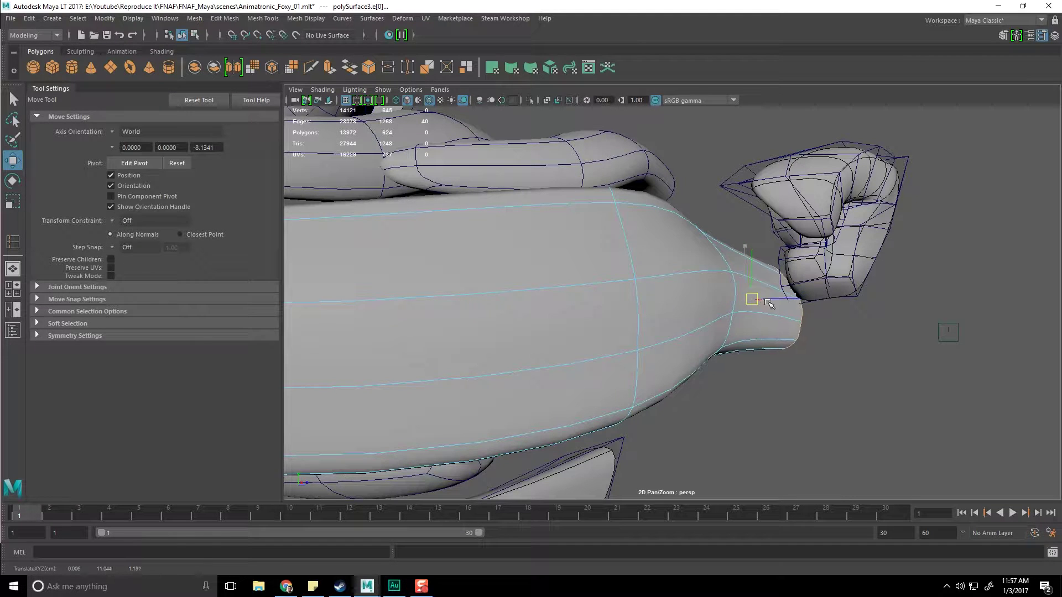
drag(768, 302, 783, 310)
Step: Move the edge loop behind the muzzle's front end forward and round off the tip
right_drag(747, 304, 734, 300)
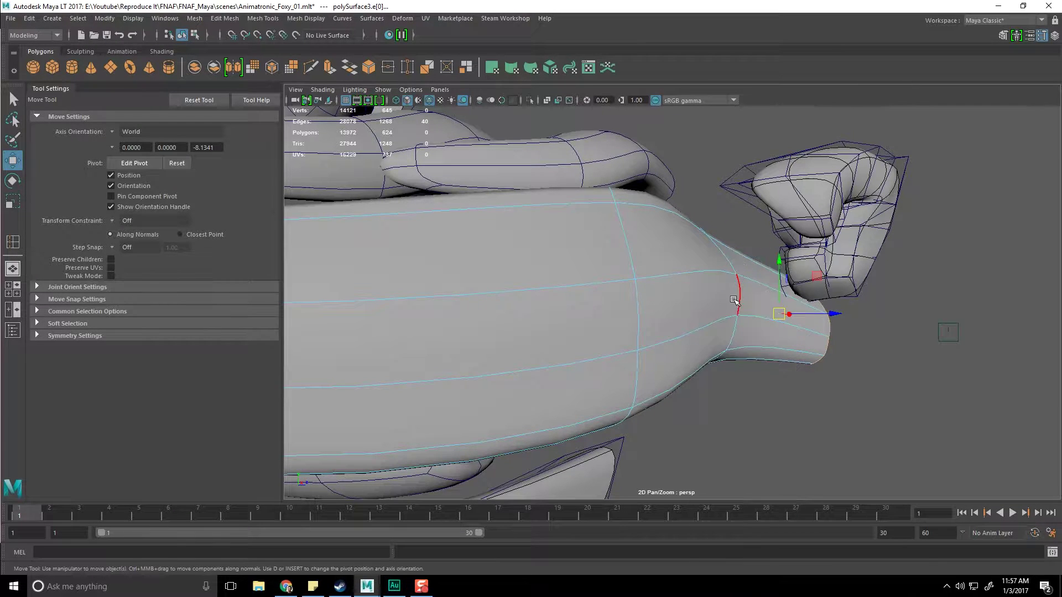
alt+drag(732, 322, 833, 329)
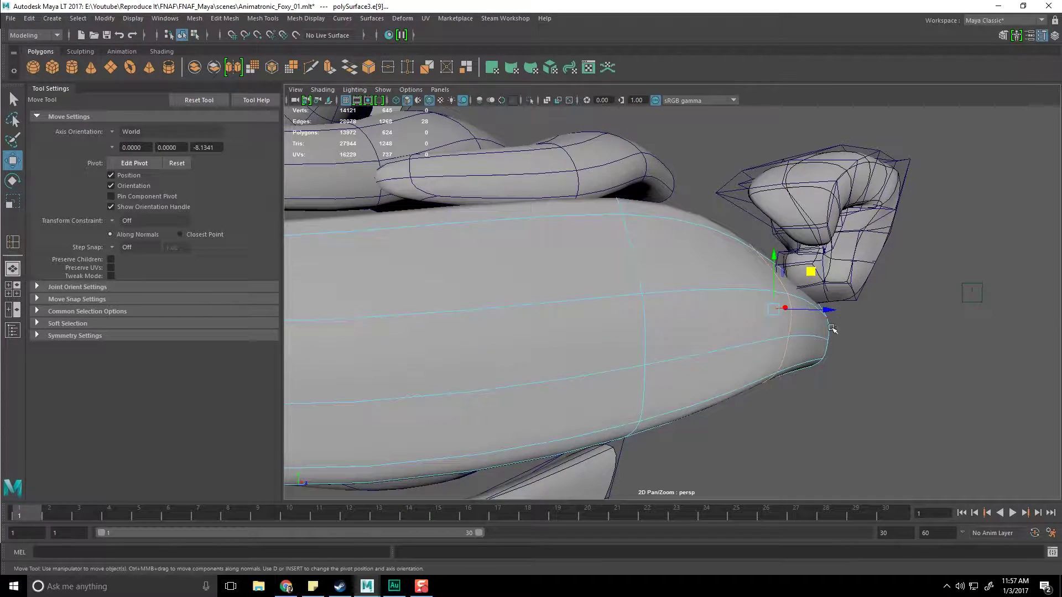
alt+drag(814, 284, 723, 334)
alt+right_drag(808, 338, 773, 354)
alt+middle_drag(774, 356, 773, 327)
alt+drag(774, 326, 782, 318)
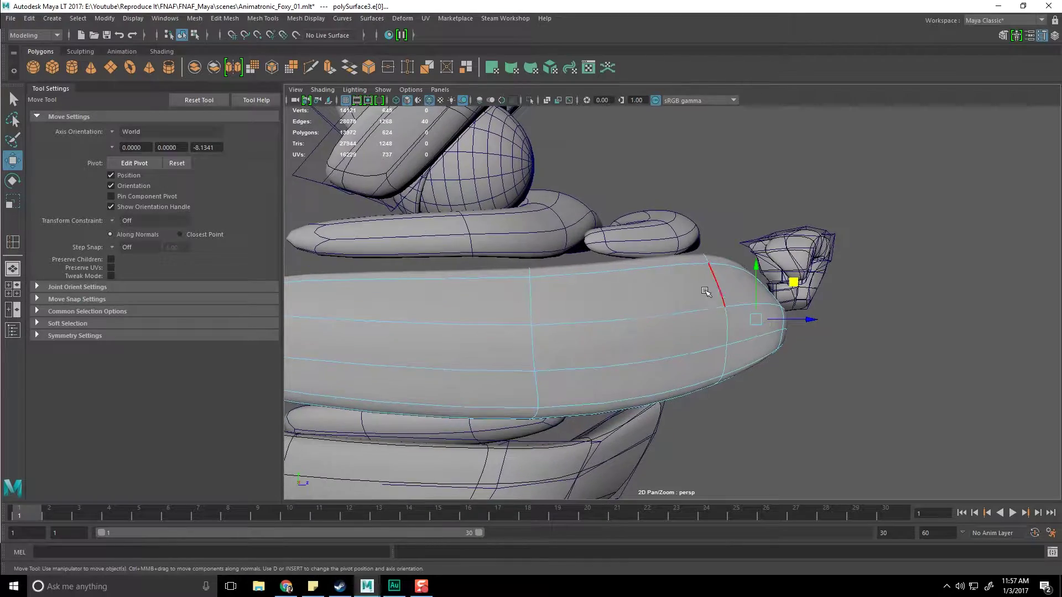
alt+right_drag(733, 295, 739, 304)
alt+middle_drag(691, 322, 732, 327)
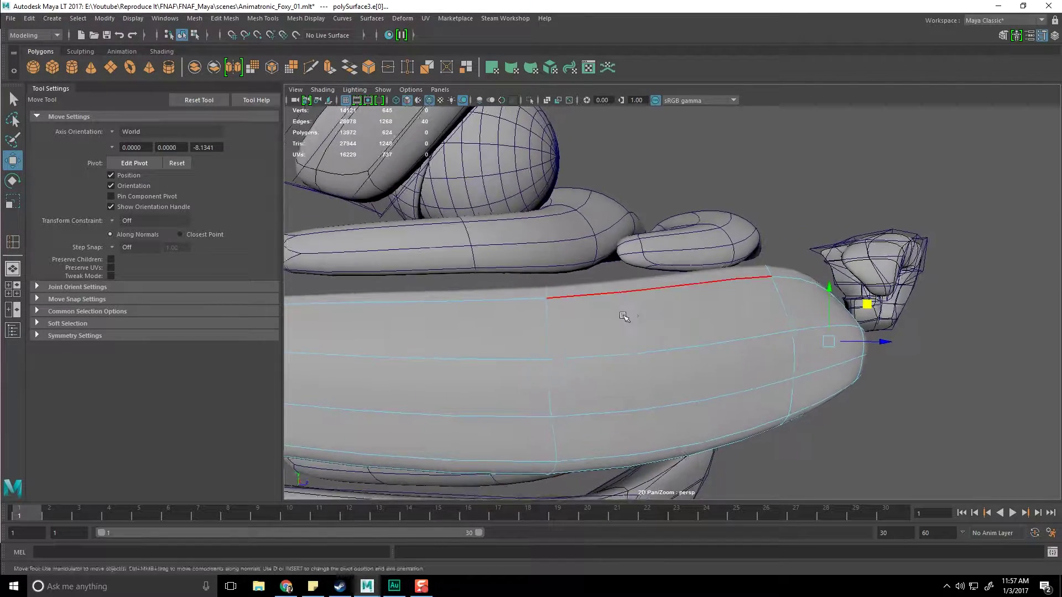
Step: Lower the edge loops around the muzzle's middle and front to even out its side profile
alt+drag(625, 316, 665, 324)
right_drag(665, 324, 640, 308)
alt+drag(640, 309, 639, 260)
click(669, 277)
alt+middle_drag(766, 281, 659, 304)
click(707, 272)
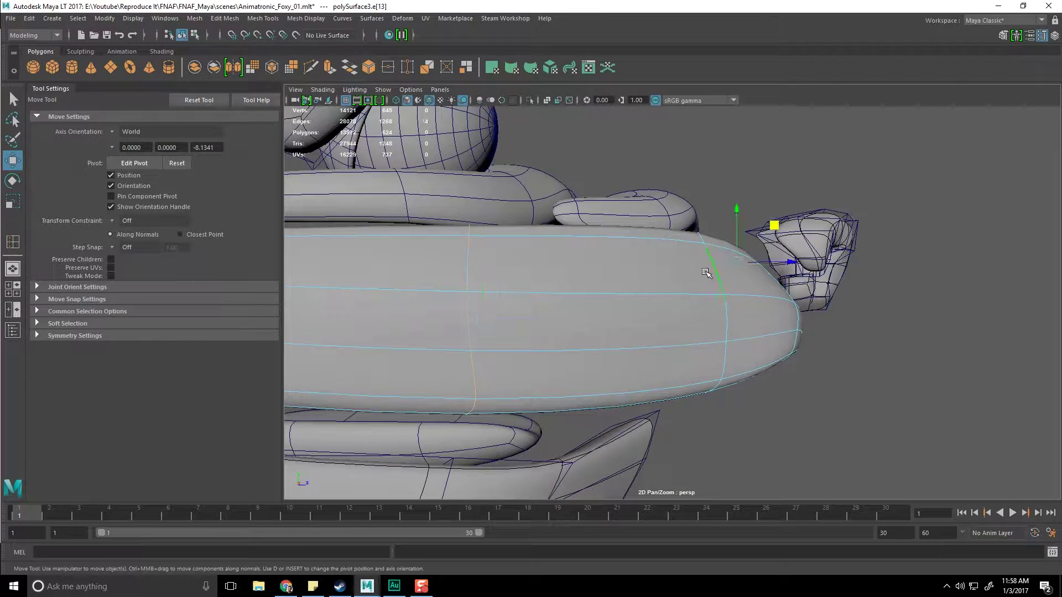
middle_drag(768, 268, 767, 286)
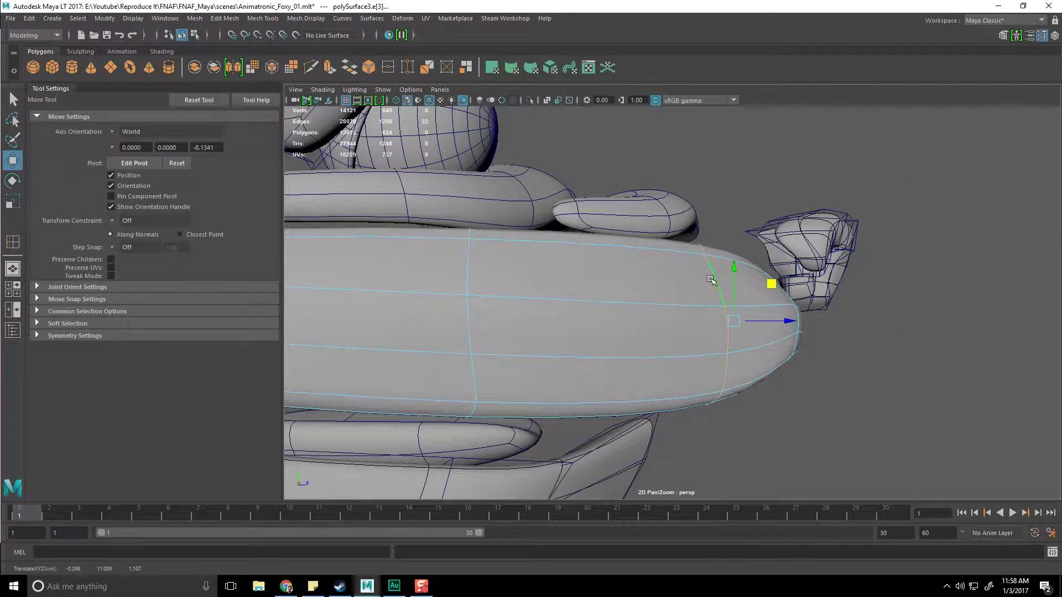
Step: Insert an edge loop between the muzzle's middle and front loops and move it slightly downward
key(F8)
mouse_move(594, 299)
shift+right_down()
mouse_move(539, 308)
mouse_move(580, 308)
shift+right_up()
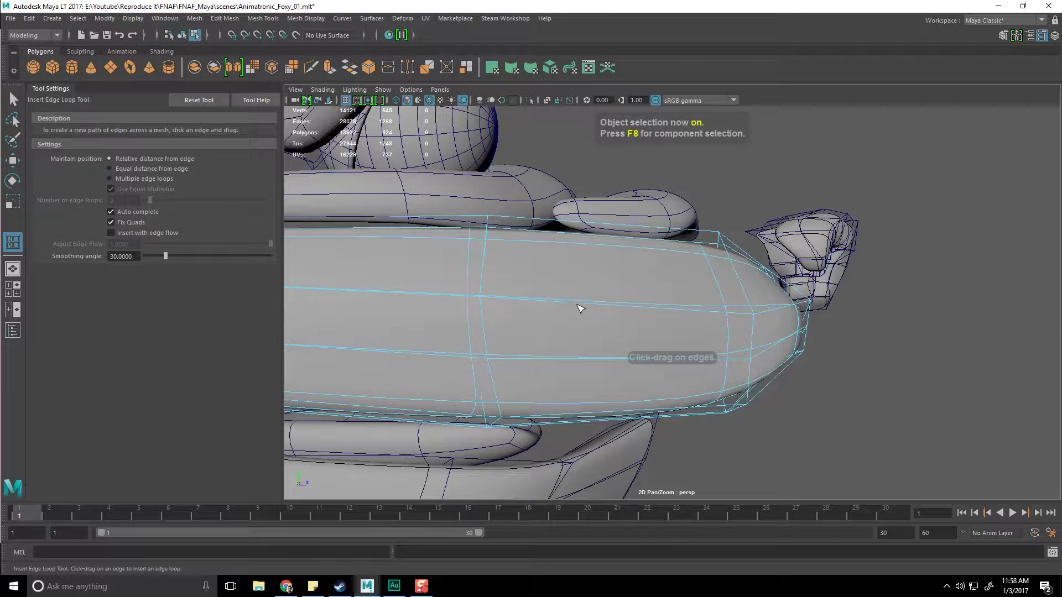
click(631, 316)
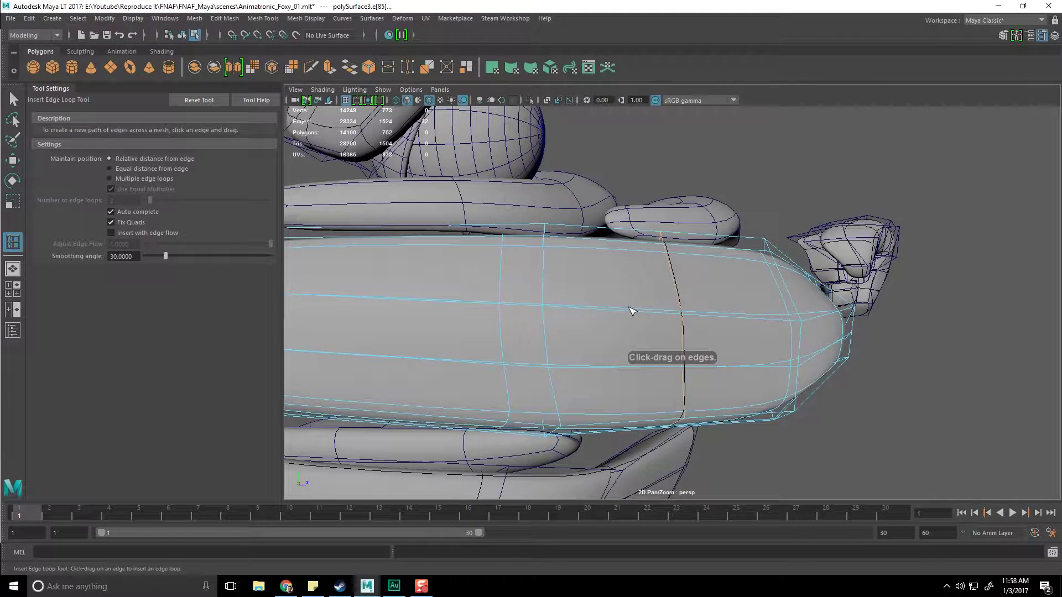
key(f)
key(w)
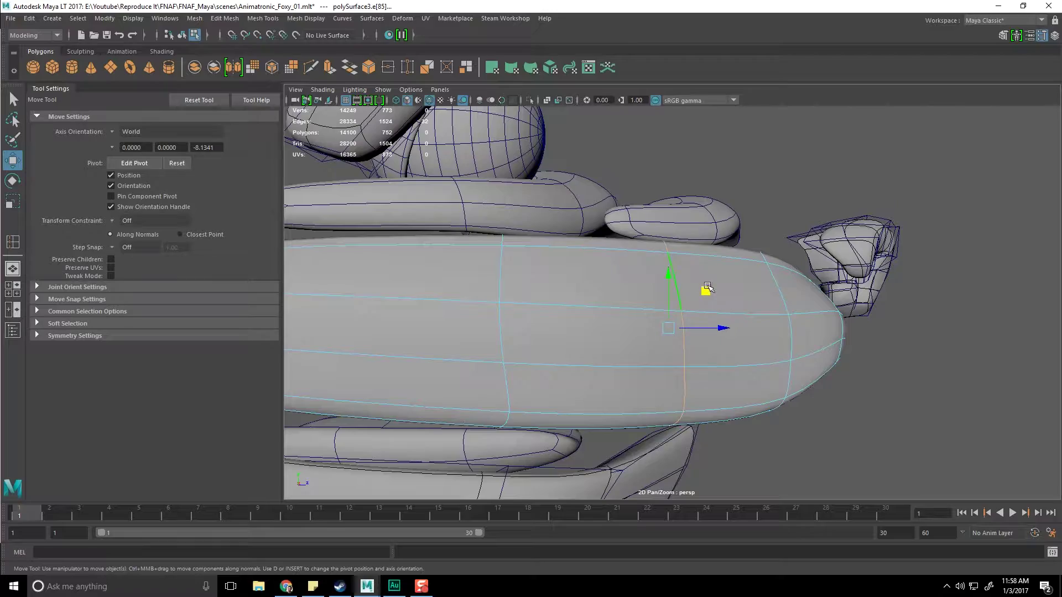
drag(708, 287, 707, 300)
Step: Scale and lower the edge loop nearest the muzzle's center seam to fill out its front underside
alt+drag(761, 327, 631, 282)
right_drag(632, 281, 595, 280)
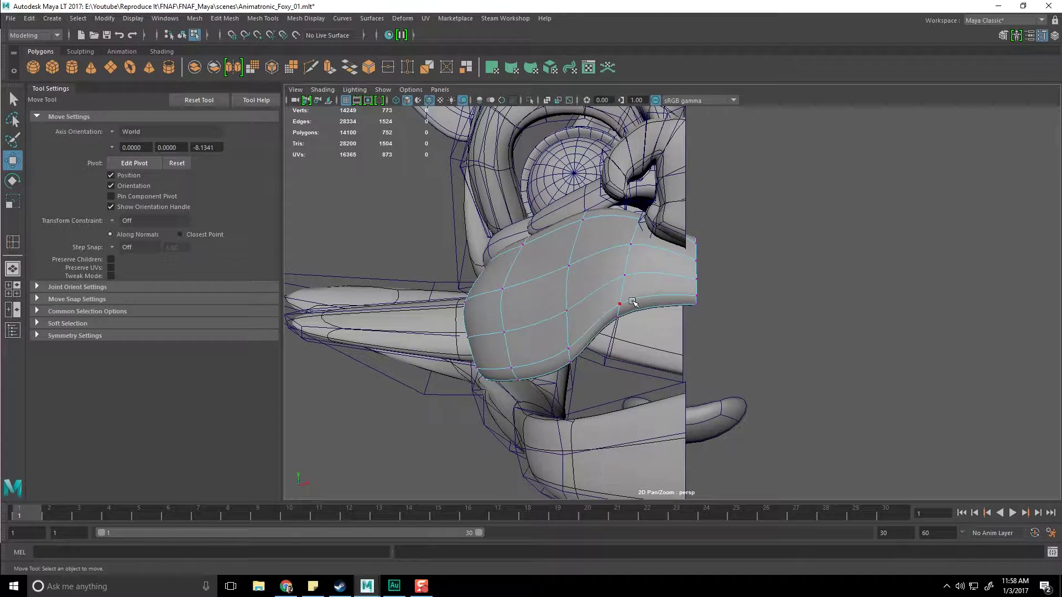
alt+drag(632, 303, 628, 293)
right_drag(631, 281, 631, 253)
double_click(618, 272)
alt+drag(619, 273, 631, 296)
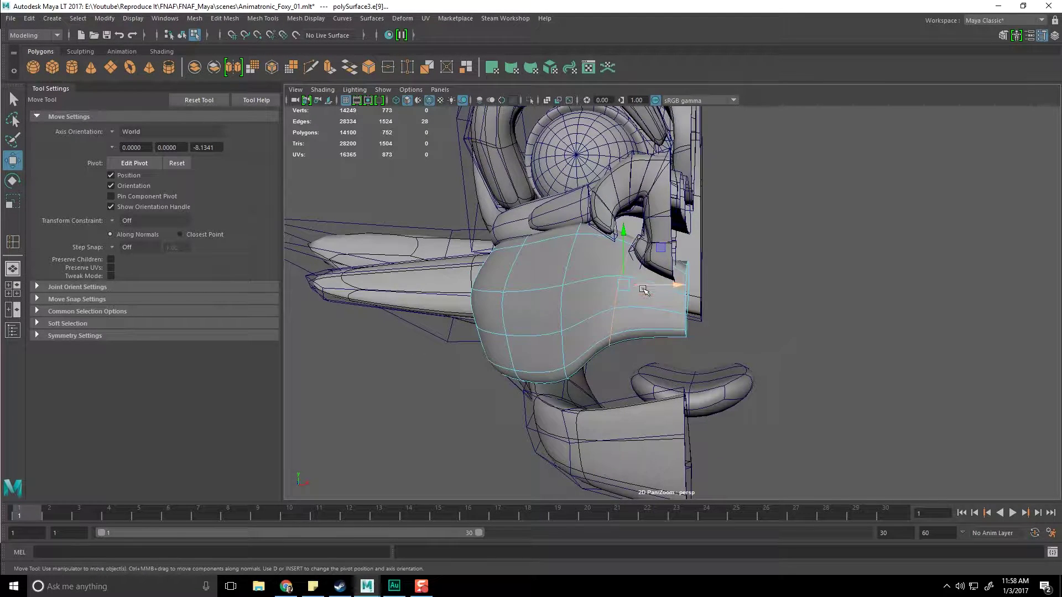
key(r)
key(w)
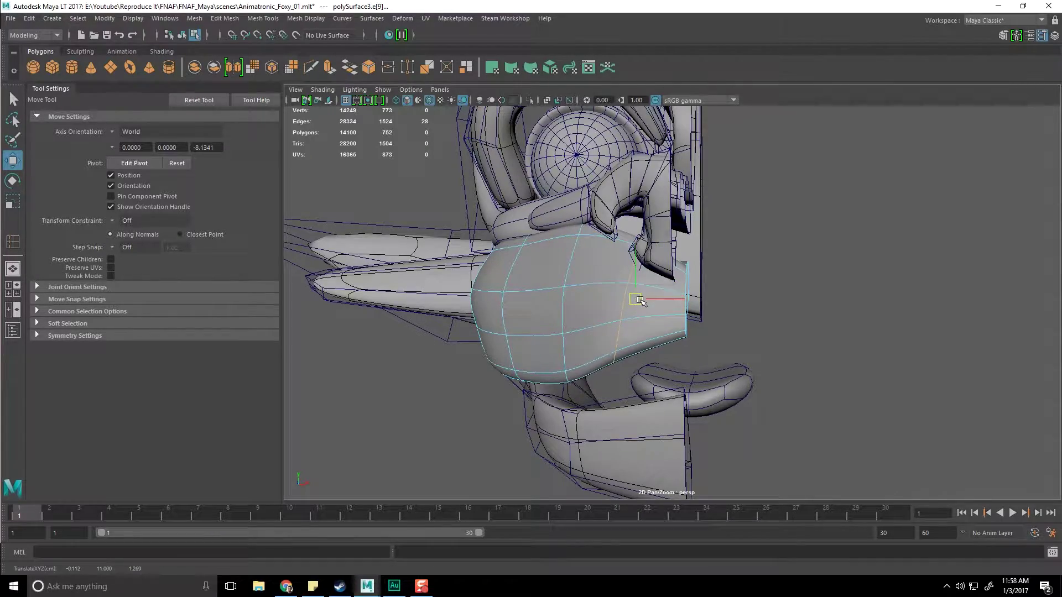
alt+drag(640, 300, 660, 319)
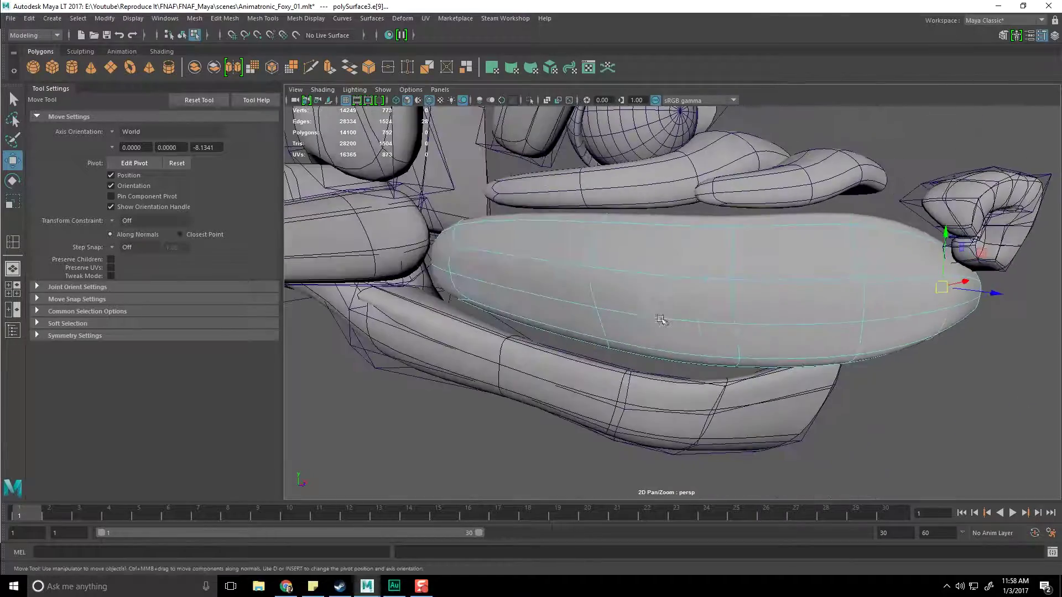
Step: Switch the muzzle to vertex editing and move the vertices of the inserted loop to shape its outer side
right_drag(664, 280, 610, 282)
alt+drag(719, 303, 692, 194)
drag(758, 399, 759, 400)
alt+drag(758, 399, 709, 323)
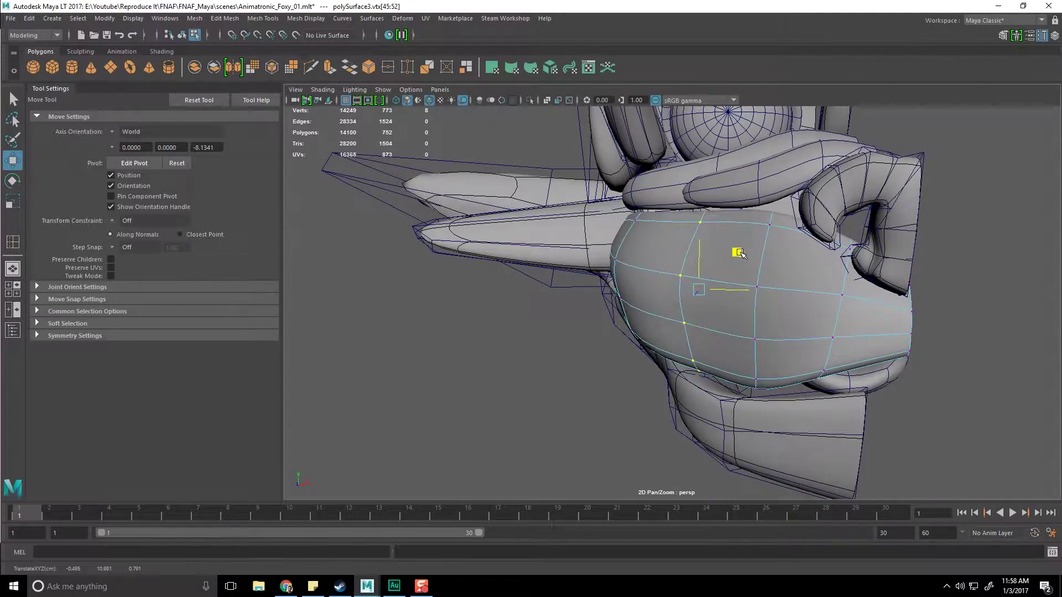
Step: Select the next ring of vertices toward the muzzle's rear and move it inward
alt+drag(701, 267, 639, 264)
drag(626, 314, 662, 356)
alt+drag(661, 362, 600, 382)
drag(655, 244, 701, 244)
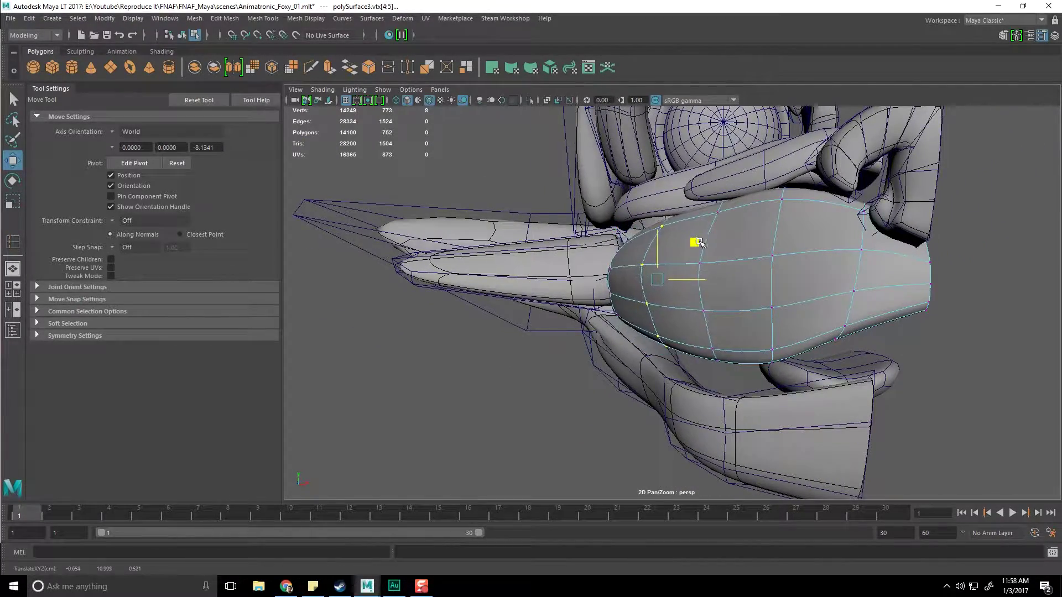
Step: Adjust the vertices at the muzzle's rear end beside the cheek and return to object mode
alt+drag(647, 271, 487, 271)
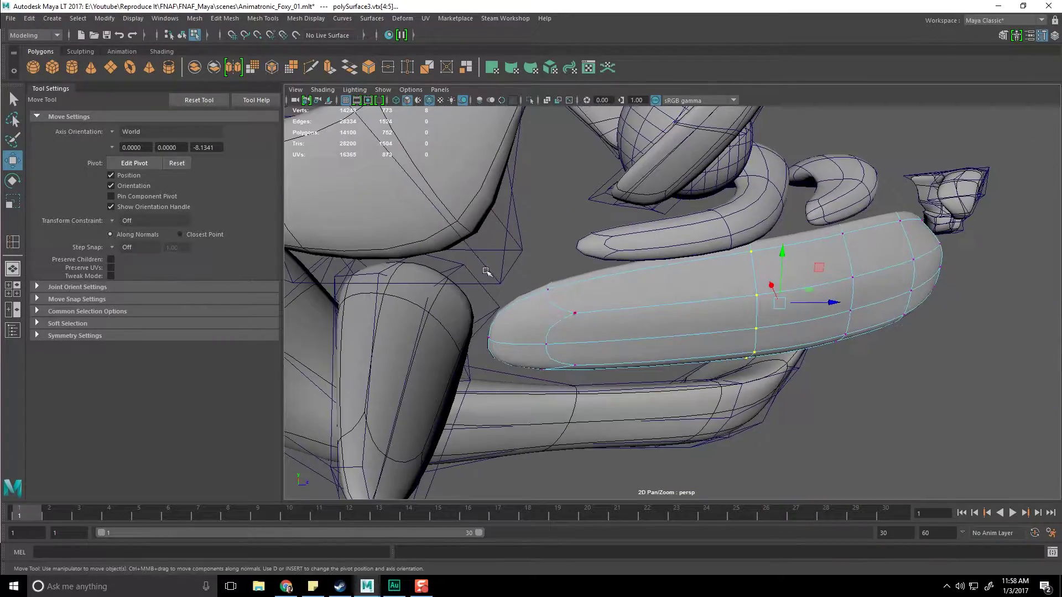
drag(633, 412, 636, 414)
alt+drag(636, 415, 631, 377)
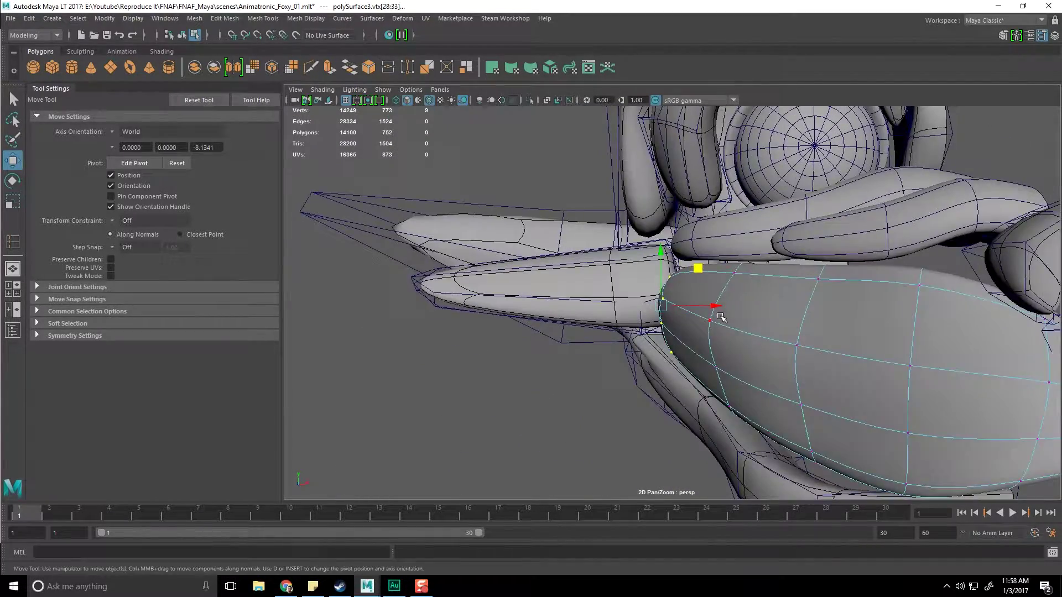
alt+drag(718, 315, 702, 320)
alt+drag(722, 270, 644, 320)
key(r)
key(F8)
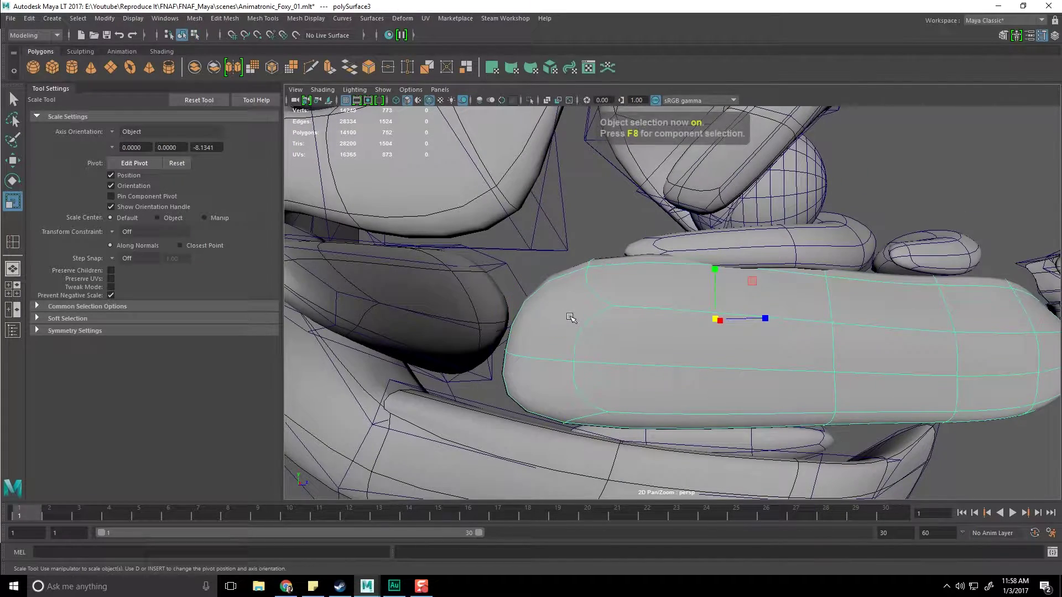
Step: Insert a crosswise edge loop around the muzzle near its rear end
alt+drag(571, 318, 603, 293)
shift+right_click(603, 293)
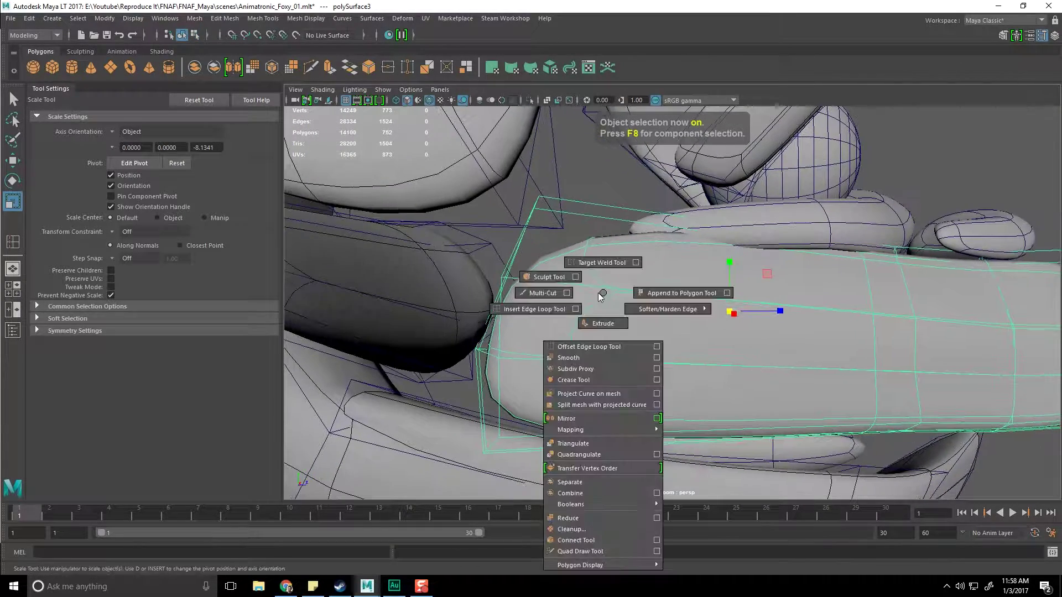
click(541, 309)
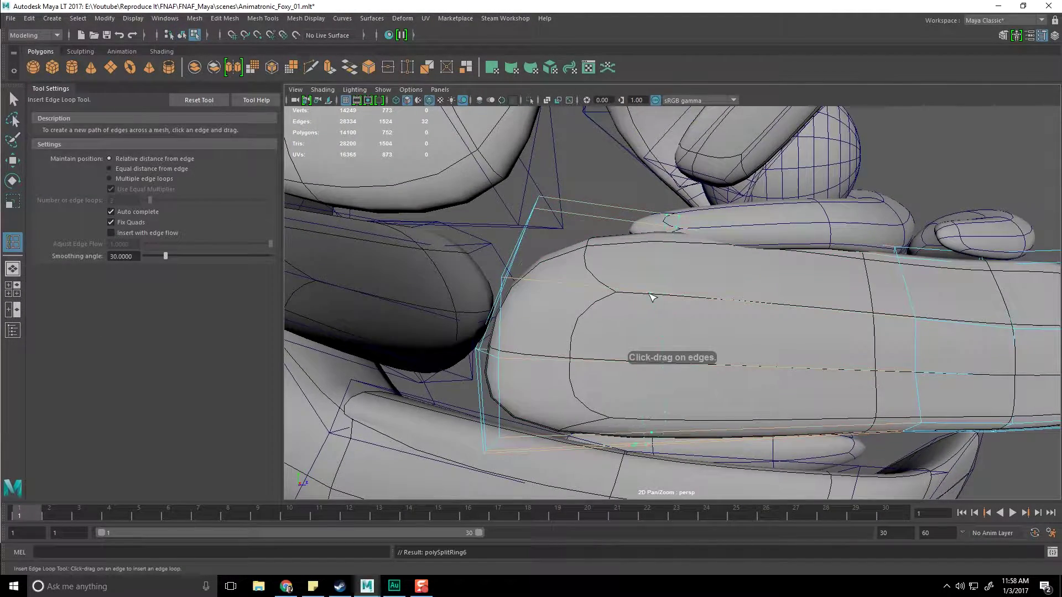
click(650, 294)
alt+drag(641, 324, 681, 357)
key(q)
right_drag(643, 281, 639, 314)
click(651, 331)
alt+drag(648, 331, 600, 322)
key(w)
right_drag(601, 322, 601, 292)
double_click(572, 307)
alt+drag(571, 307, 653, 327)
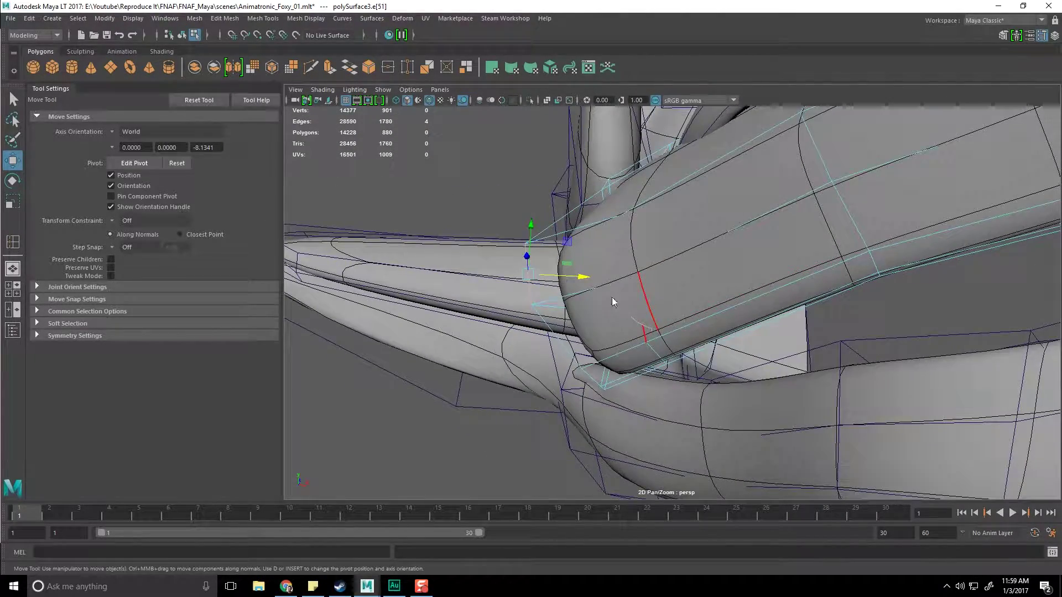
Step: Try to move the vertices beneath the muzzle's rear end and undo the last change
right_drag(612, 297, 619, 320)
drag(624, 376, 666, 391)
mouse_move(666, 391)
alt+mouse_down()
mouse_move(695, 417)
mouse_move(680, 394)
alt+mouse_up()
drag(666, 332, 632, 325)
alt+drag(653, 360, 651, 338)
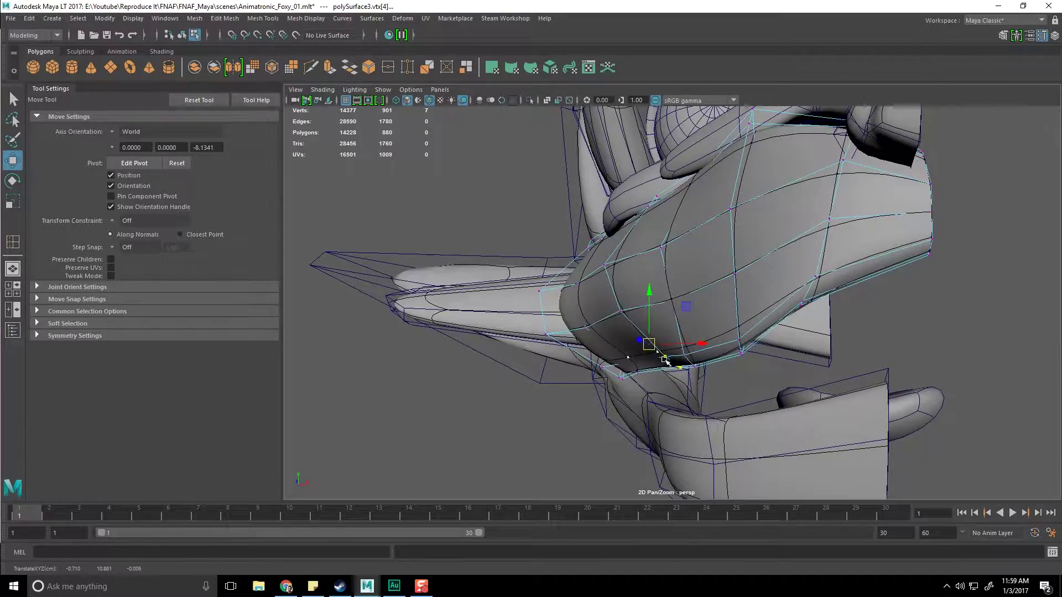
alt+right_drag(665, 360, 609, 310)
alt+drag(609, 310, 804, 324)
alt+middle_drag(804, 325, 664, 293)
alt+right_drag(664, 293, 674, 353)
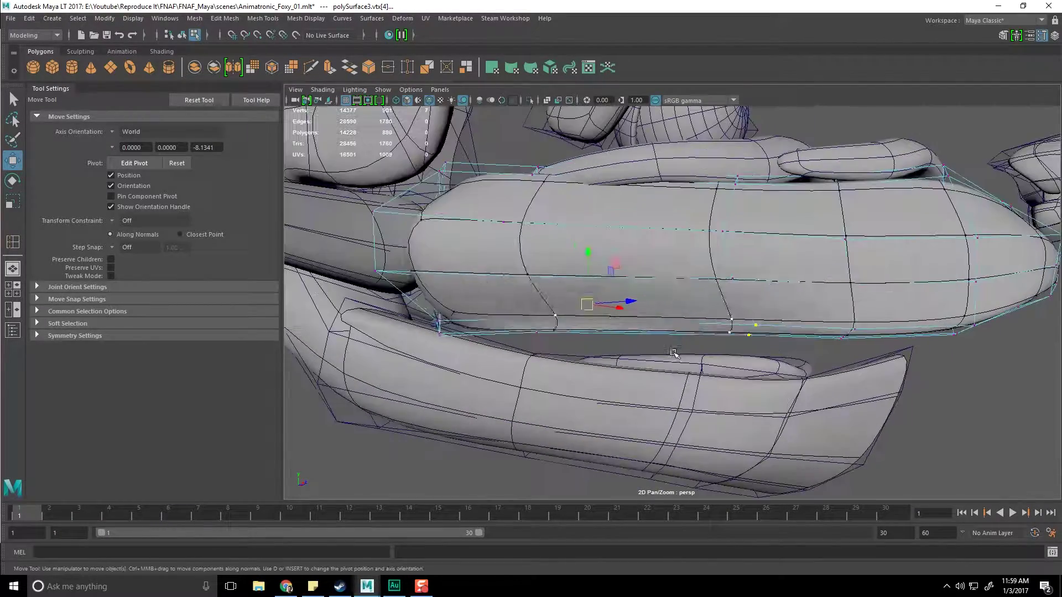
key(ctrl+z)
Step: Adjust the height of the vertices along the muzzle's underside and reposition the inserted loop near its rear end
alt+drag(761, 374, 549, 326)
alt+drag(549, 326, 523, 312)
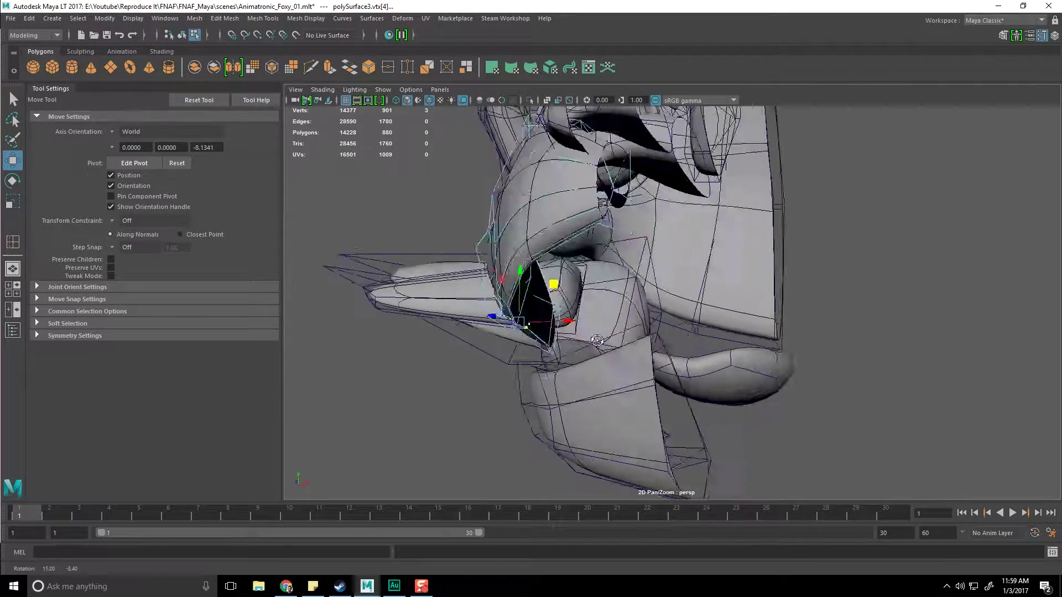
drag(313, 412, 931, 356)
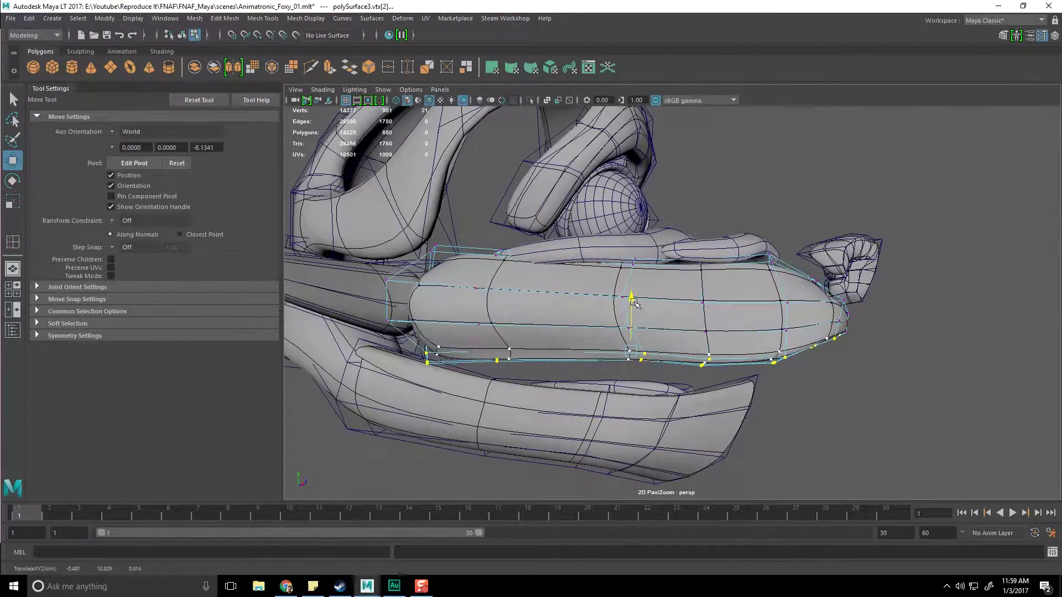
alt+drag(634, 299, 629, 325)
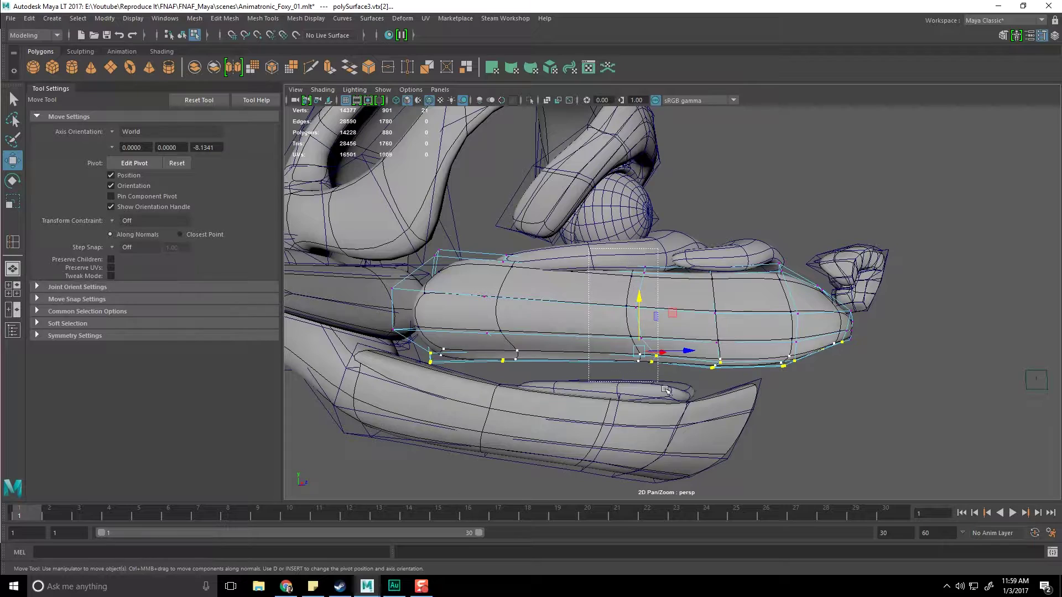
alt+drag(666, 283, 535, 237)
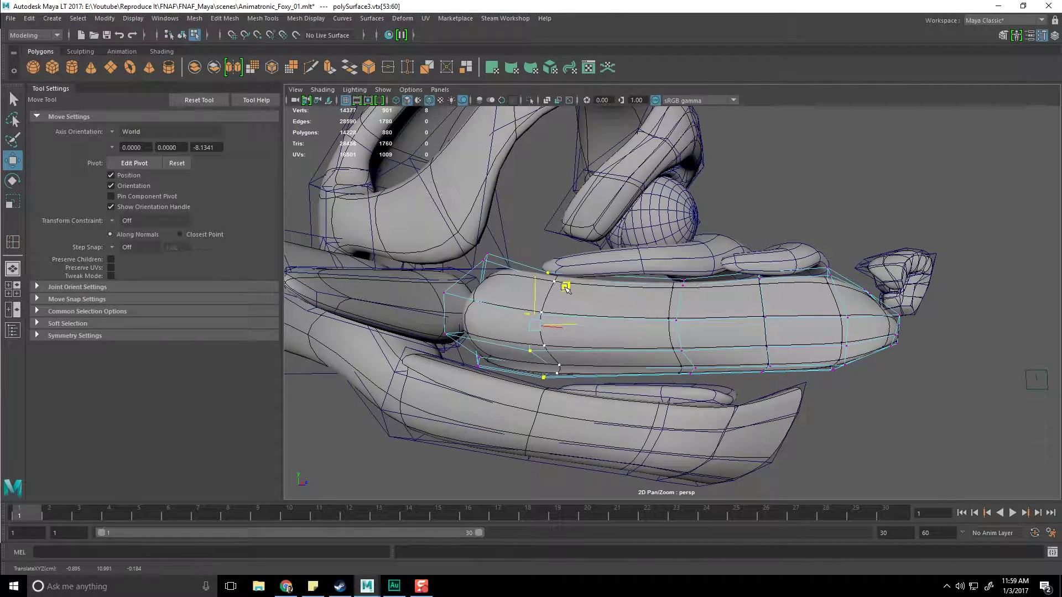
Step: Switch the longer curved plate above the muzzle to vertex editing and move its rear-tip vertices forward
alt+middle_drag(565, 288, 600, 304)
alt+right_drag(599, 304, 648, 264)
click(625, 268)
alt+middle_drag(647, 265, 650, 290)
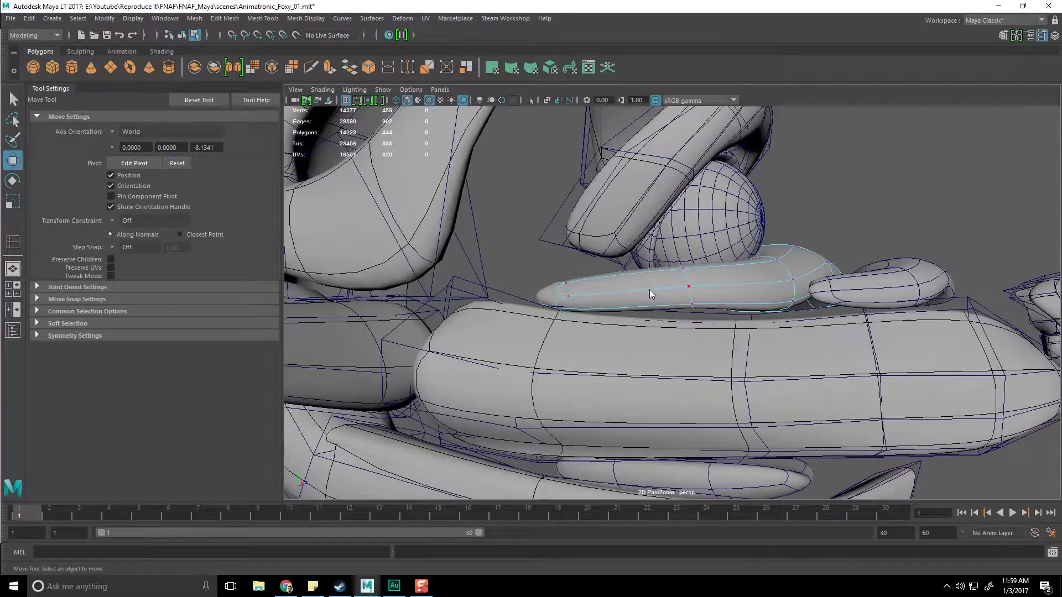
right_drag(649, 283, 581, 266)
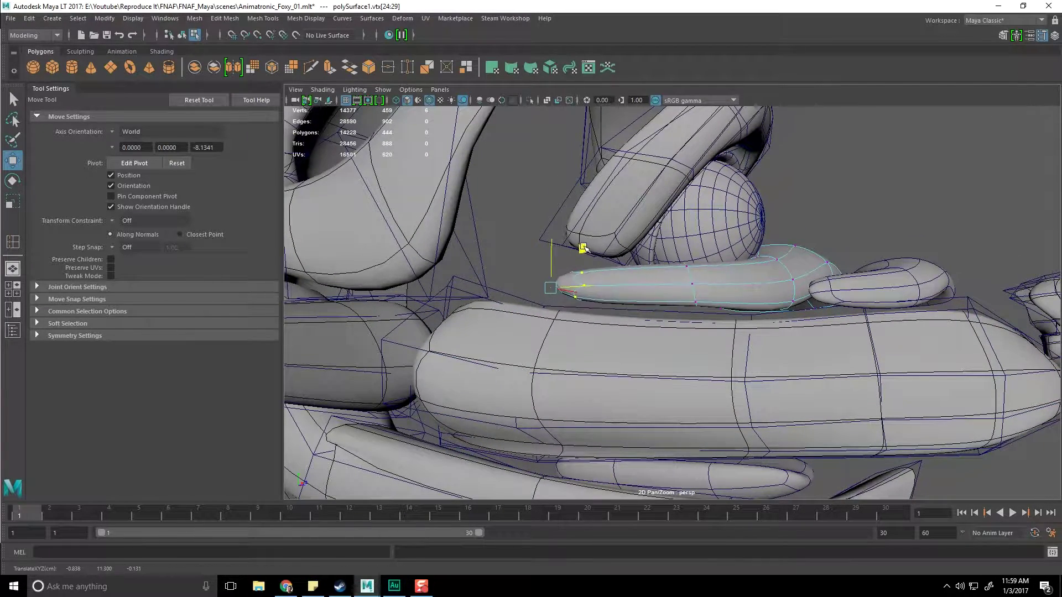
alt+drag(559, 302, 595, 310)
Step: Switch the muzzle to face selection and pick the upper face at its rear end
click(596, 310)
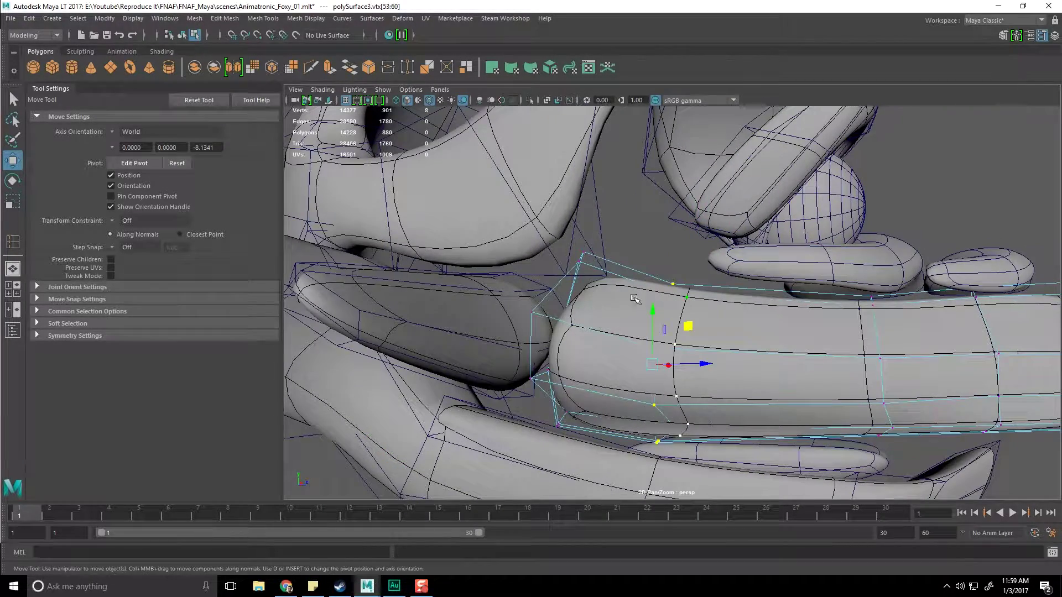
right_drag(634, 281, 626, 319)
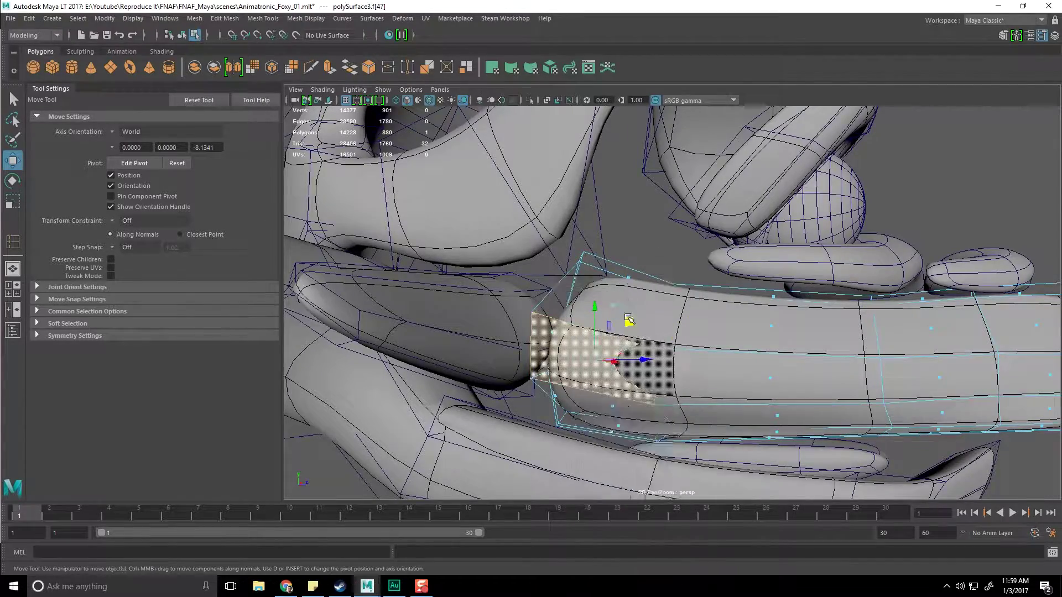
alt+drag(626, 319, 691, 349)
click(574, 326)
key(r)
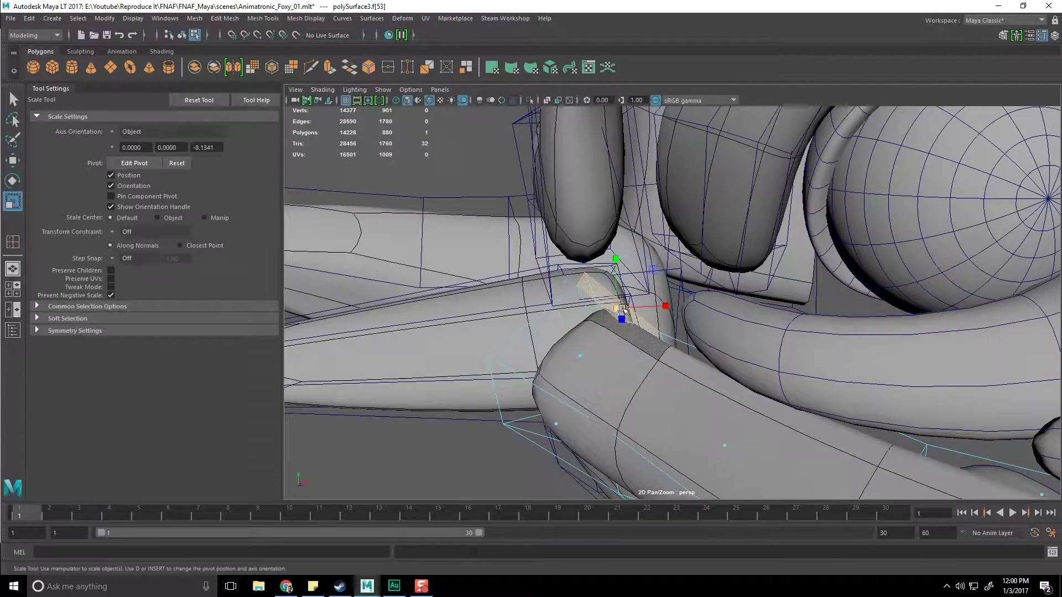
drag(630, 313, 686, 291)
key(w)
alt+middle_drag(771, 345, 715, 333)
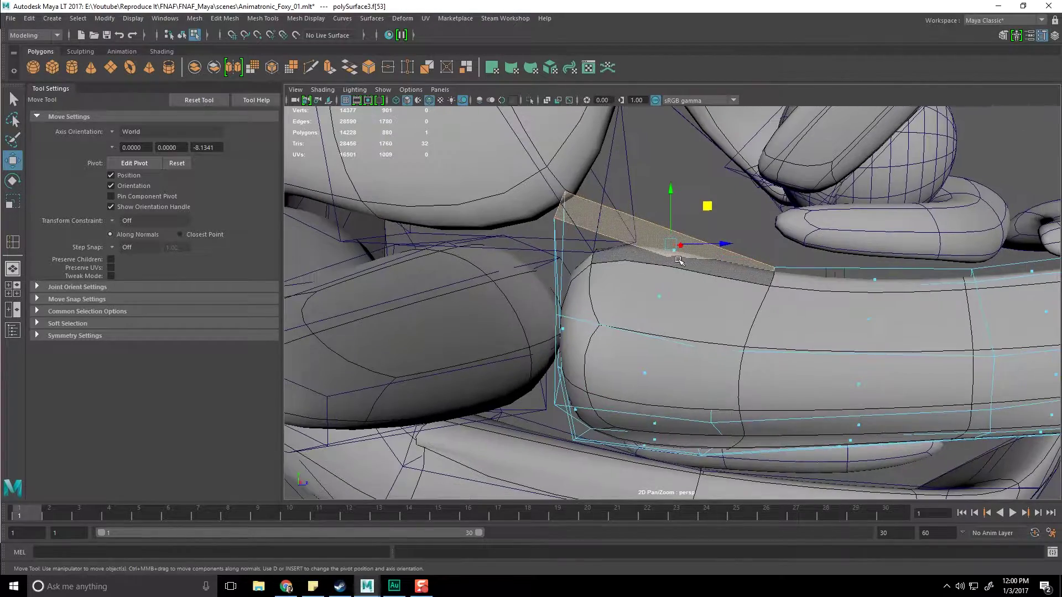
key(F8)
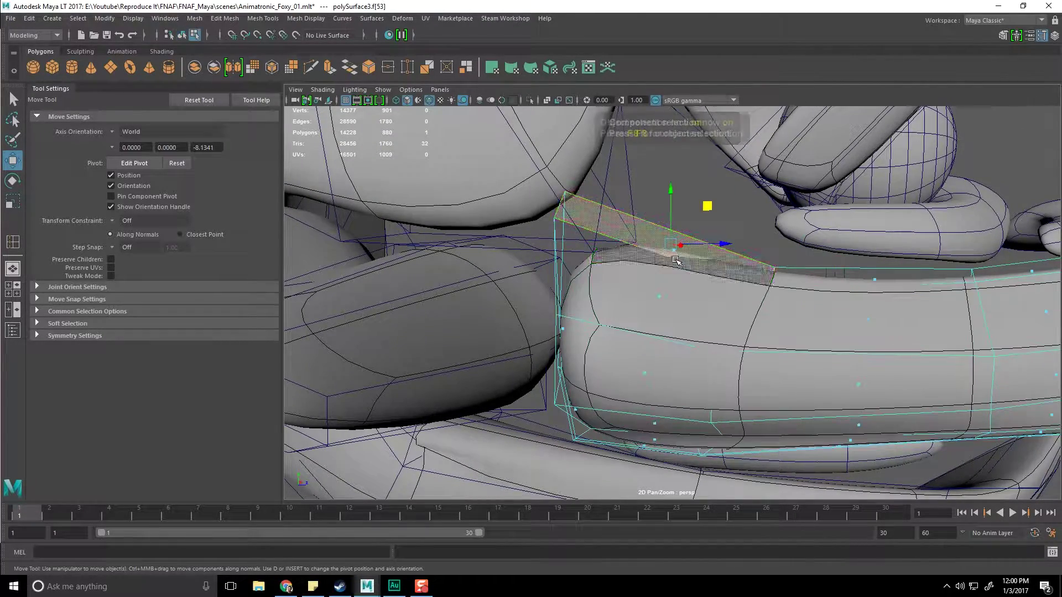
right_drag(671, 248, 673, 275)
mouse_move(673, 275)
alt+mouse_down()
mouse_move(688, 310)
mouse_move(664, 270)
alt+mouse_up()
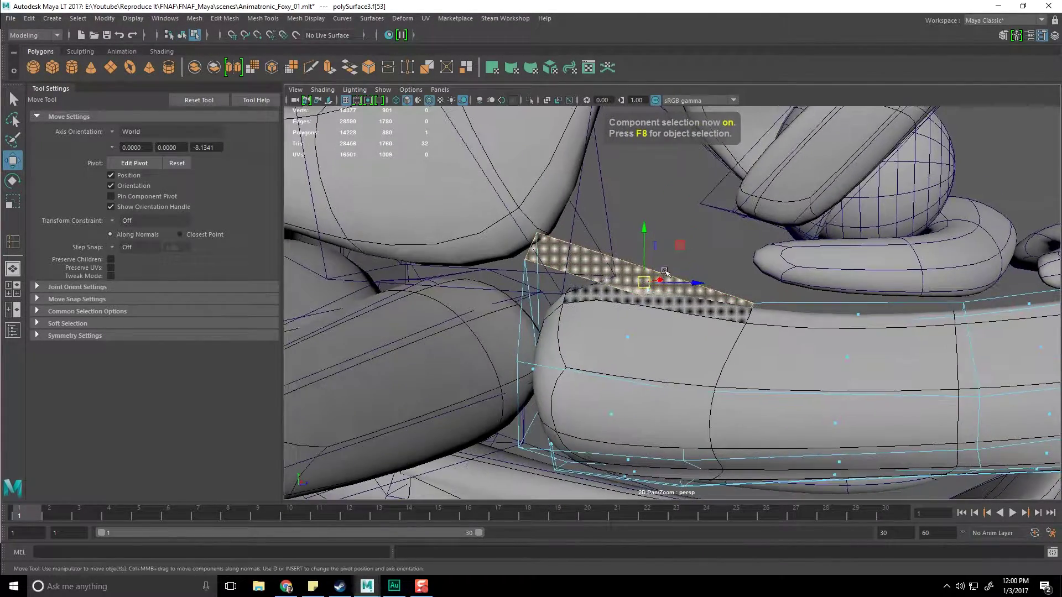
key(ctrl+z)
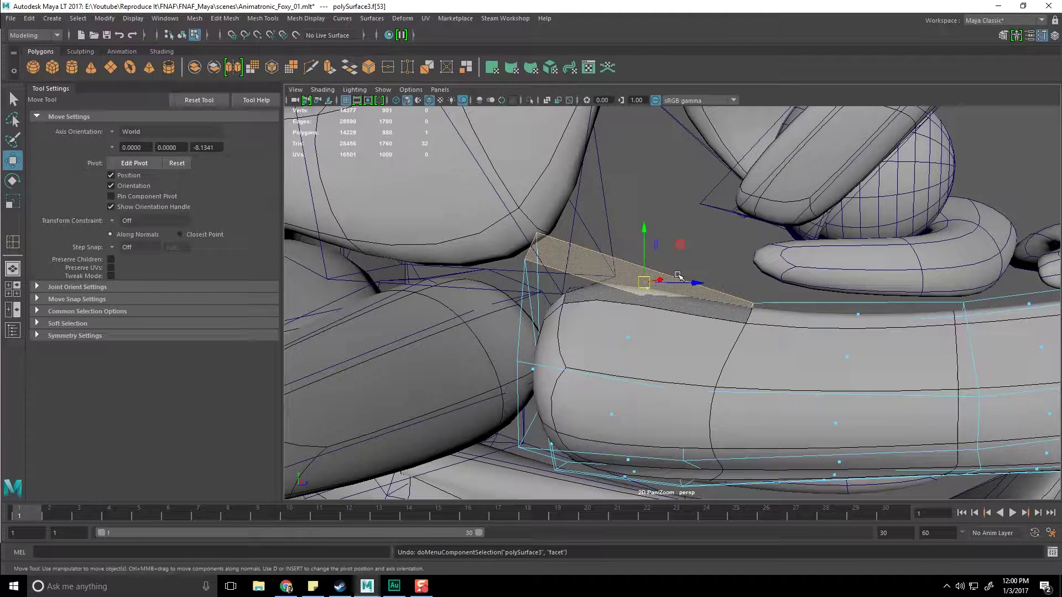
Step: Extrude the upper face at the muzzle's rear end upward and narrow it to form a peak beneath the cheek
right_click(652, 292)
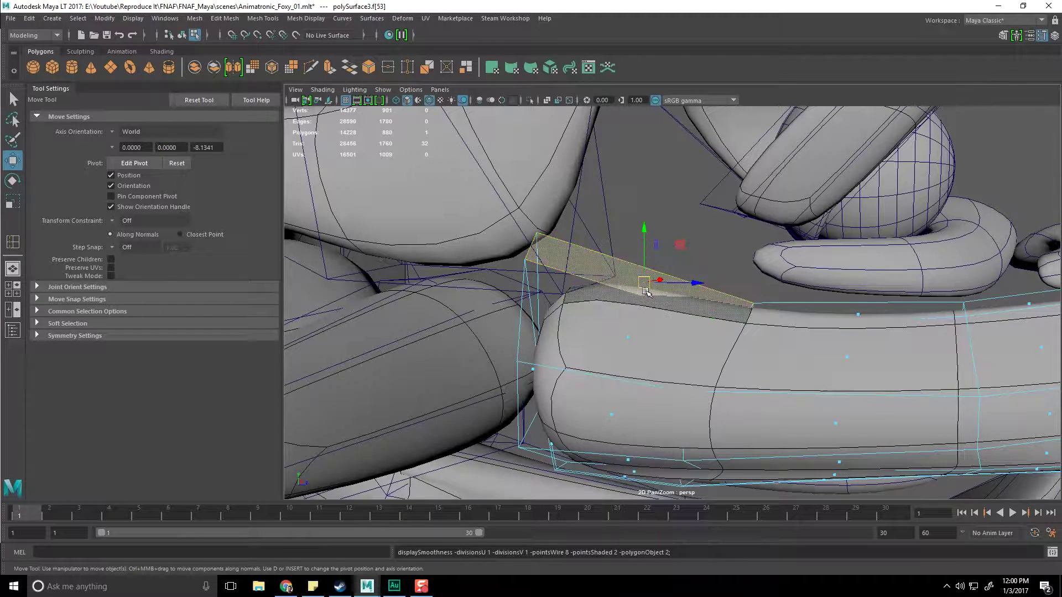
shift+right_drag(652, 292, 661, 302)
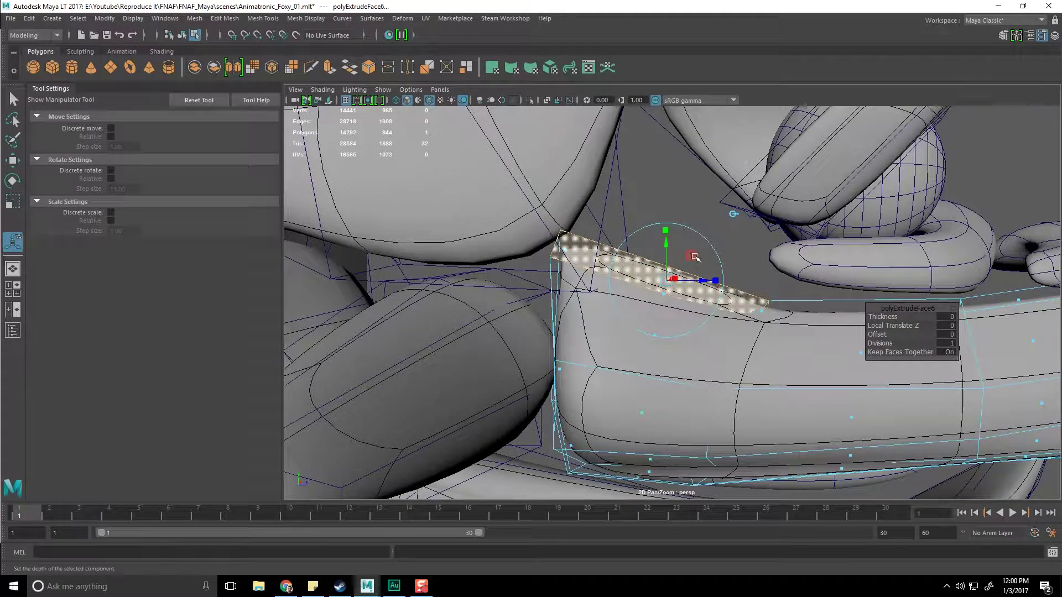
drag(670, 203, 631, 189)
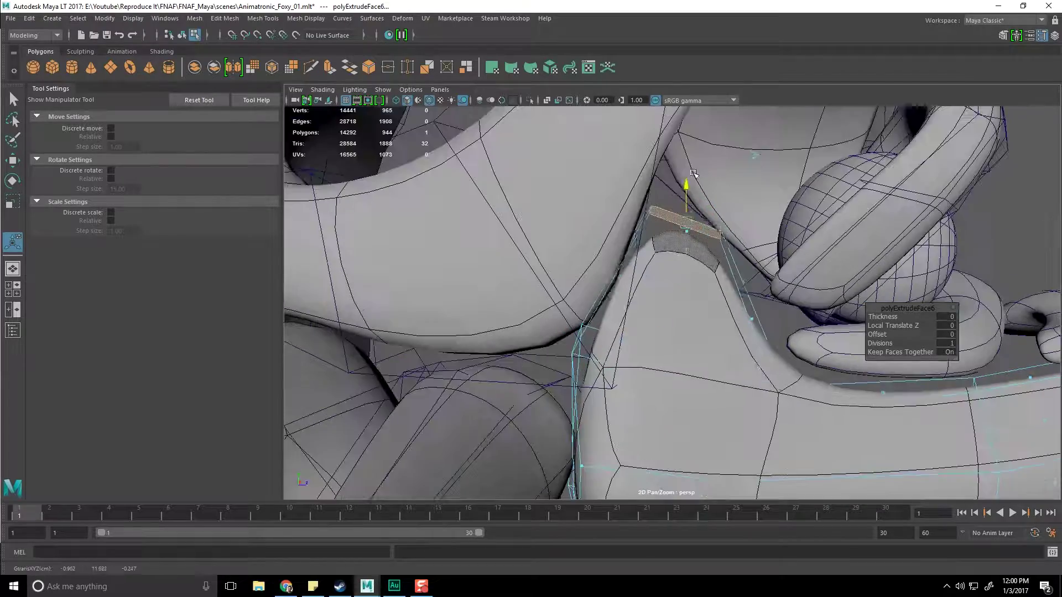
alt+drag(751, 220, 702, 343)
scroll(686, 337, up, 3)
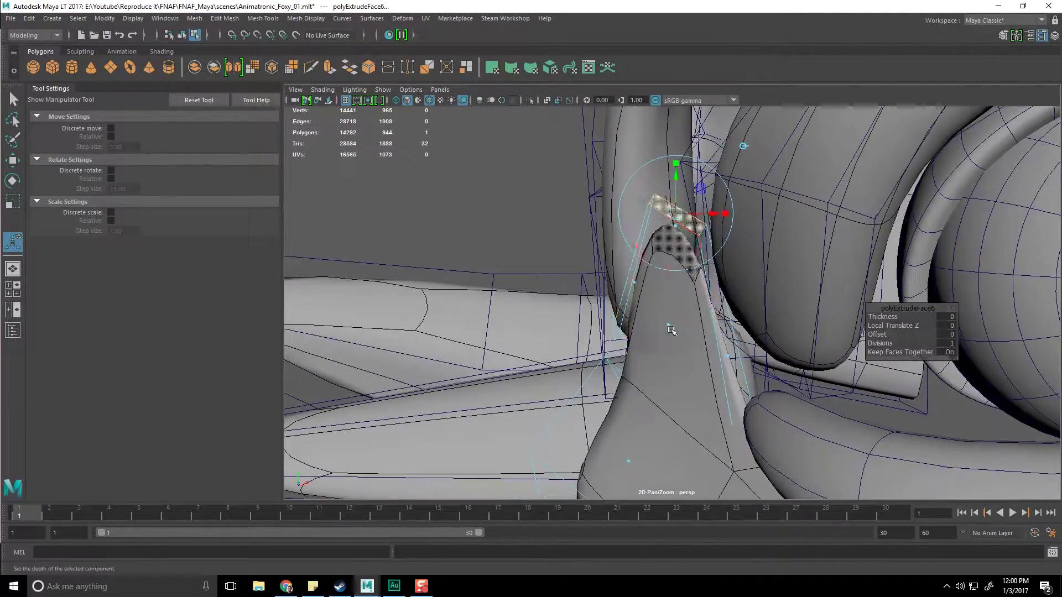
Step: Switch to vertex editing and move the vertex at the extruded peak's base to smooth its transition into the muzzle
right_drag(662, 281, 666, 252)
alt+drag(681, 238, 687, 307)
alt+drag(722, 256, 691, 322)
key(w)
alt+drag(772, 299, 708, 310)
right_drag(706, 281, 650, 294)
alt+drag(652, 293, 696, 281)
alt+drag(708, 327, 635, 327)
click(570, 354)
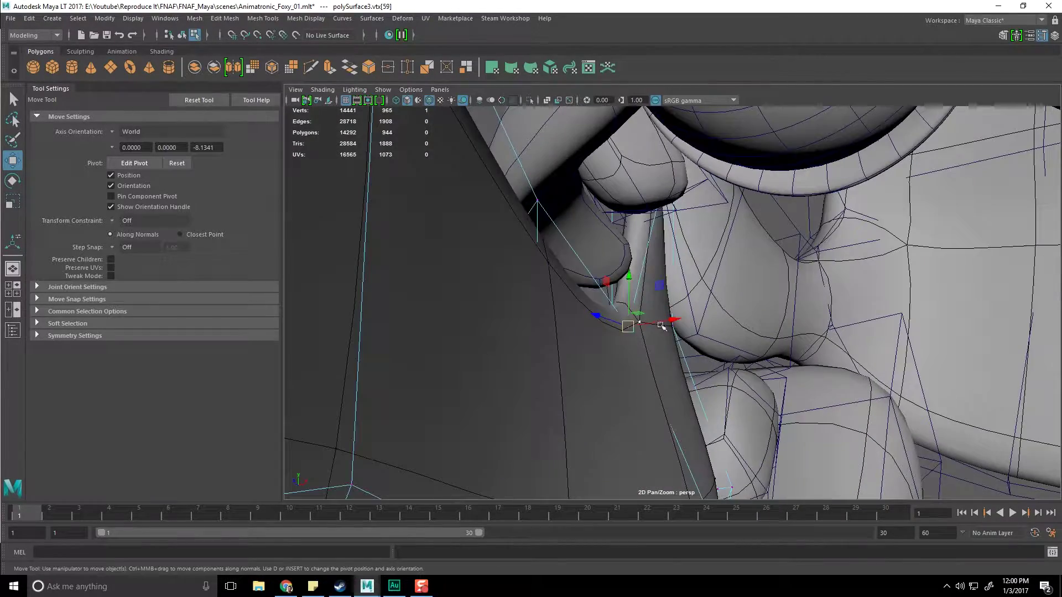
drag(661, 325, 728, 321)
alt+drag(824, 321, 699, 389)
alt+middle_drag(611, 396, 662, 347)
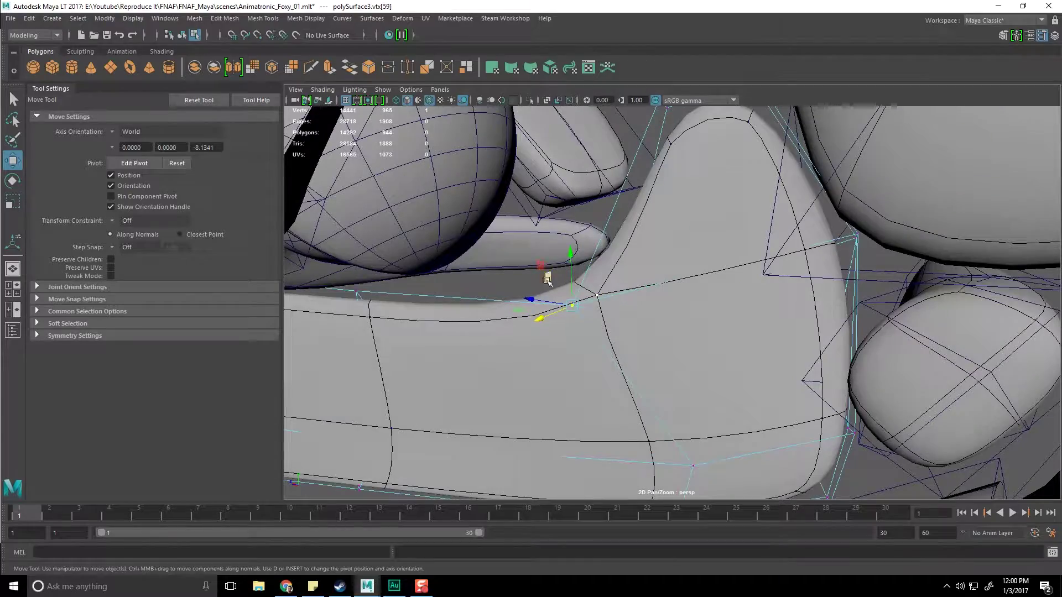
alt+drag(549, 289, 668, 352)
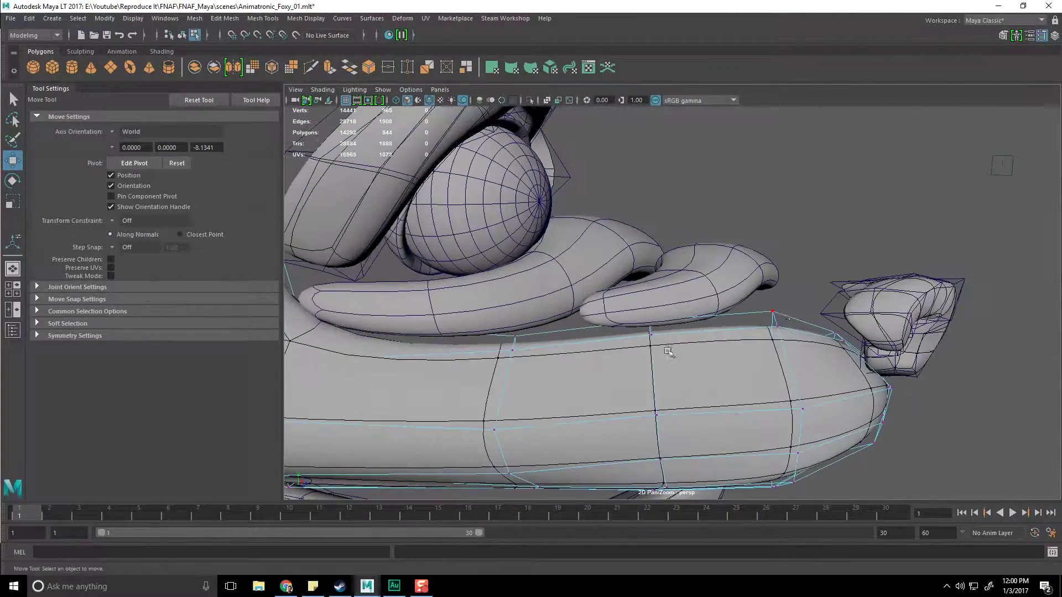
Step: Select the small curved plate above the muzzle's front, return to object mode and save the scene
alt+middle_drag(750, 310, 695, 287)
key(q)
click(675, 272)
alt+drag(675, 273, 701, 302)
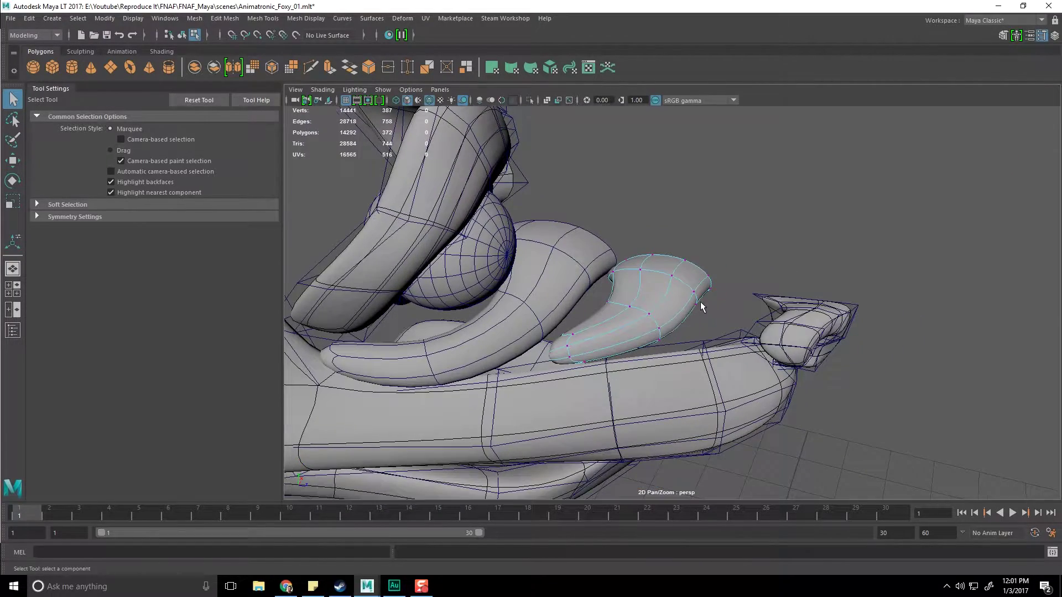
key(F8)
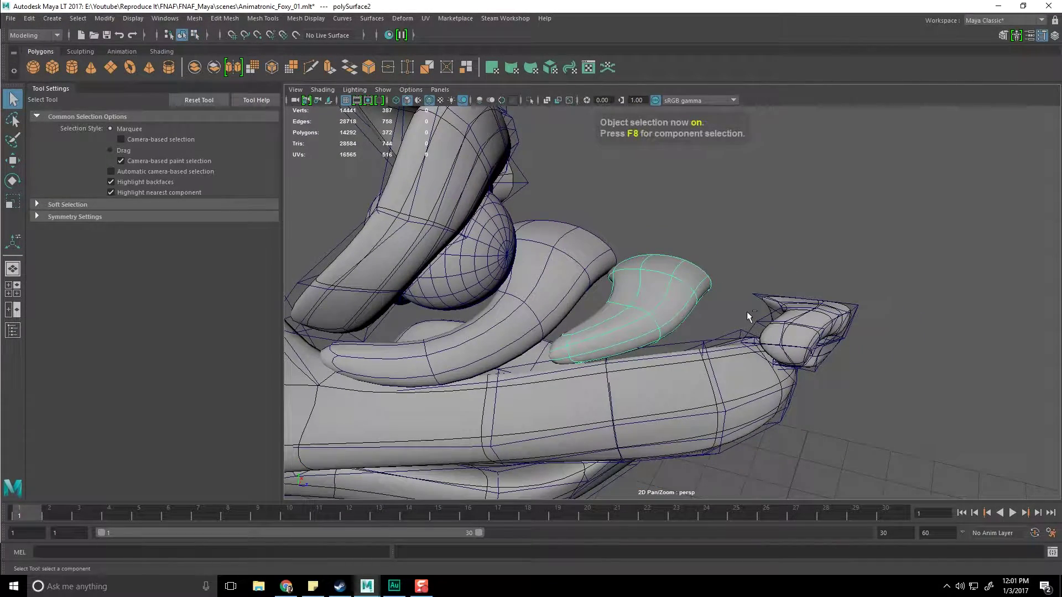
key(ctrl+s)
Step: Switch the nose to vertex editing and move its upper rear vertices forward
alt+drag(794, 281, 720, 314)
scroll(719, 310, up, 4)
click(718, 303)
right_drag(719, 281, 682, 276)
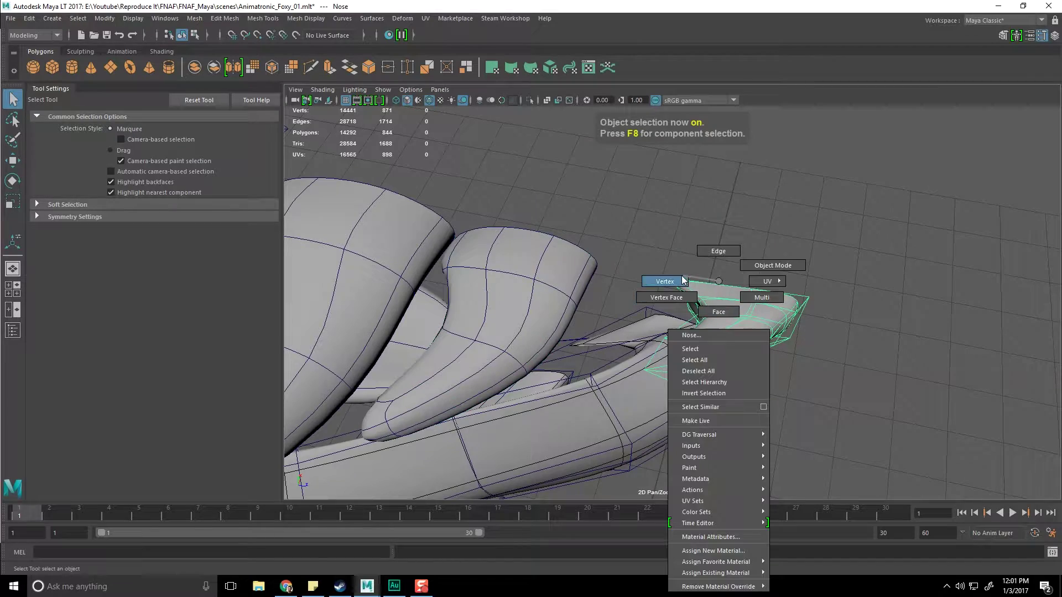
click(683, 284)
key(w)
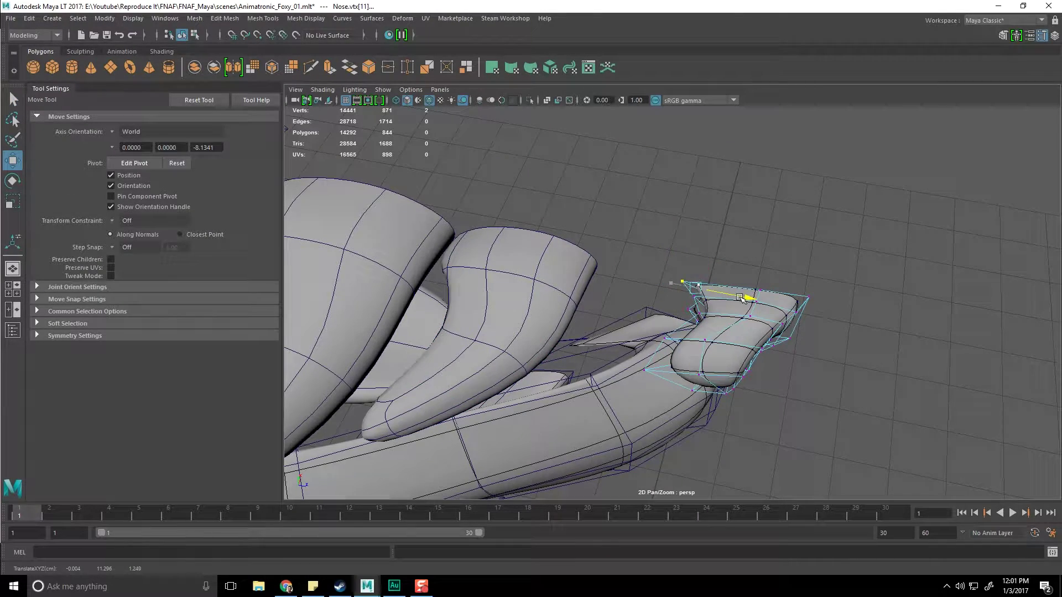
Step: Move the individual vertices along the nose's rear inner edge forward and return to object mode
alt+right_drag(735, 265, 788, 238)
alt+middle_drag(706, 321, 611, 336)
alt+drag(612, 337, 663, 308)
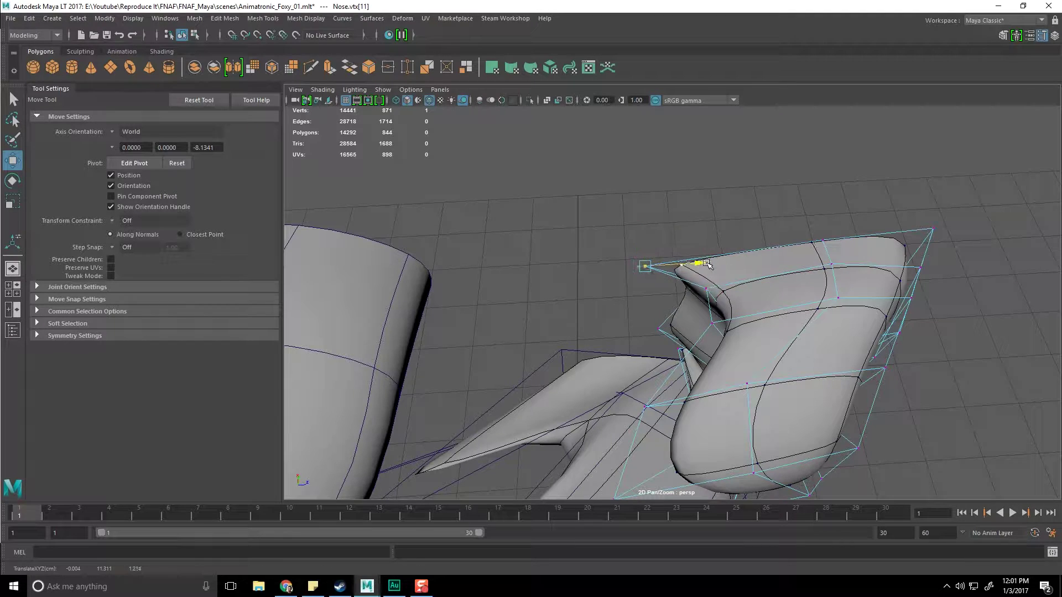
drag(705, 321, 732, 326)
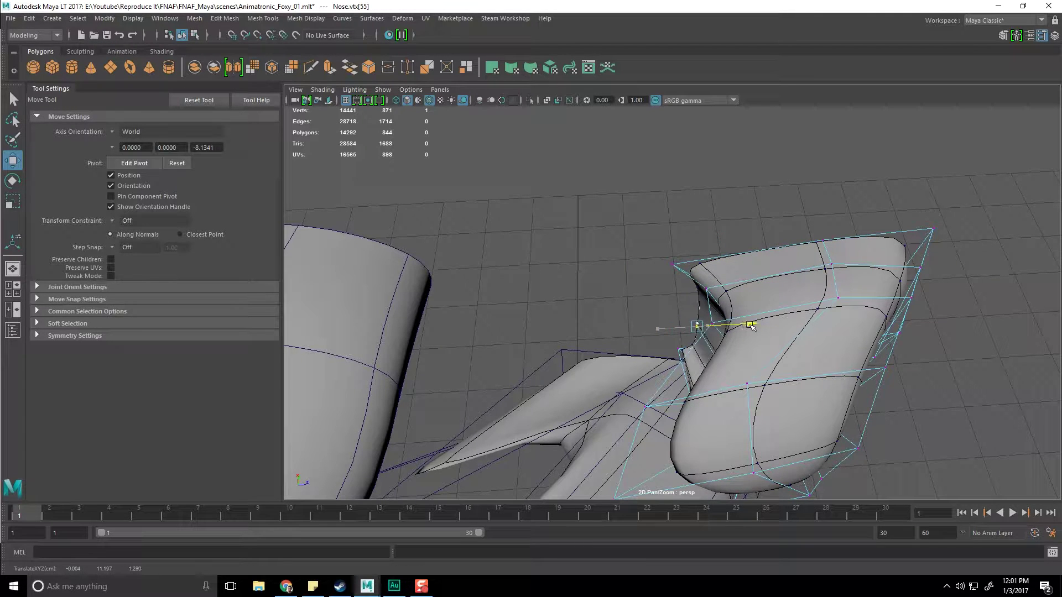
drag(724, 264, 756, 262)
alt+right_drag(756, 262, 719, 276)
alt+drag(741, 277, 619, 304)
key(F8)
Step: Switch the small curved plate to vertex editing and move the vertices at its rear tip further back along the muzzle
click(739, 358)
key(q)
click(601, 287)
alt+middle_drag(600, 287, 701, 302)
right_drag(698, 281, 628, 281)
drag(628, 281, 670, 335)
alt+drag(671, 335, 636, 346)
alt+drag(636, 347, 641, 366)
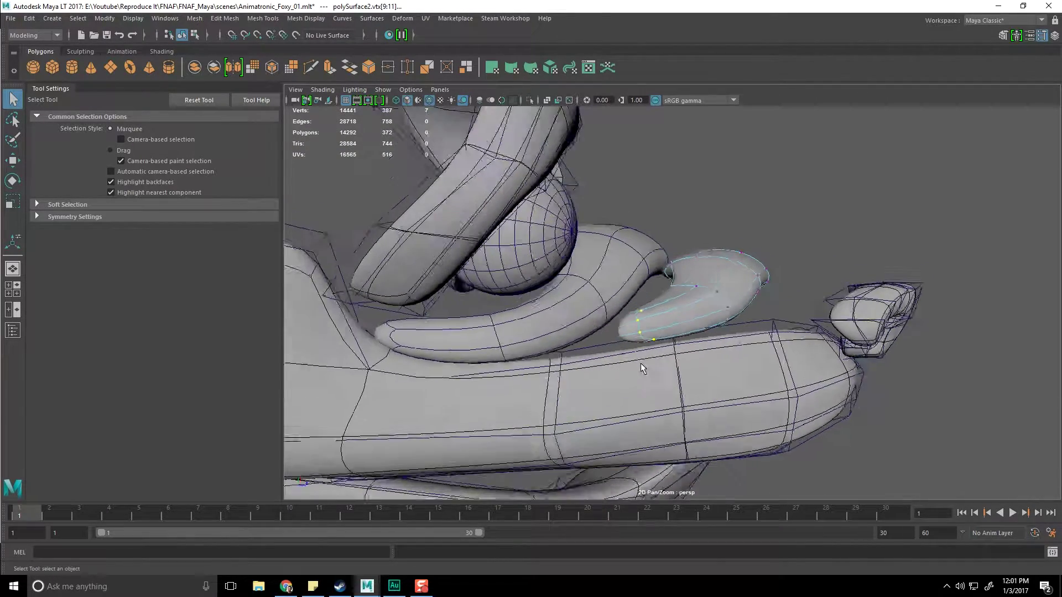
scroll(640, 367, up, 5)
key(w)
alt+middle_drag(636, 378, 606, 325)
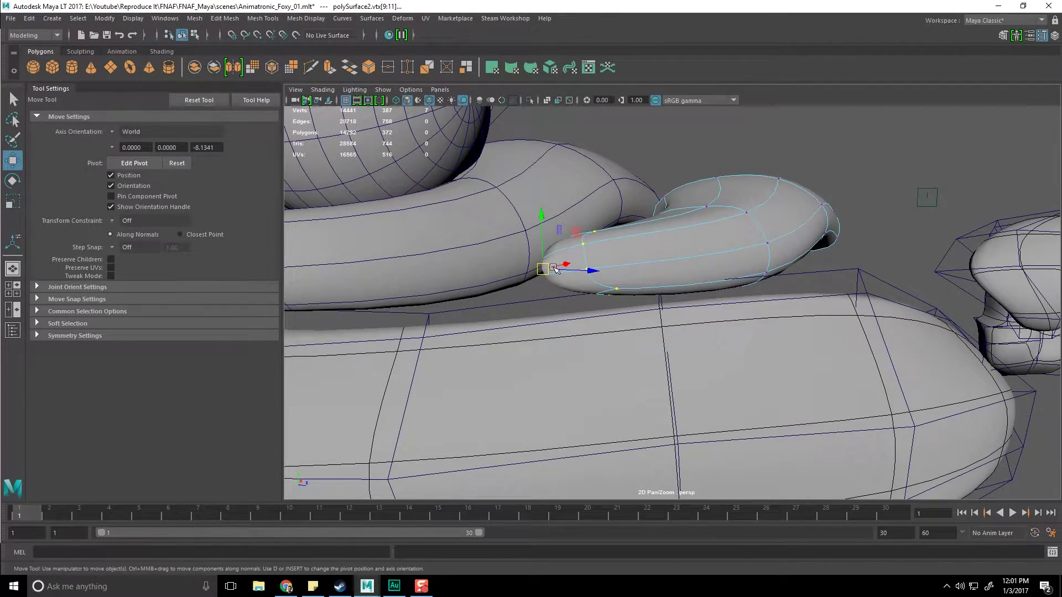
drag(555, 269, 493, 292)
key(e)
key(r)
key(w)
Step: Switch the large curved plate to vertex editing and move the rows of vertices along its front edge backward
scroll(587, 308, down, 3)
alt+drag(588, 308, 624, 267)
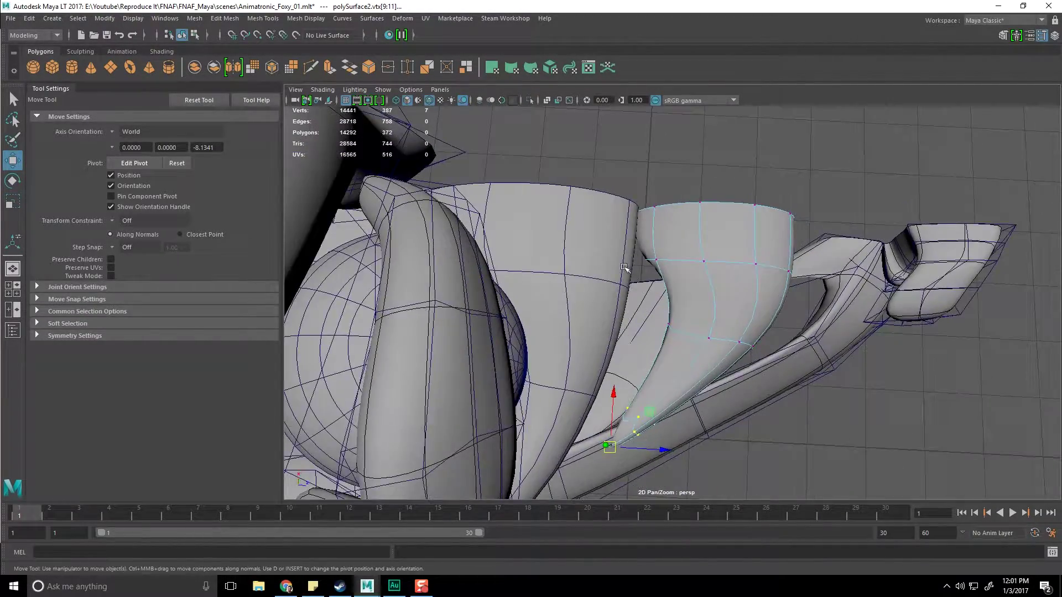
click(624, 304)
alt+middle_drag(624, 268, 642, 314)
right_drag(636, 282, 583, 281)
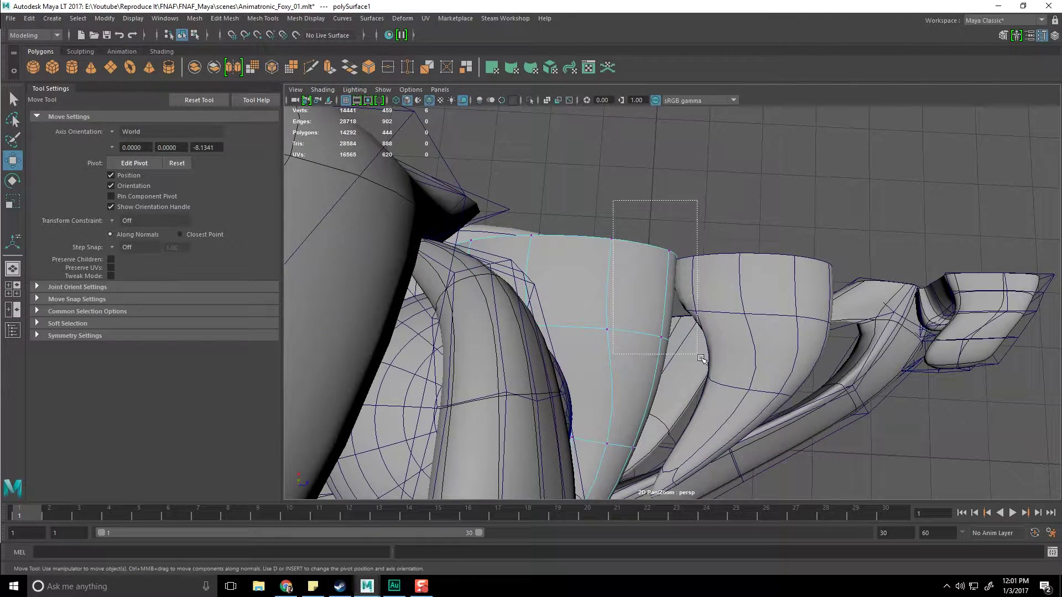
middle_drag(707, 270, 683, 266)
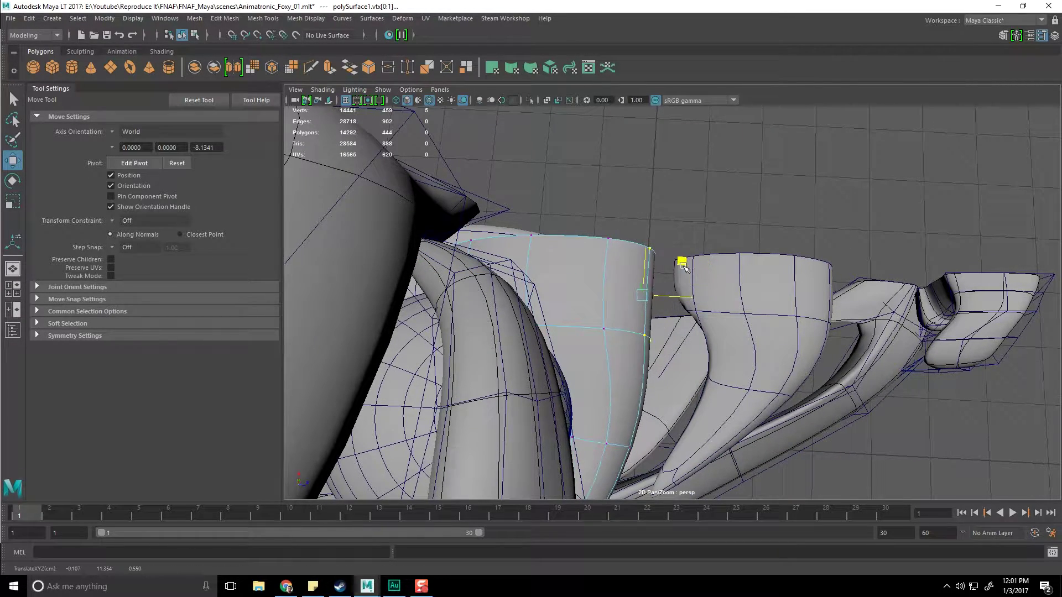
alt+drag(680, 324, 639, 288)
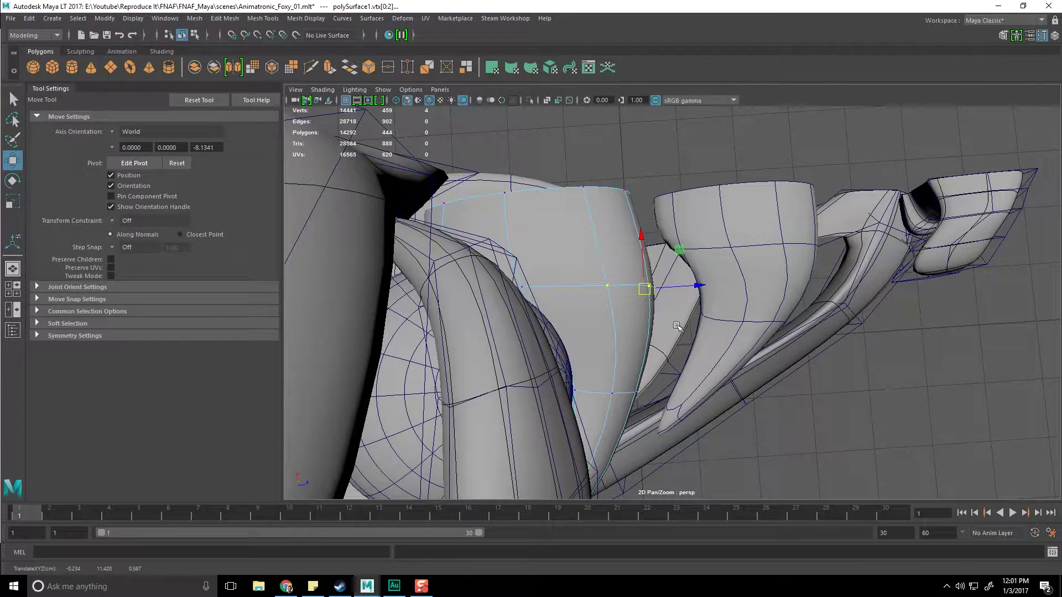
alt+drag(676, 326, 576, 323)
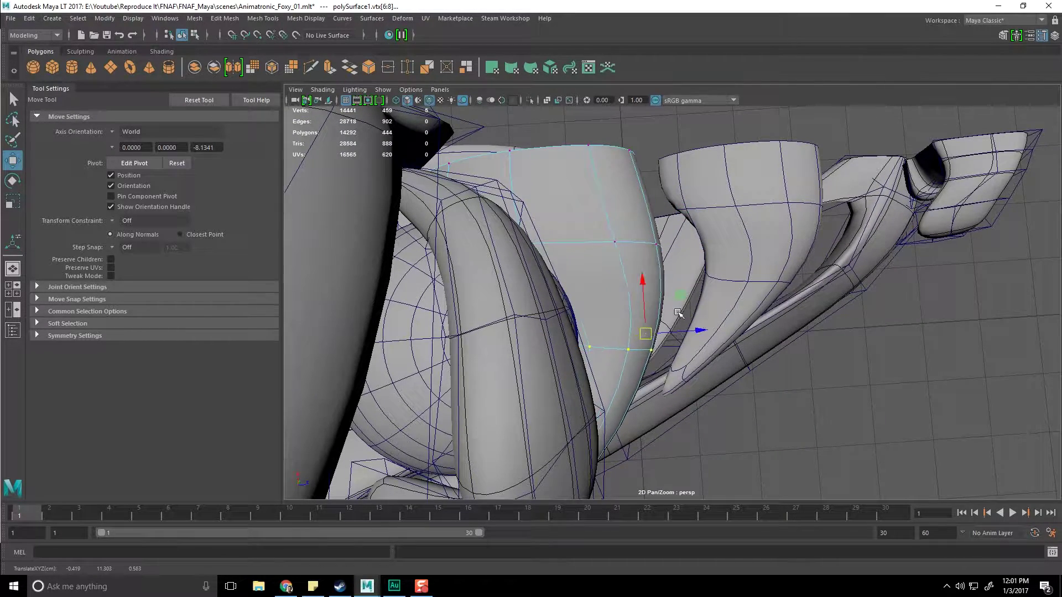
Step: Switch the small curved plate to vertex editing, then scale its middle row of vertices and move it backward
click(724, 266)
alt+drag(730, 263, 731, 307)
right_drag(710, 259, 659, 258)
alt+drag(661, 269, 653, 319)
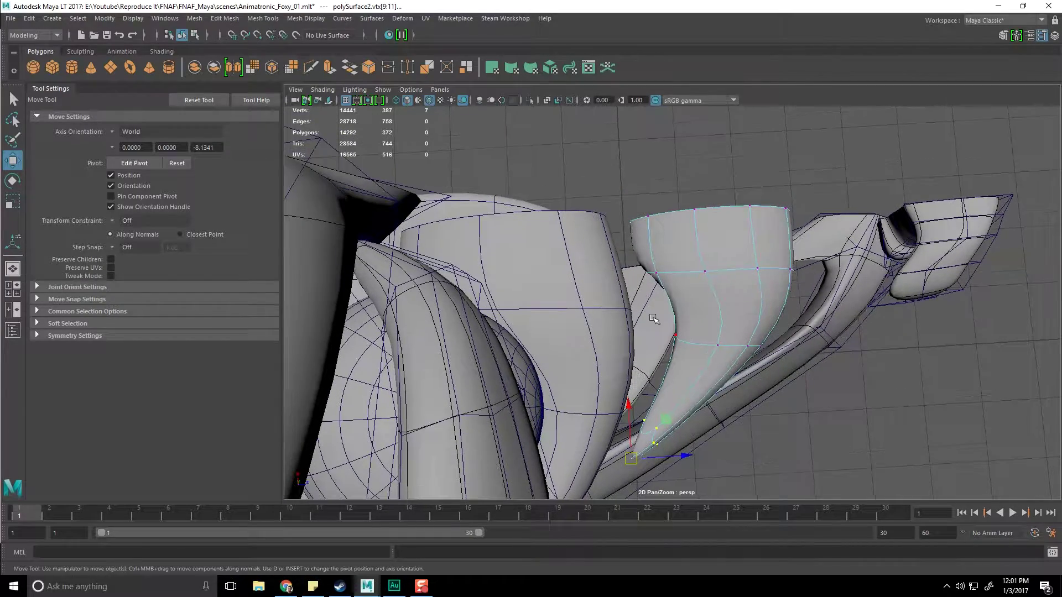
alt+drag(682, 387, 607, 328)
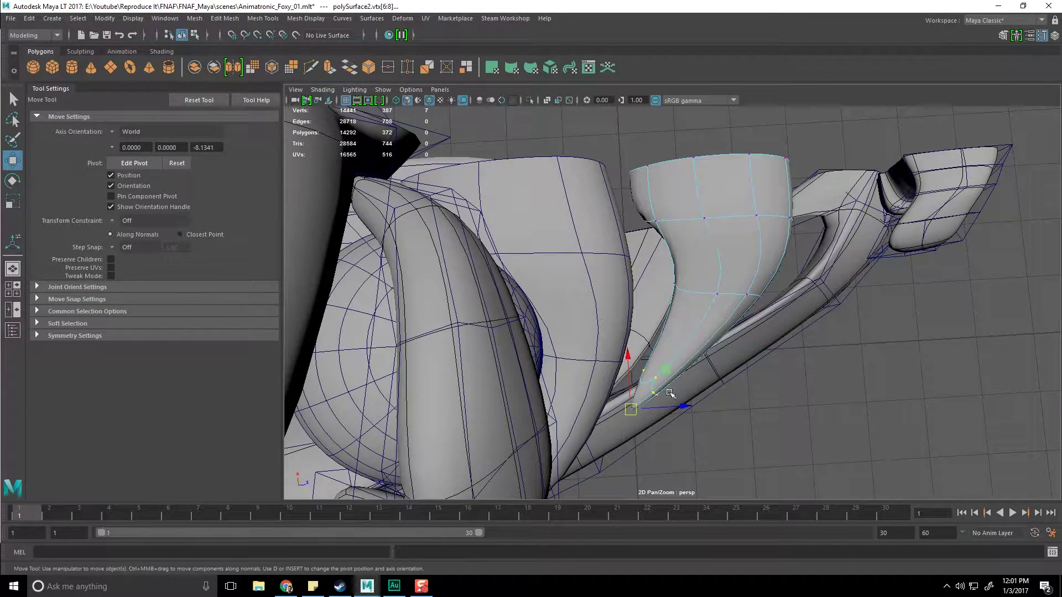
key(r)
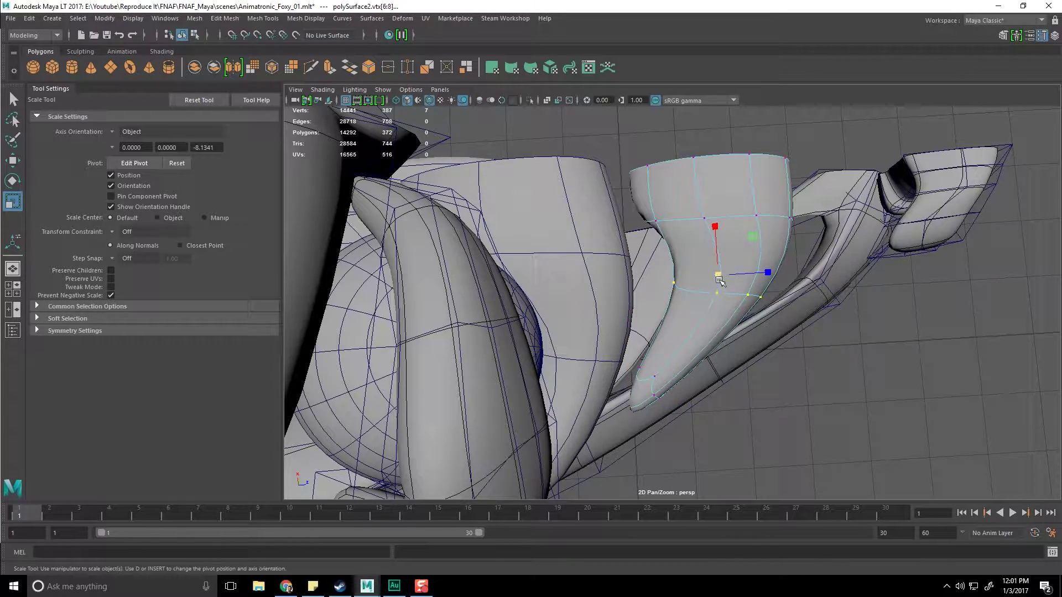
key(w)
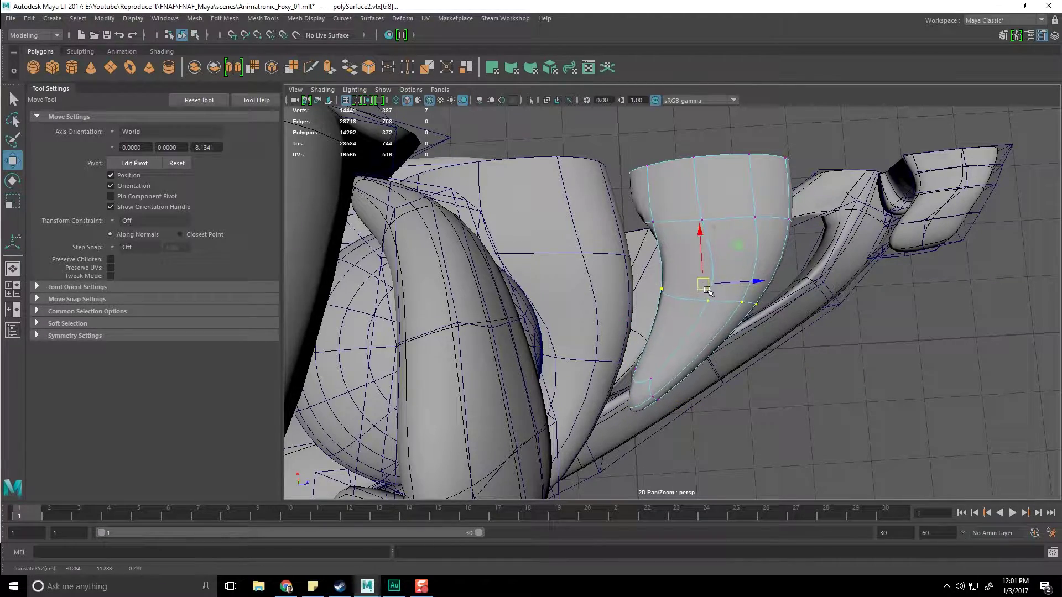
alt+drag(708, 290, 682, 293)
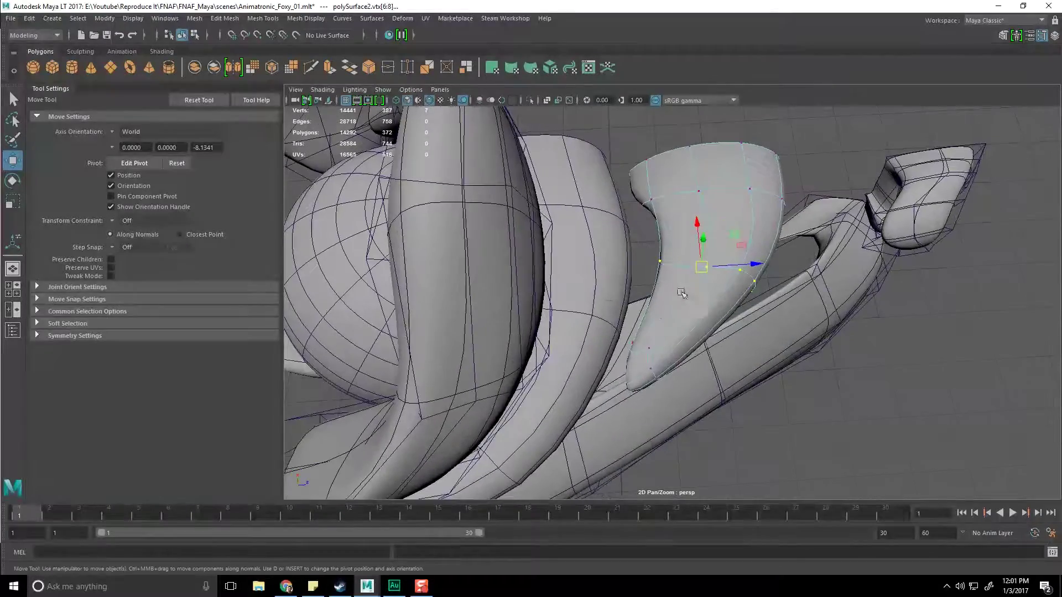
Step: Move the vertices at the small curved plate's rear tip further back and outward along the muzzle
drag(701, 413, 700, 412)
alt+drag(700, 413, 638, 370)
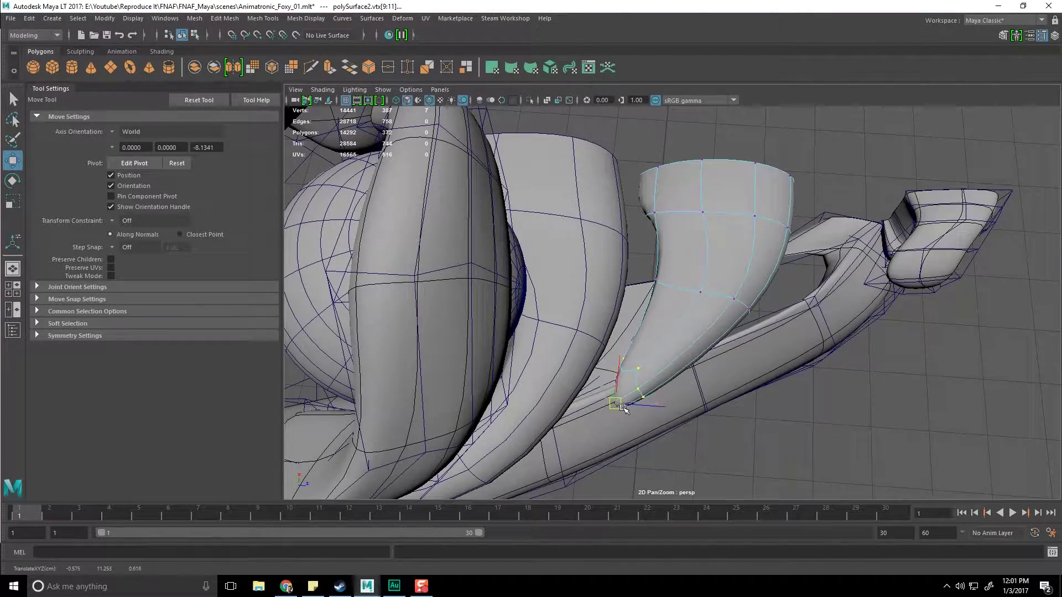
alt+drag(667, 421, 576, 345)
Step: Switch the large curved plate to vertex editing and move its rear tip vertices back toward the muzzle's rear peak
click(555, 365)
click(535, 282)
alt+drag(535, 283, 578, 279)
right_drag(575, 276, 518, 271)
alt+drag(611, 356, 545, 350)
drag(550, 243, 532, 226)
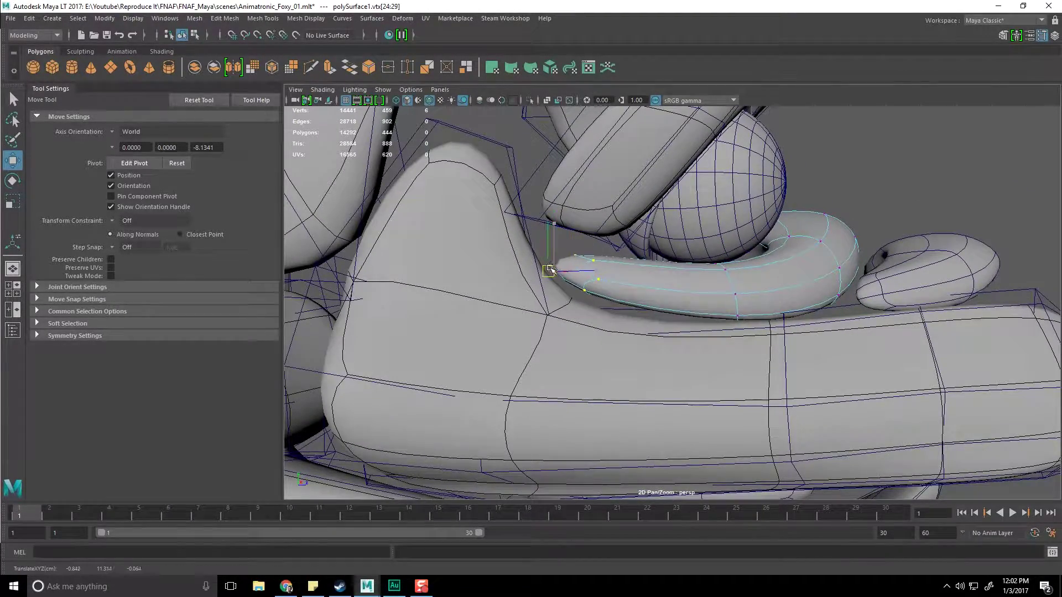
mouse_move(551, 270)
mouse_down()
mouse_move(706, 308)
mouse_move(598, 285)
mouse_move(695, 293)
mouse_move(530, 273)
mouse_up()
Step: Scale the vertices at the large curved plate's rear tip and return to object mode
key(r)
alt+drag(685, 307, 677, 289)
alt+middle_drag(642, 294, 642, 317)
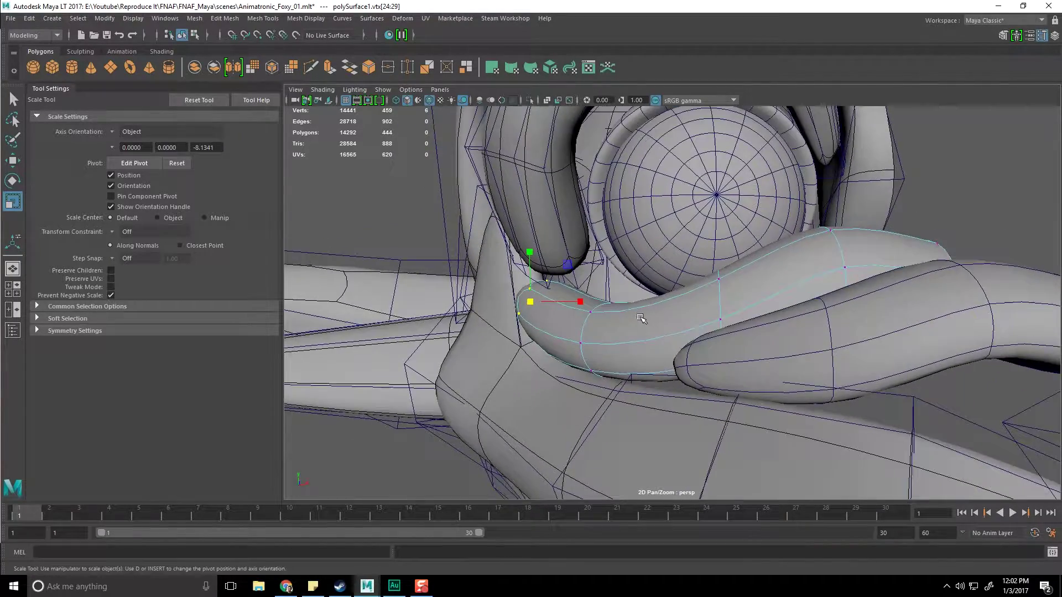
alt+right_drag(642, 318, 630, 331)
key(F8)
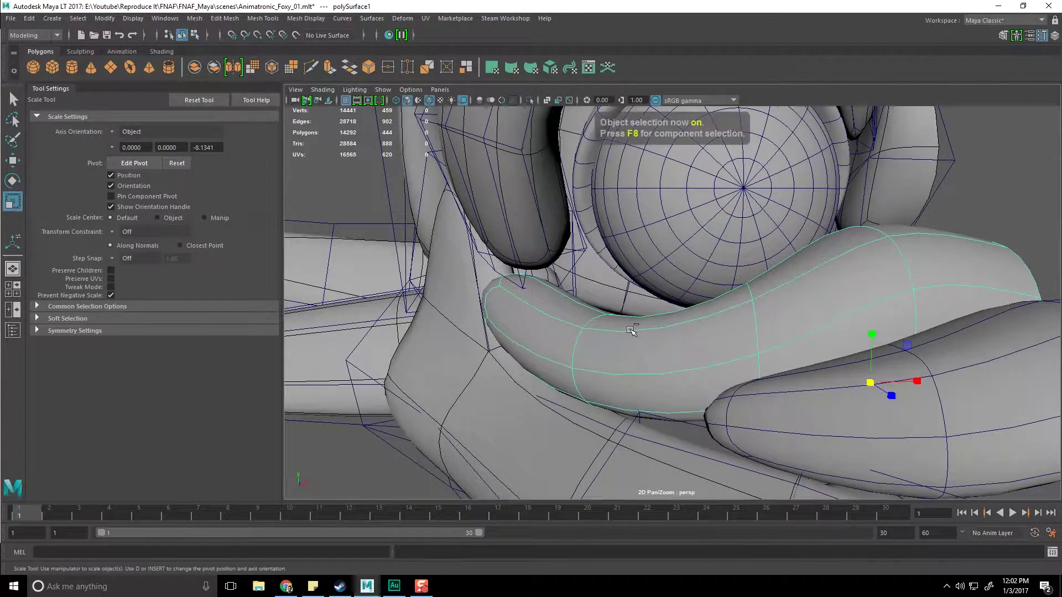
Step: Try a lengthwise edge loop on the large curved plate, undo it and compare the plate's unsmoothed and smoothed display
shift+right_drag(630, 346, 581, 330)
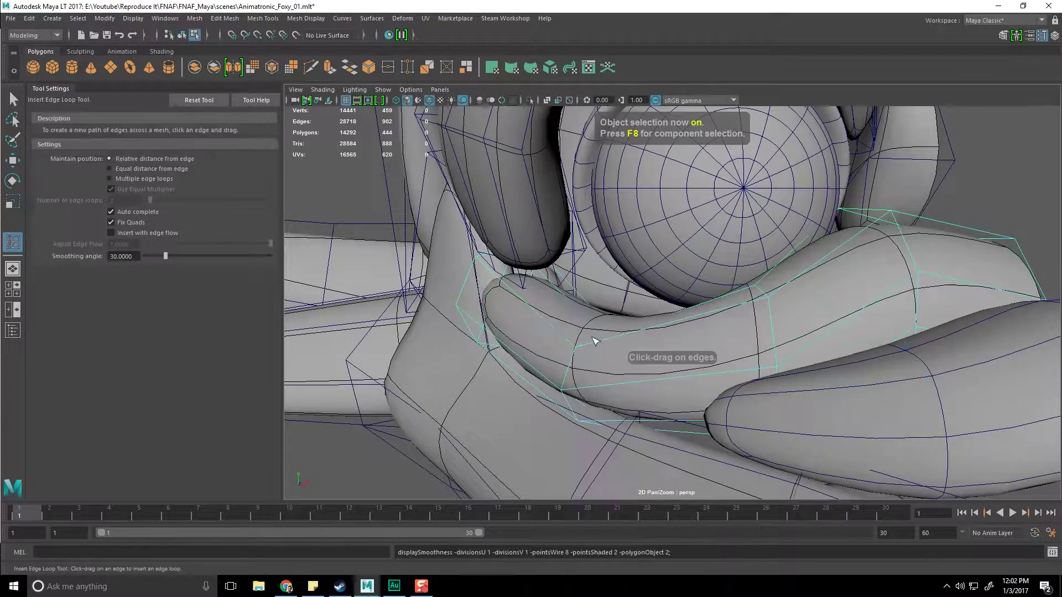
click(766, 297)
alt+drag(766, 299, 761, 347)
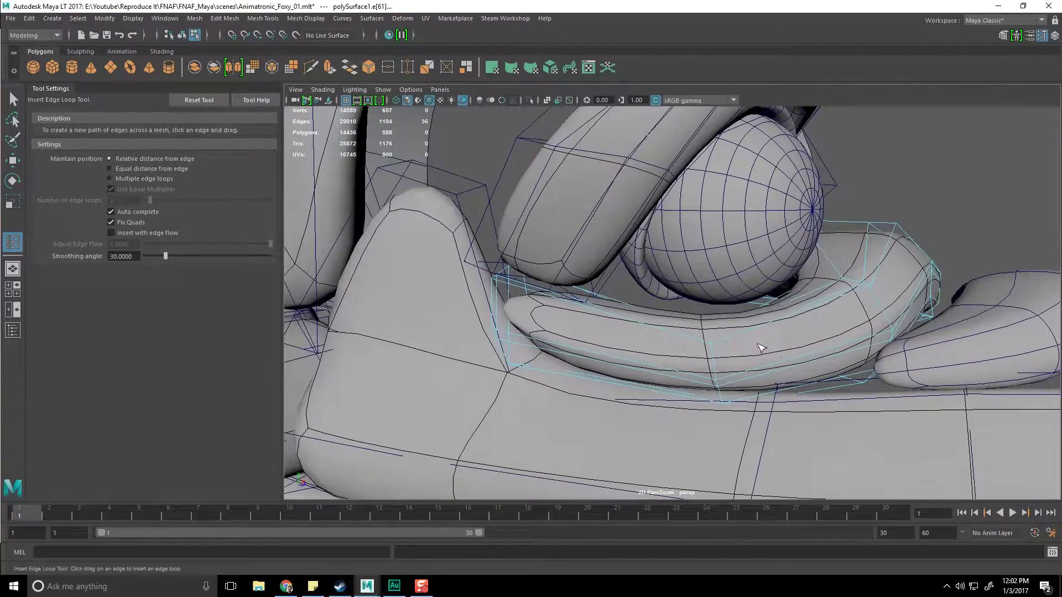
key(ctrl+z)
key(1)
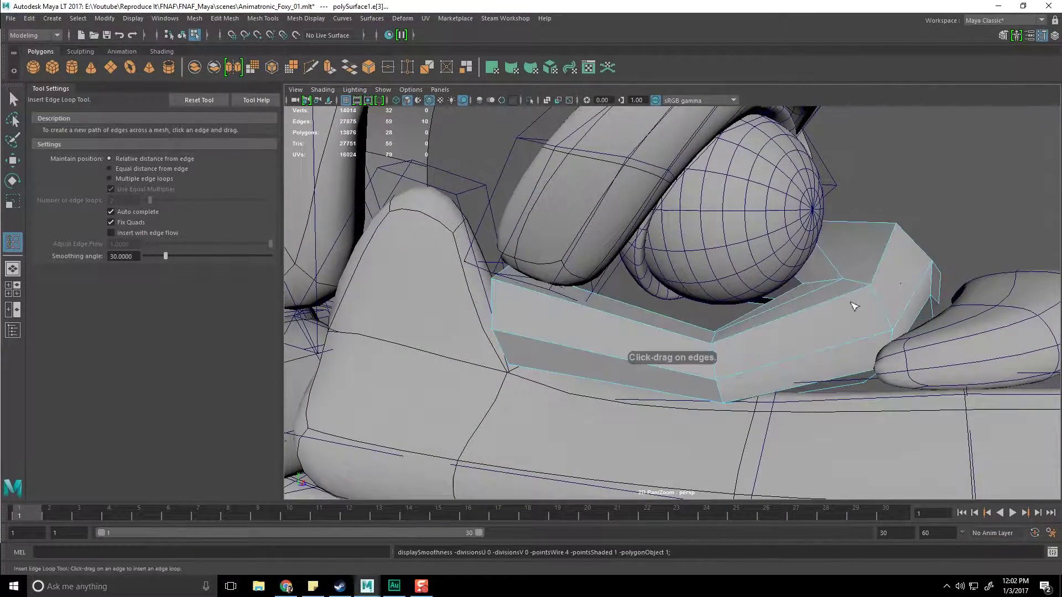
key(3)
key(1)
click(944, 215)
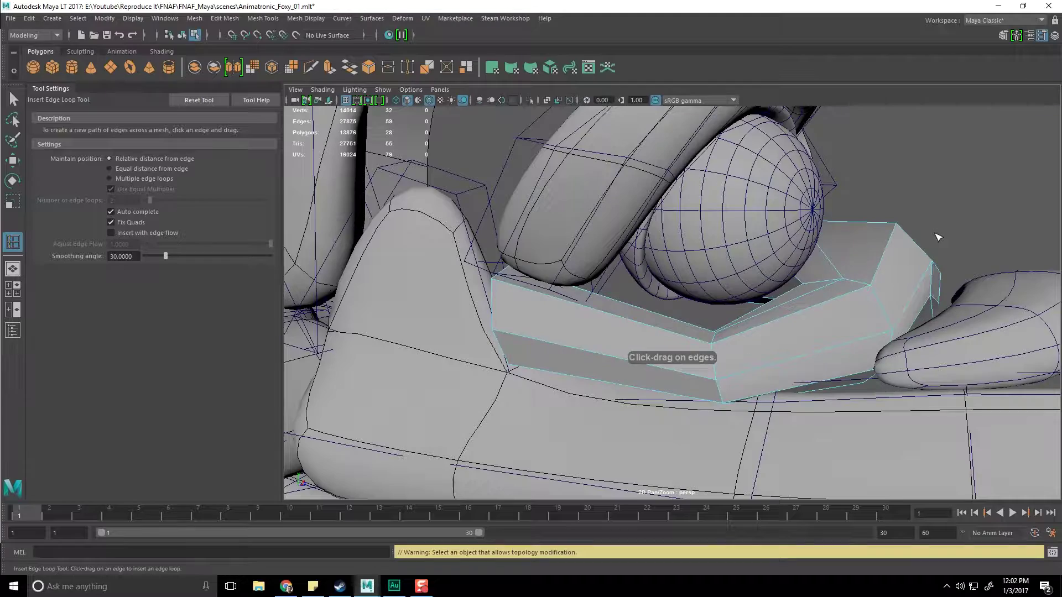
key(3)
key(1)
key(3)
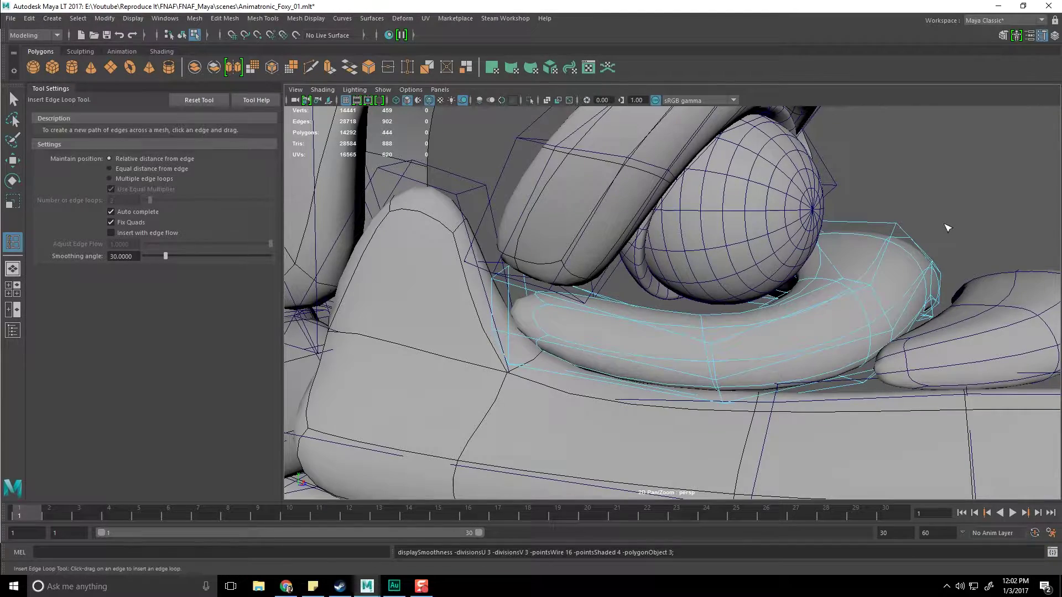
key(q)
Step: Snap the small curved plate's pivot to its edge on the head's centreline and duplicate the plate
alt+drag(958, 271, 727, 304)
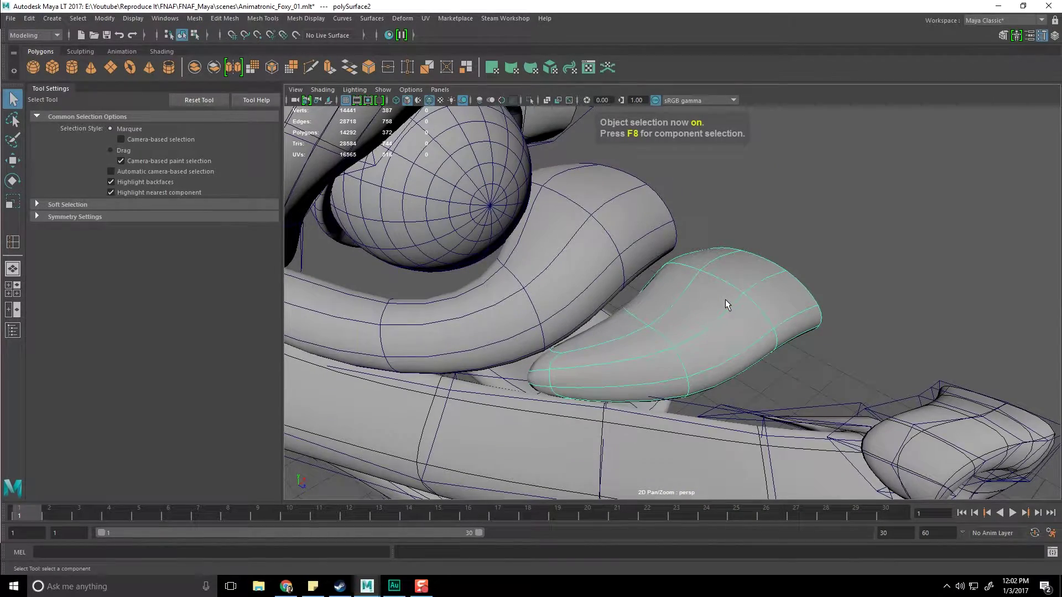
key(w)
alt+drag(726, 300, 687, 353)
scroll(679, 363, up, 3)
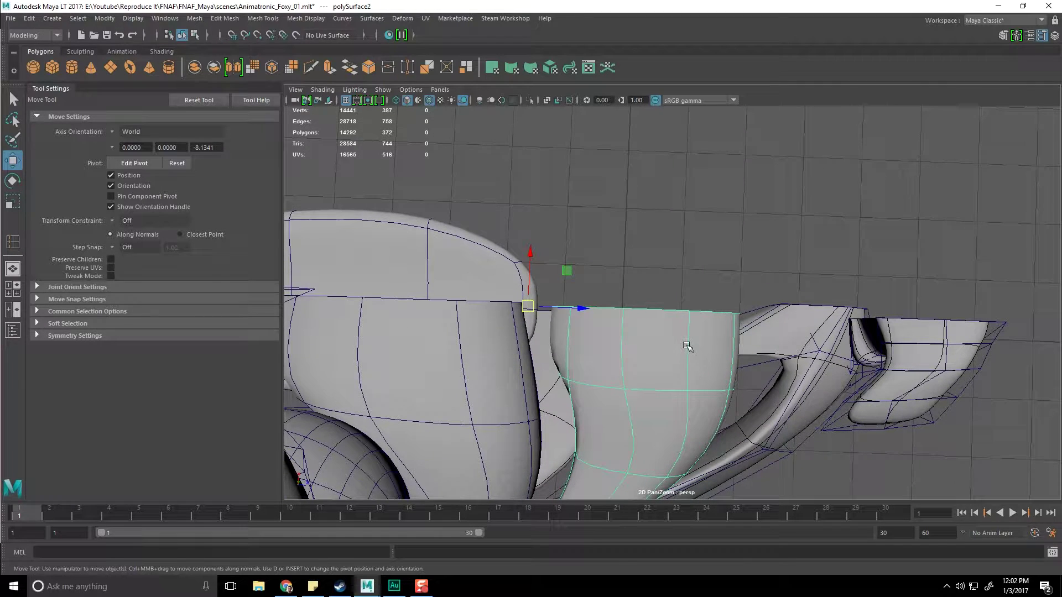
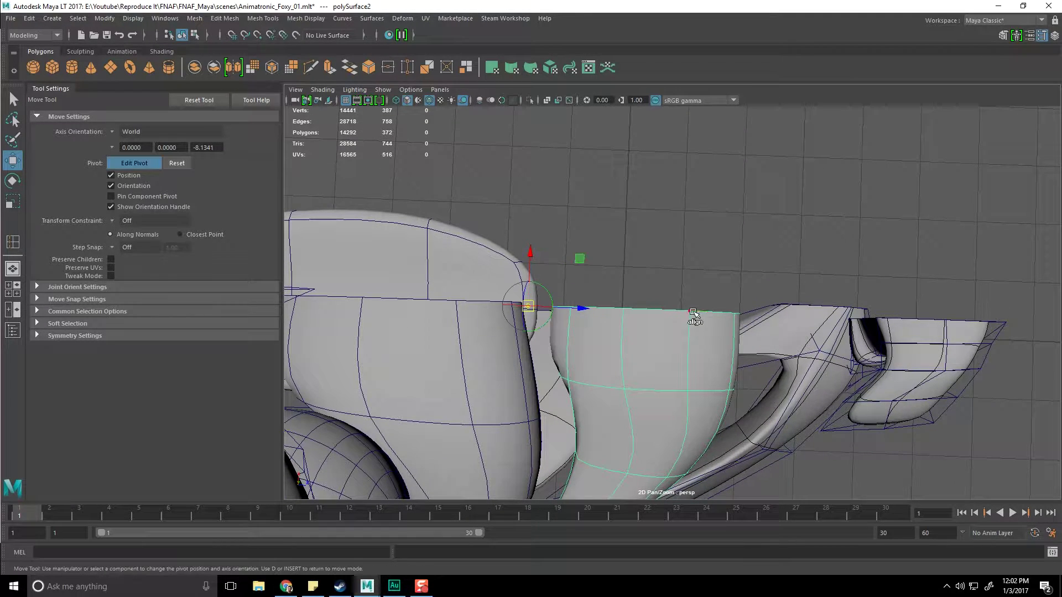
key(ctrl+d)
scroll(705, 330, down, 2)
alt+middle_drag(723, 331, 661, 313)
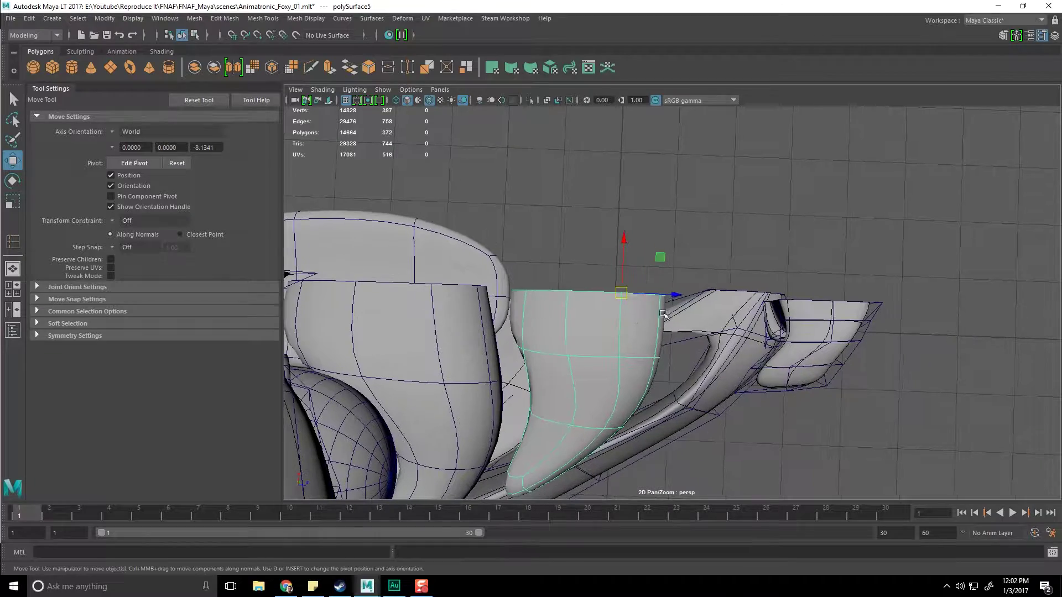
Step: Scale down the duplicated plate and position it above the muzzle between the original small plate and the nose
mouse_move(674, 297)
mouse_down()
mouse_move(805, 305)
mouse_move(691, 299)
mouse_up()
key(e)
key(r)
alt+drag(692, 298, 719, 311)
key(w)
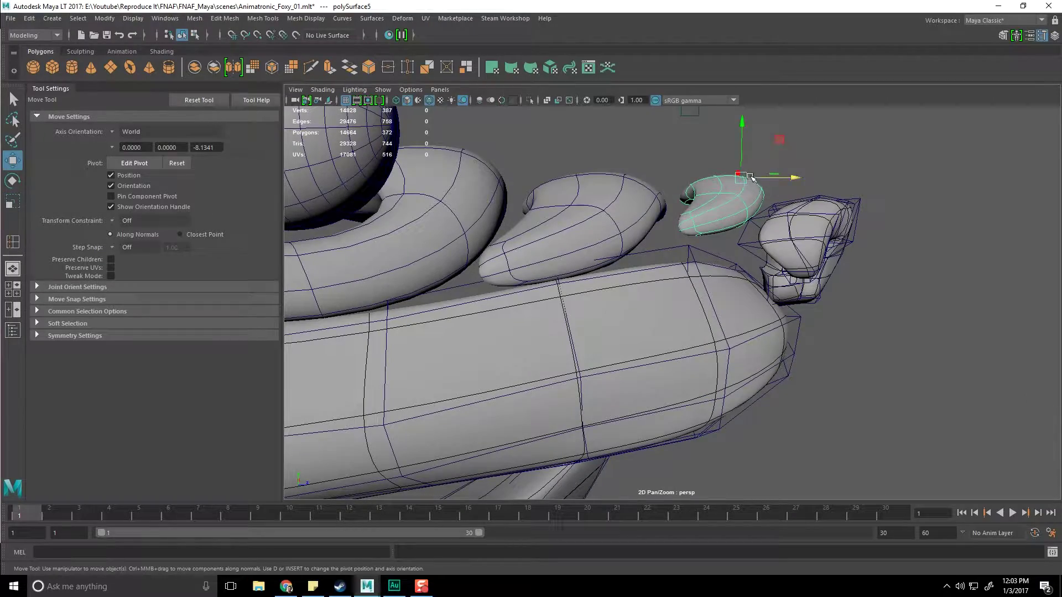
mouse_move(742, 178)
mouse_down()
mouse_move(713, 194)
mouse_move(738, 184)
mouse_up()
Step: Switch the duplicated plate to vertex editing, then rotate its outer tip vertices and lower them onto the muzzle
alt+drag(719, 235, 719, 285)
right_drag(715, 257, 686, 253)
alt+drag(692, 265, 603, 283)
drag(528, 236, 604, 314)
alt+drag(606, 315, 634, 344)
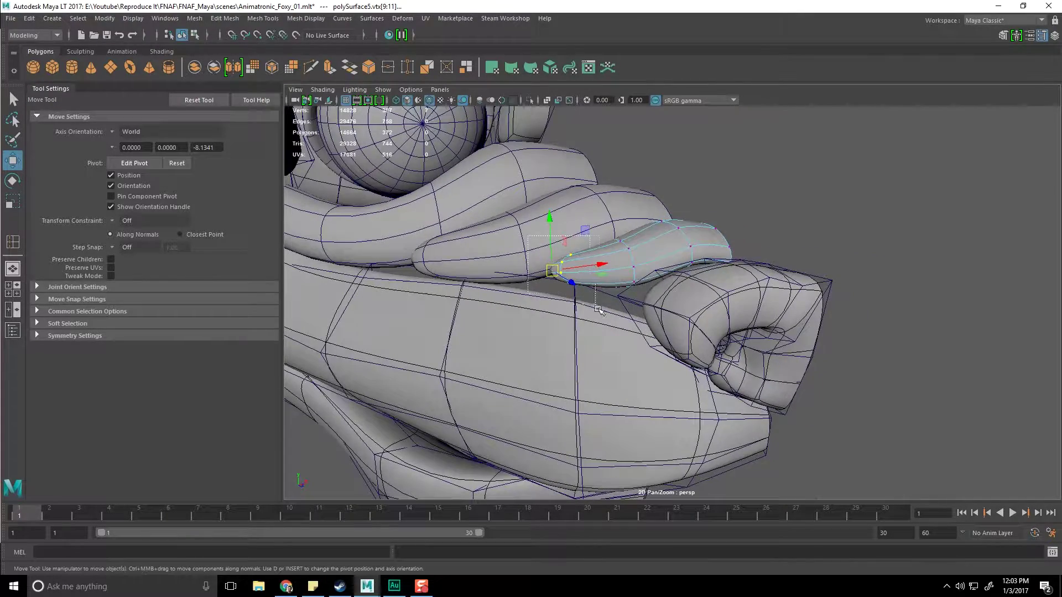
key(e)
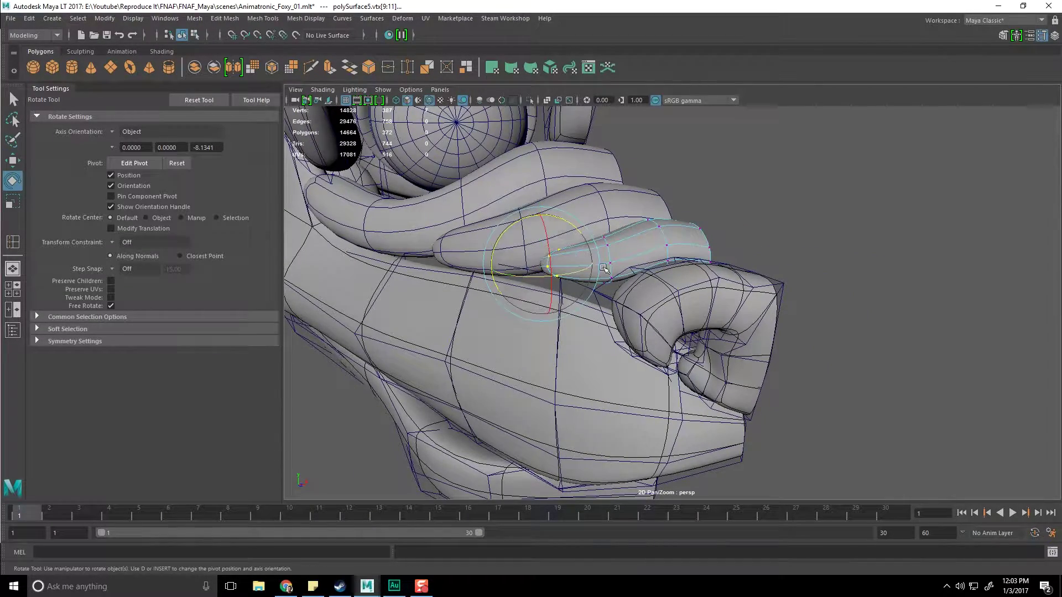
alt+drag(563, 250, 581, 229)
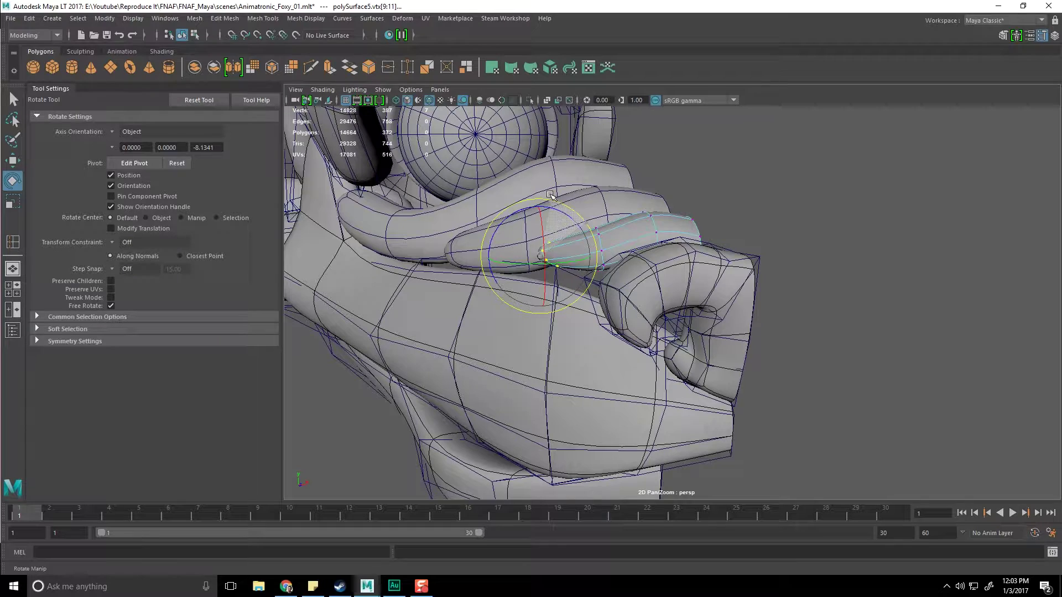
key(w)
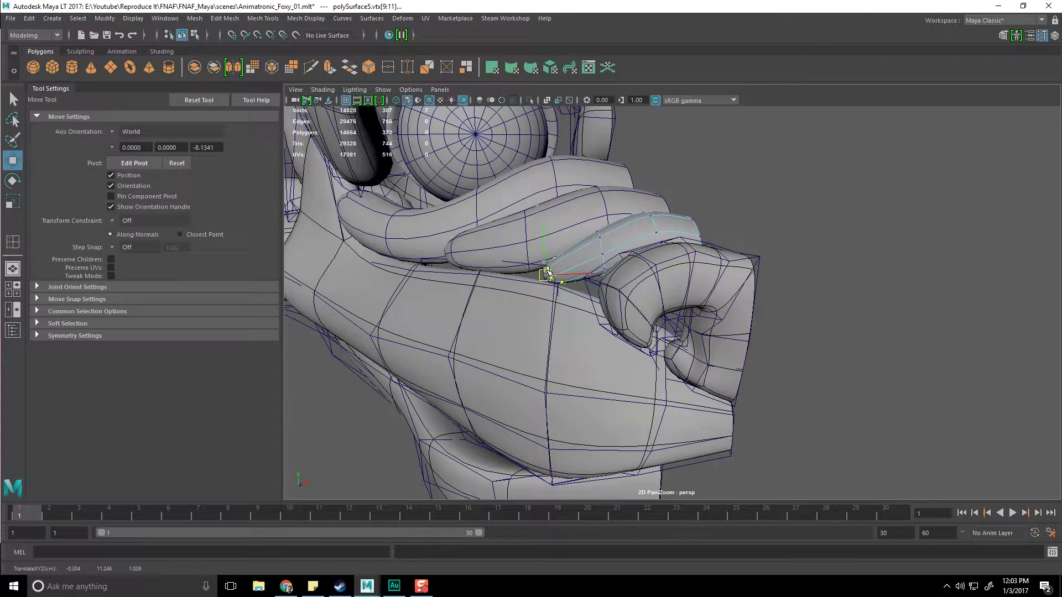
Step: Reposition the duplicated plate's middle row of vertices so the plate curves over the nose
drag(617, 283, 618, 283)
alt+drag(618, 283, 577, 206)
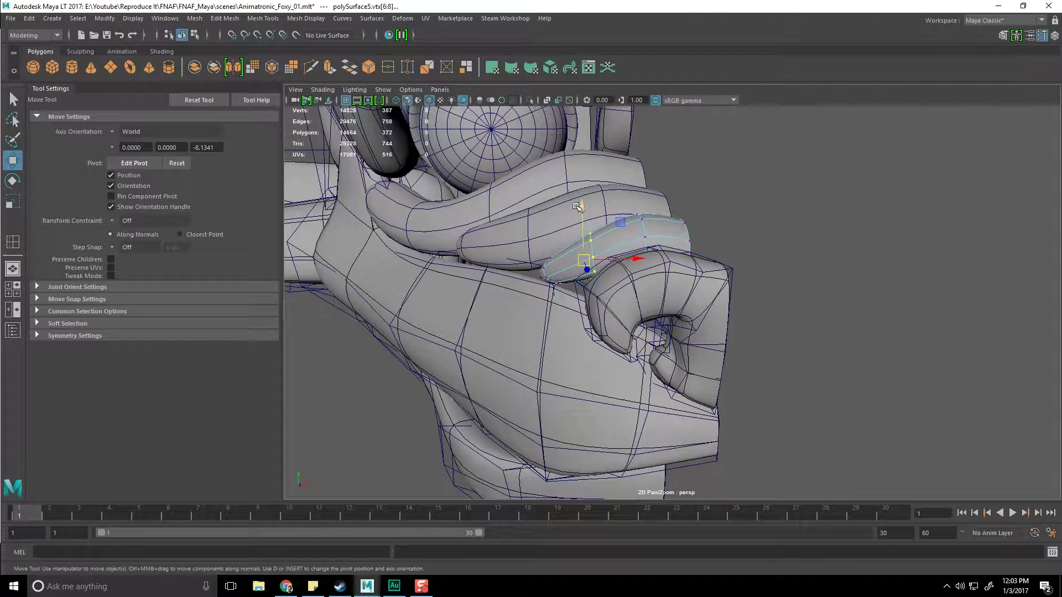
alt+drag(607, 295, 627, 213)
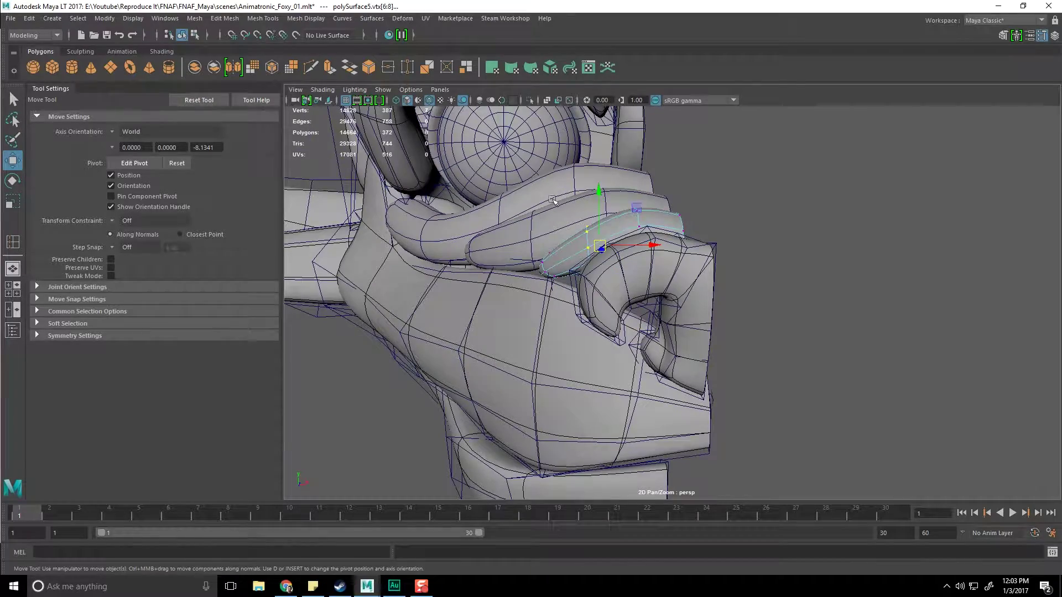
alt+drag(599, 237, 599, 267)
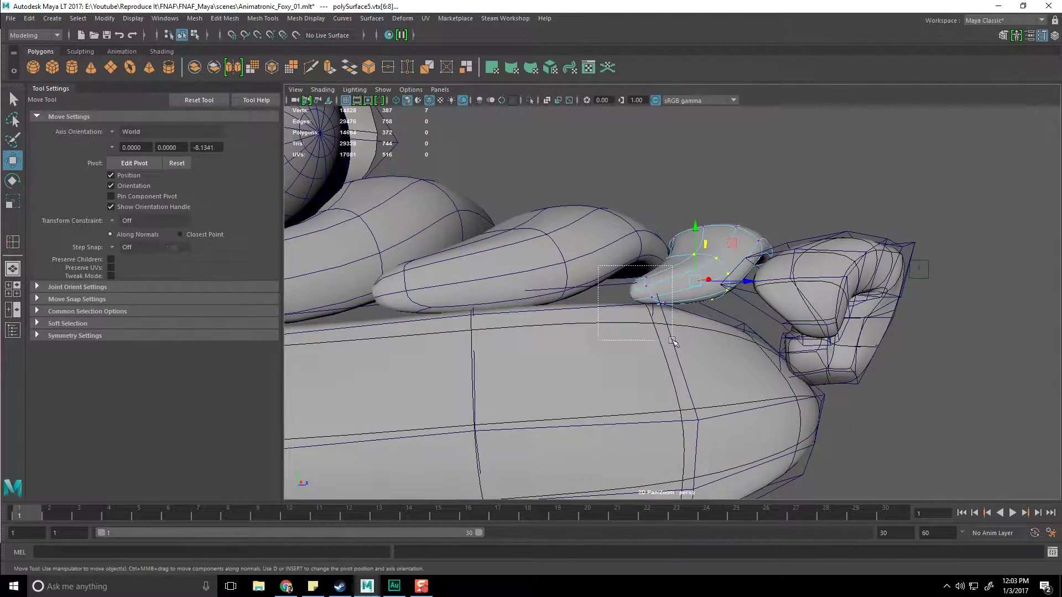
Step: Move the duplicated plate's outer tip vertices along the muzzle and adjust the vertices on its centreline edge
alt+drag(698, 360, 527, 386)
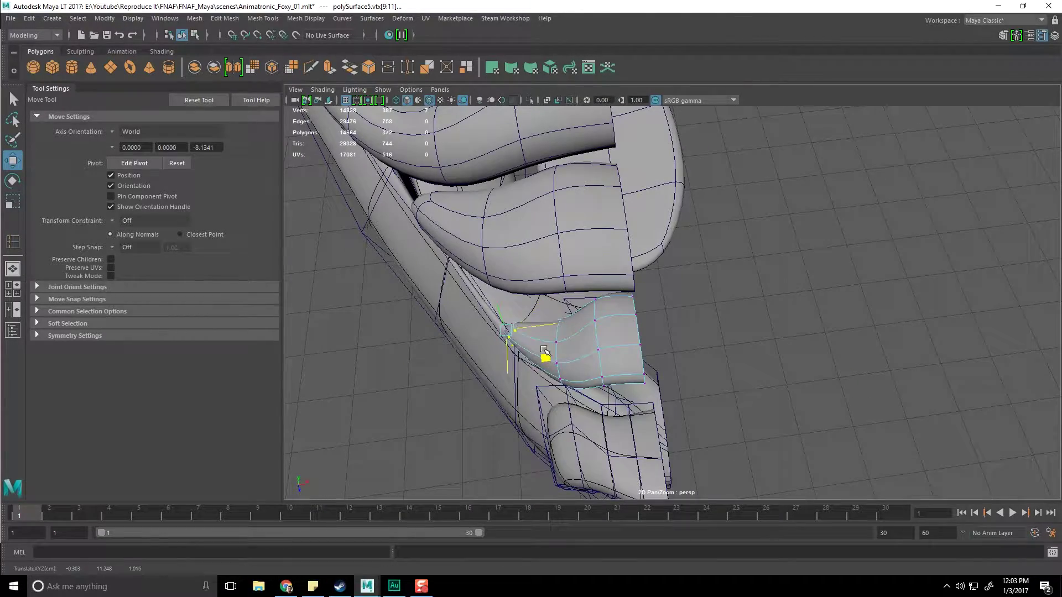
alt+drag(534, 343, 621, 253)
alt+drag(688, 382, 660, 347)
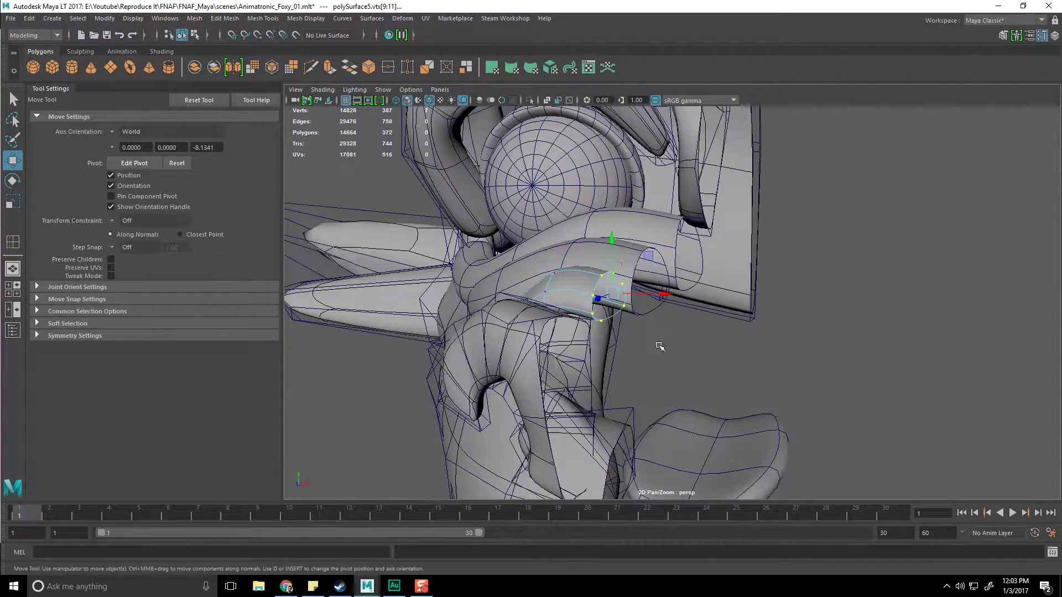
alt+drag(615, 251, 620, 280)
Step: Switch the original small plate to vertex editing and adjust the vertices on its centreline edge
right_drag(620, 280, 576, 274)
alt+drag(576, 274, 600, 244)
drag(605, 236, 676, 360)
alt+drag(676, 359, 686, 367)
Step: Switch the large curved plate to vertex editing, adjust the height of its centreline edge vertices and return to object mode
click(623, 282)
alt+drag(651, 263, 628, 280)
right_drag(629, 281, 578, 279)
drag(618, 236, 690, 385)
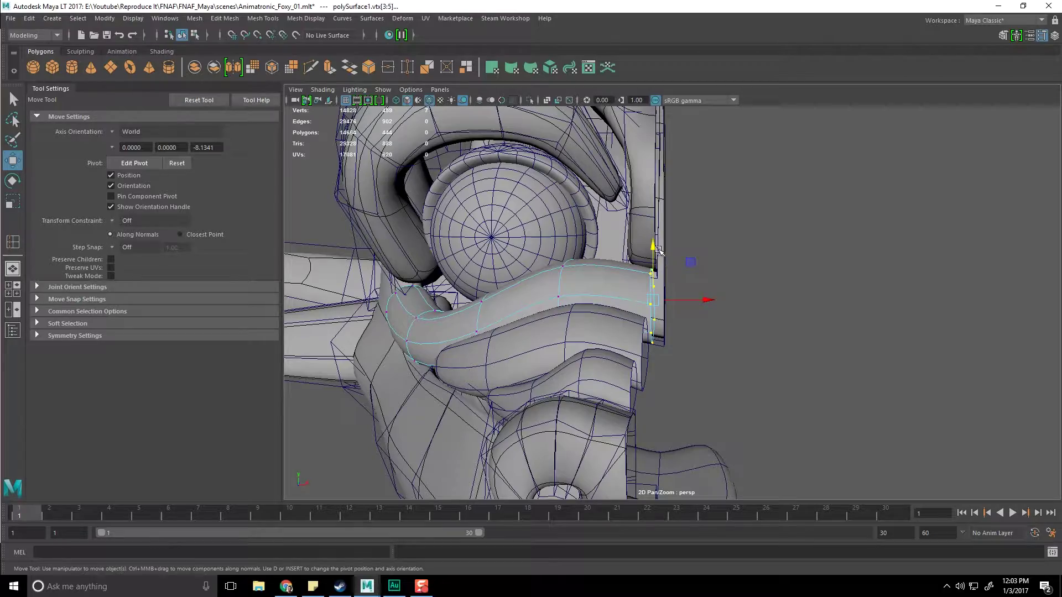
alt+drag(656, 253, 576, 308)
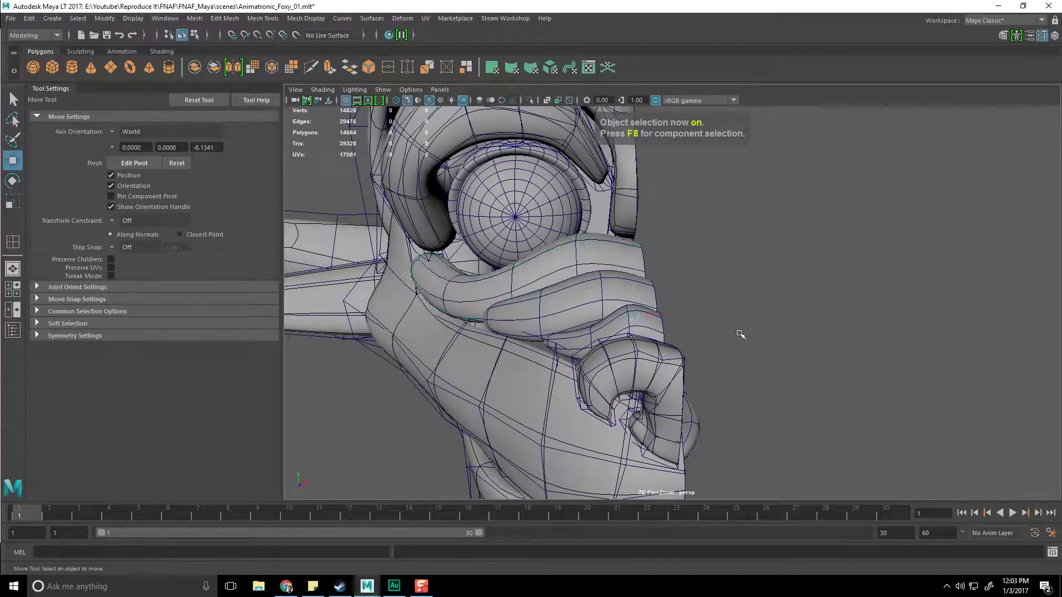
Step: Switch the upper muzzle to vertex editing and reposition the cross-section rows of vertices midway along its side
alt+drag(741, 335, 685, 360)
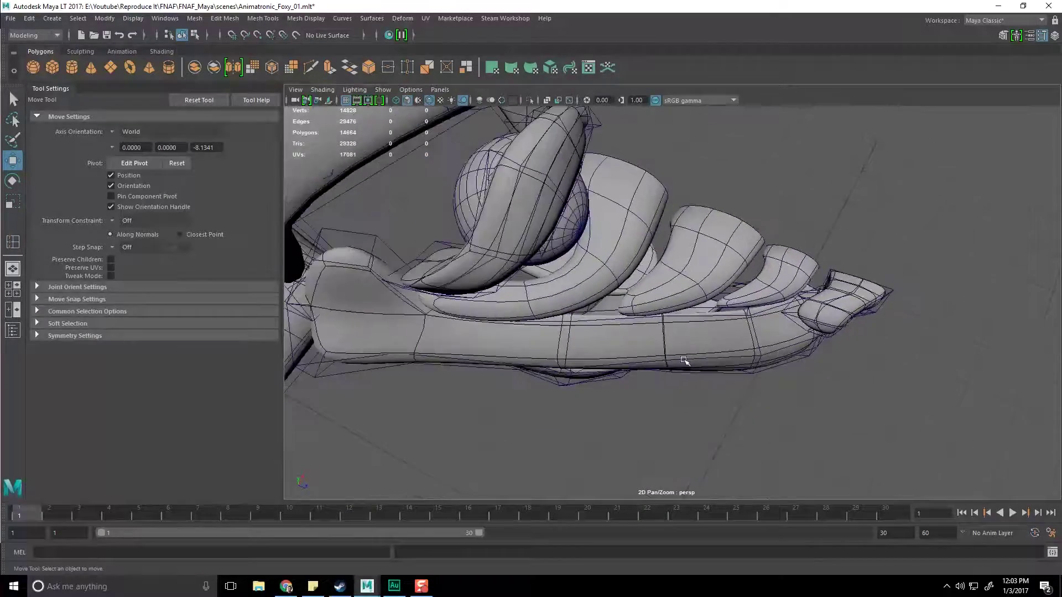
scroll(683, 361, up, 2)
click(687, 362)
right_drag(691, 363, 647, 336)
right_drag(646, 285, 643, 285)
alt+drag(646, 285, 634, 287)
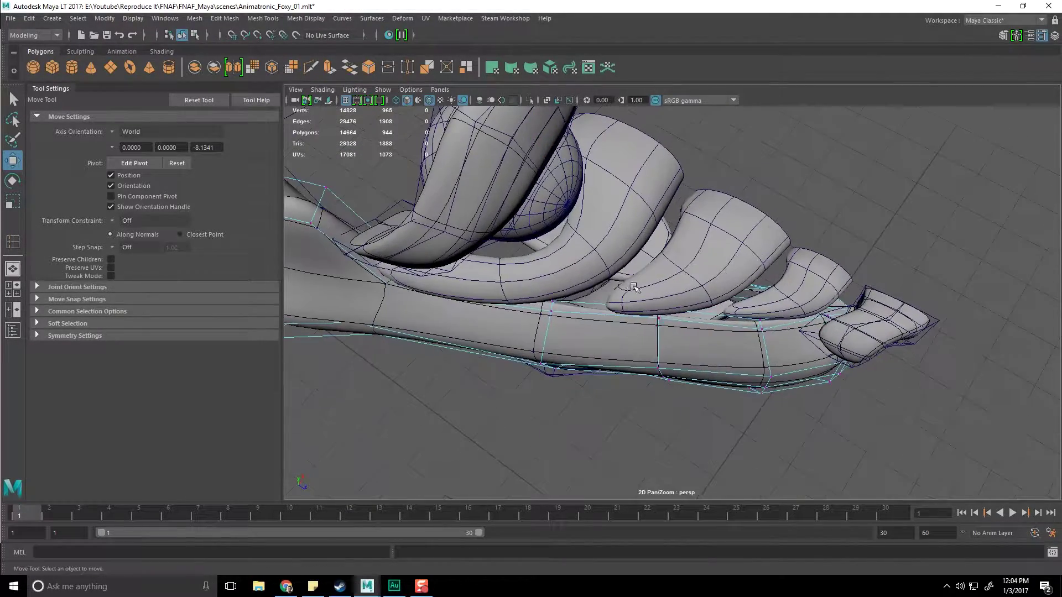
drag(710, 479, 710, 479)
alt+drag(699, 463, 679, 437)
drag(683, 326, 682, 307)
alt+middle_drag(583, 327, 640, 327)
alt+drag(640, 327, 557, 278)
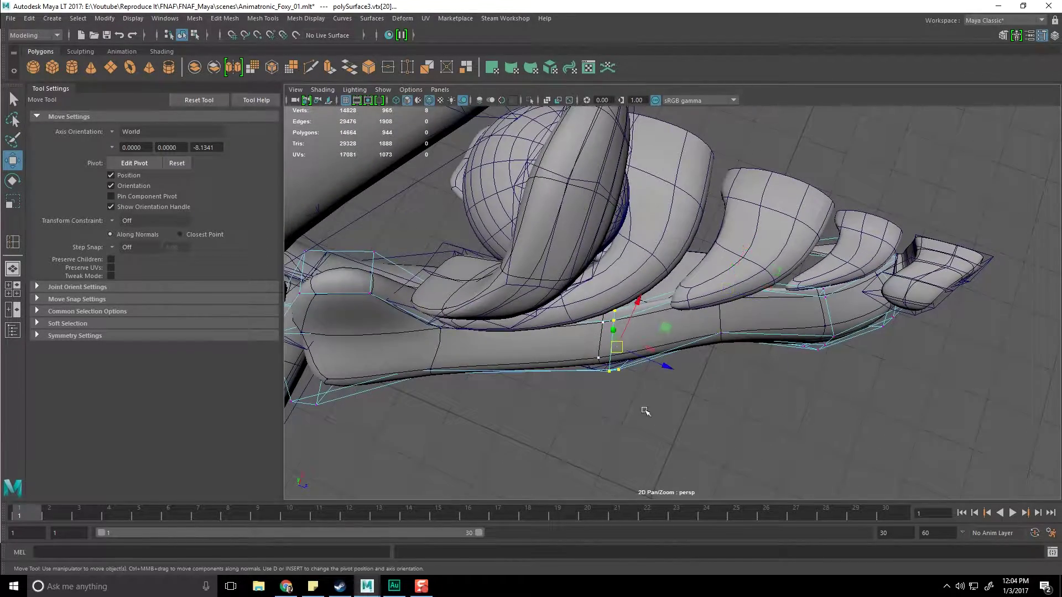
drag(617, 346, 618, 352)
Step: Adjust the vertices at the rear of the muzzle and reposition a single vertex on its cheek
alt+middle_drag(452, 372, 536, 361)
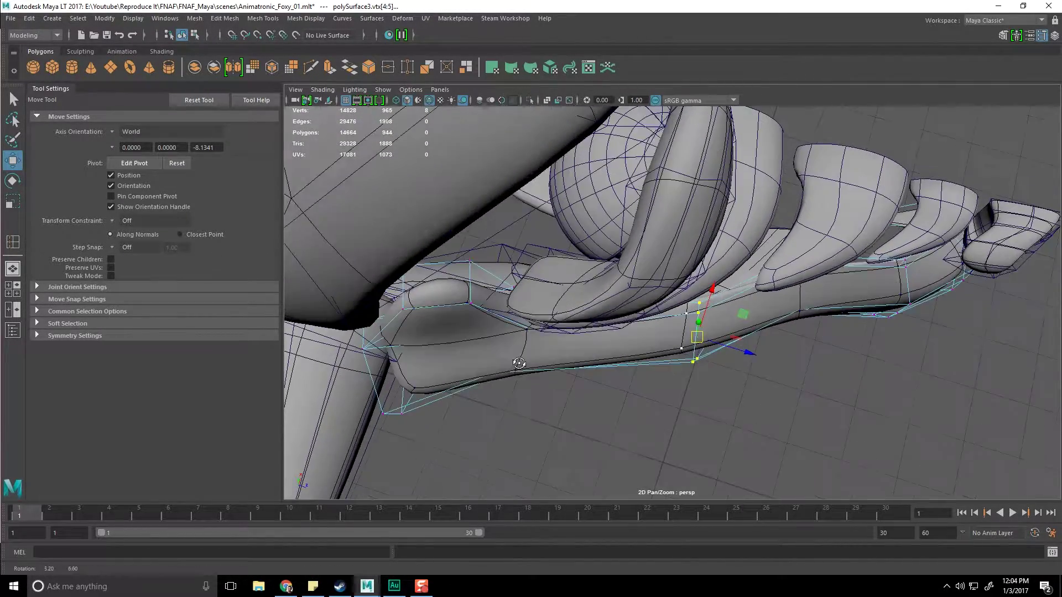
alt+drag(519, 363, 501, 350)
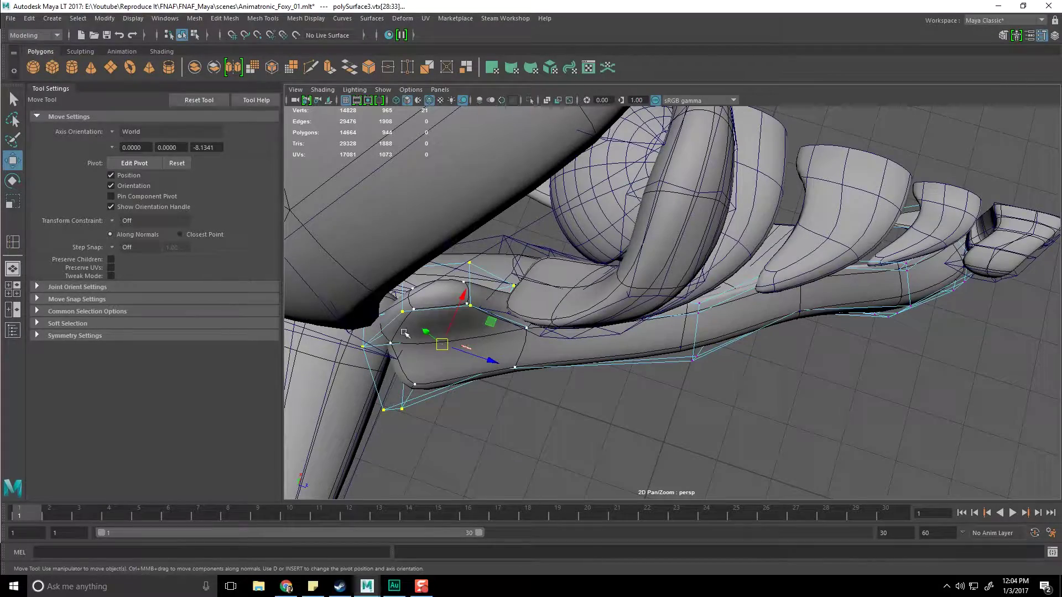
alt+drag(435, 362, 589, 346)
alt+middle_drag(589, 346, 523, 326)
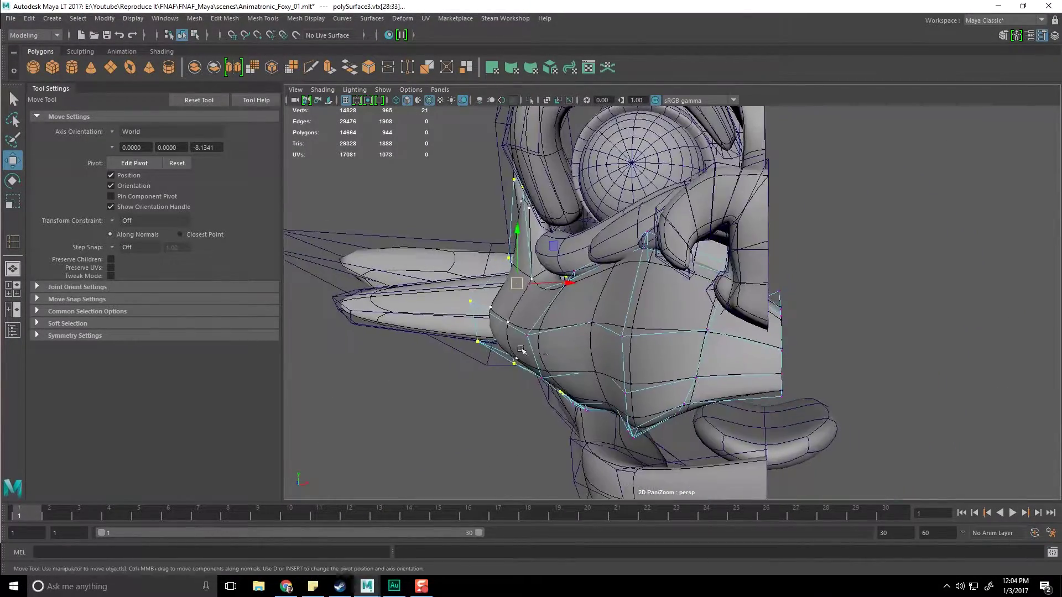
alt+drag(523, 326, 545, 382)
click(600, 344)
click(545, 381)
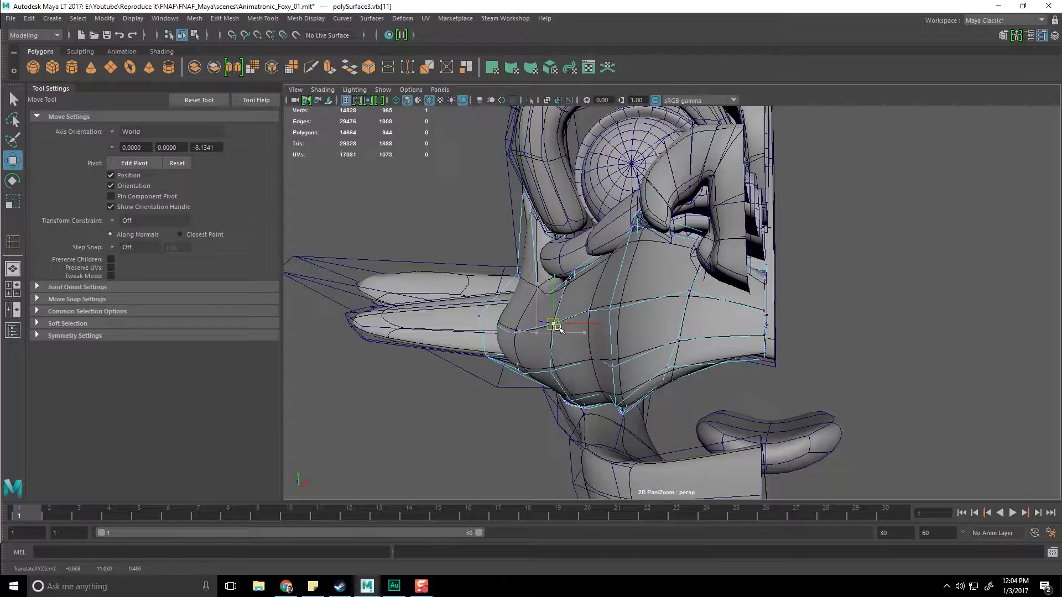
alt+drag(631, 340, 701, 332)
key(q)
click(771, 361)
alt+drag(653, 264, 689, 331)
click(653, 221)
alt+middle_drag(653, 221, 672, 279)
alt+right_drag(672, 279, 621, 243)
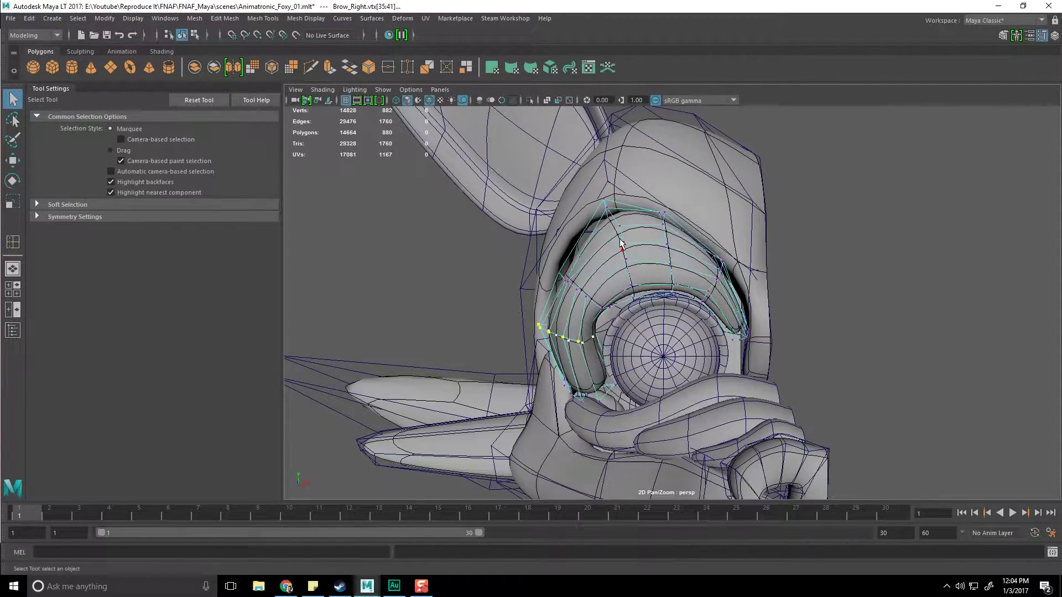
alt+drag(660, 295, 533, 291)
key(F8)
Step: Switch the head top to vertex editing and move the pair of vertices on its front rim behind the brow
alt+drag(556, 231, 615, 226)
click(637, 254)
right_drag(637, 254, 589, 220)
key(1)
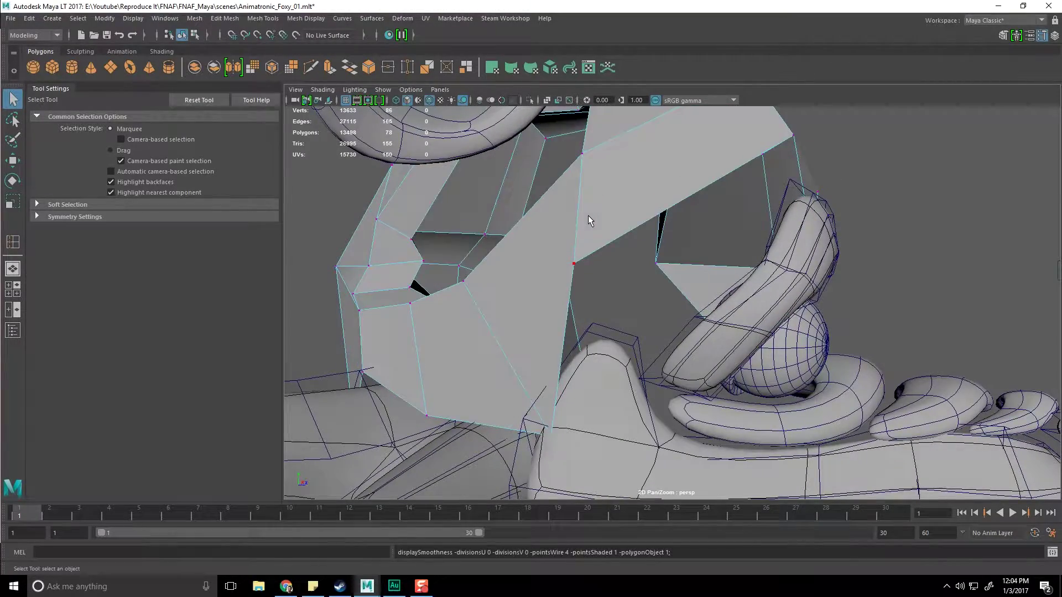
alt+drag(589, 214, 603, 293)
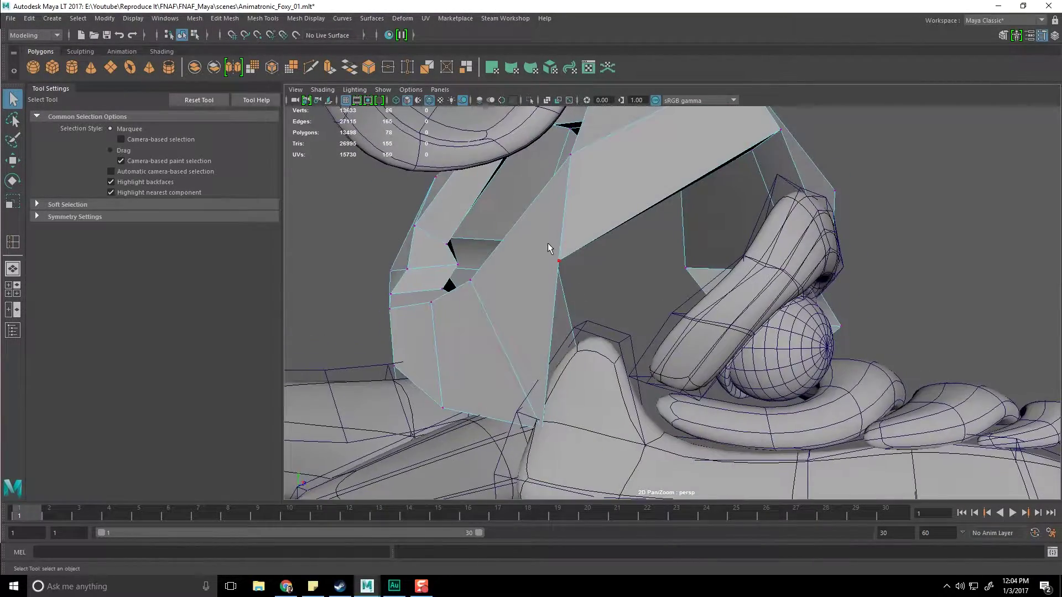
drag(548, 243, 580, 291)
mouse_move(589, 292)
alt+mouse_down()
mouse_move(555, 288)
mouse_move(610, 297)
alt+mouse_up()
key(w)
key(3)
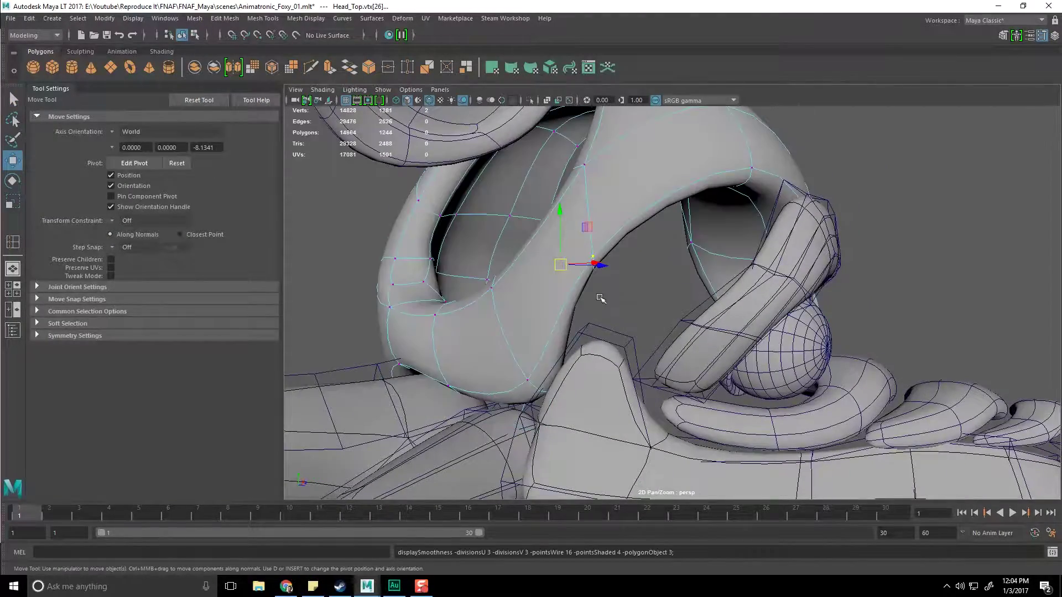
drag(587, 265, 633, 302)
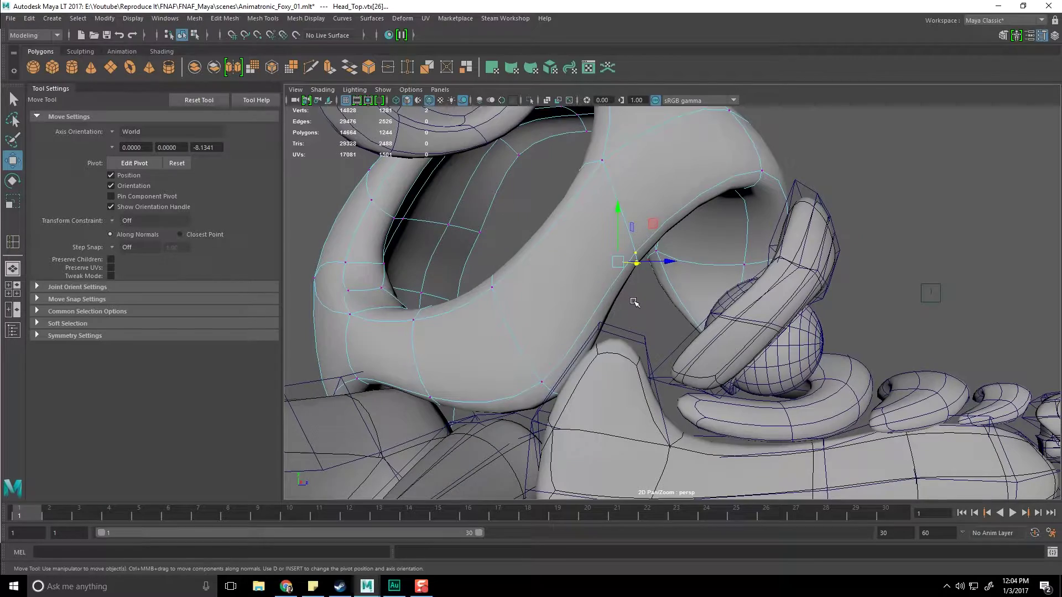
Step: Insert an edge loop across the head top's side strut, just below the moved rim vertices
shift+right_drag(576, 272, 609, 297)
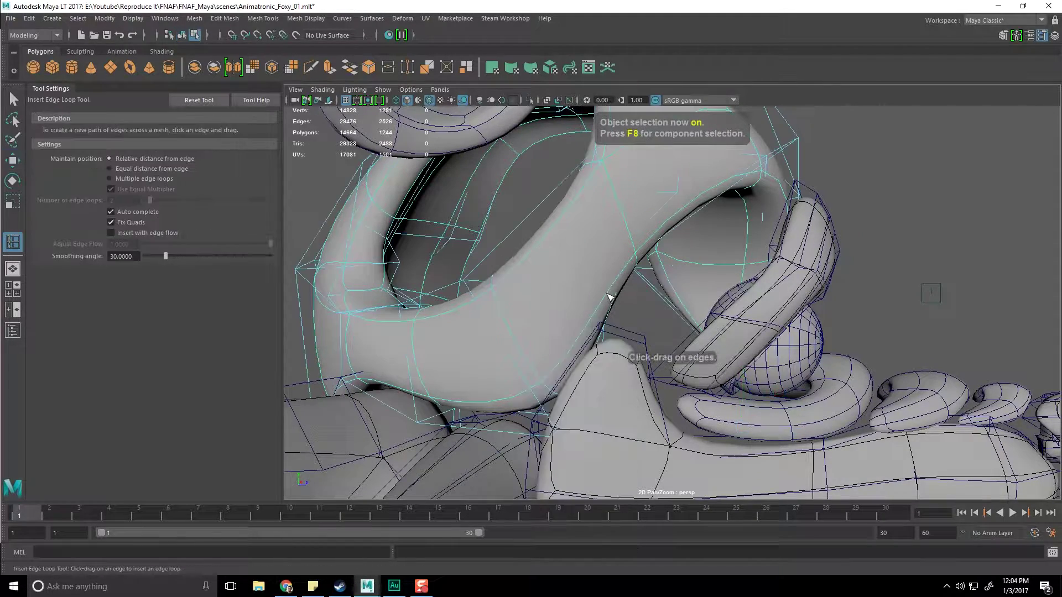
drag(612, 291, 653, 301)
key(q)
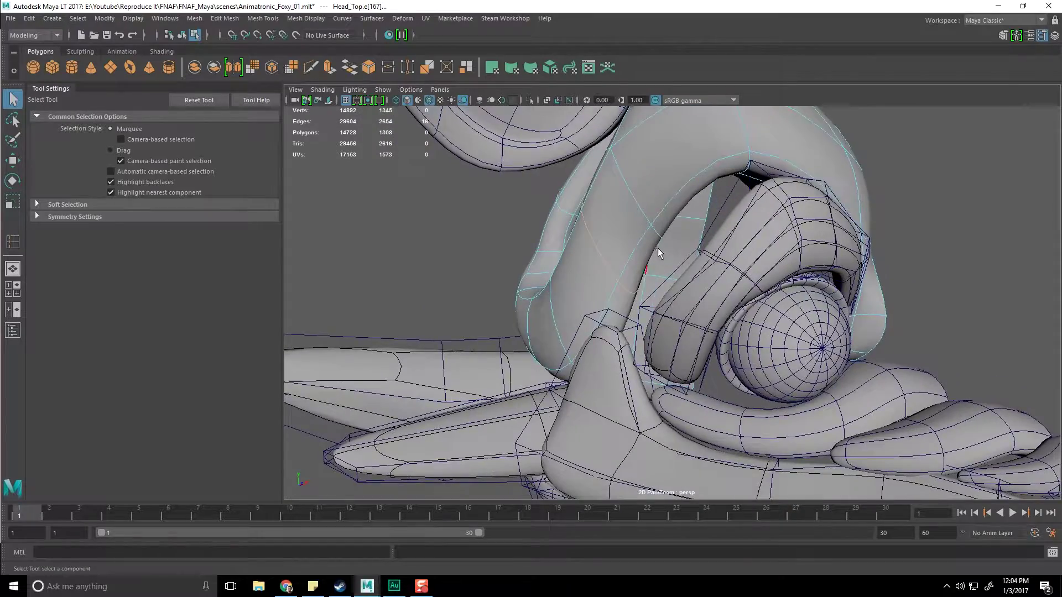
Step: Reposition the vertices along the head top's rim around the brow to reshape the eye opening
double_click(659, 252)
right_drag(665, 218, 687, 239)
alt+drag(689, 244, 631, 203)
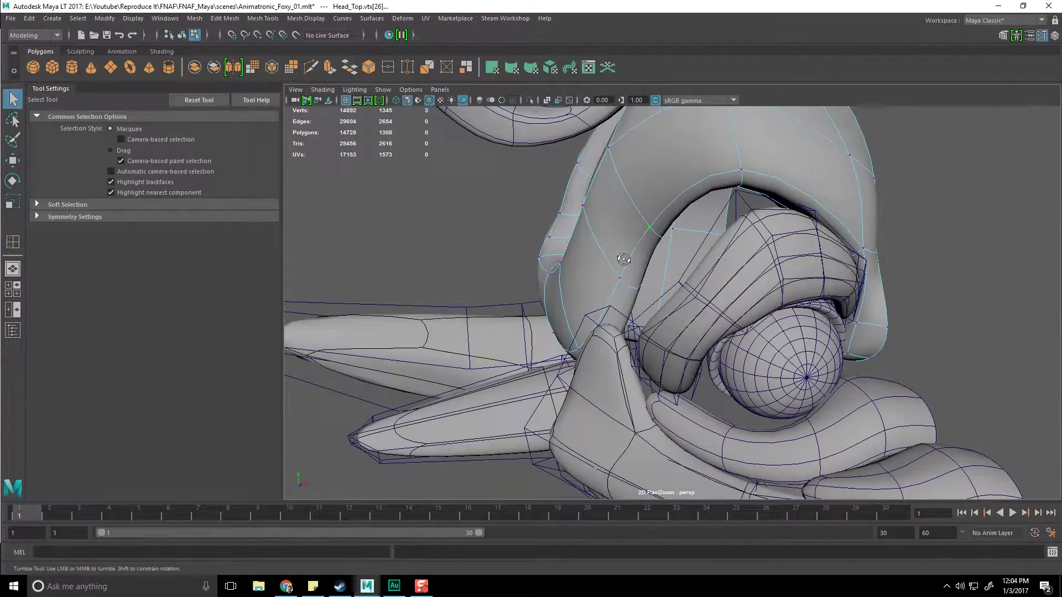
key(w)
alt+drag(623, 258, 702, 266)
shift+click(682, 288)
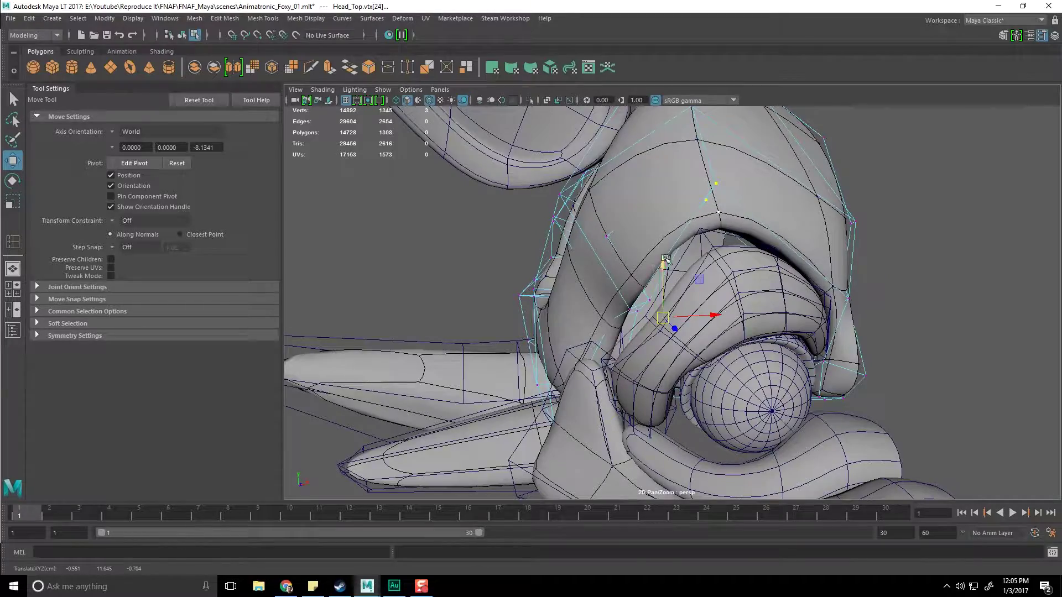
Step: Move the vertices at the head top's lower front corner and those at the muzzle's raised cheek peak
alt+drag(666, 259, 652, 420)
alt+drag(679, 432, 659, 425)
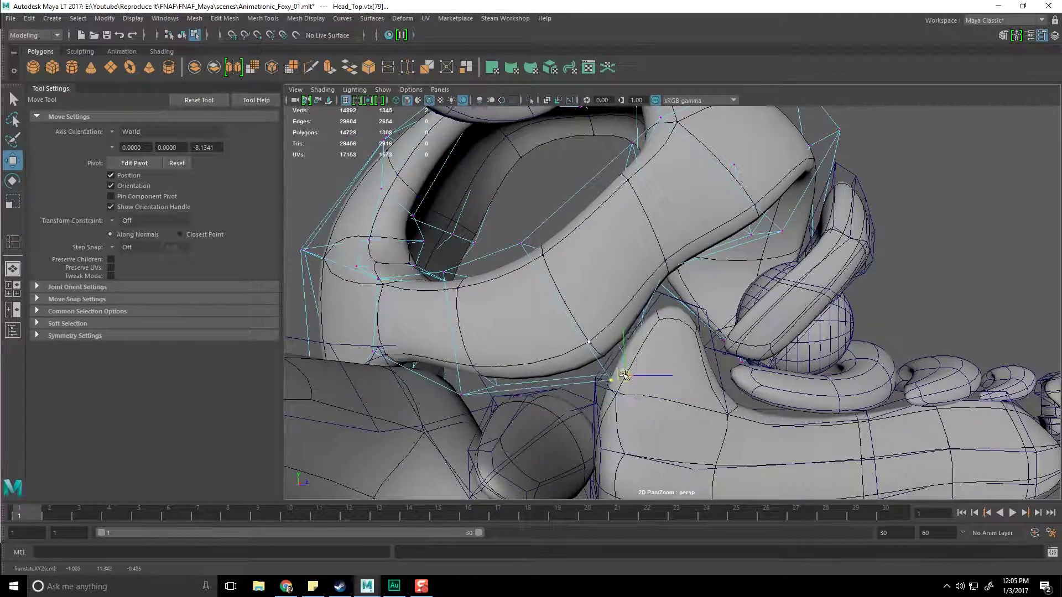
alt+drag(623, 375, 644, 338)
shift+click(649, 313)
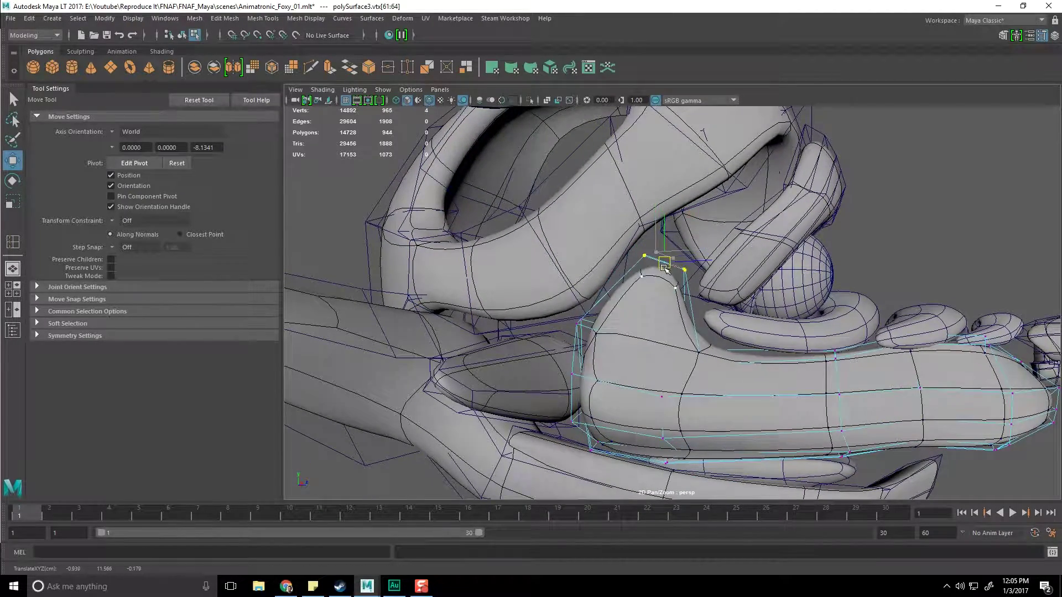
Step: Scale, move and rotate the row of vertices on the brow's outer side to widen it towards the head top
right_drag(764, 289, 724, 288)
drag(701, 220, 770, 247)
alt+drag(770, 247, 698, 316)
key(r)
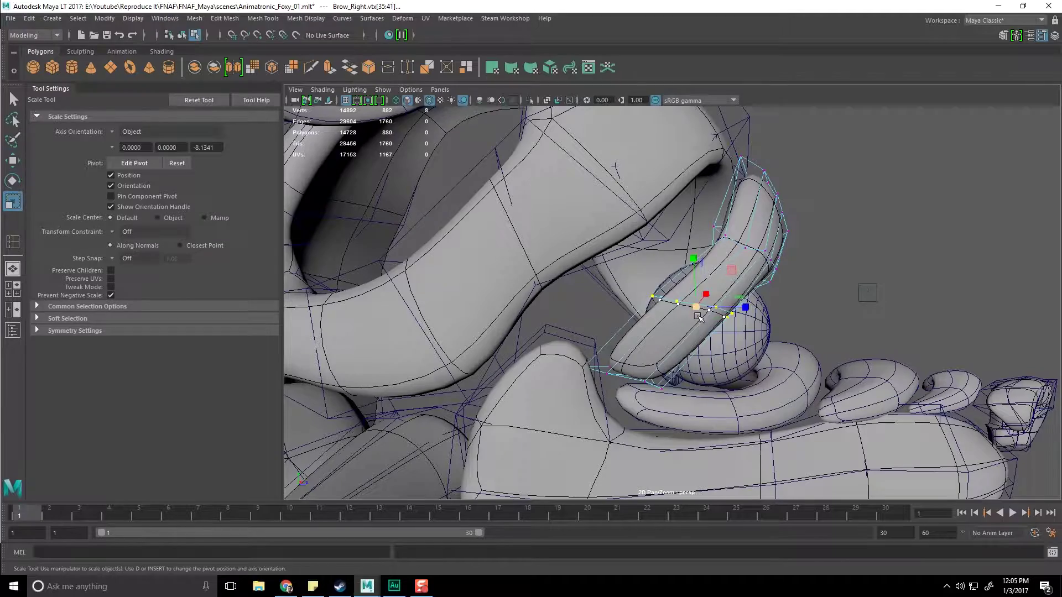
key(w)
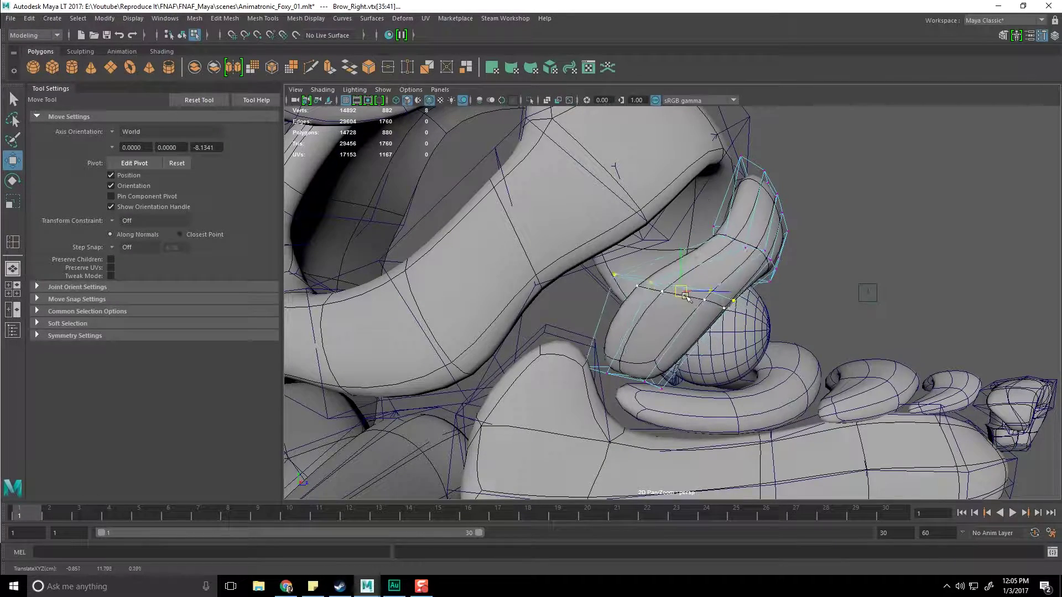
key(e)
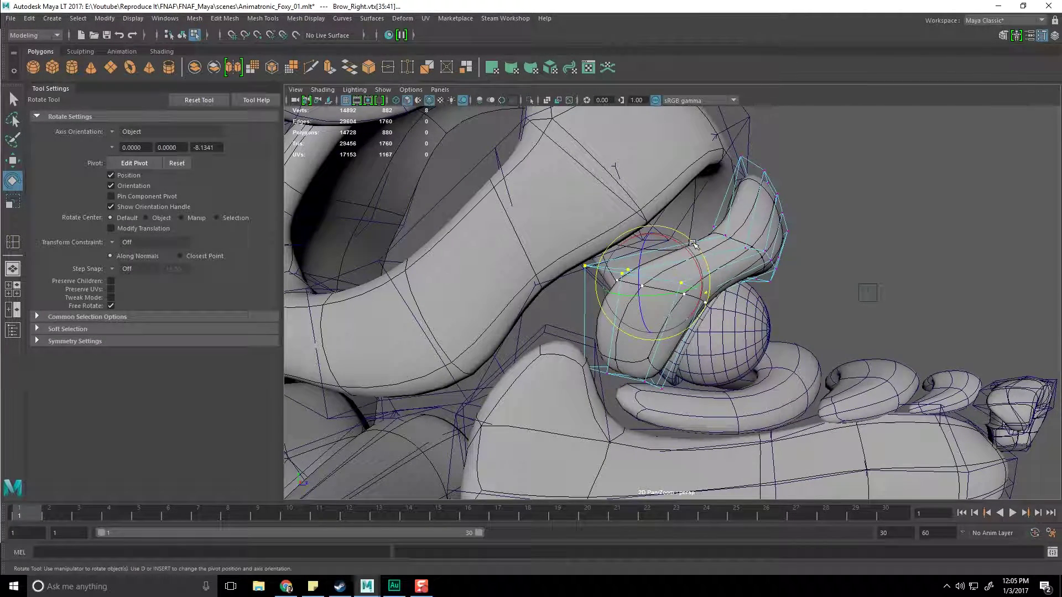
Step: Switch the brow to edge editing, then rotate, scale and move the edge loop at its bend to round the arch
alt+drag(733, 277, 687, 326)
alt+drag(687, 326, 707, 271)
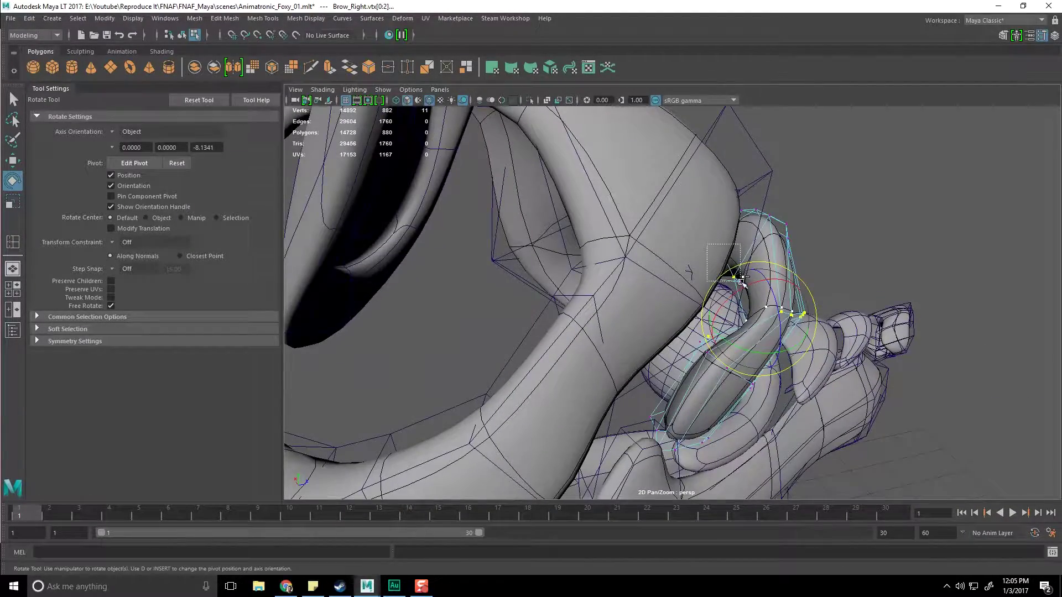
alt+drag(716, 359, 627, 283)
right_click(627, 283)
right_drag(628, 292, 627, 251)
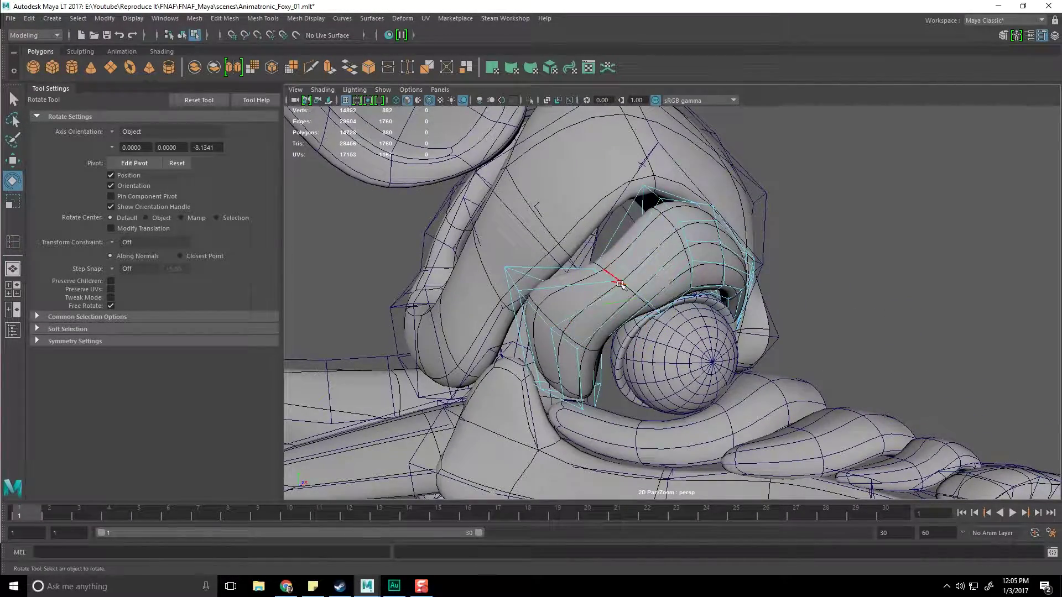
double_click(620, 284)
alt+drag(620, 284, 695, 250)
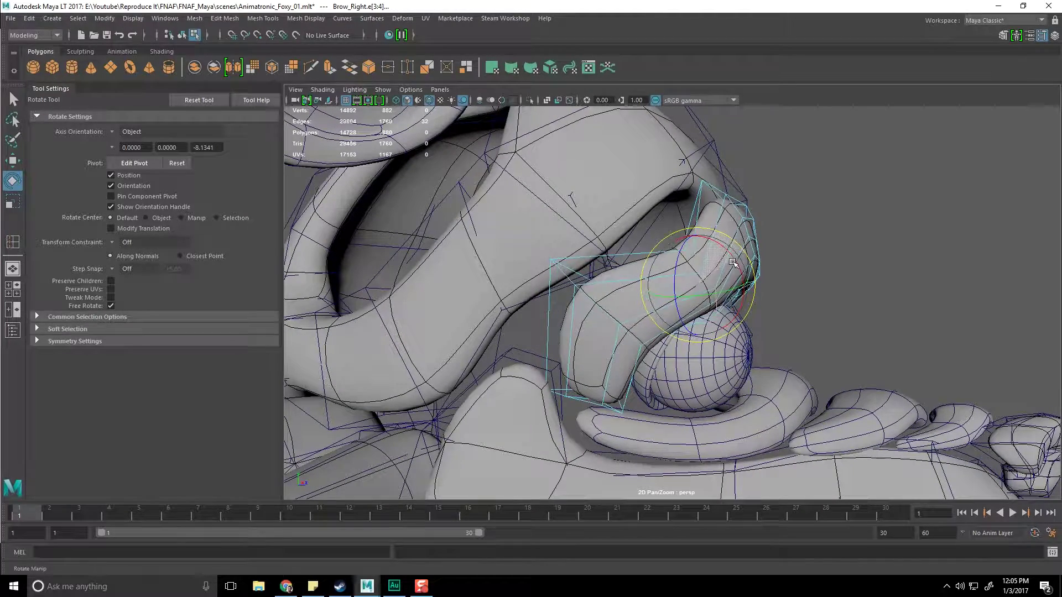
key(r)
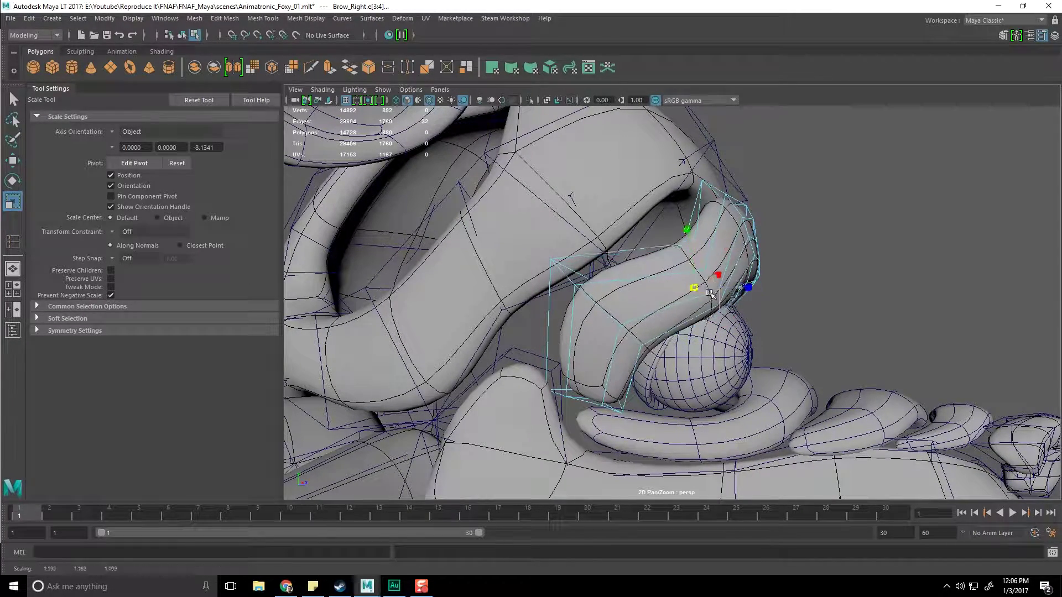
key(w)
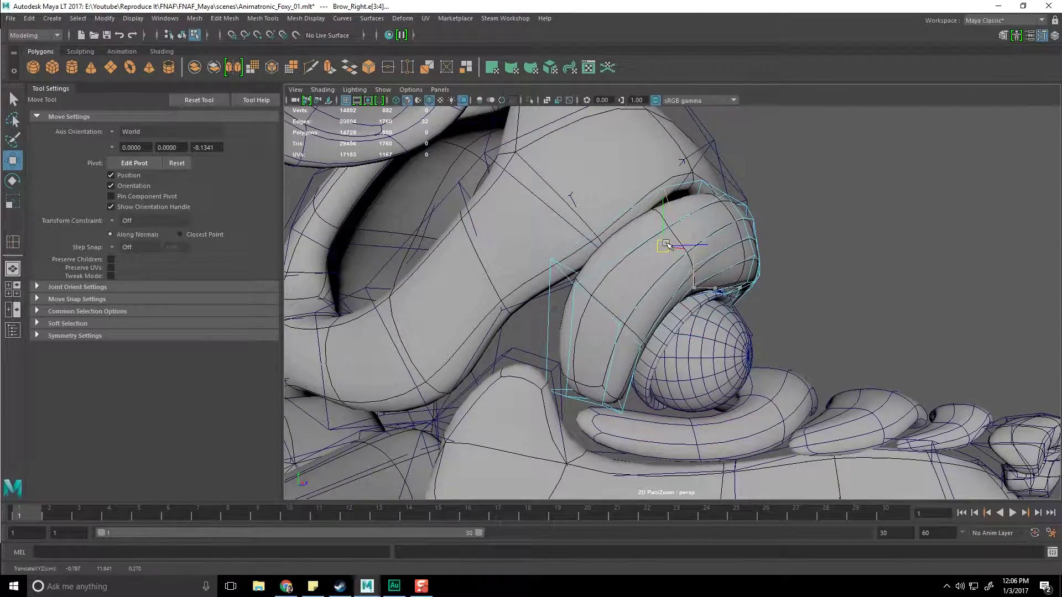
Step: Adjust an edge loop on the head top's side strut and the rim vertices next to the brow
mouse_move(666, 245)
alt+mouse_down()
mouse_move(571, 262)
mouse_move(625, 269)
mouse_move(643, 257)
mouse_move(600, 238)
mouse_move(618, 224)
mouse_move(589, 235)
mouse_move(612, 237)
mouse_move(615, 224)
mouse_move(672, 235)
alt+mouse_up()
click(621, 206)
double_click(603, 261)
right_drag(593, 266, 552, 265)
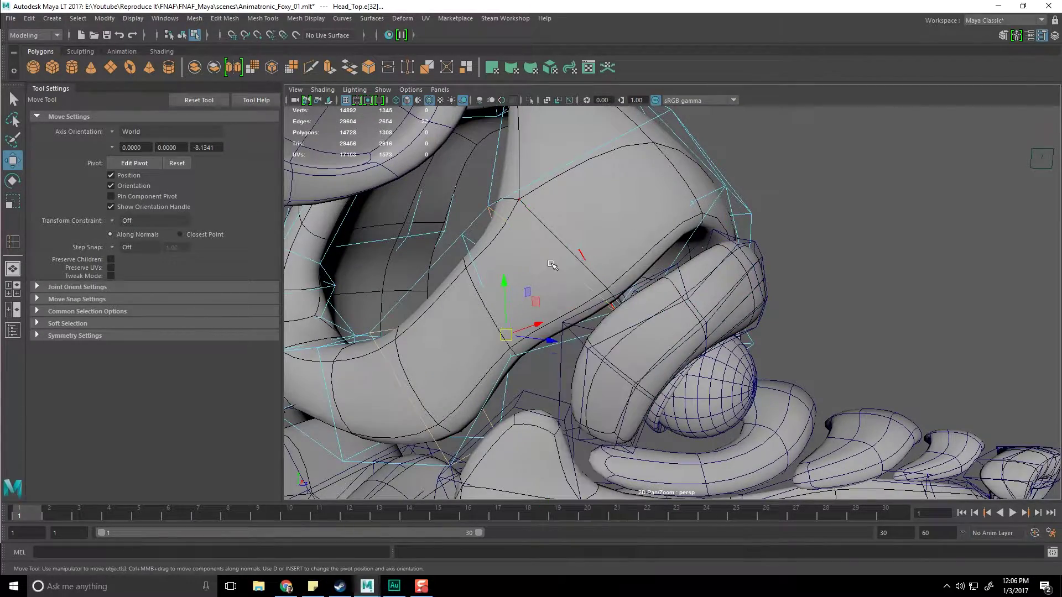
alt+drag(552, 265, 584, 285)
drag(671, 345, 670, 344)
alt+drag(671, 344, 663, 318)
click(655, 298)
alt+middle_drag(625, 329, 642, 303)
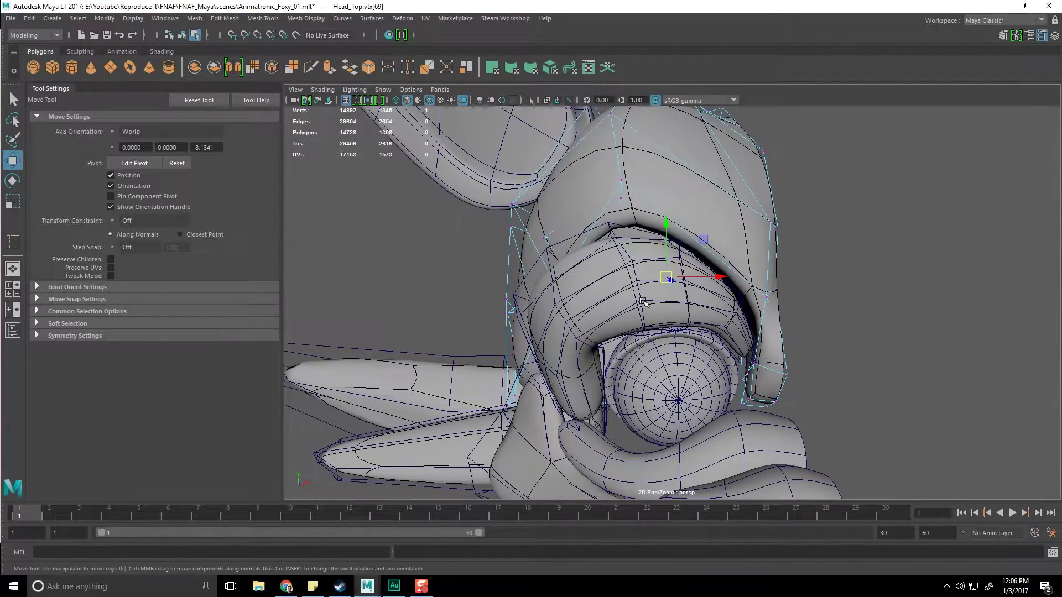
Step: Return to object mode, save the scene and clear the brow selection
key(F8)
click(622, 298)
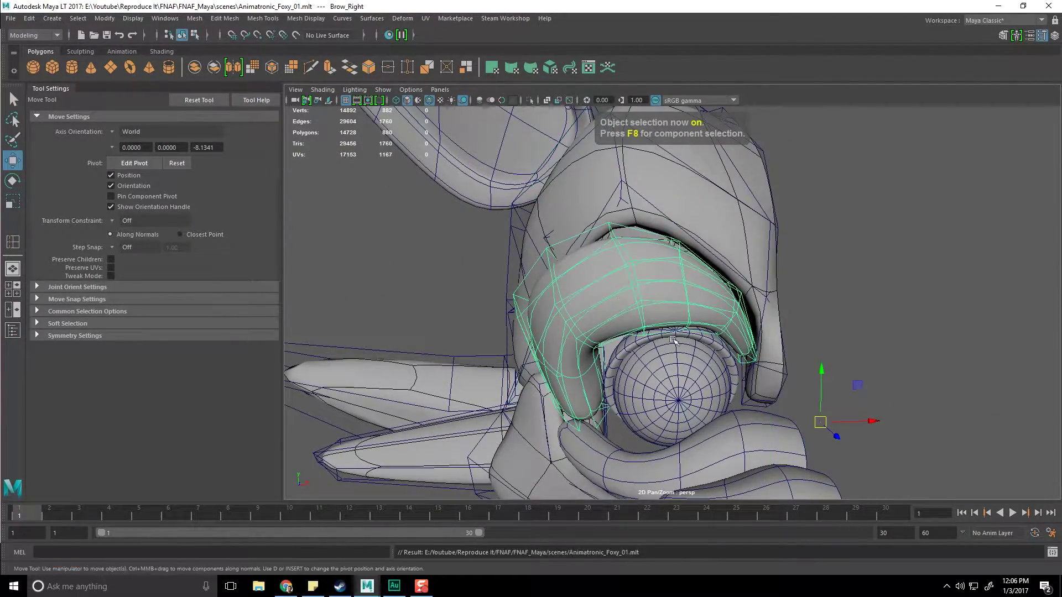
alt+drag(674, 340, 533, 324)
scroll(765, 357, down, 5)
key(q)
click(794, 353)
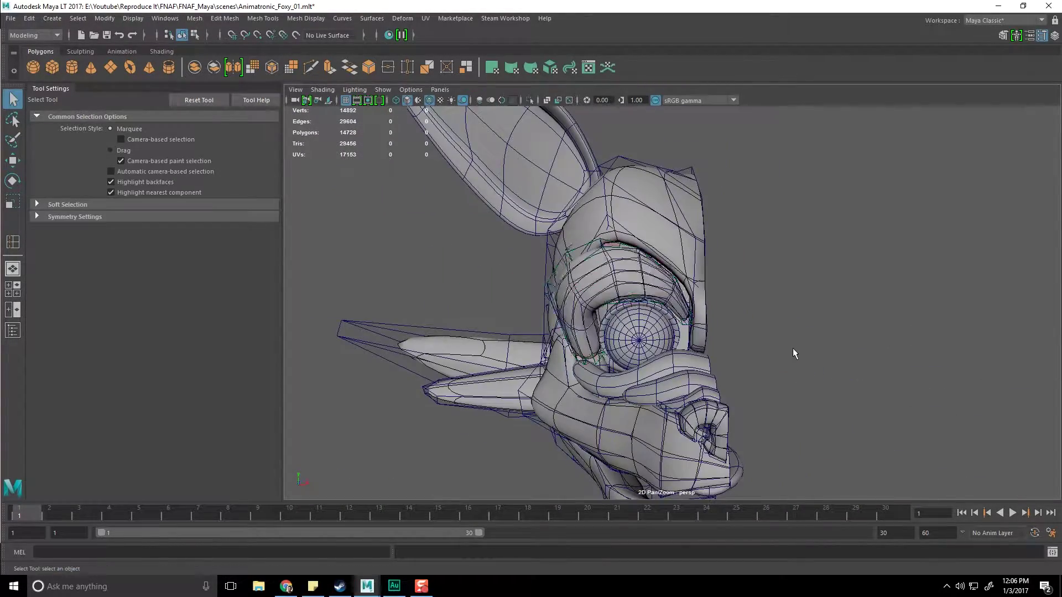
Step: Delete the tongue's faces on the far side of the centreline and return to object mode
alt+drag(746, 330, 720, 329)
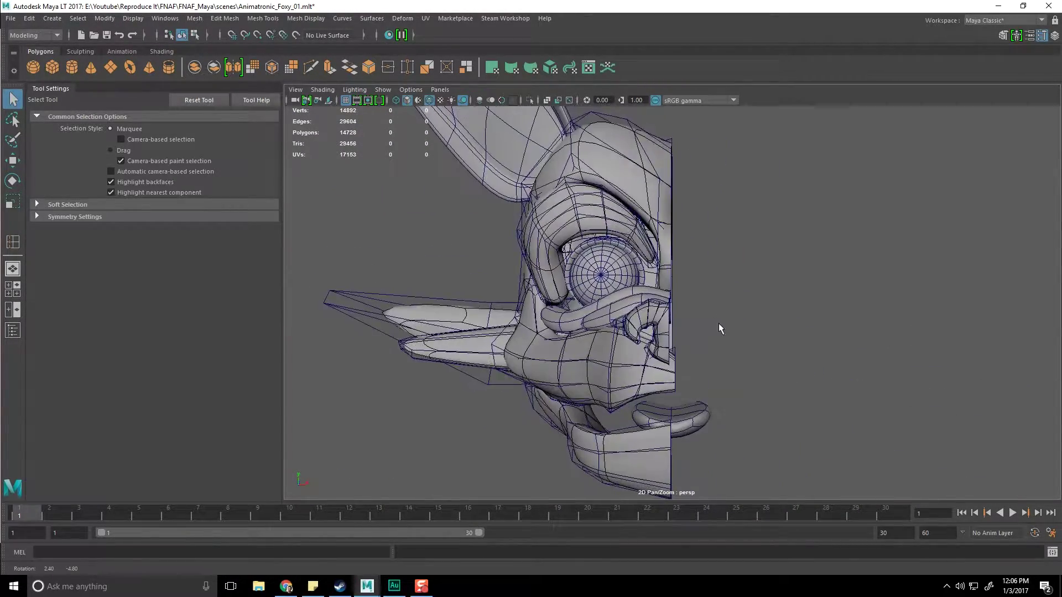
right_click(700, 415)
right_drag(701, 321, 699, 330)
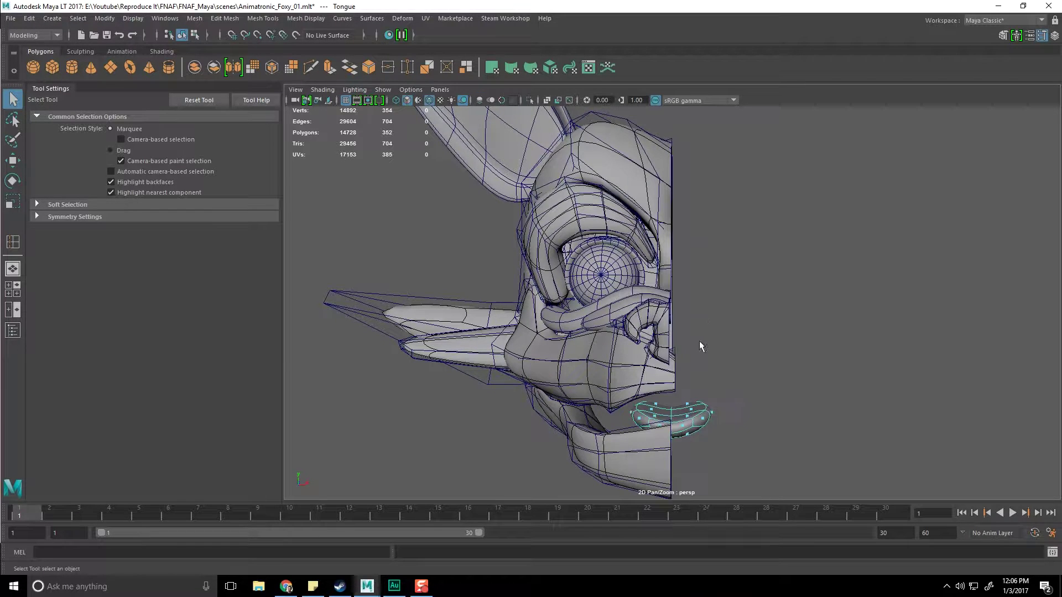
alt+middle_drag(692, 372, 667, 332)
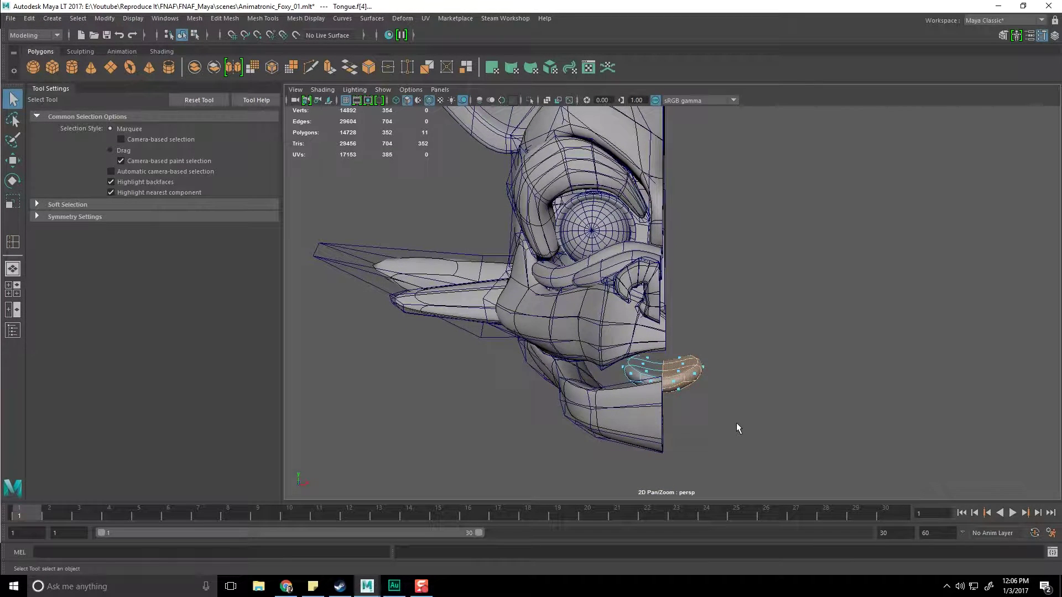
key(Delete)
key(F8)
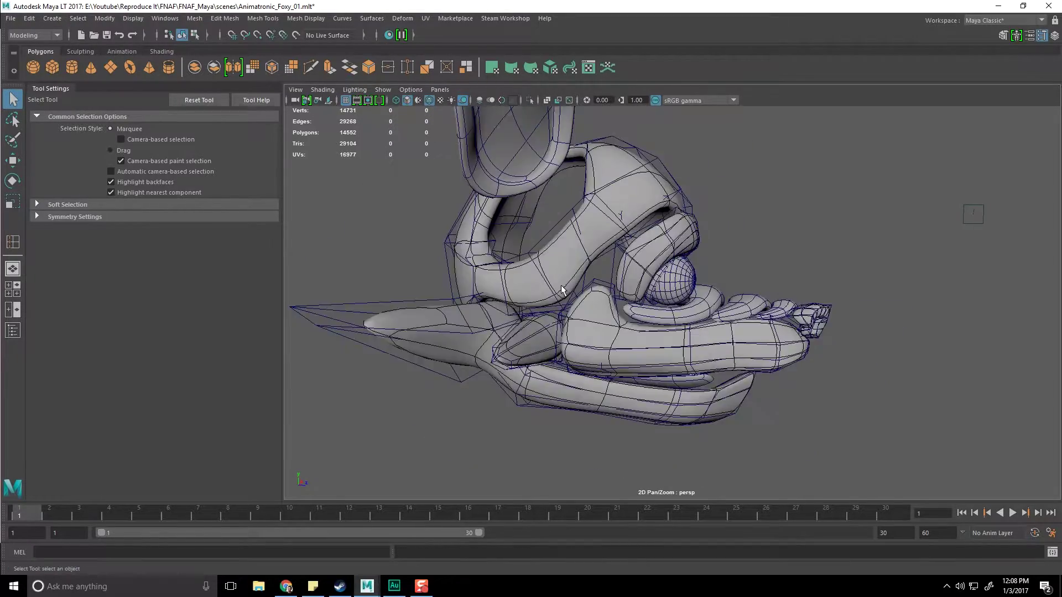
alt+drag(653, 409, 619, 406)
alt+drag(395, 354, 599, 295)
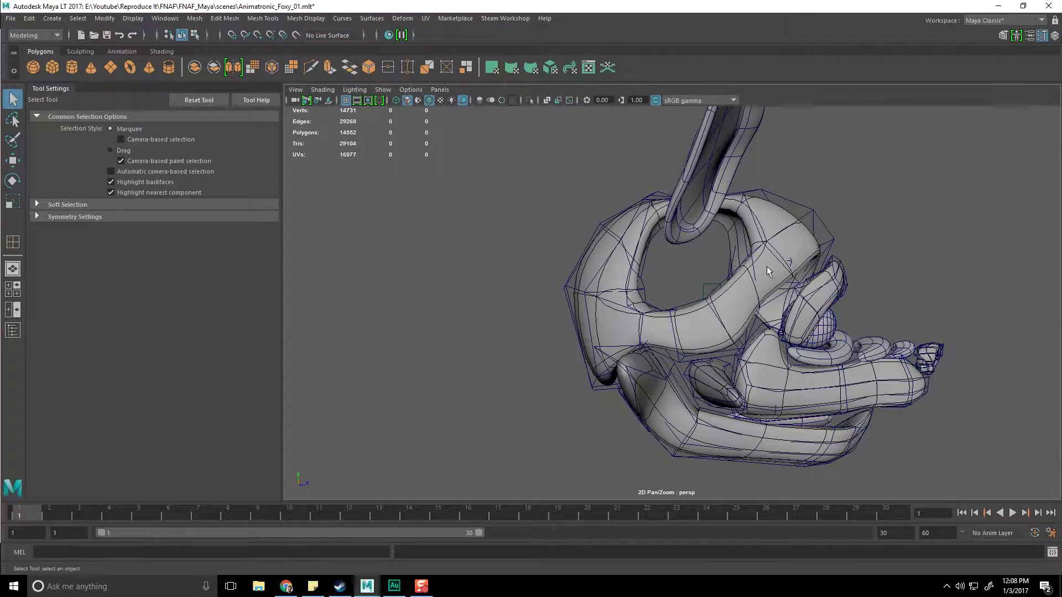
Step: Select the right ear, switch it to edge editing and move the edge at the back of its base outward
alt+middle_drag(766, 271, 722, 305)
click(653, 257)
alt+drag(619, 316, 713, 318)
alt+middle_drag(621, 313, 566, 358)
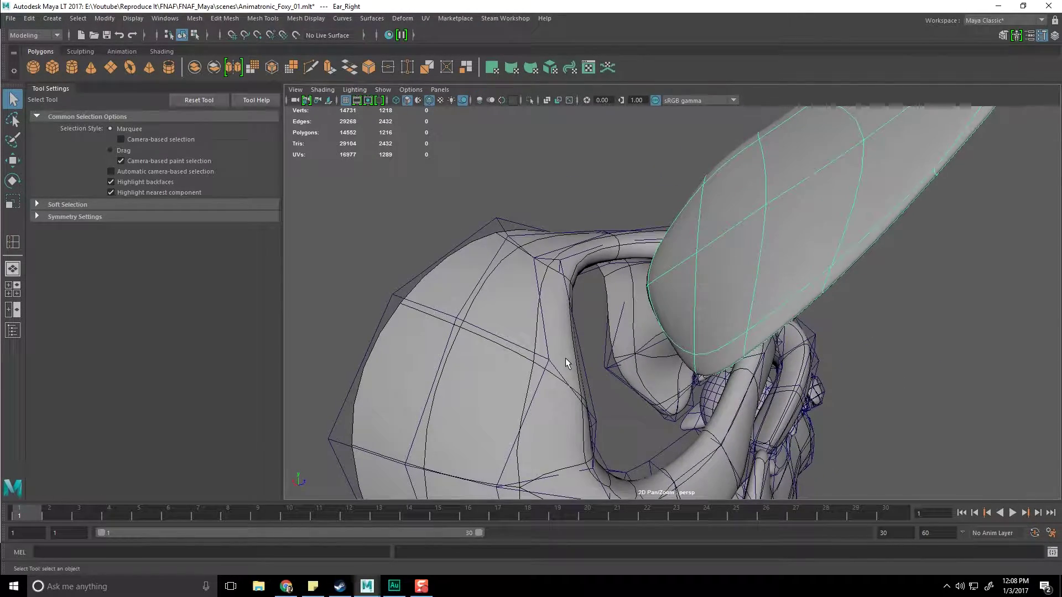
key(2)
right_drag(685, 264, 633, 260)
alt+drag(633, 260, 652, 266)
alt+middle_drag(652, 266, 661, 299)
right_drag(669, 282, 672, 250)
alt+drag(692, 241, 640, 260)
click(637, 257)
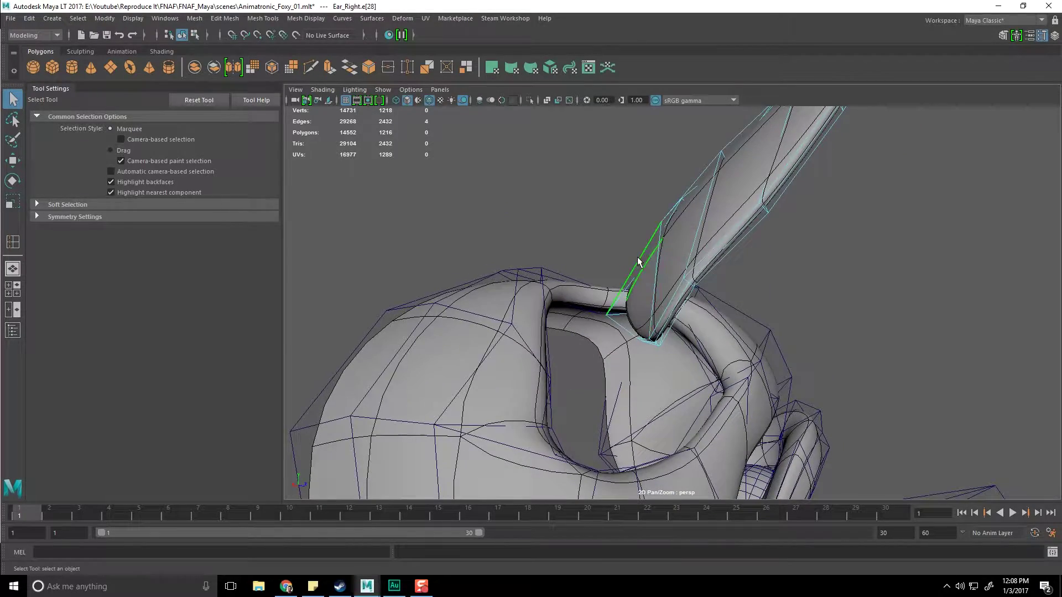
key(w)
alt+drag(637, 310, 640, 282)
drag(638, 239, 602, 216)
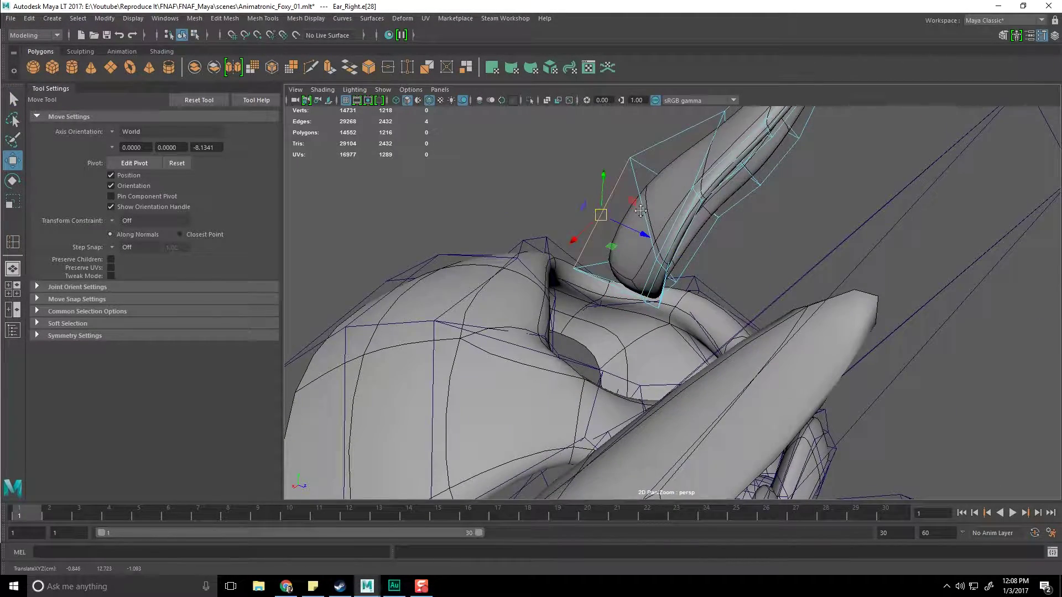
Step: Switch the right ear to vertex editing and pull the vertices along its back outward to give it a fuller curve
alt+middle_drag(641, 210, 628, 262)
alt+drag(687, 225, 695, 221)
right_drag(704, 183, 672, 180)
drag(683, 169, 714, 191)
mouse_move(713, 202)
alt+mouse_down()
mouse_move(714, 178)
mouse_move(719, 191)
alt+mouse_up()
drag(722, 198, 599, 311)
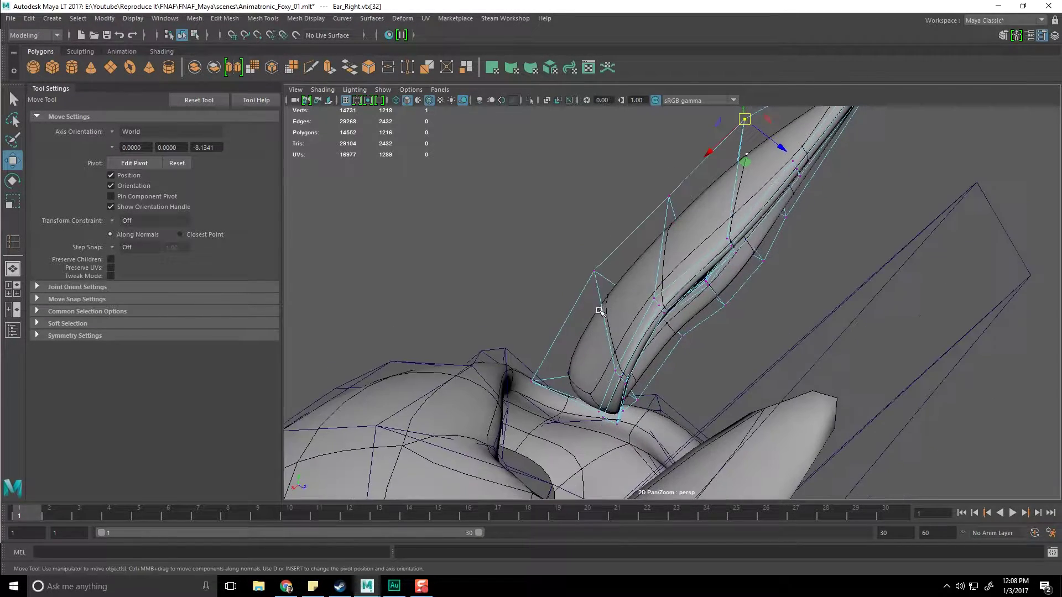
drag(596, 275, 535, 317)
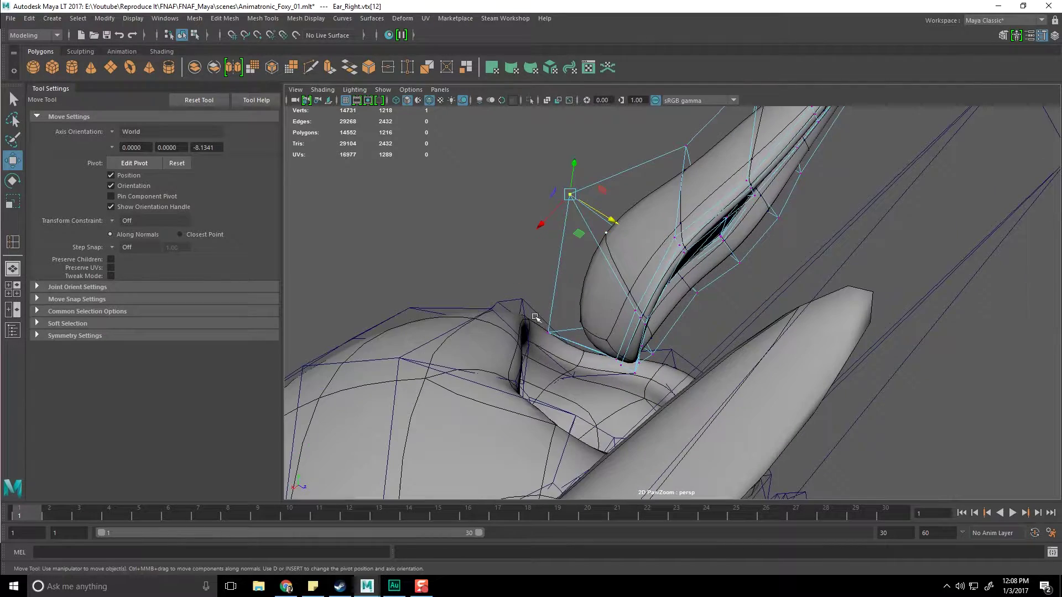
alt+drag(574, 359, 710, 317)
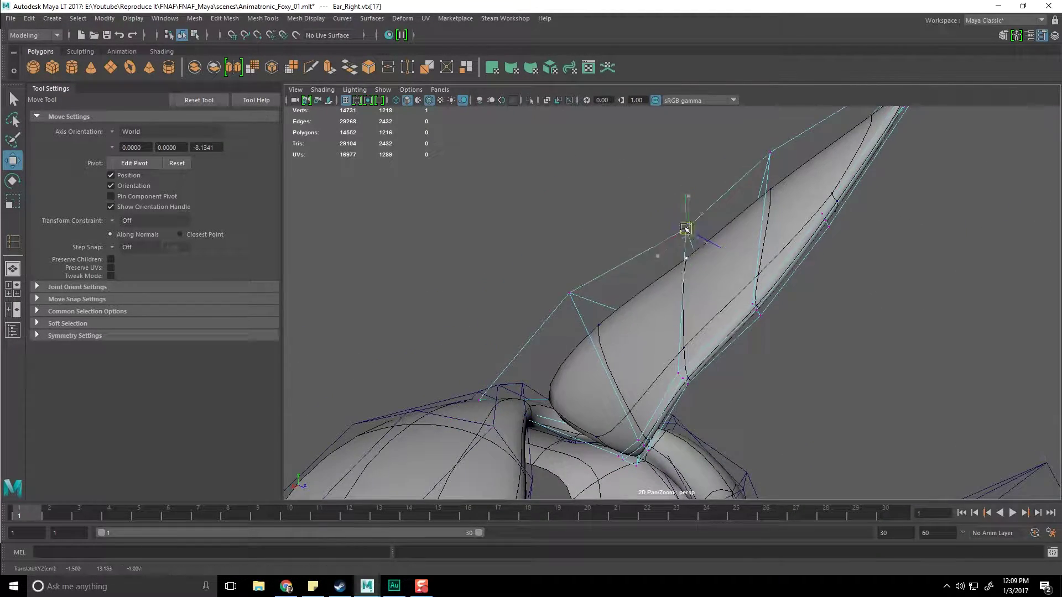
Step: Switch to edge editing without smoothing and reposition the connected edges inside the right ear's bowl near its base
alt+drag(691, 239, 719, 281)
right_drag(719, 280, 721, 320)
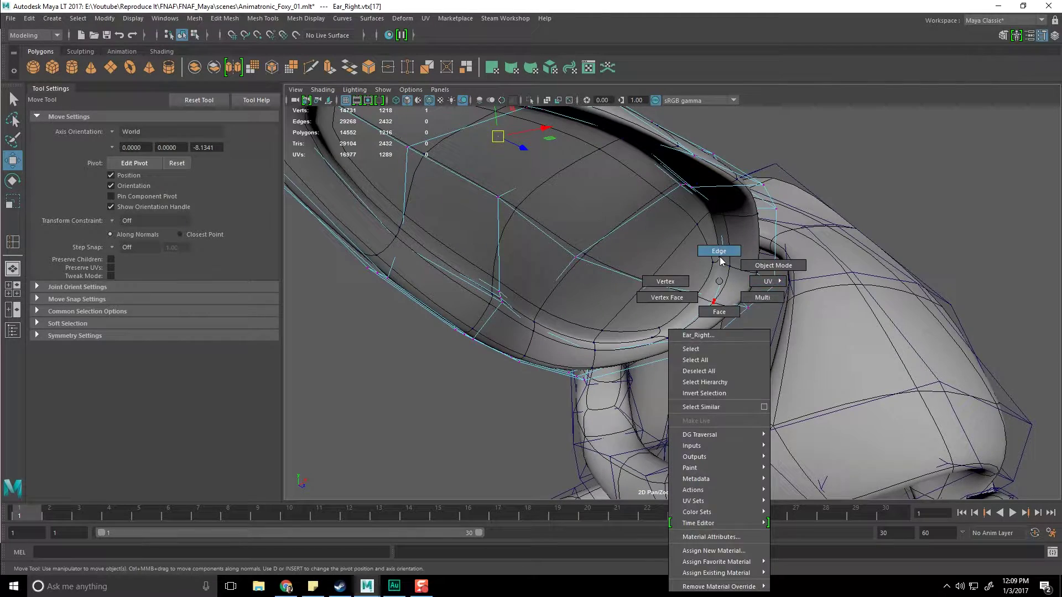
right_drag(722, 261, 721, 258)
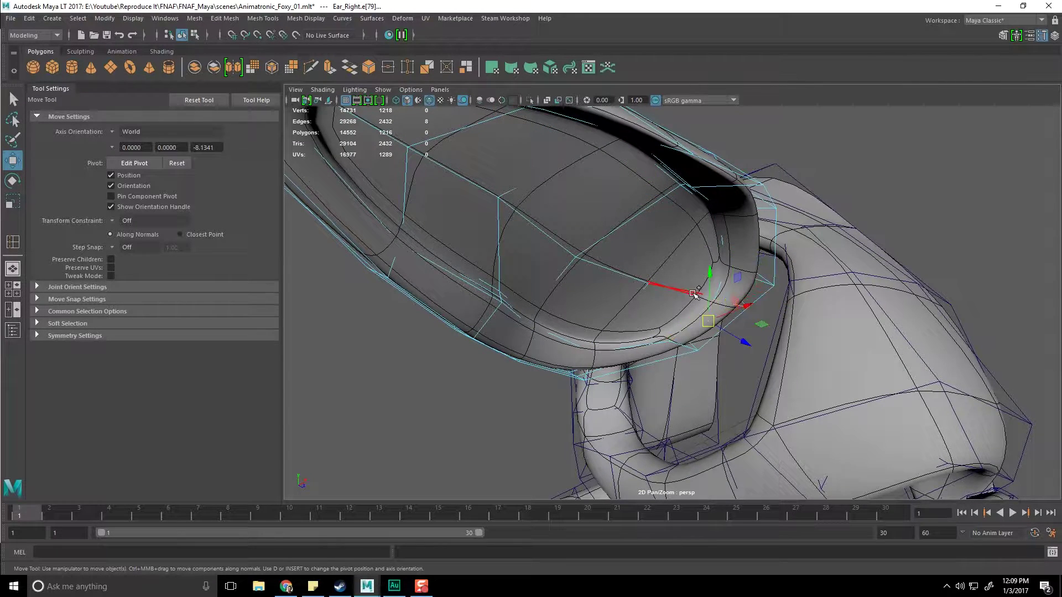
key(1)
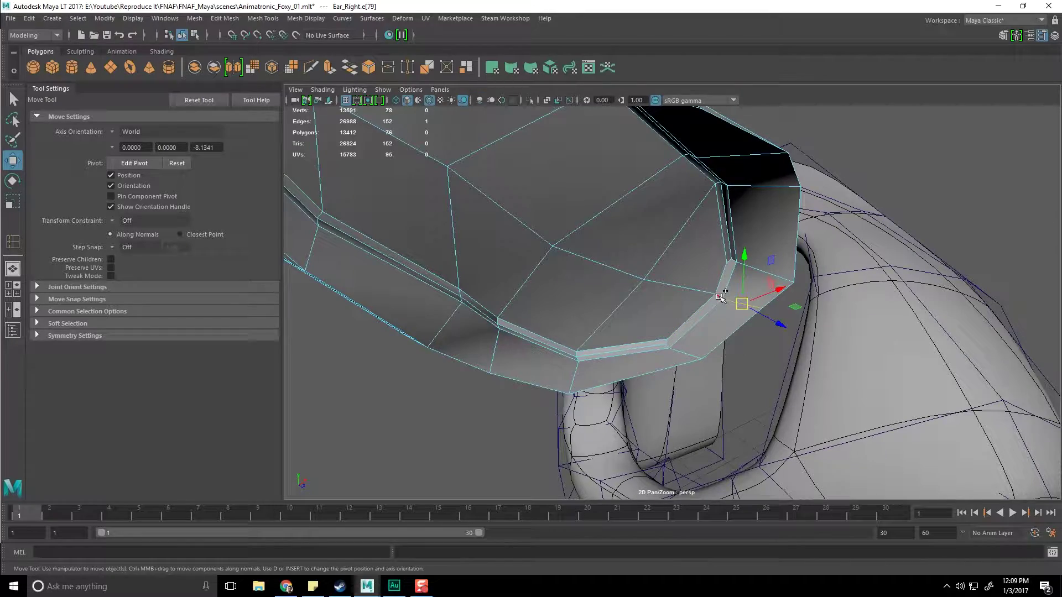
mouse_move(550, 246)
alt+mouse_down()
mouse_move(621, 334)
mouse_move(661, 362)
mouse_move(594, 222)
alt+mouse_up()
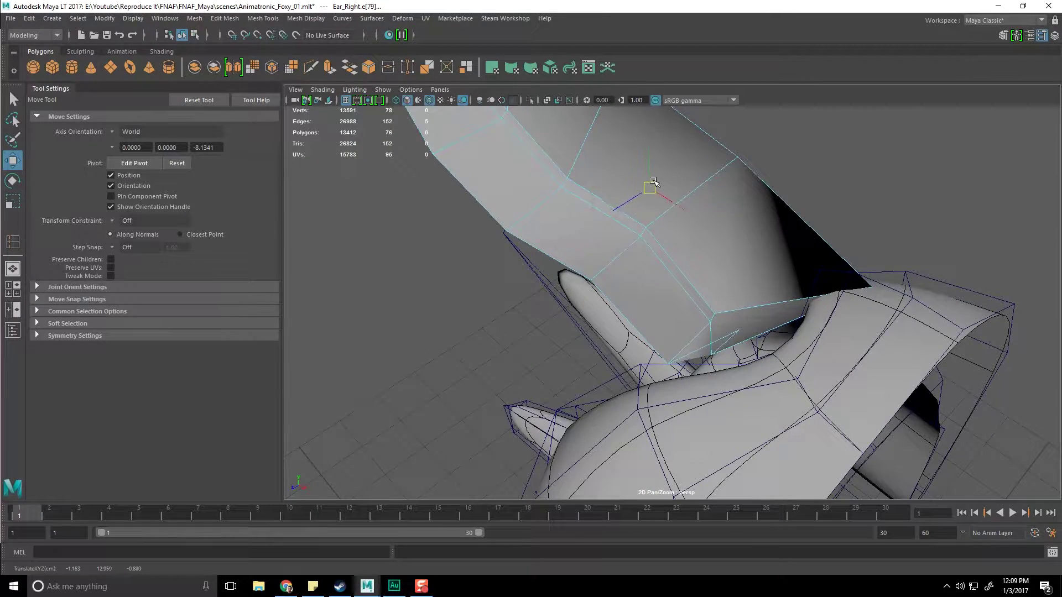
alt+drag(675, 185, 609, 233)
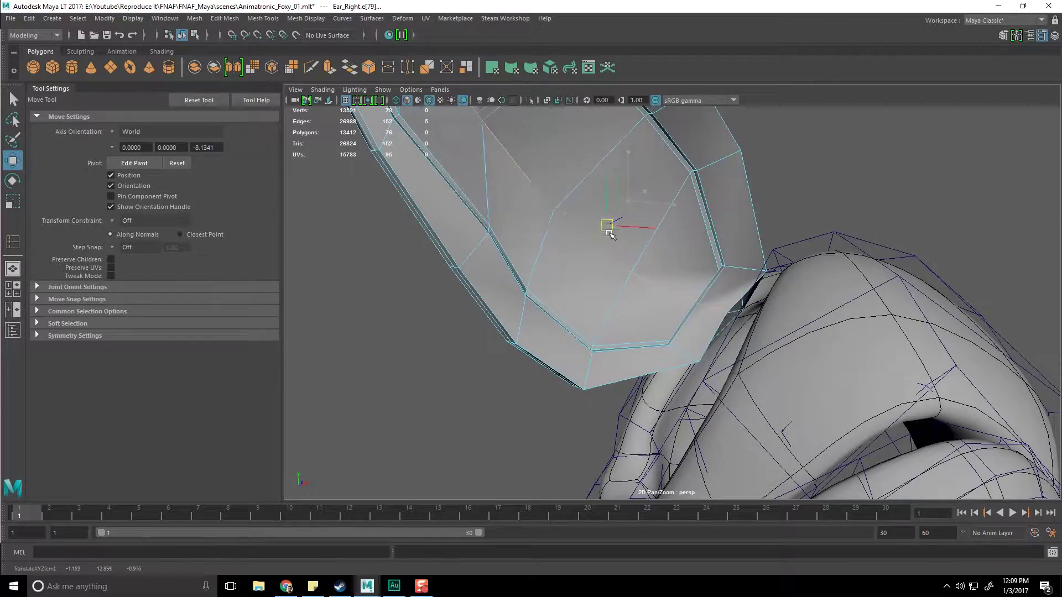
Step: Move the corner vertex on the right ear's lower rim toward the head in vertex editing and restore the smooth preview
alt+drag(663, 288, 714, 318)
alt+right_drag(713, 318, 741, 327)
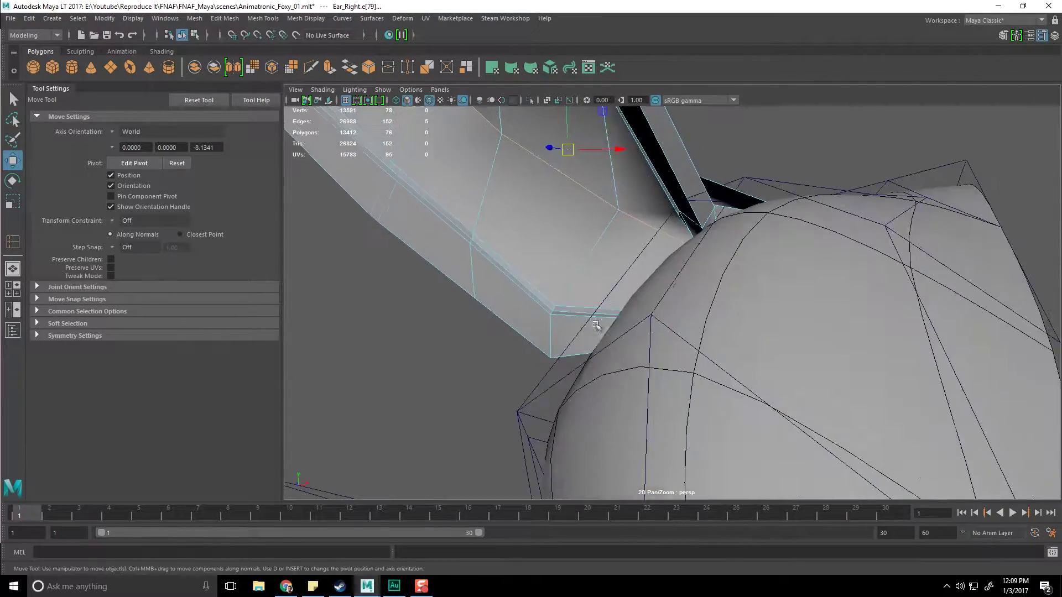
alt+drag(741, 327, 699, 274)
right_drag(698, 273, 644, 273)
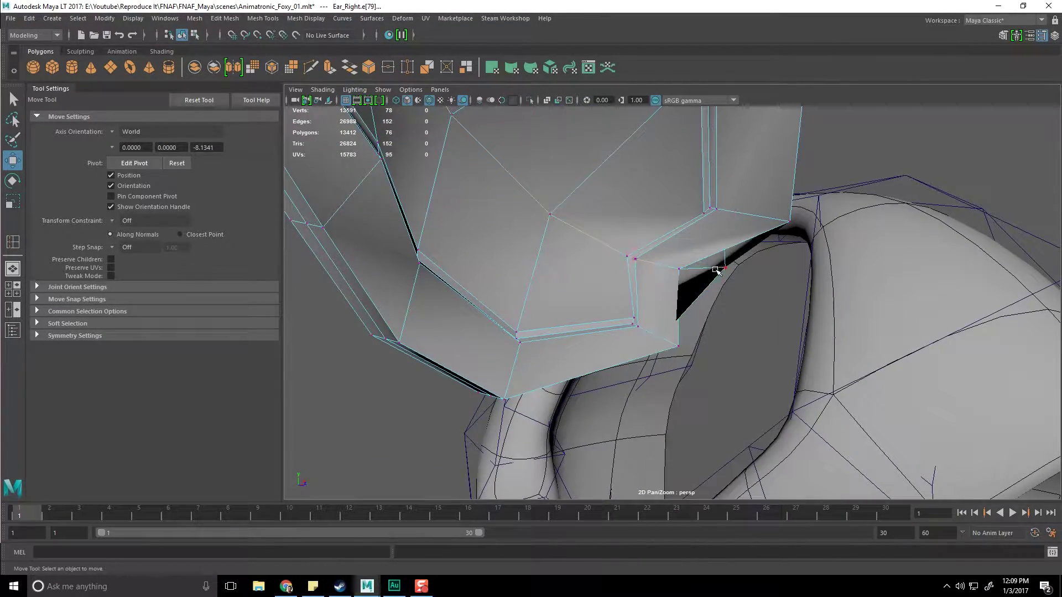
alt+drag(732, 299, 709, 313)
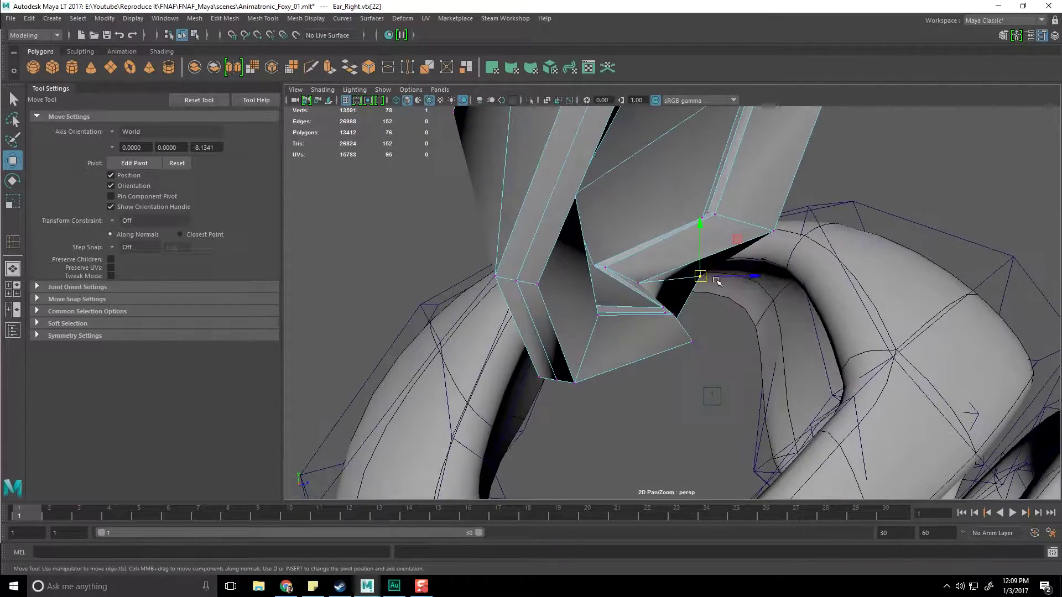
drag(700, 276, 733, 260)
alt+drag(733, 260, 575, 385)
mouse_move(575, 384)
alt+right_down()
mouse_move(470, 390)
mouse_move(592, 384)
alt+right_up()
key(3)
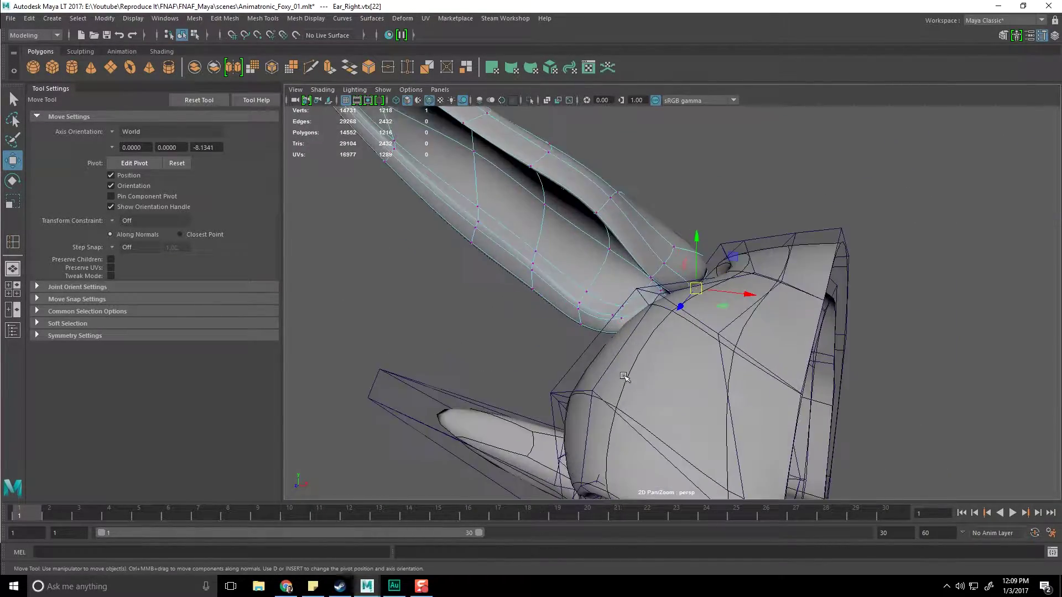
Step: Move the group of vertices at the right ear's bottom corner to reshape its base, working unsmoothed before restoring the smooth preview
alt+drag(602, 381, 667, 315)
key(1)
right_drag(666, 281, 614, 284)
alt+drag(635, 293, 714, 352)
alt+drag(692, 387, 760, 335)
alt+drag(745, 289, 764, 287)
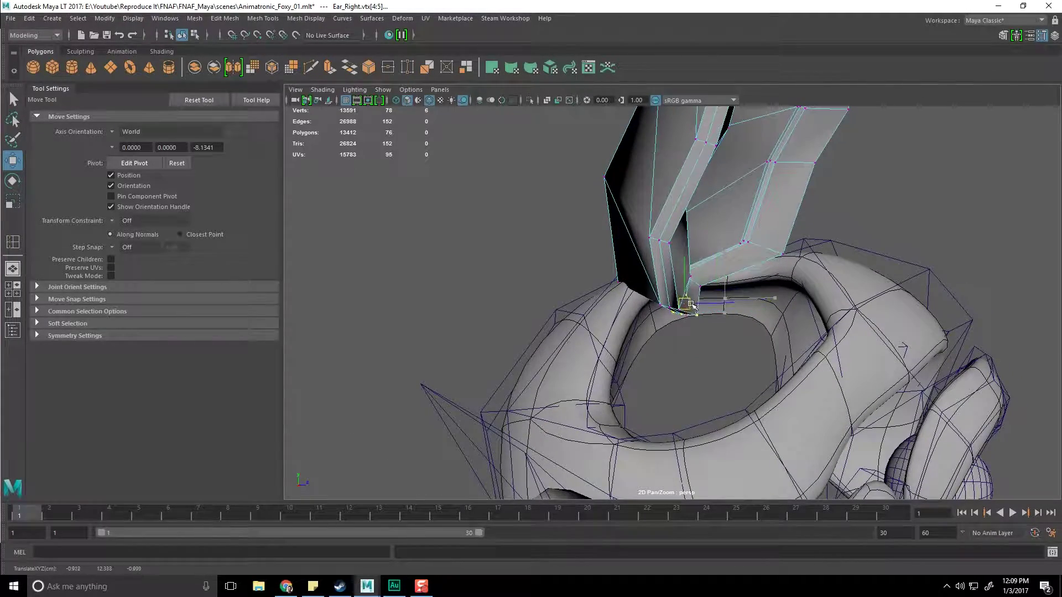
alt+drag(697, 303, 585, 324)
key(3)
alt+drag(621, 365, 589, 253)
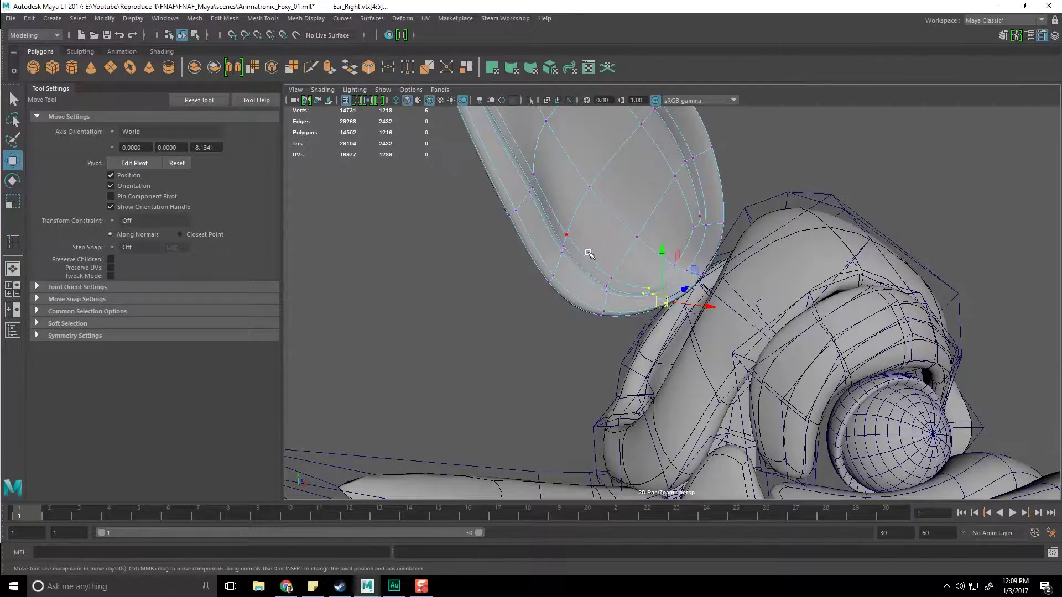
Step: Lower the vertices around the right ear's bottom rim so the base extends down along the head top
shift+drag(668, 336, 667, 335)
alt+drag(668, 334, 597, 288)
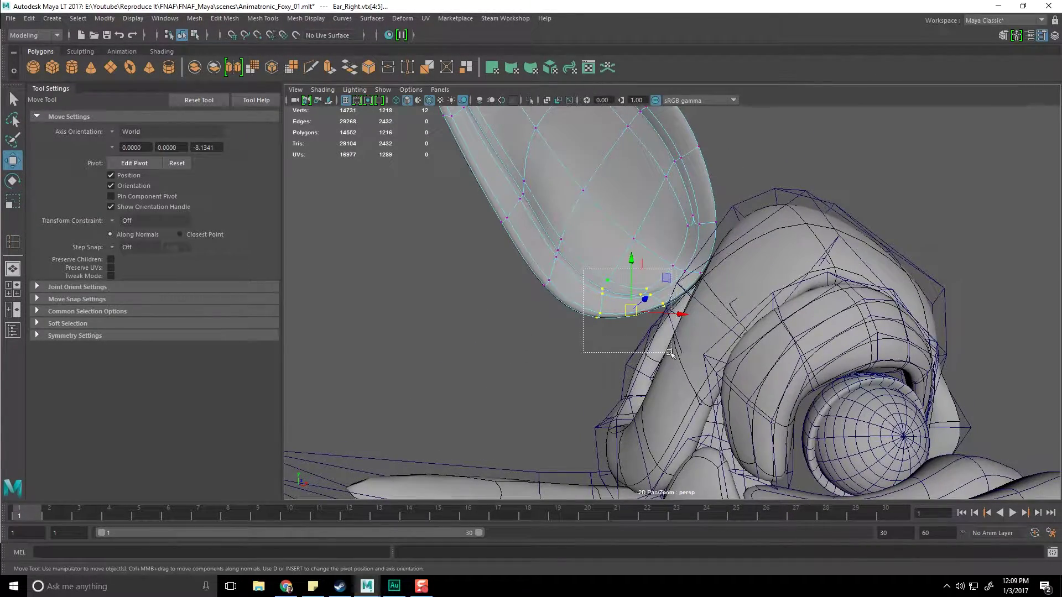
alt+drag(698, 308, 660, 282)
alt+drag(717, 335, 692, 287)
alt+drag(695, 297, 719, 292)
drag(654, 303, 717, 371)
alt+drag(716, 371, 703, 362)
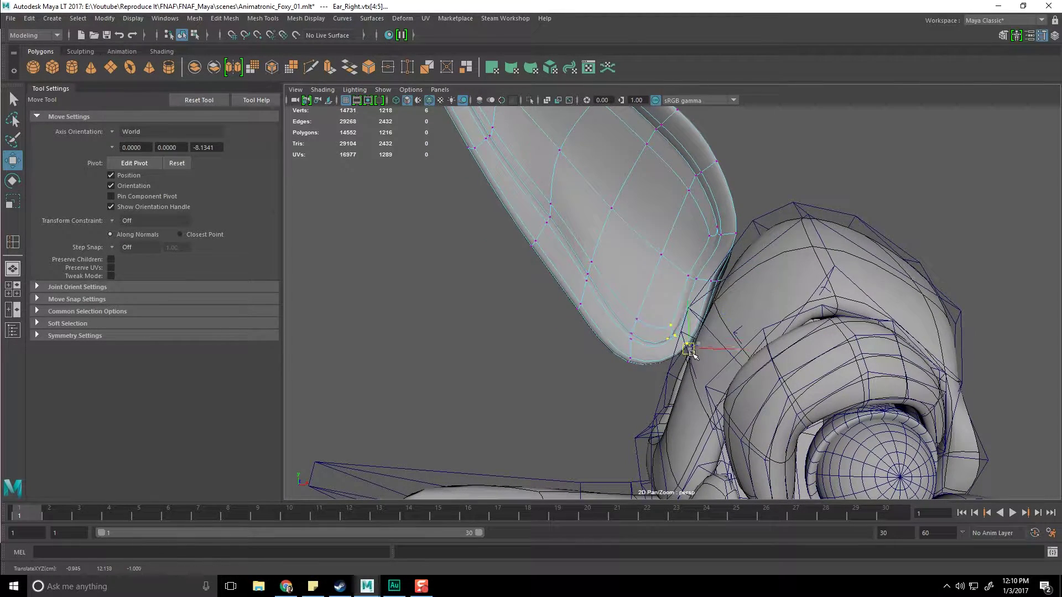
alt+drag(686, 348, 693, 258)
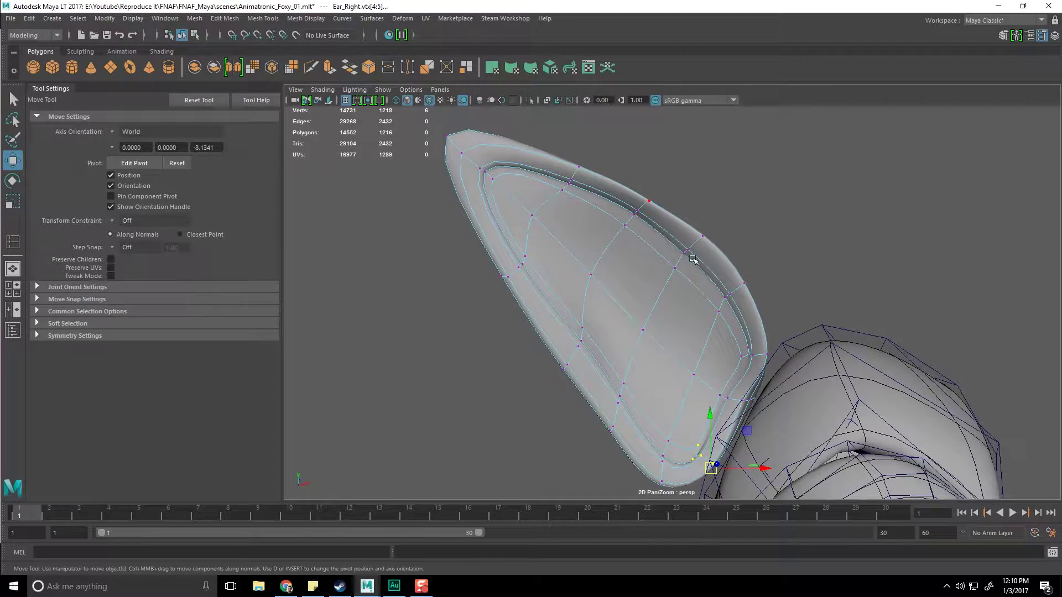
Step: Adjust the vertices on the right ear's outer side and shift the tip vertices up and inward to round its outline
alt+drag(655, 361, 614, 344)
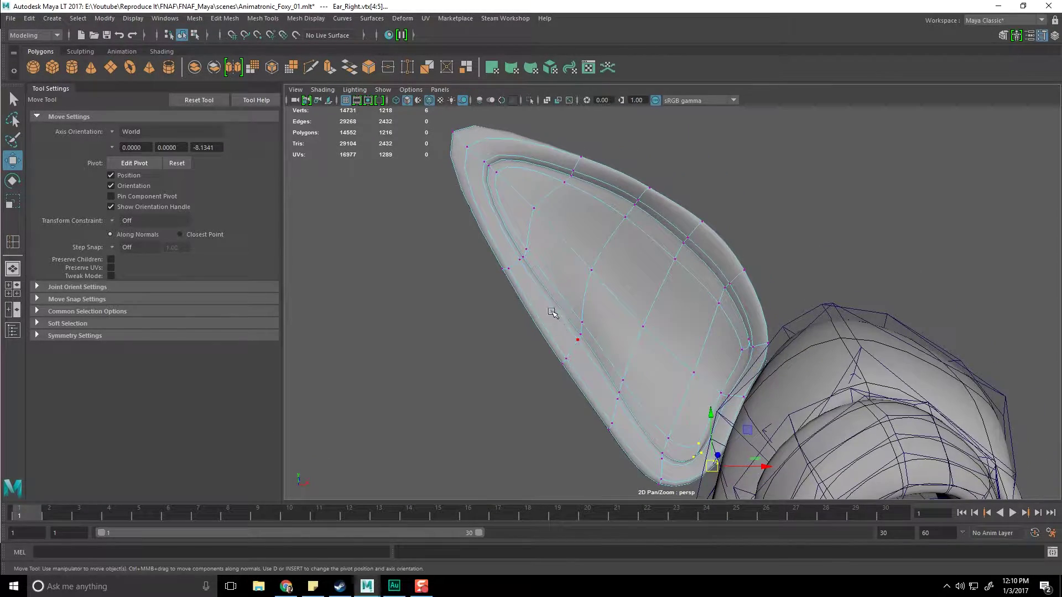
drag(550, 310, 576, 357)
alt+drag(648, 300, 627, 339)
drag(660, 252, 662, 254)
alt+middle_drag(662, 254, 680, 286)
drag(417, 127, 561, 271)
drag(410, 151, 529, 229)
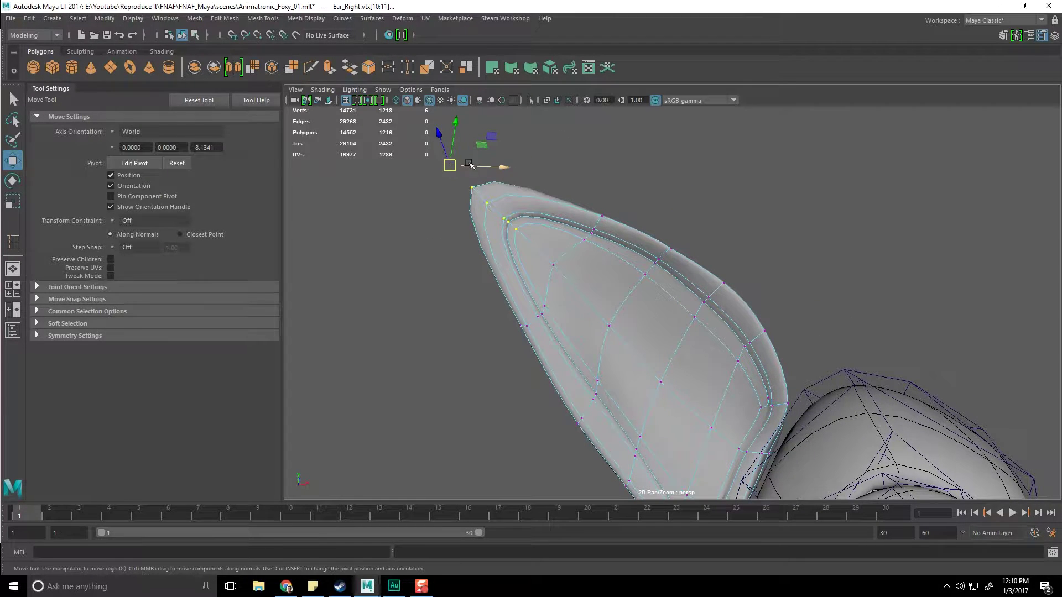
drag(469, 164, 482, 142)
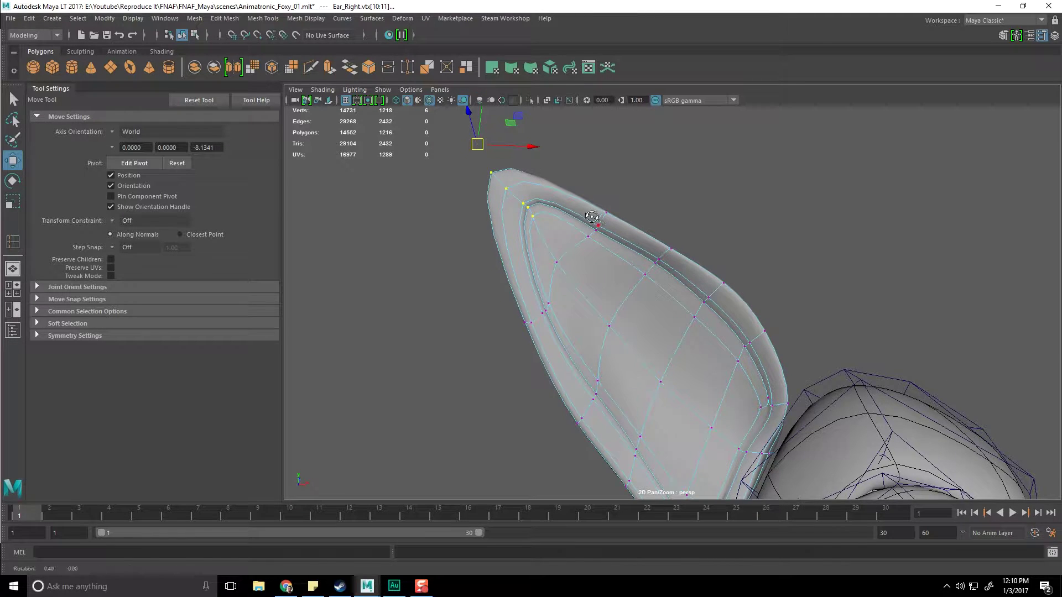
Step: Reposition two rows of vertices along the right ear's upper rim to smooth the curve between tip and base
alt+drag(591, 216, 635, 217)
drag(663, 264, 665, 267)
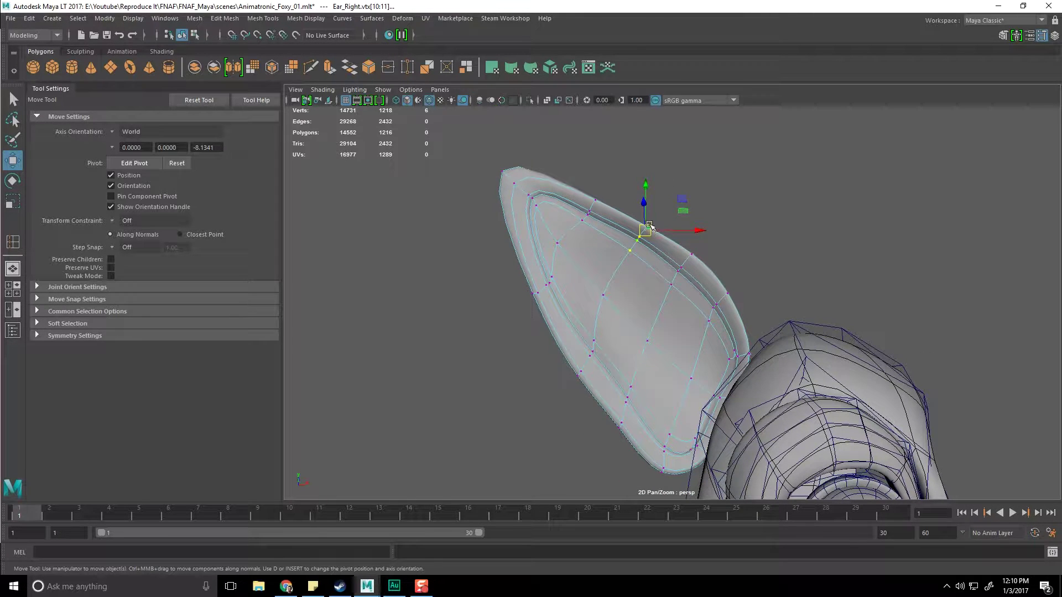
drag(645, 223, 645, 229)
drag(563, 194, 602, 227)
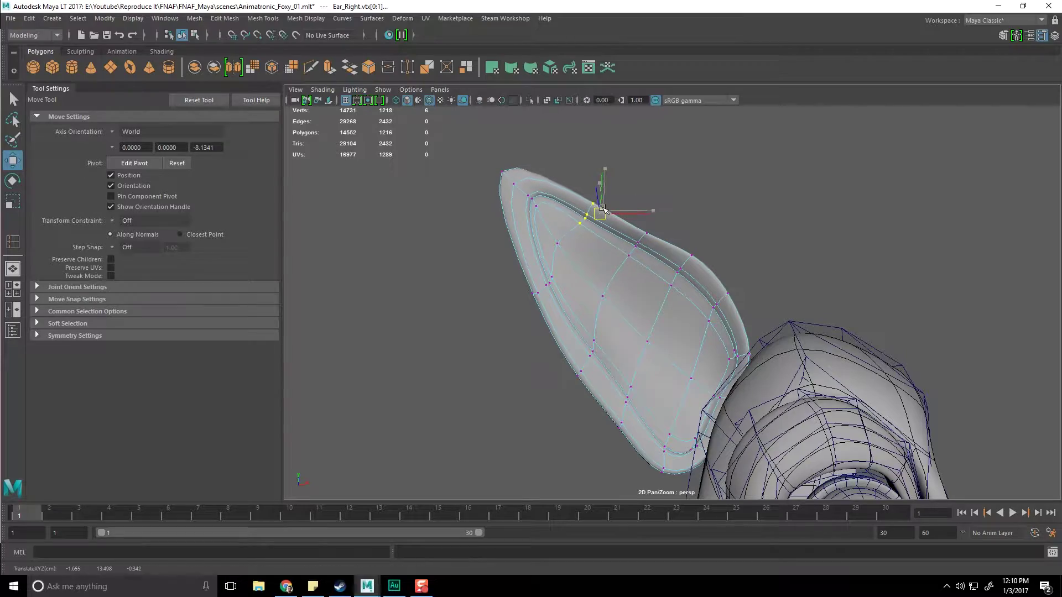
alt+drag(674, 284, 719, 310)
scroll(705, 306, up, 1)
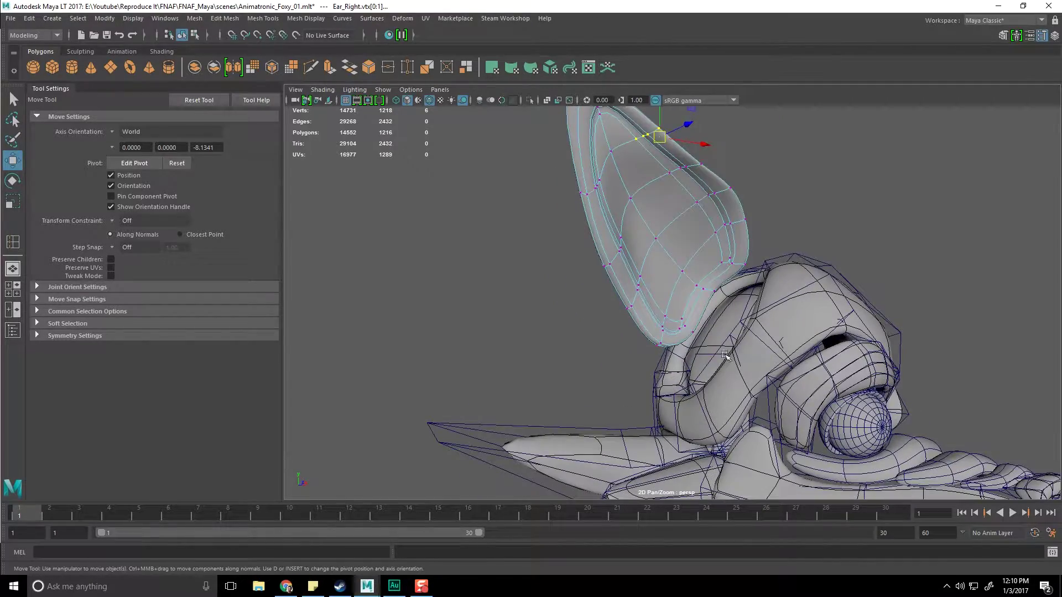
Step: Return to object mode and clear the selection to check the whole head
key(F8)
click(774, 304)
scroll(849, 318, down, 2)
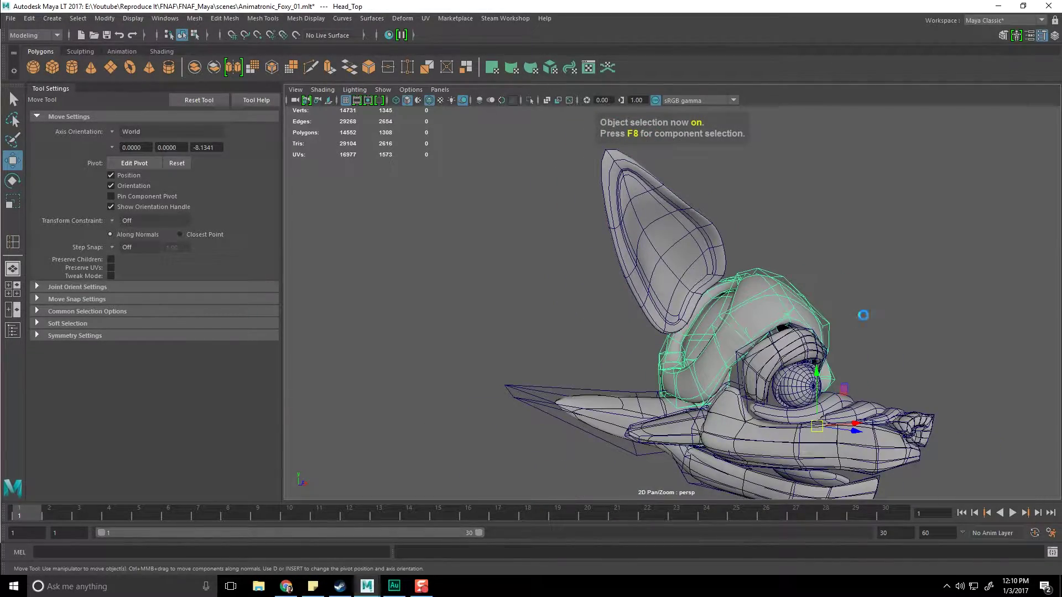
key(q)
click(863, 316)
scroll(837, 356, up, 3)
alt+drag(837, 356, 774, 399)
alt+middle_drag(775, 398, 670, 367)
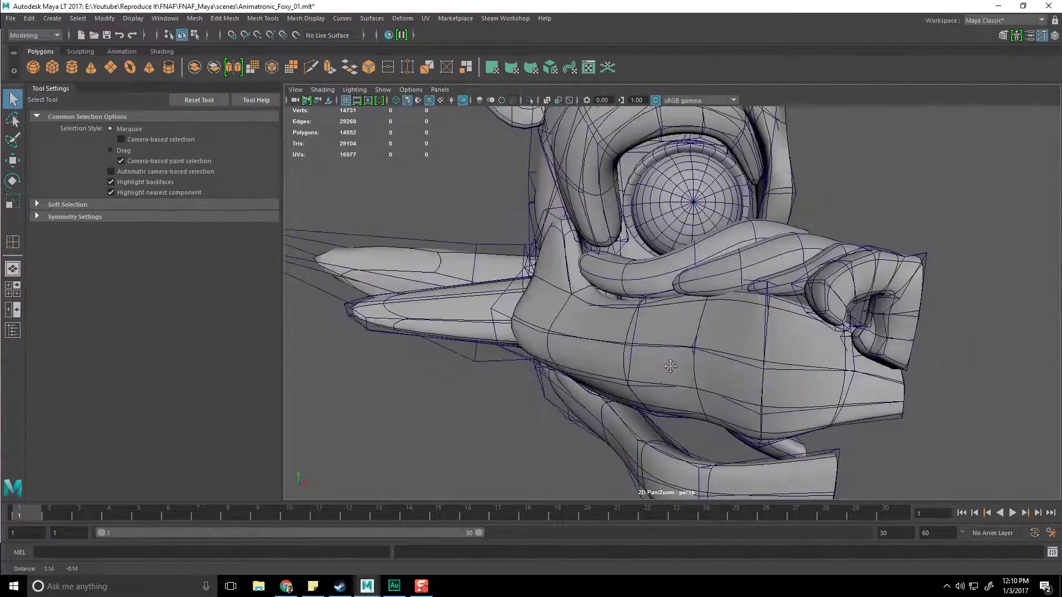
alt+drag(671, 366, 526, 367)
alt+right_drag(526, 367, 287, 466)
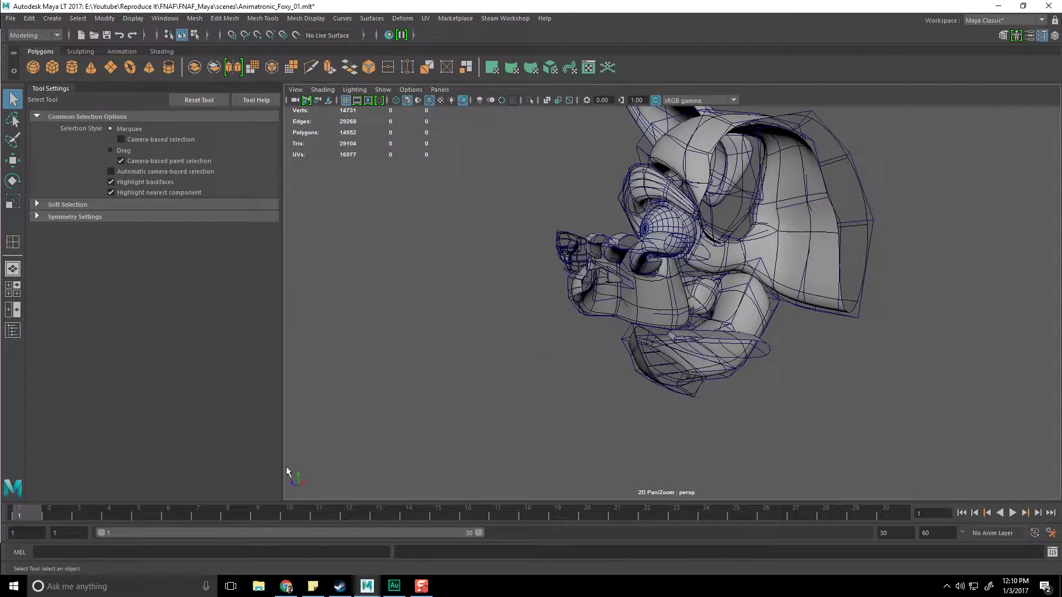
Step: Switch to the browser to compare the Foxy reference images, focusing on the face and jaw, and return to the Maya head model
click(288, 586)
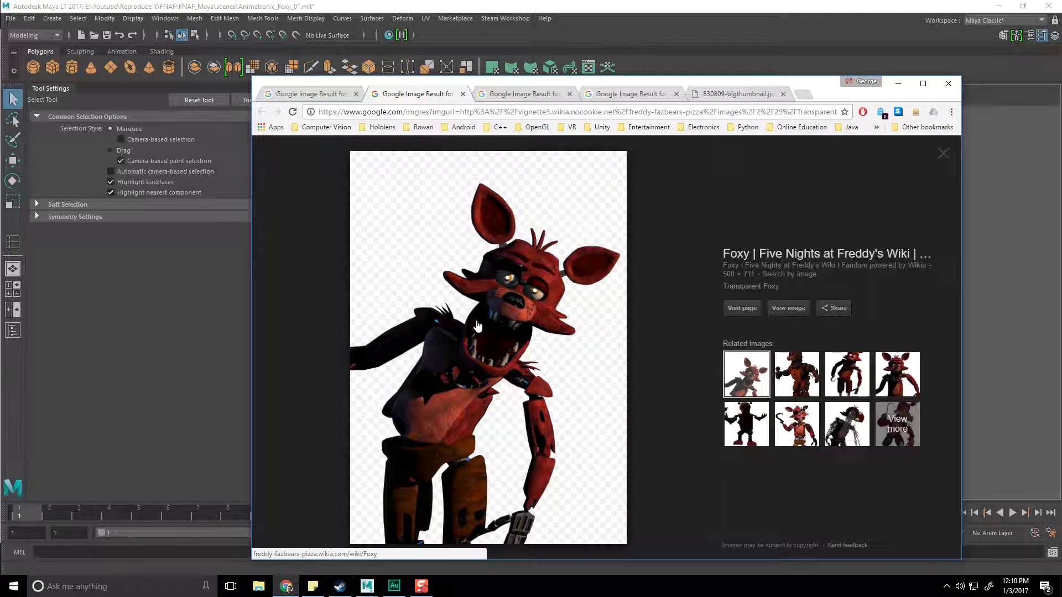
click(522, 93)
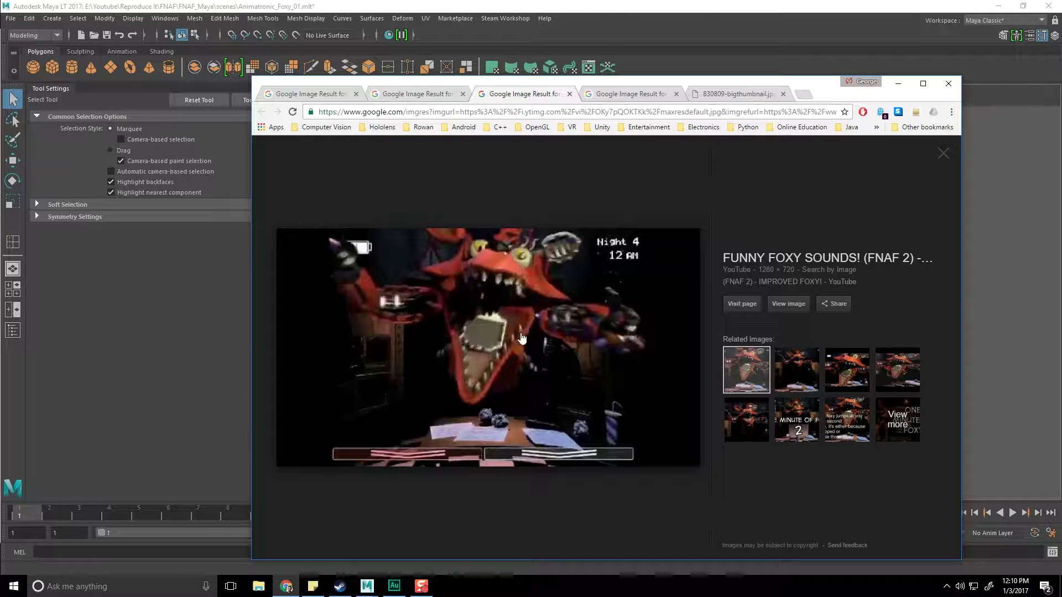
click(639, 94)
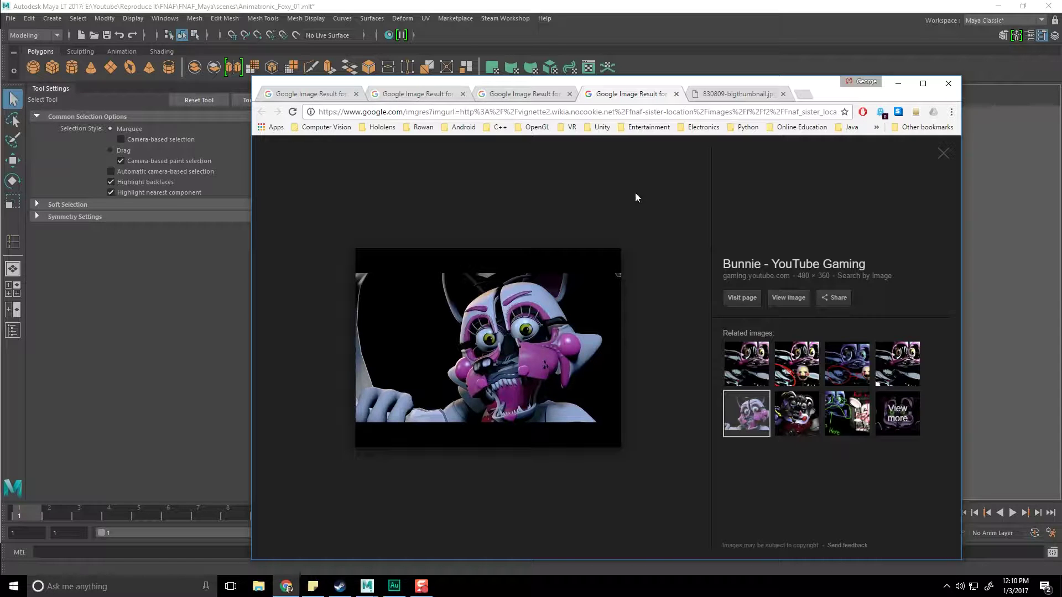
click(722, 94)
click(313, 92)
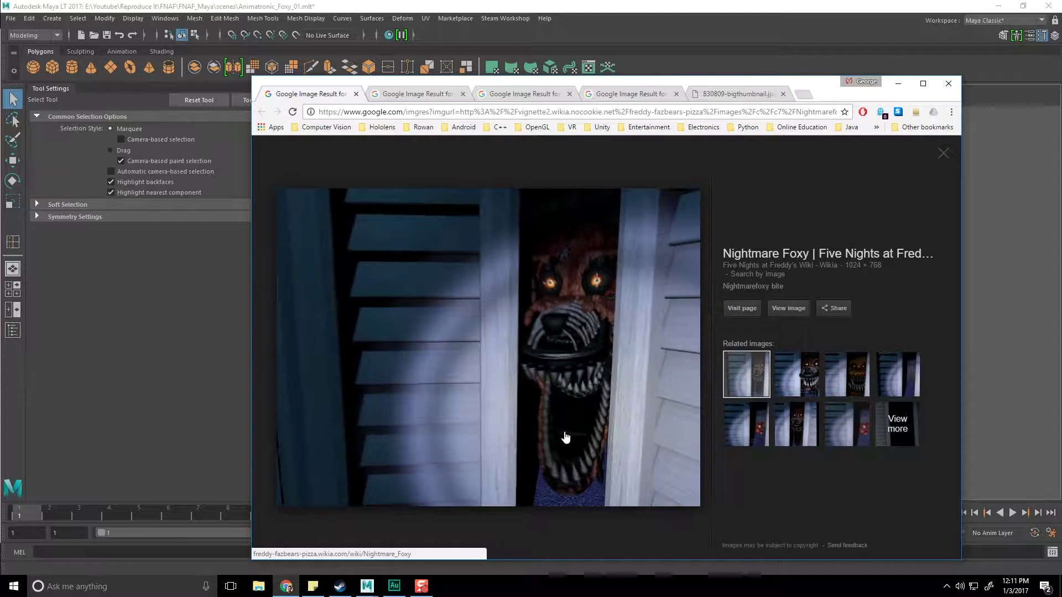
click(898, 84)
scroll(679, 333, up, 3)
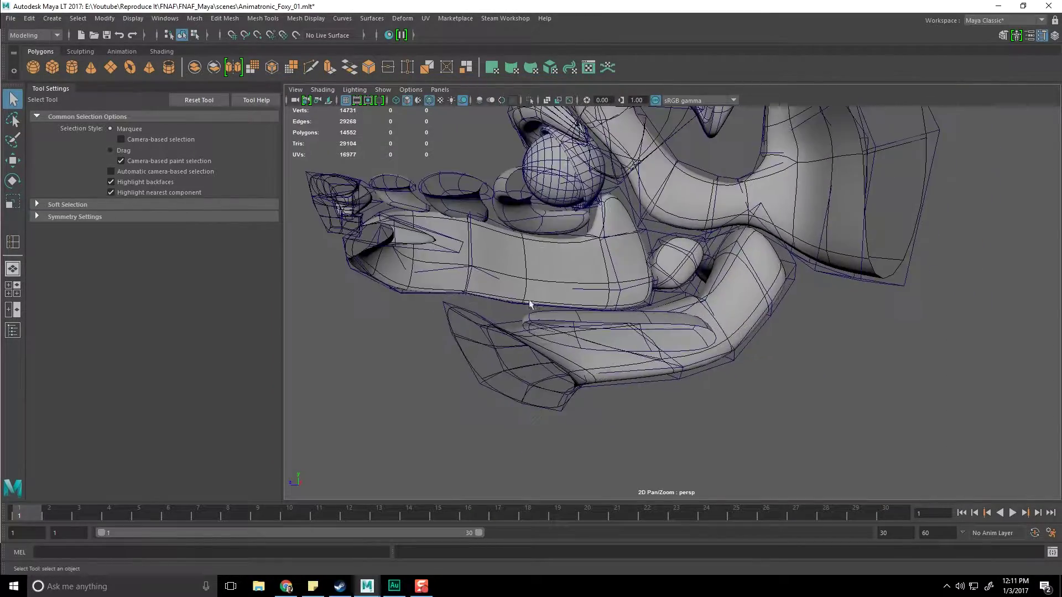
alt+drag(531, 306, 636, 347)
alt+middle_drag(660, 302, 701, 358)
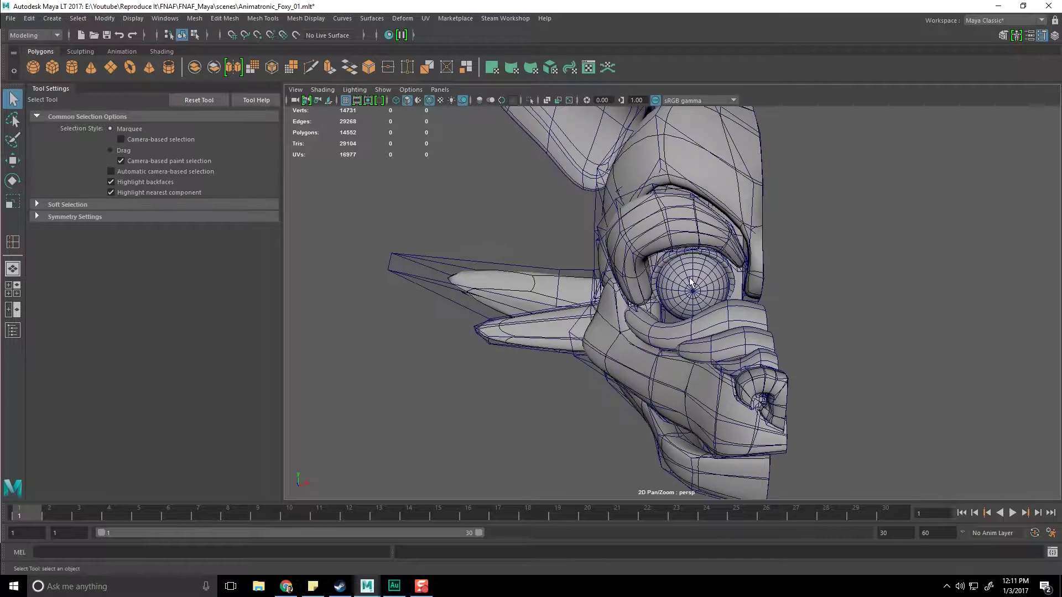
Step: Hide the eye parts, eyelid, head top and right ear to isolate the muzzle and jaw pieces
click(689, 279)
shift+click(694, 213)
shift+click(711, 187)
key(ctrl+h)
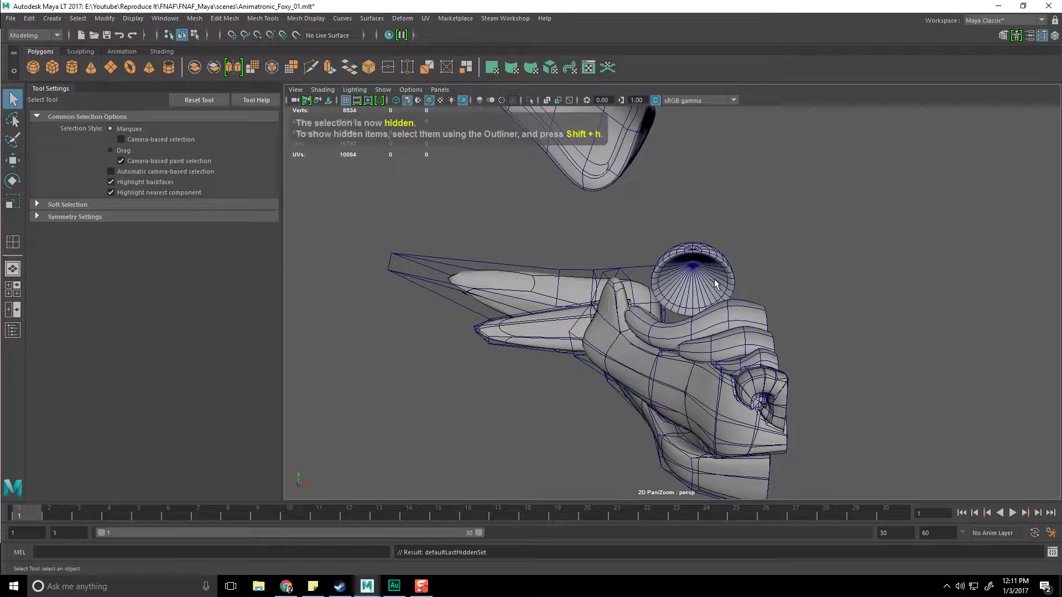
click(702, 262)
key(ctrl+h)
scroll(697, 255, down, 2)
click(645, 198)
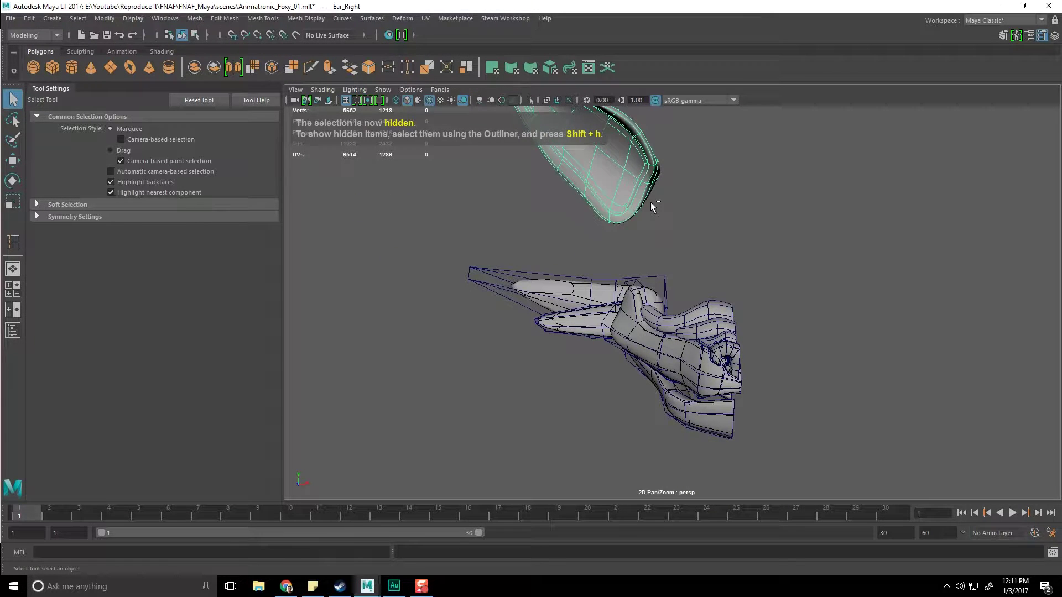
key(ctrl+h)
Step: Hide the flat oval piece inside the lower jaw
click(591, 295)
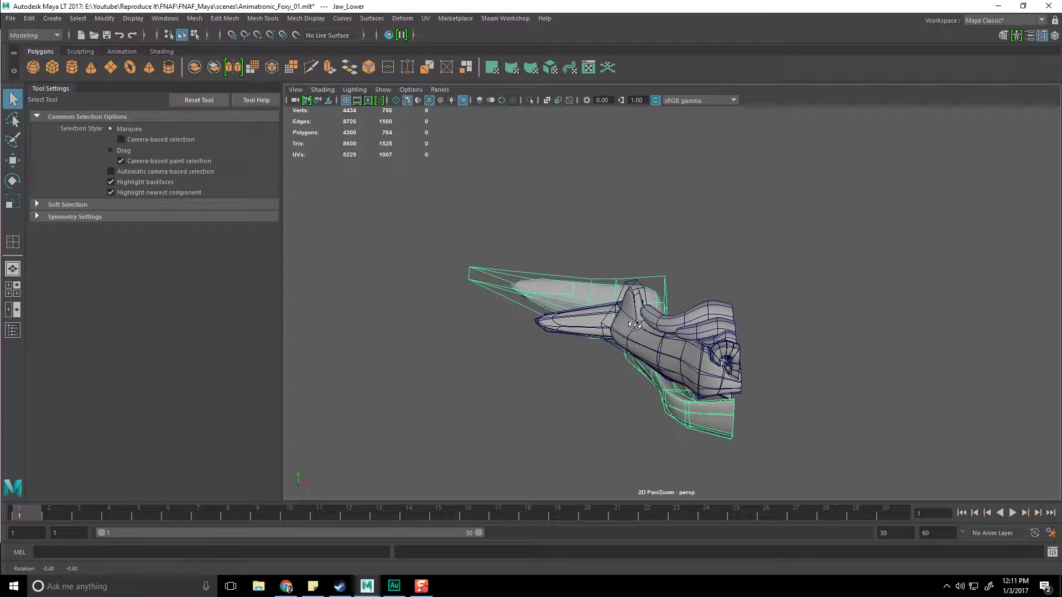
alt+drag(635, 325, 534, 332)
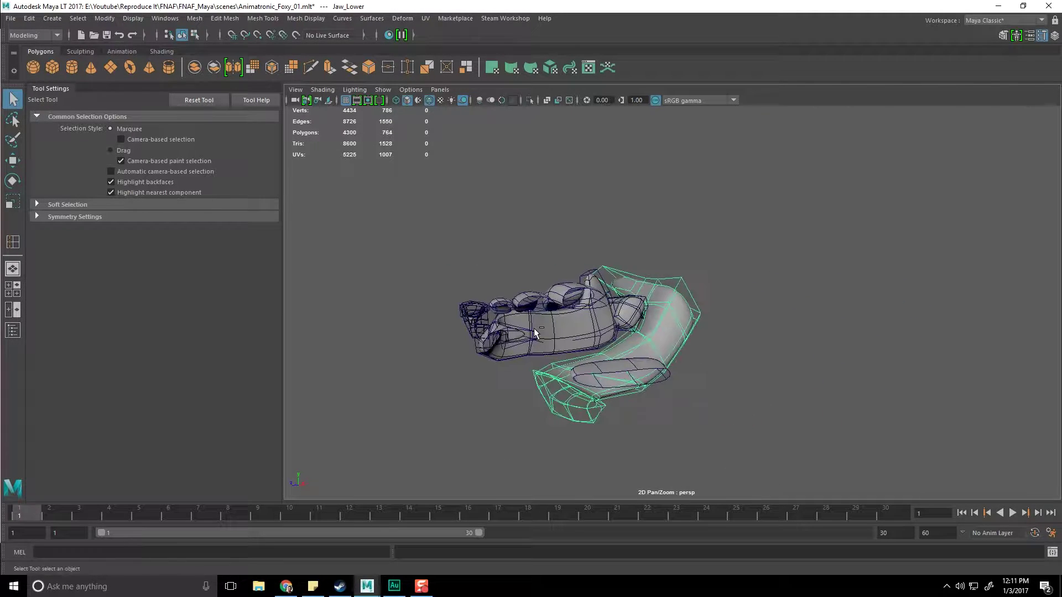
click(607, 359)
alt+drag(606, 359, 603, 305)
key(ctrl+h)
scroll(659, 326, up, 2)
scroll(662, 329, down, 1)
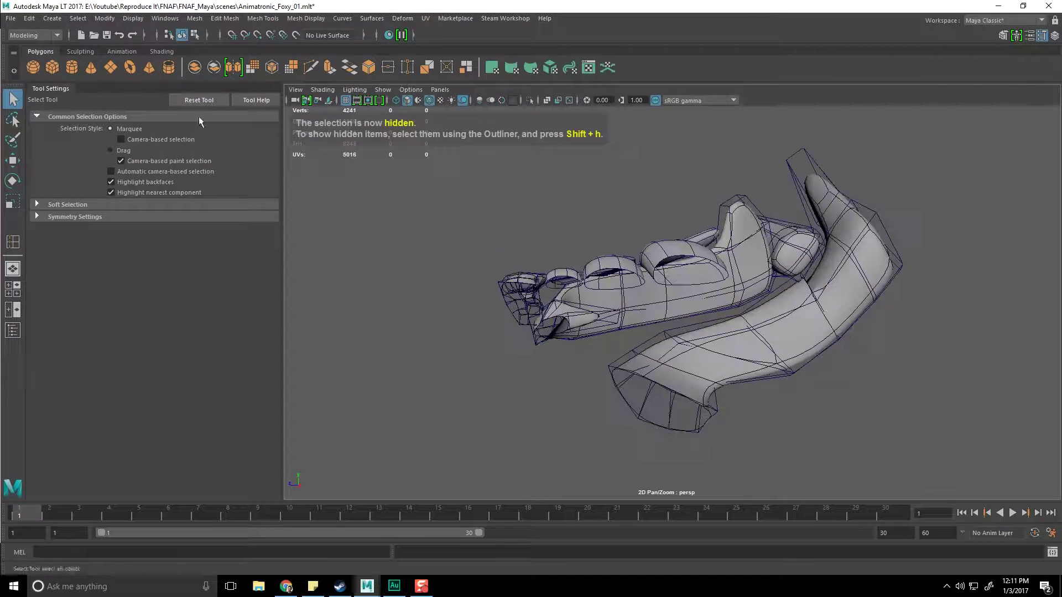
Step: Save the scene as a new file named Animatronic_Foxy_02_Mouth.mlt in the scenes folder
click(7, 20)
click(43, 74)
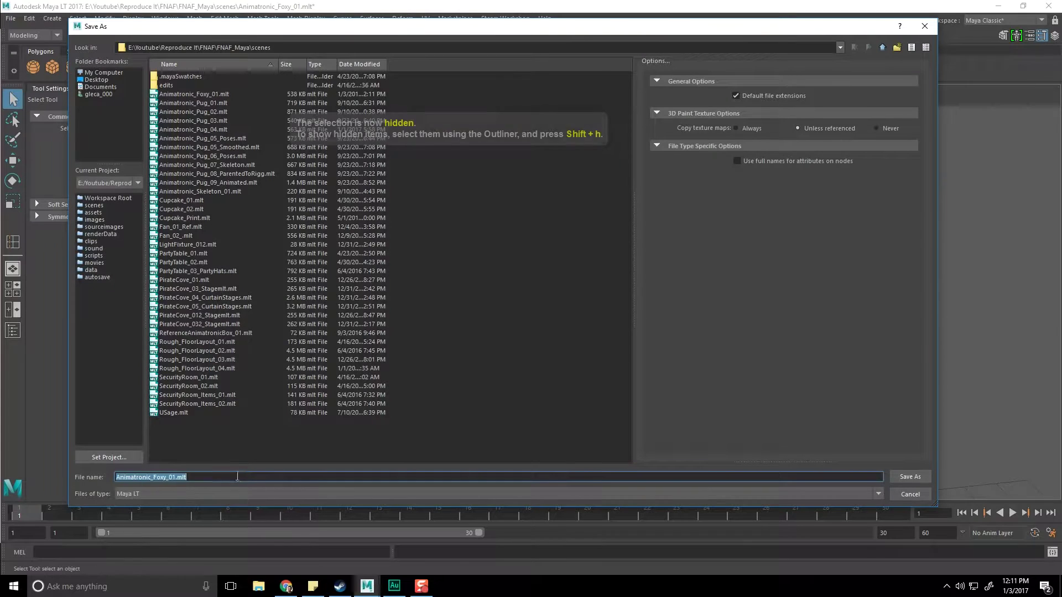
click(168, 478)
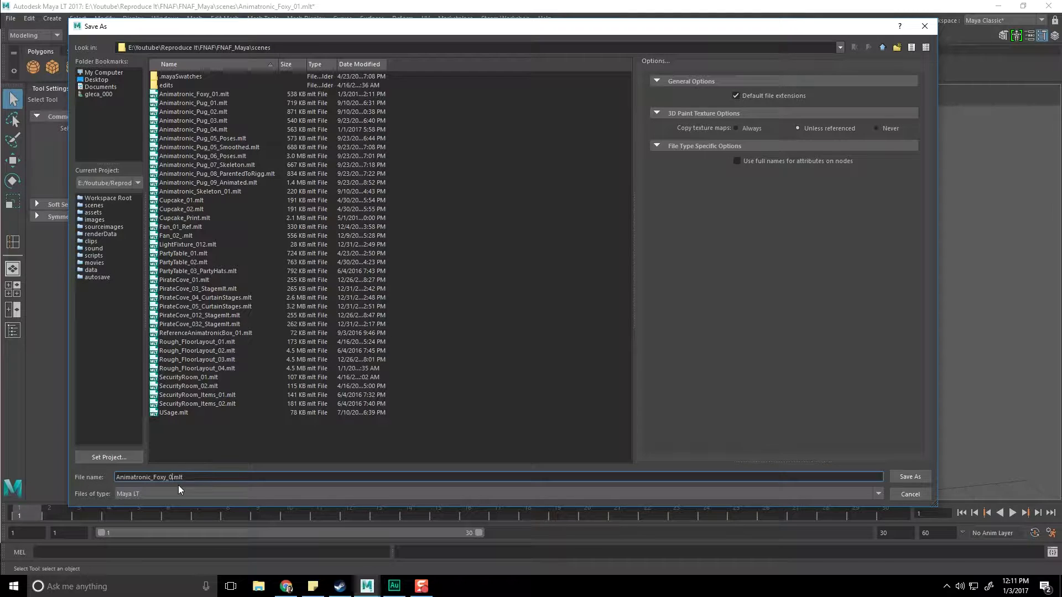
text(_Mouth)
key(Return)
alt+drag(608, 170, 760, 347)
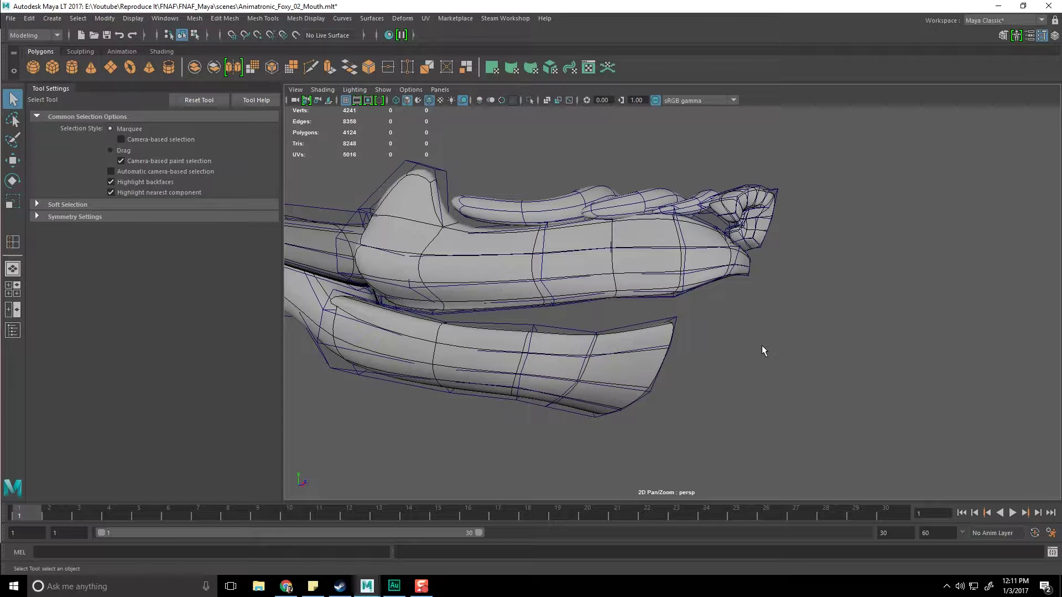